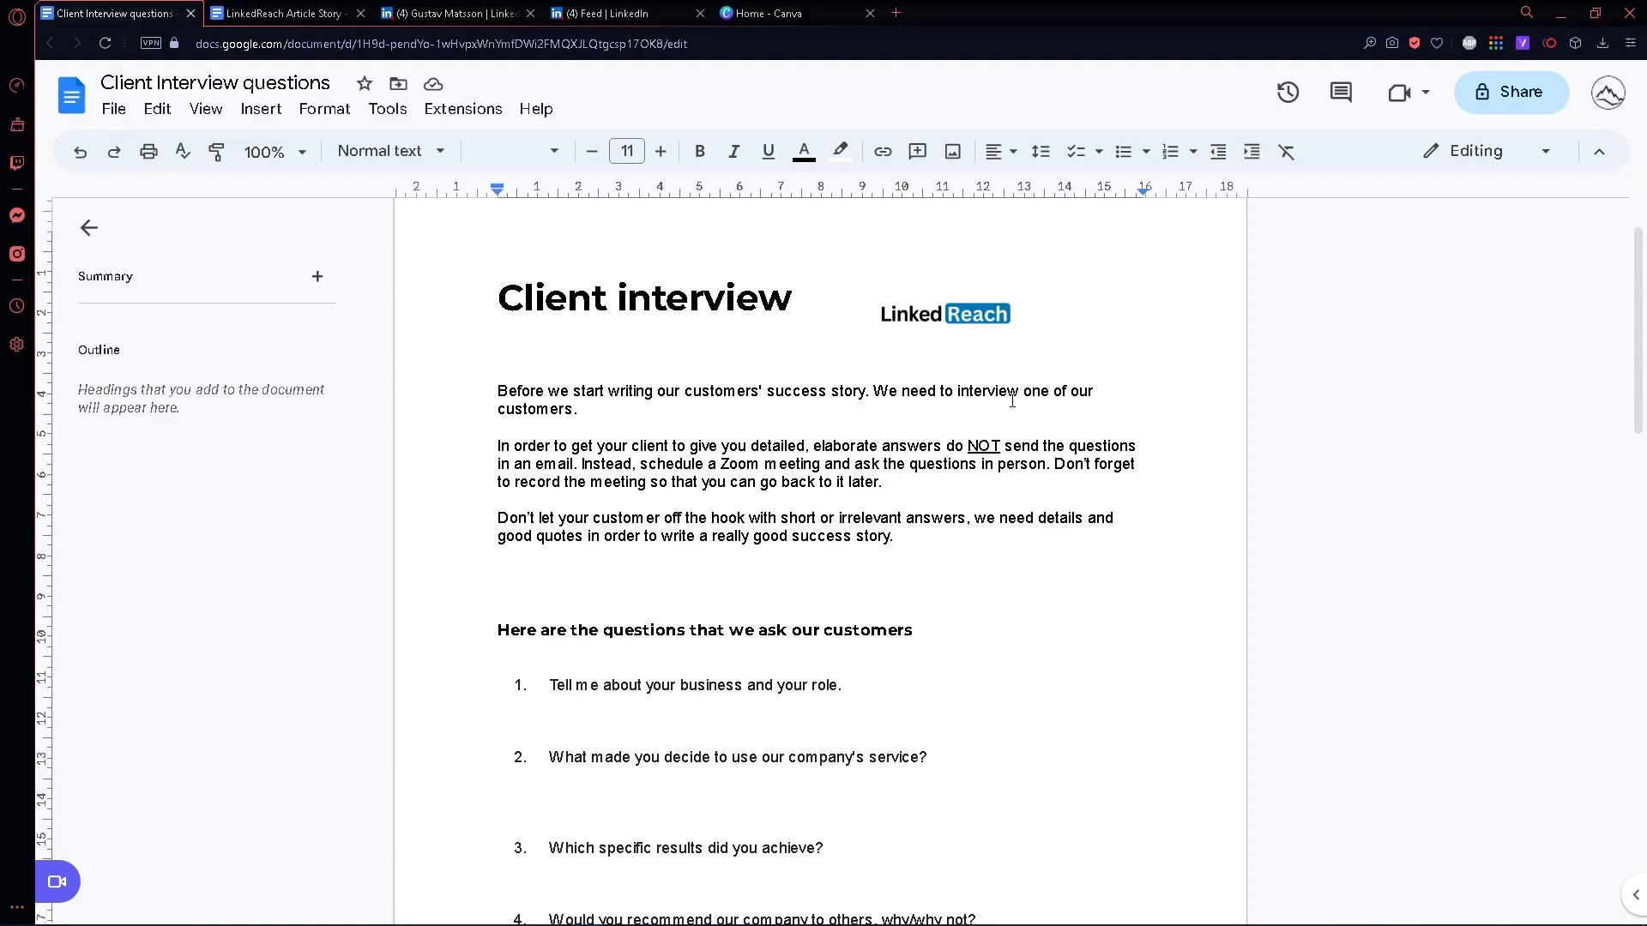
- Read through the client interview questions 1 to 8, paying attention to question 7, and return to the document's introduction
scroll(849, 372, "down", 3)
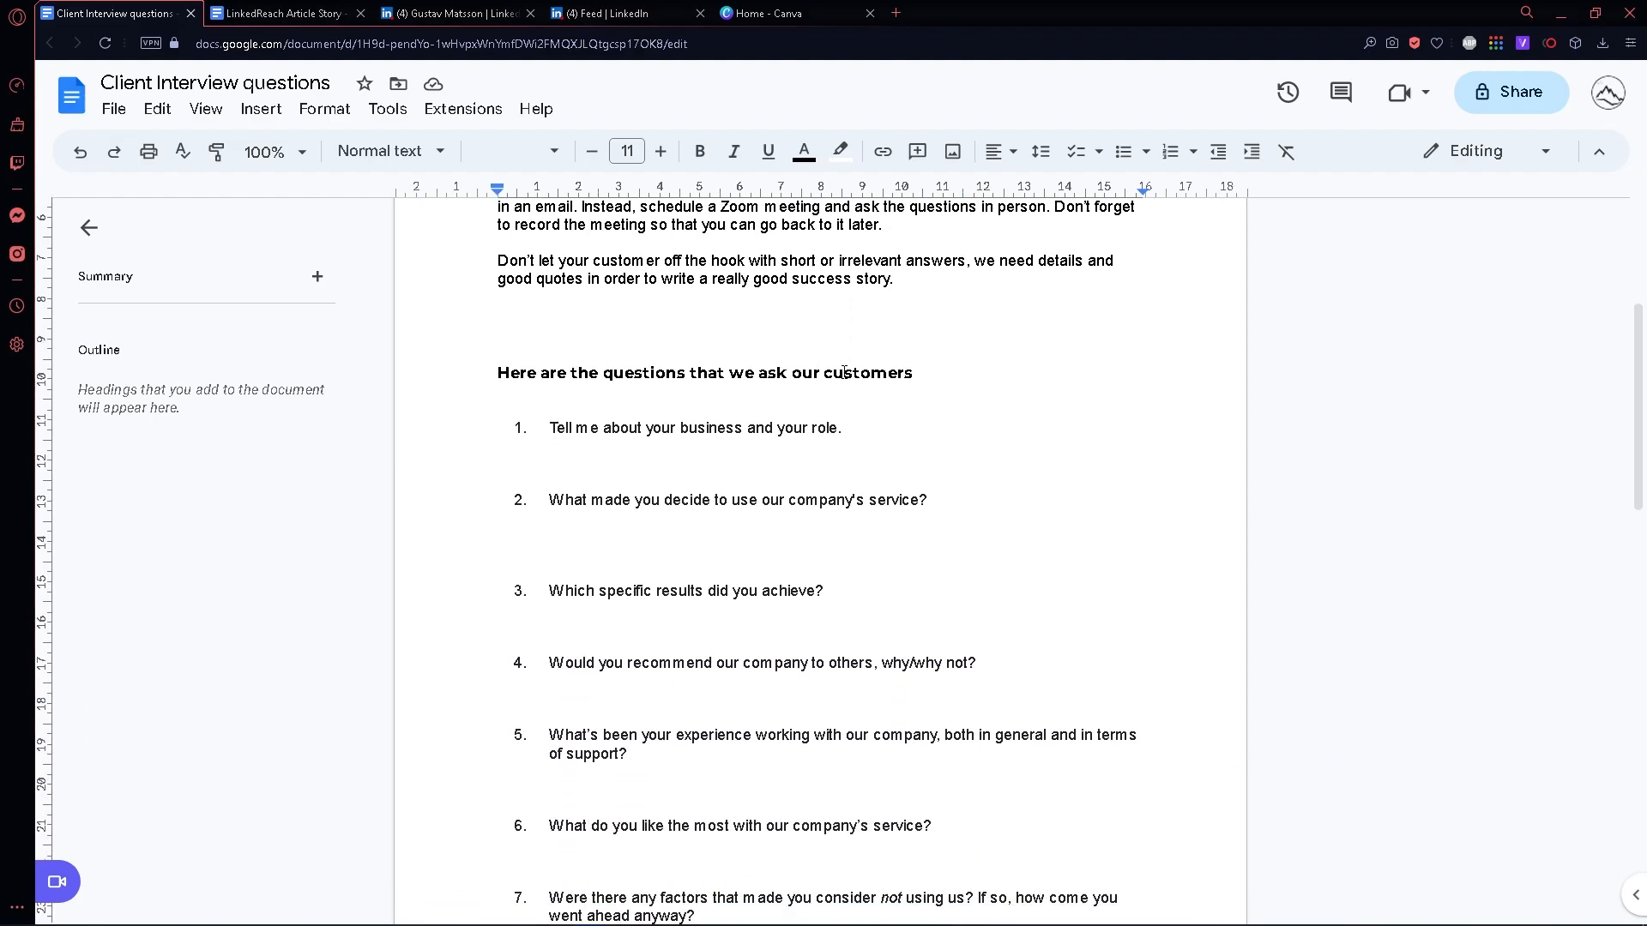
scroll(844, 372, "down", 1)
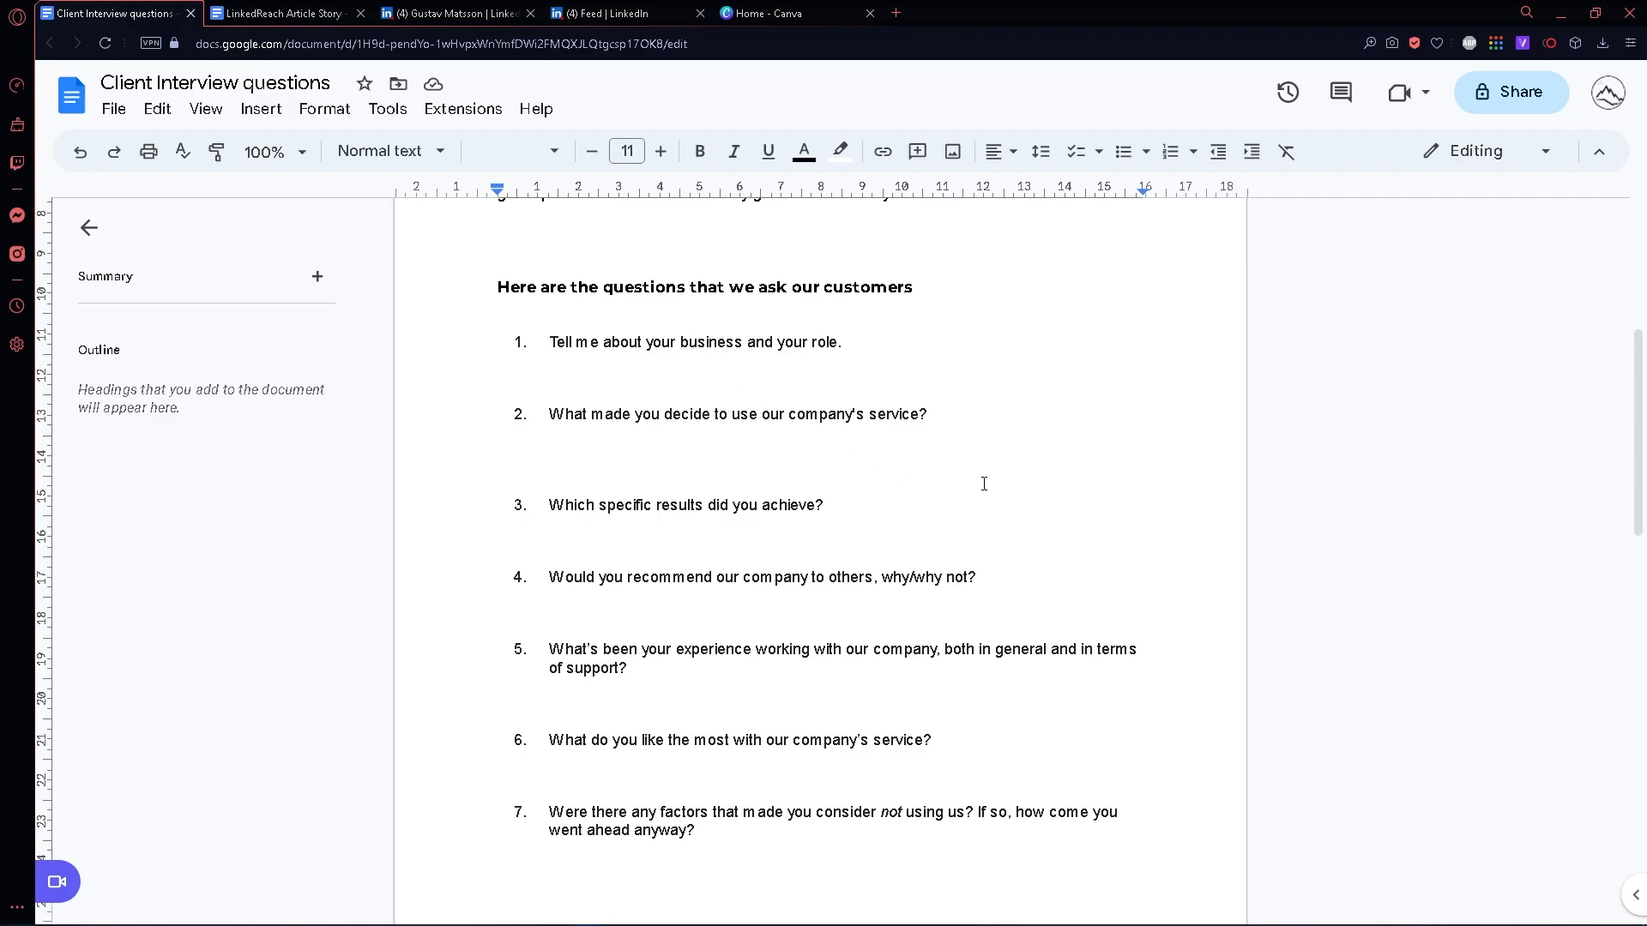
scroll(985, 489, "down", 1)
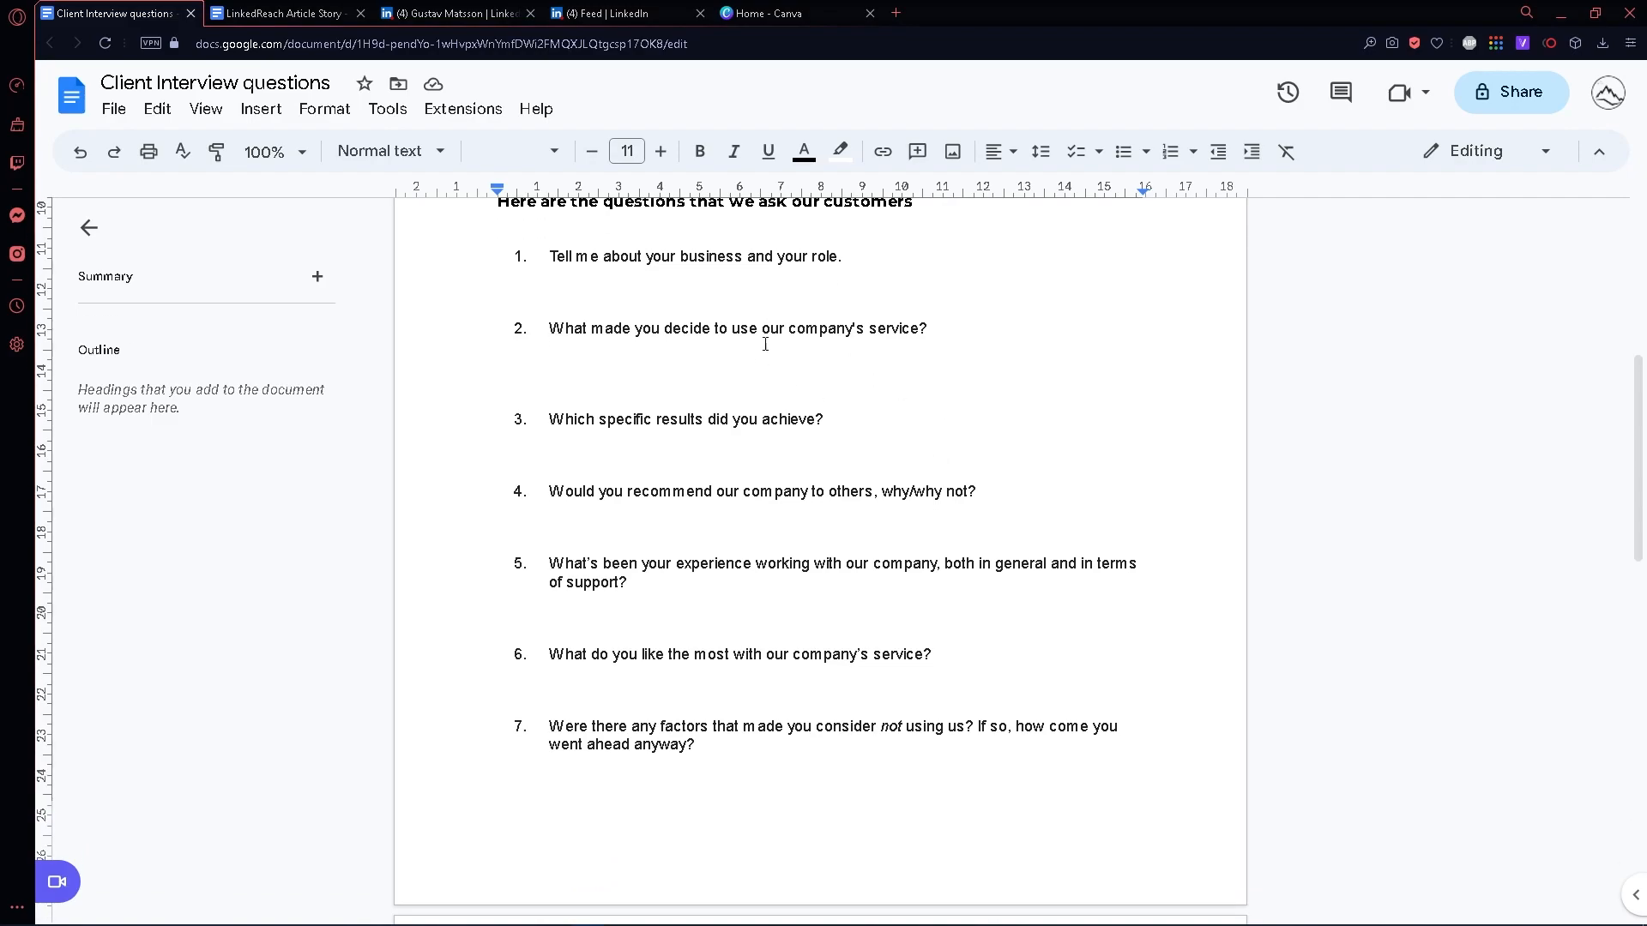
scroll(941, 370, "down", 1)
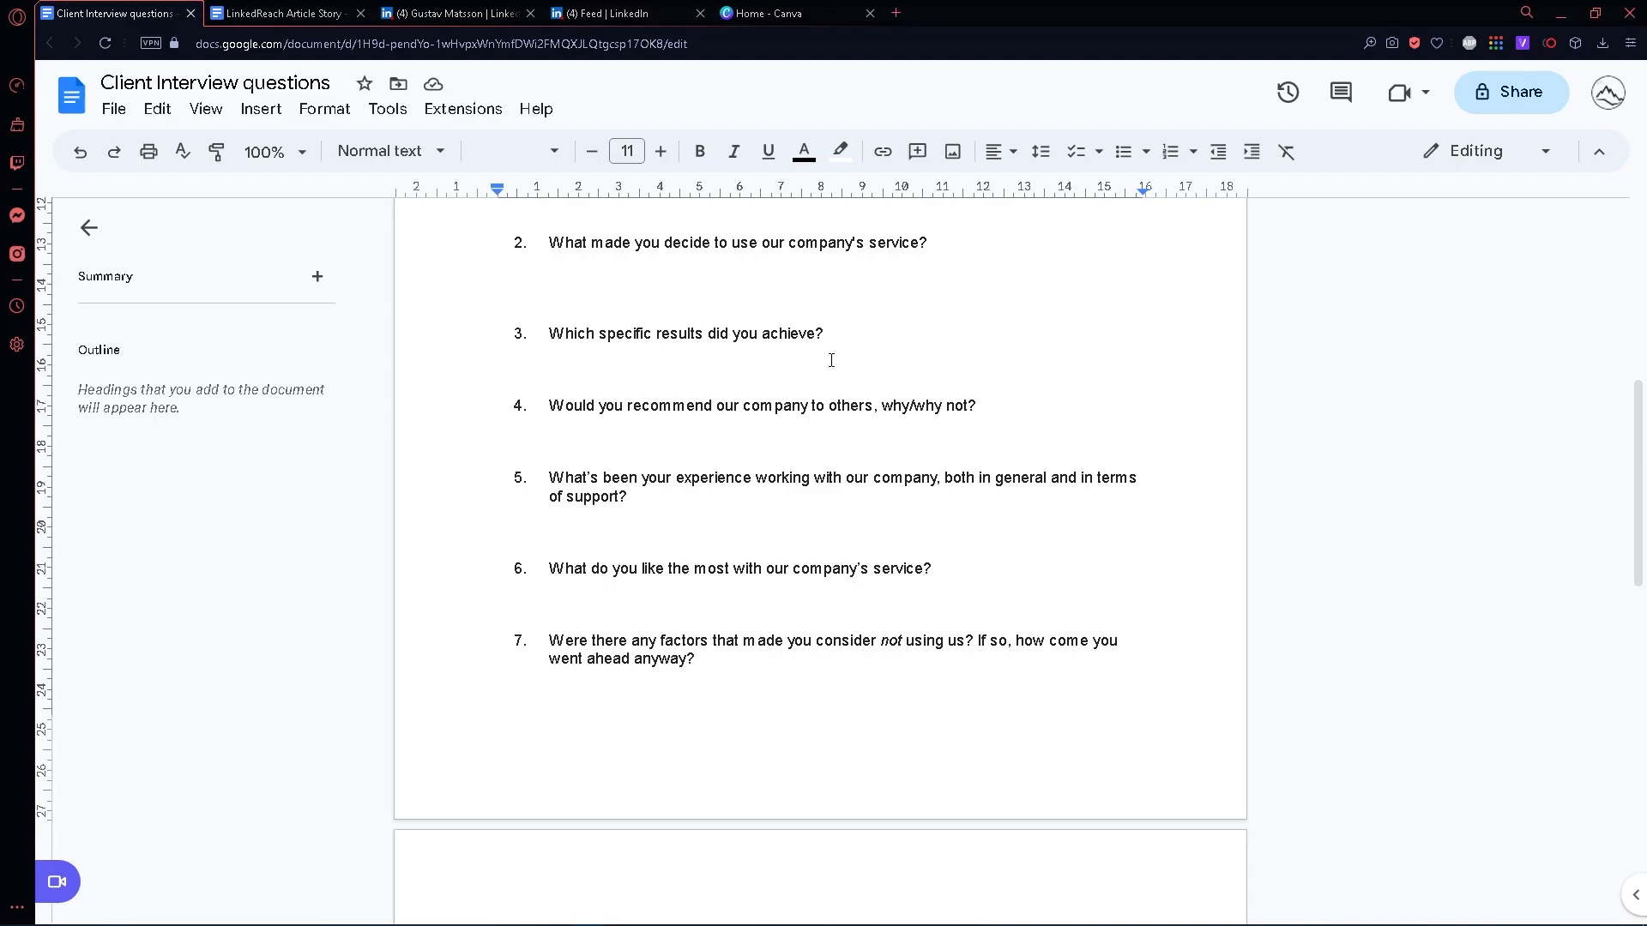
scroll(831, 360, "down", 2)
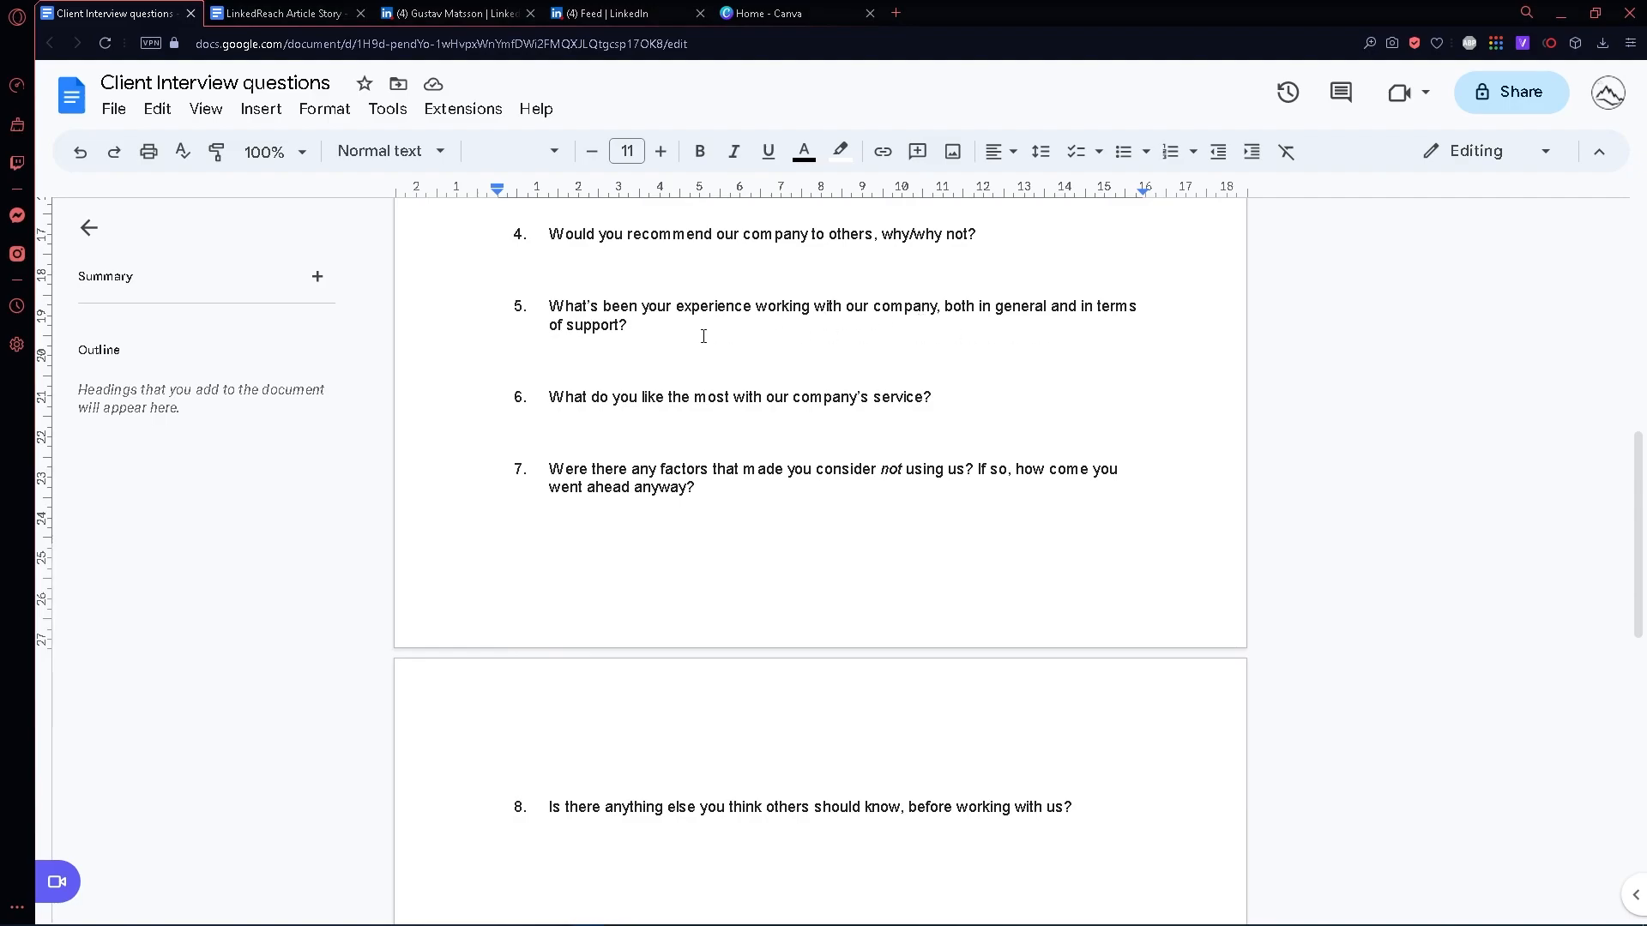
scroll(703, 336, "down", 2)
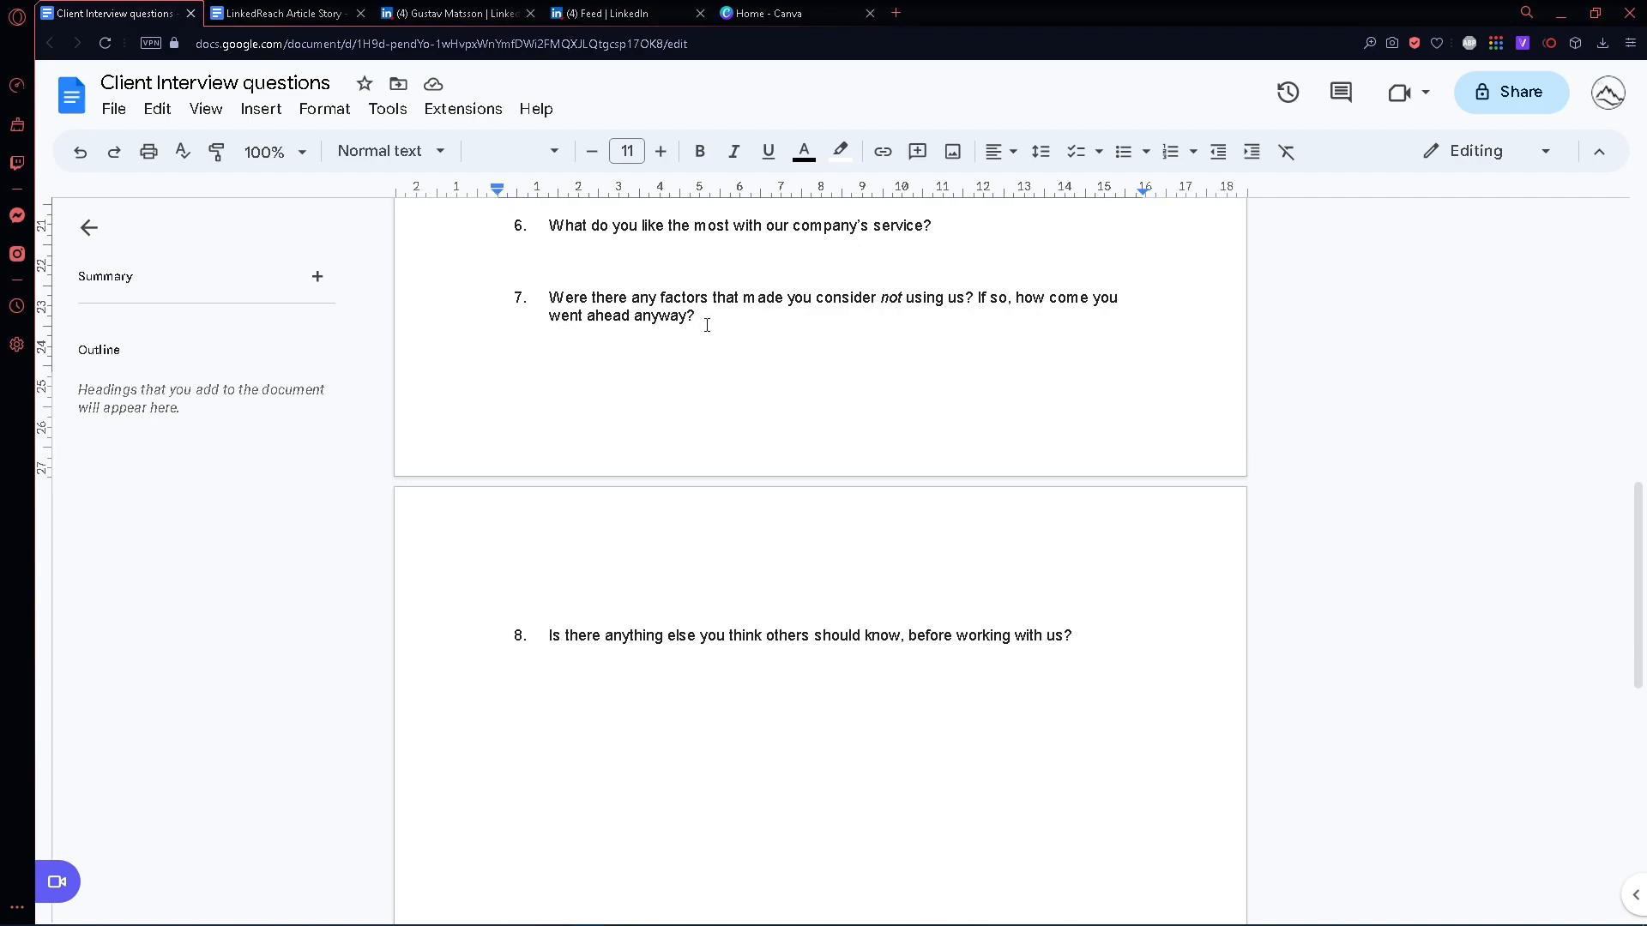
left_click_drag(705, 317, 523, 303)
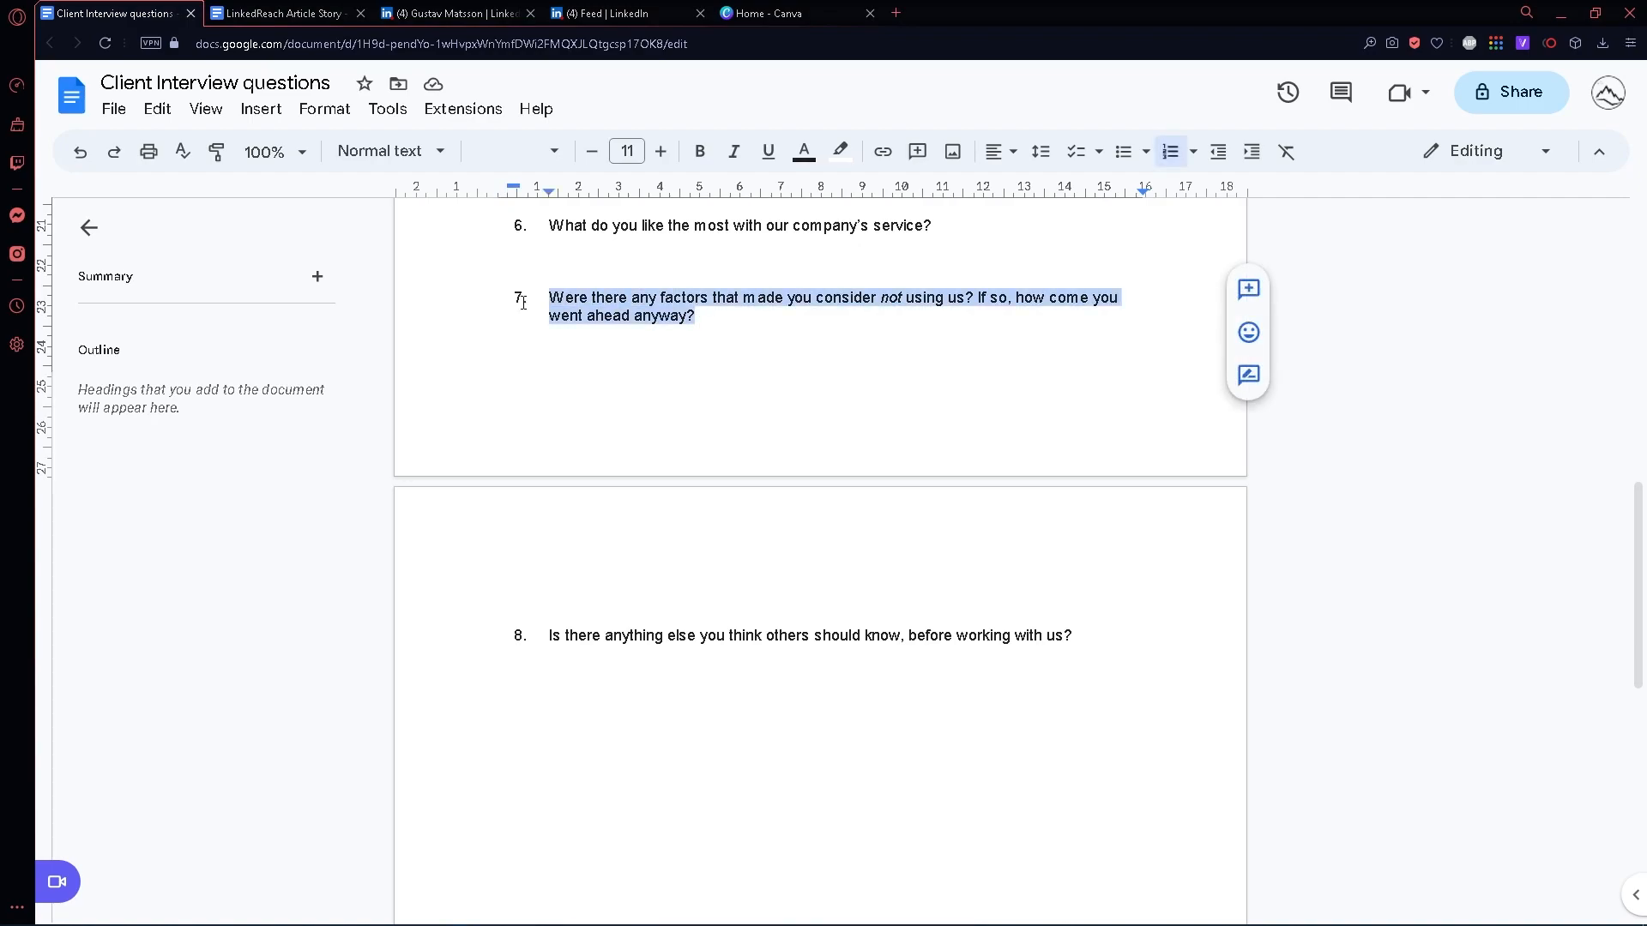
scroll(734, 463, "up", 1)
left_click(729, 388)
left_click(709, 398)
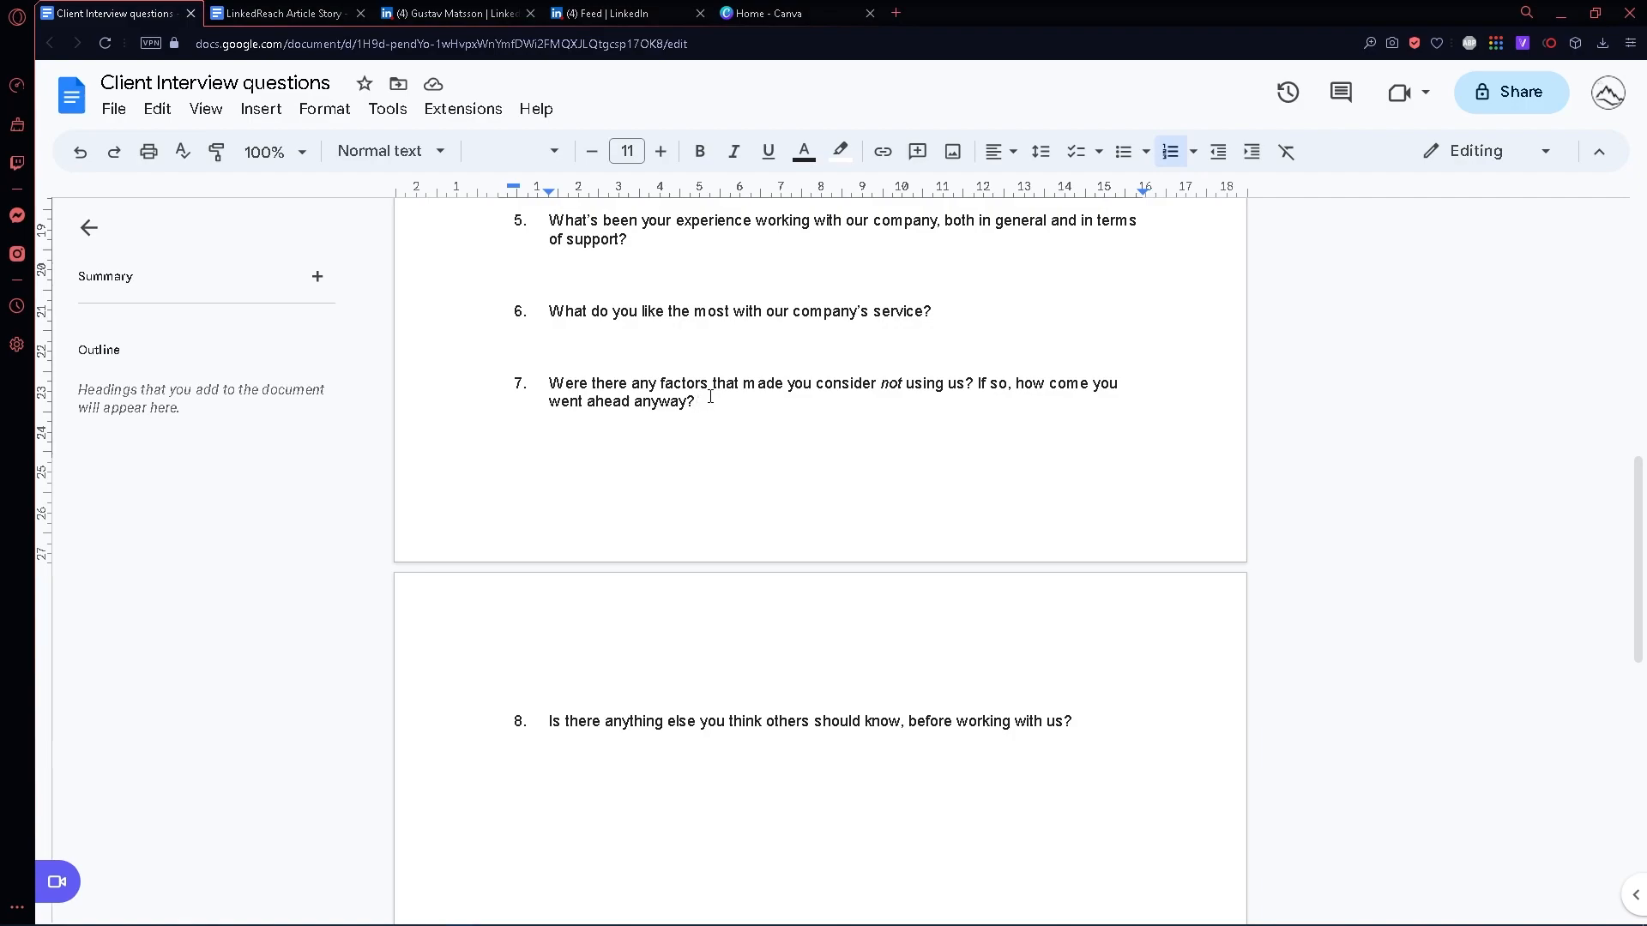
scroll(710, 397, "down", 1)
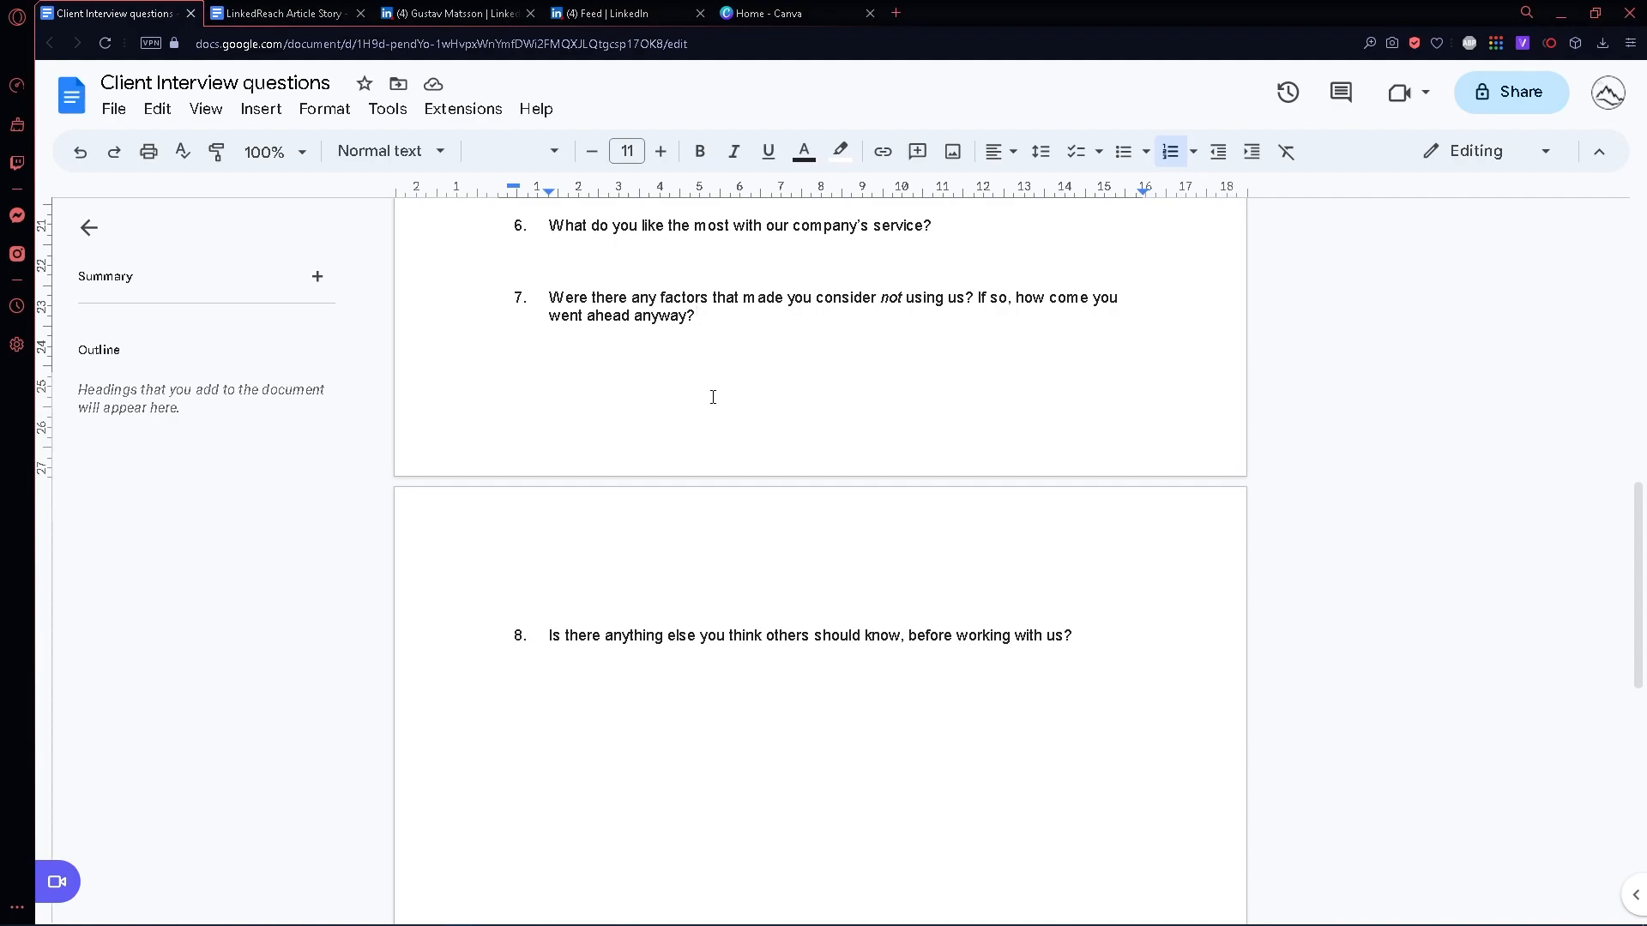
scroll(713, 397, "down", 2)
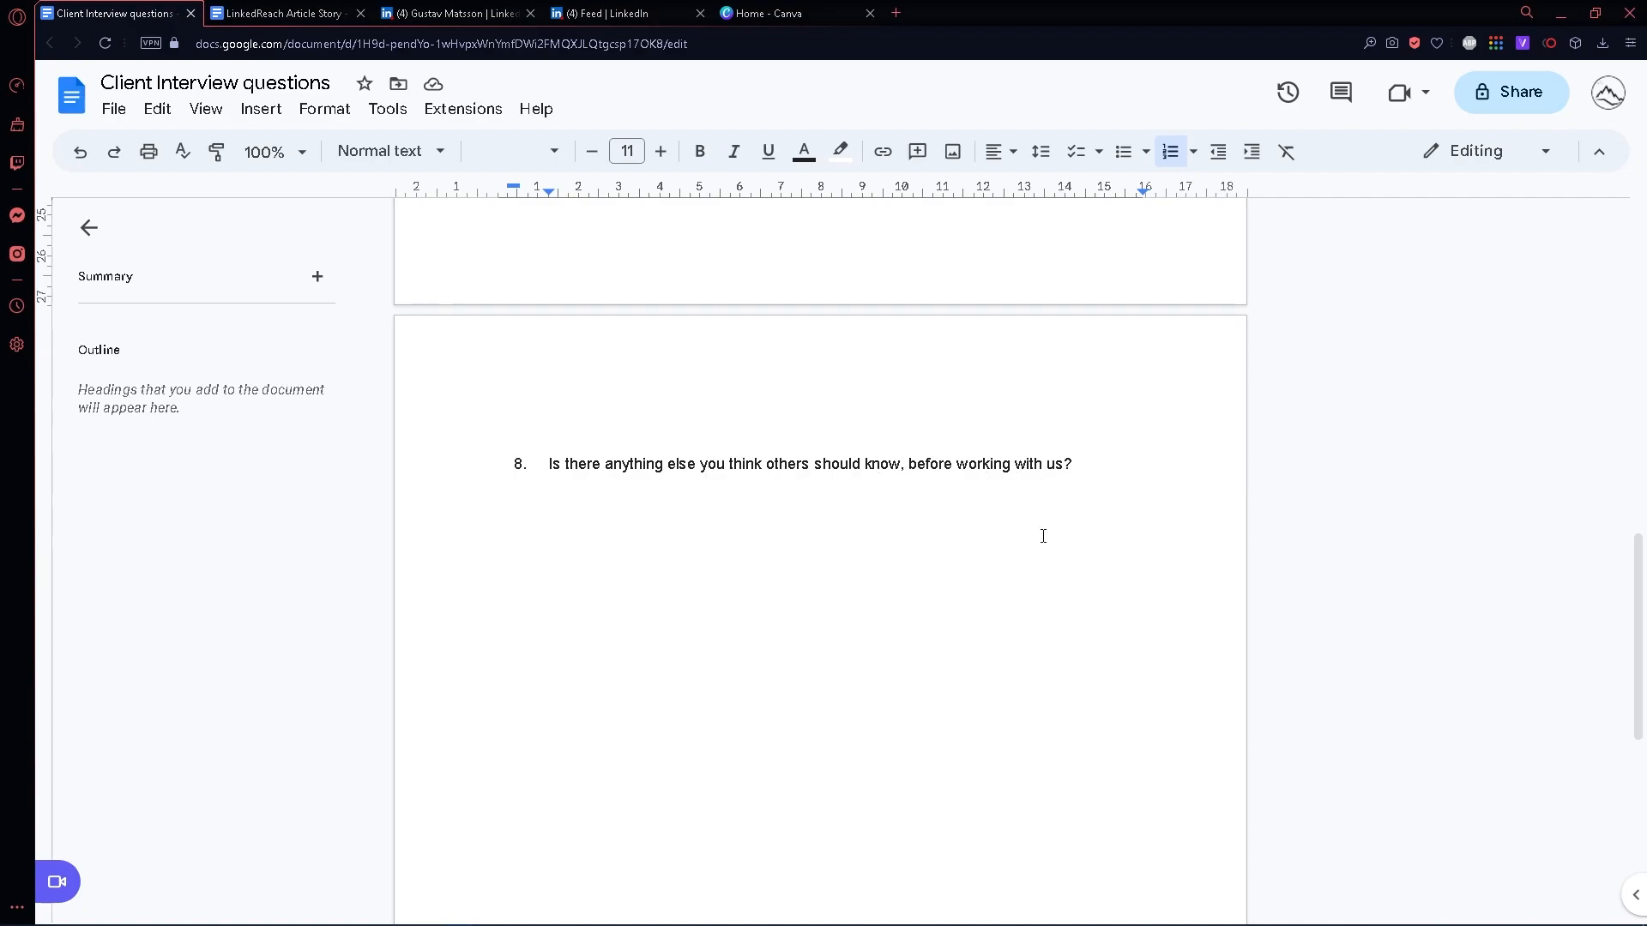
scroll(1036, 530, "up", 10)
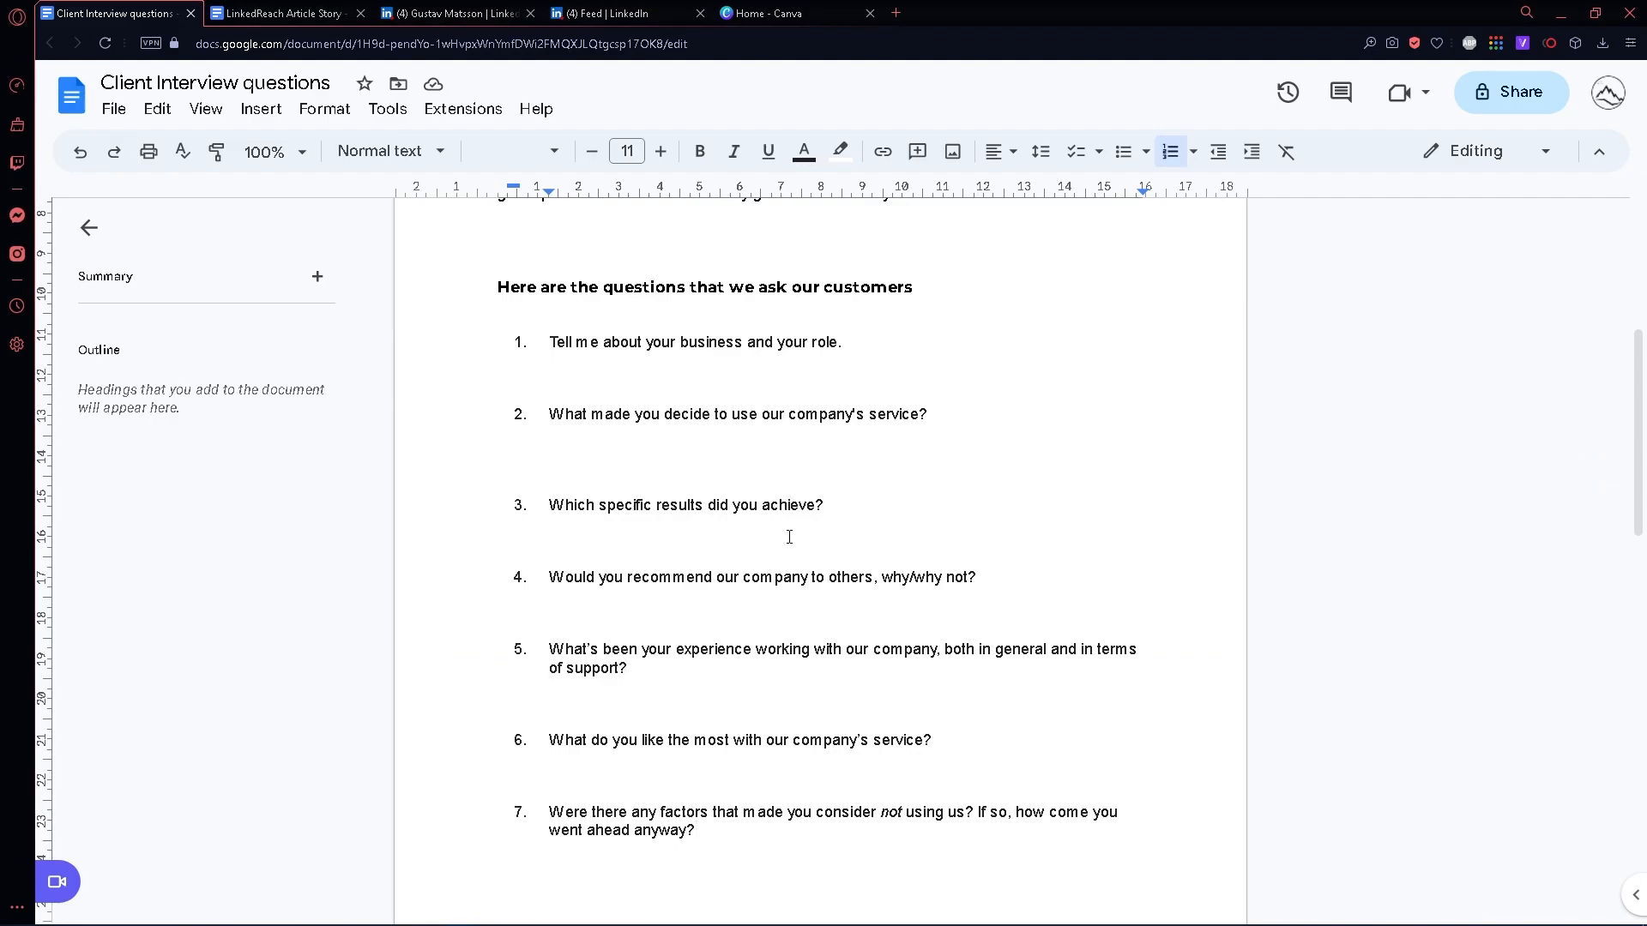
scroll(789, 478, "up", 4)
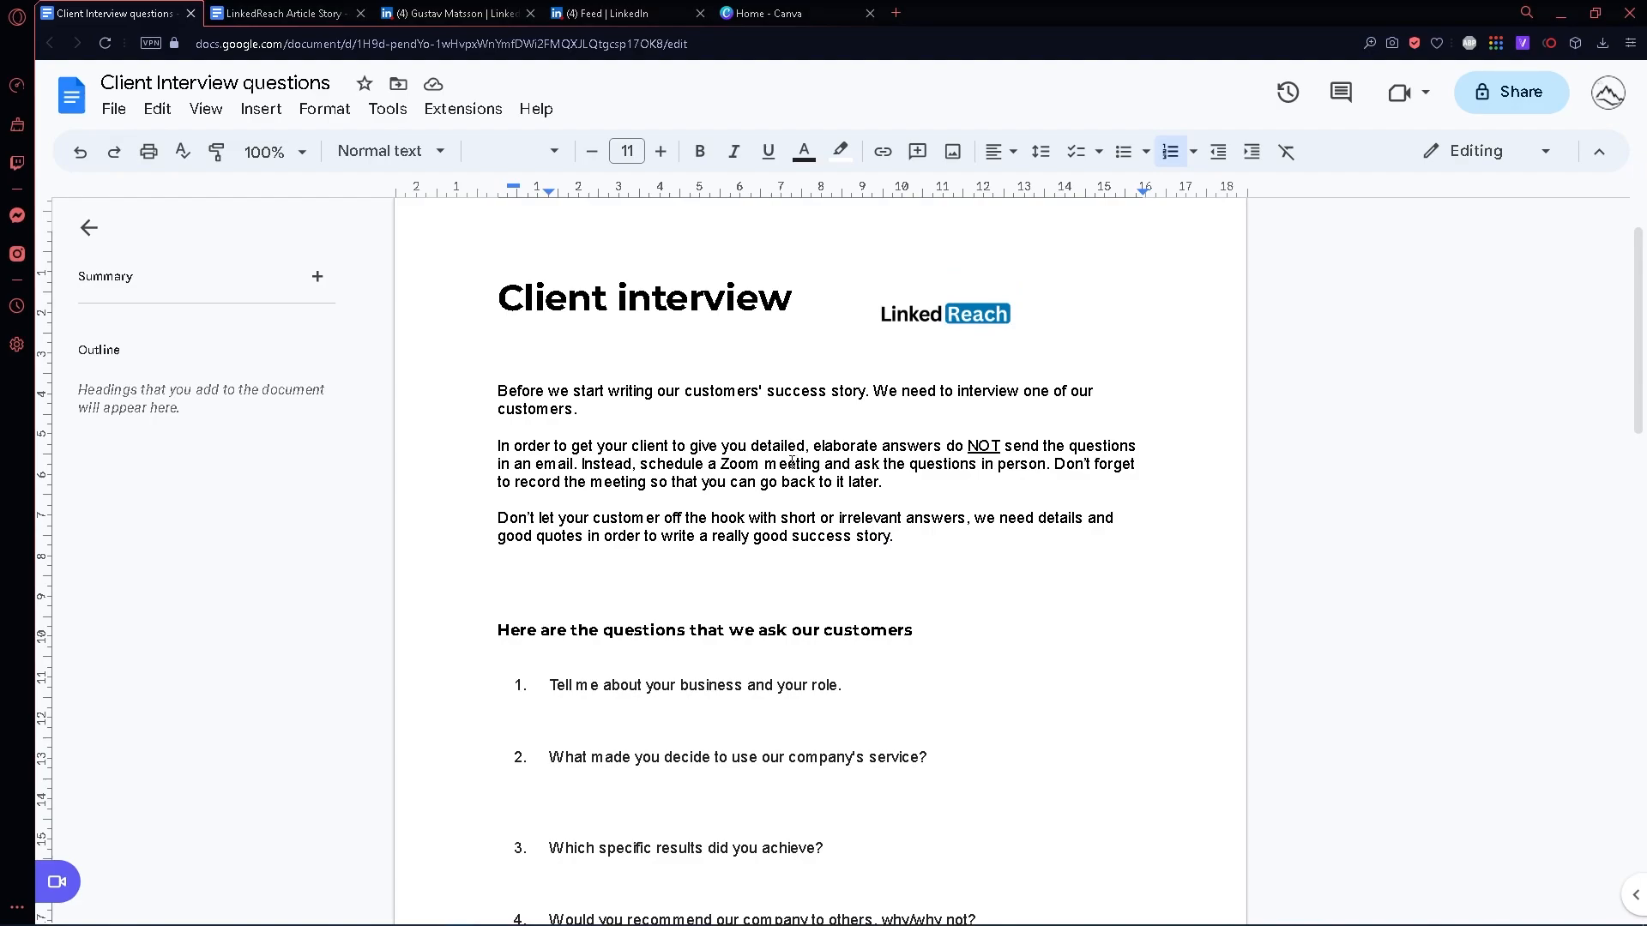
scroll(790, 462, "up", 1)
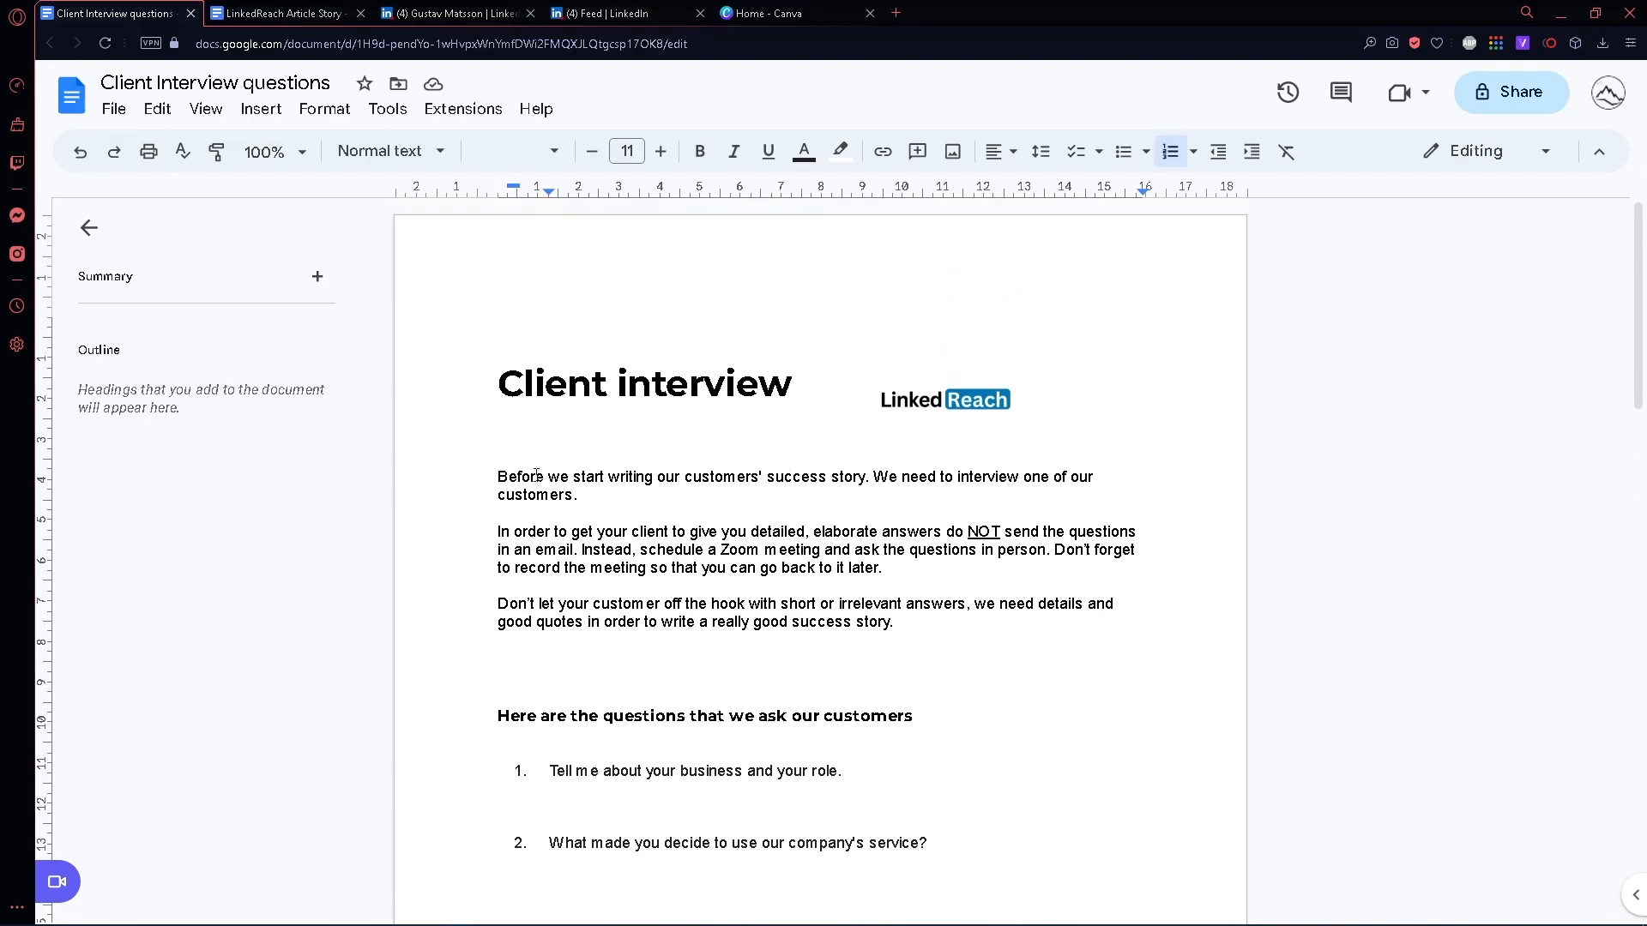
- Switch to the LinkedReach Article Story document and read its introduction, instructions and the example under "Our headline"
left_click(283, 13)
scroll(620, 427, "up", 6)
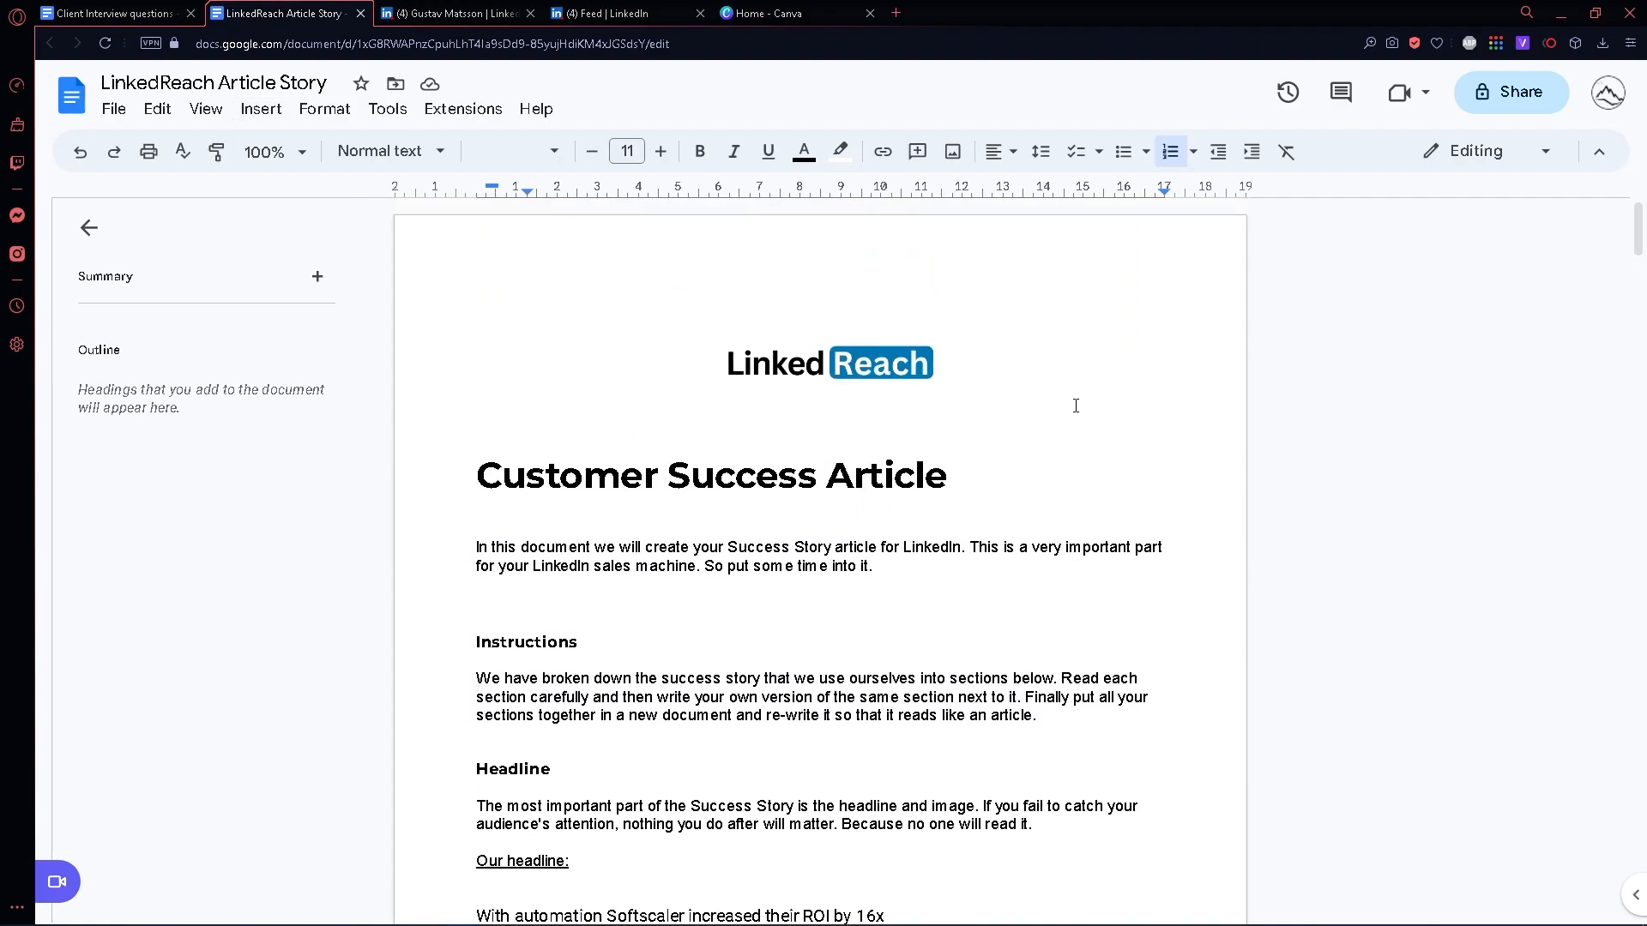
scroll(1075, 405, "down", 2)
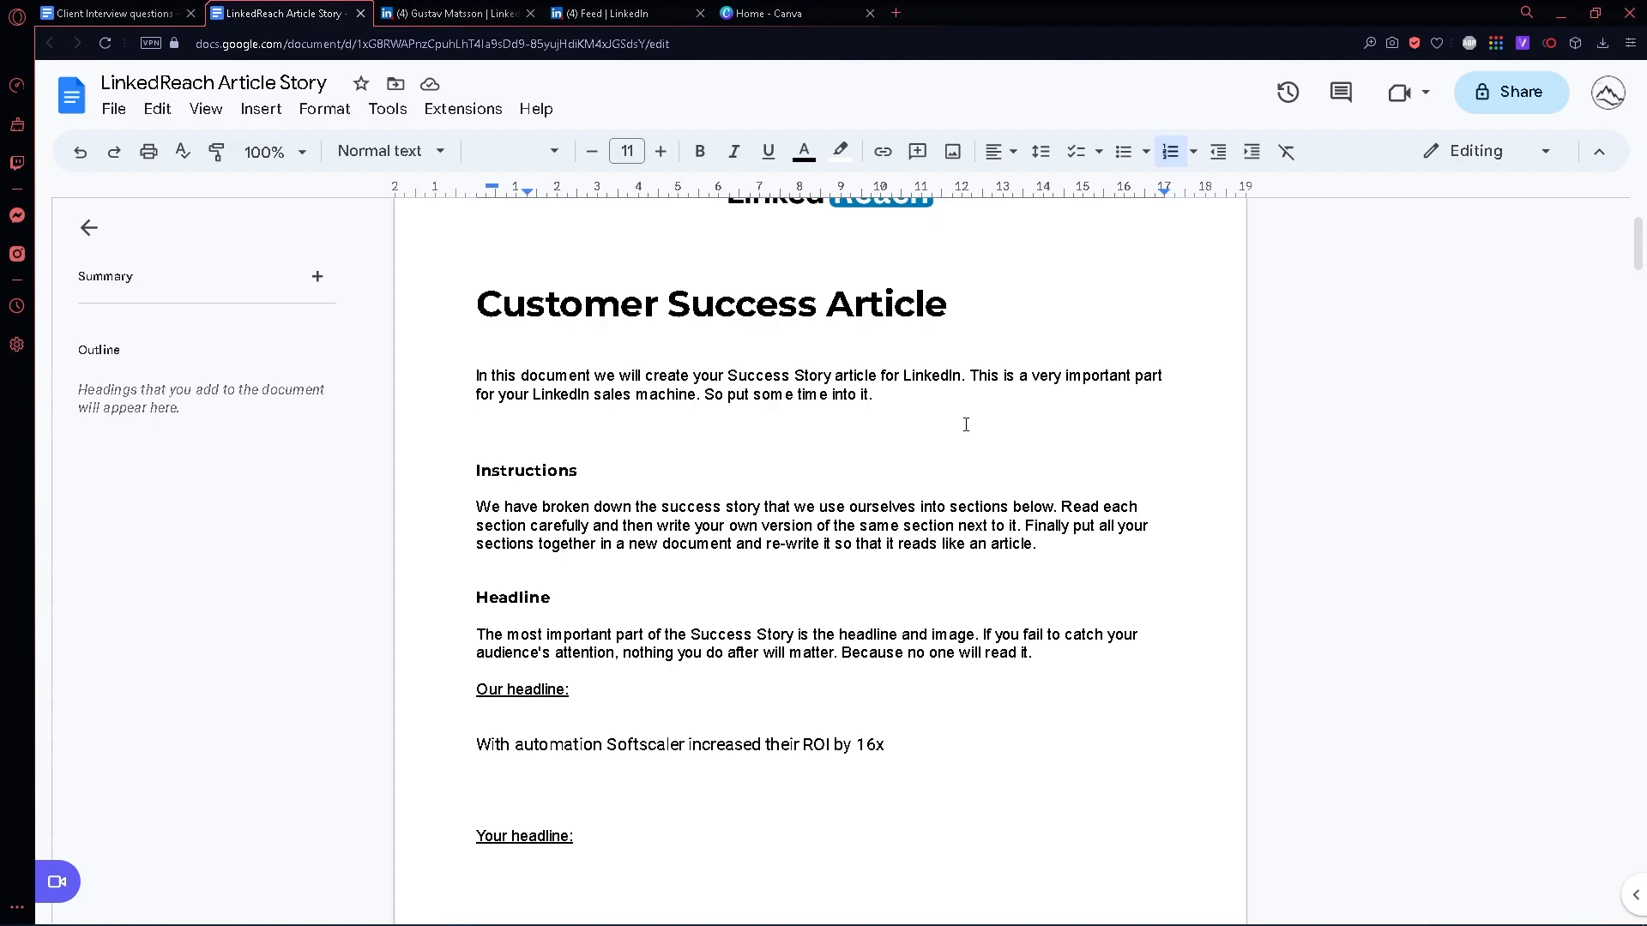
scroll(956, 425, "down", 3)
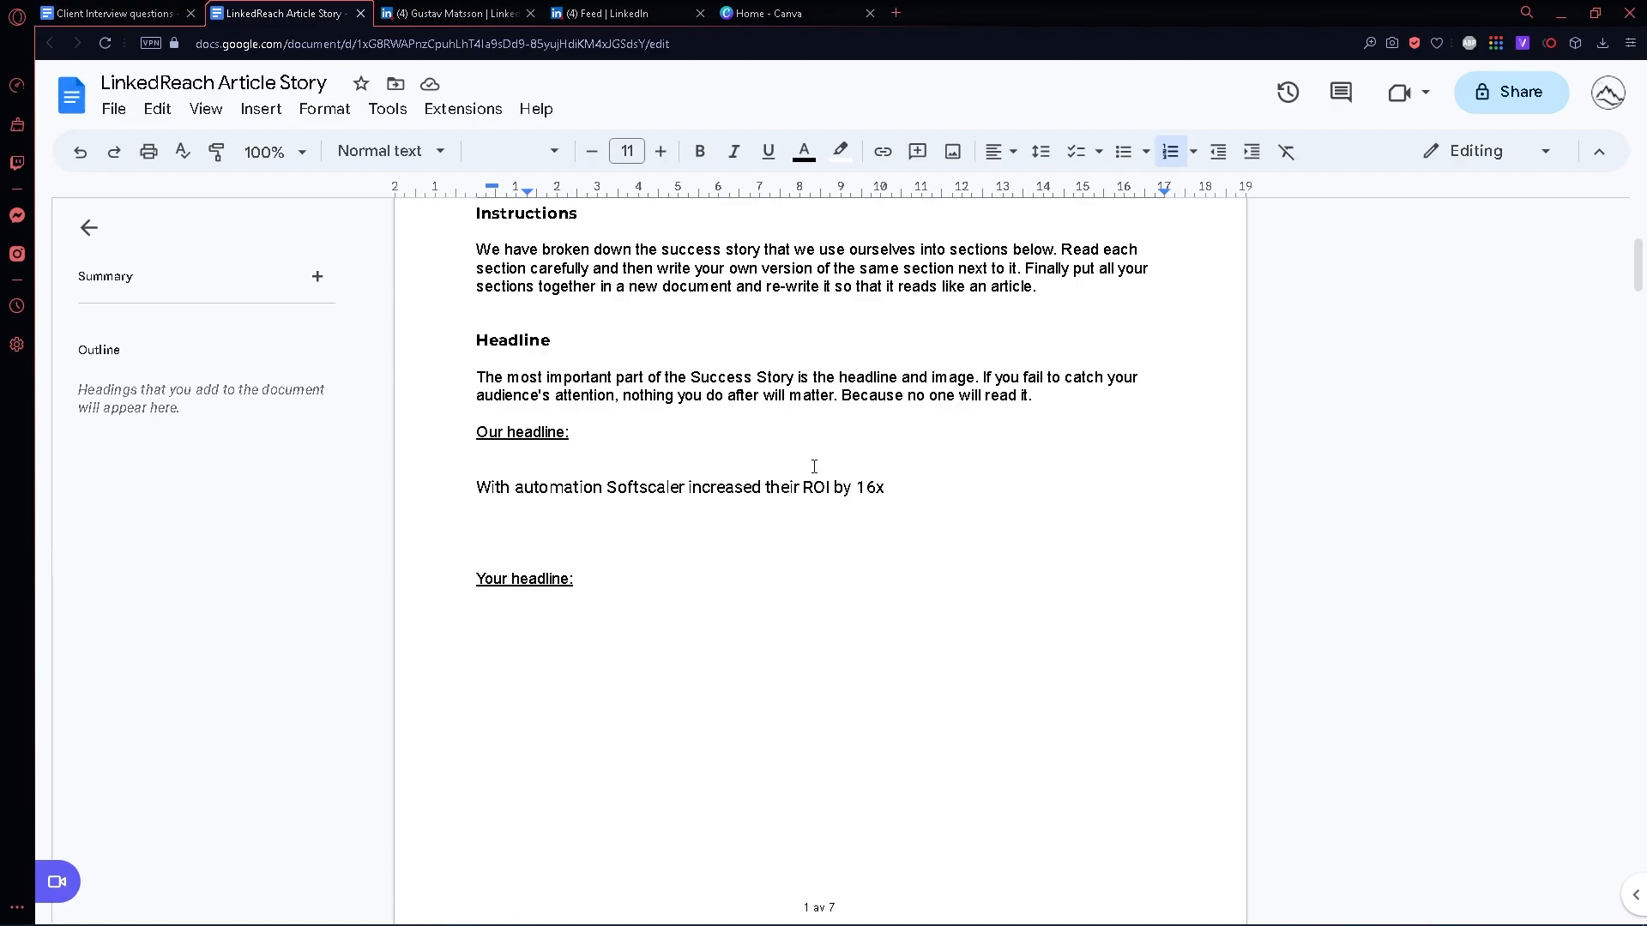
left_click_drag(476, 487, 765, 487)
left_click(945, 486)
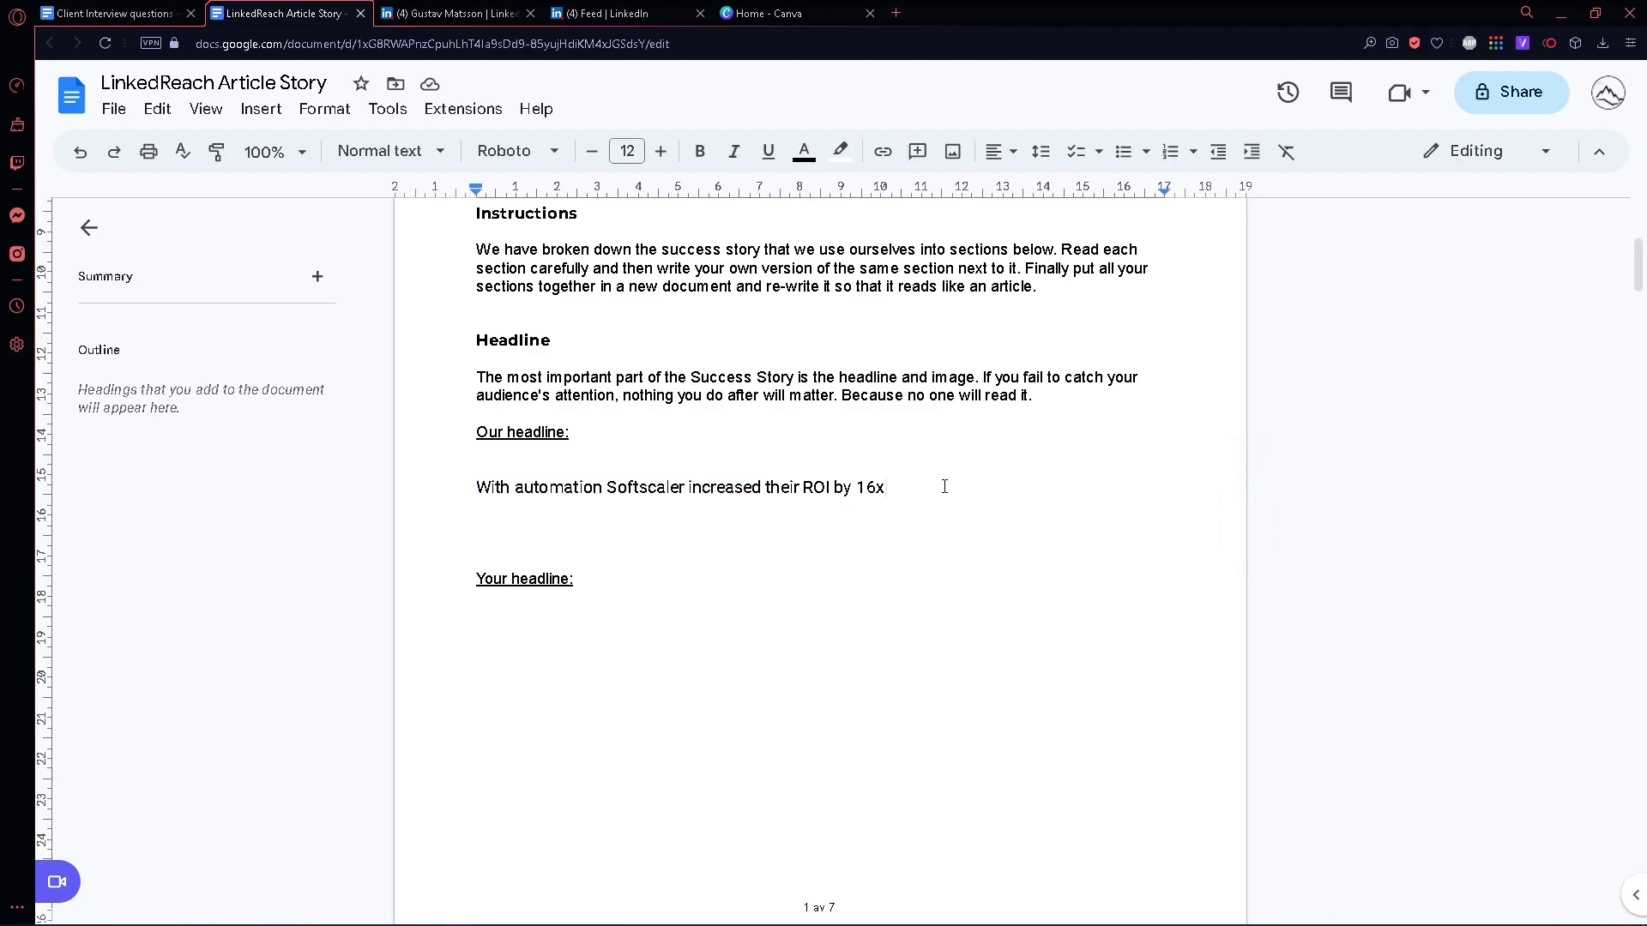
- Add the contrasting headline "How to save time on Linkedin." on the line below the Softscaler example headline
left_click(615, 514)
type("How t")
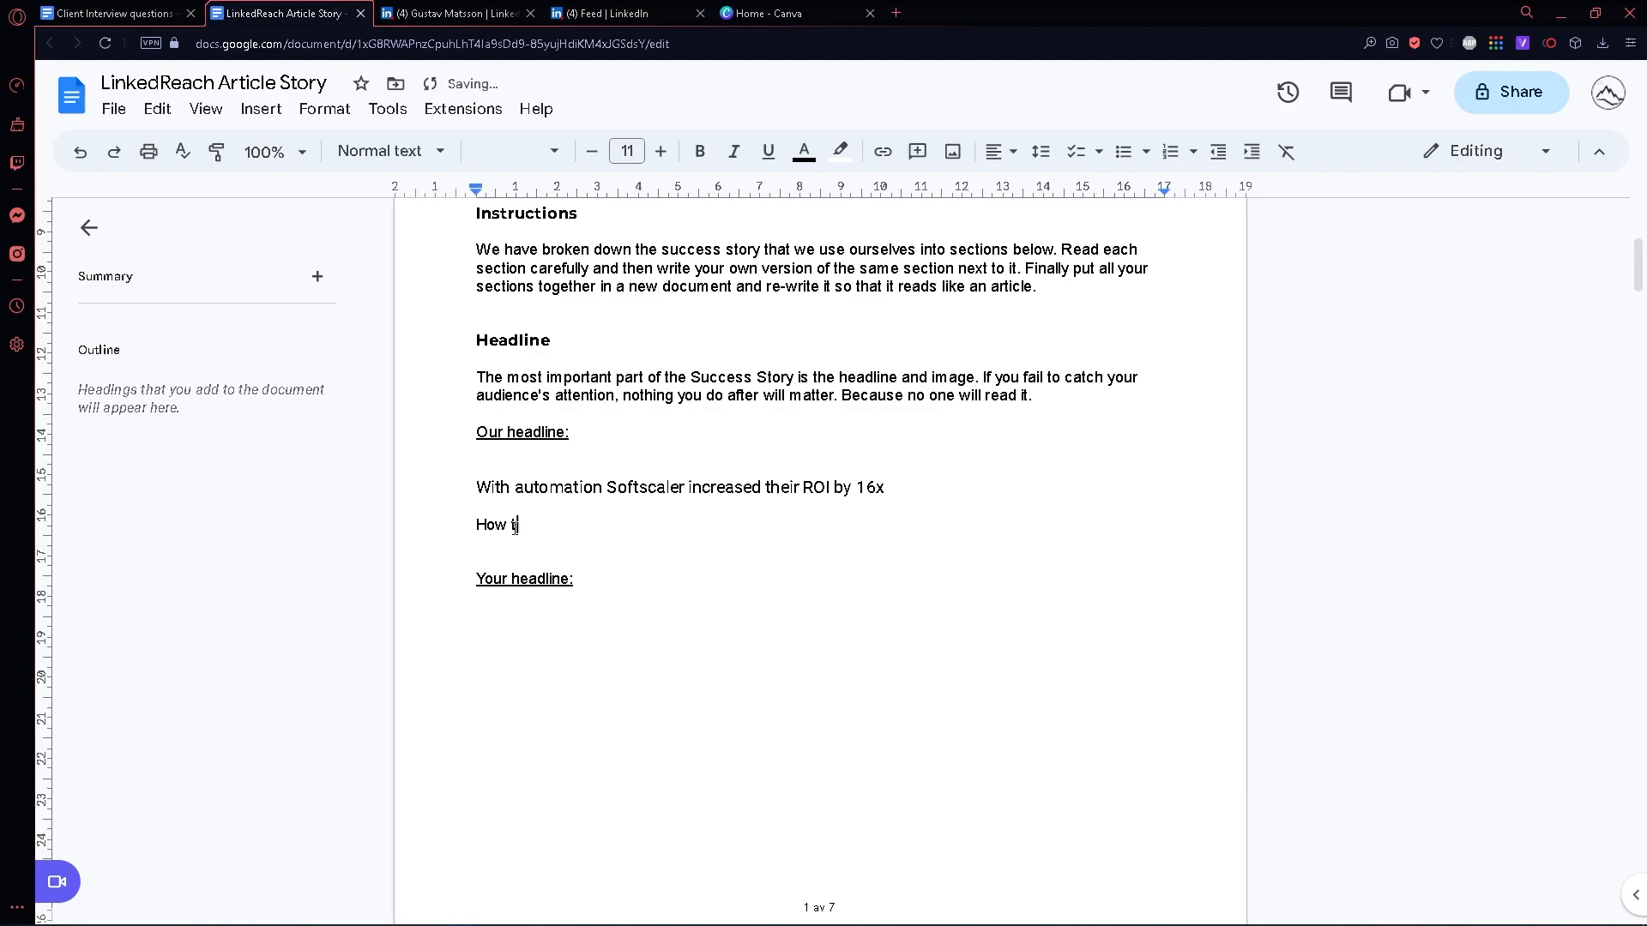
type("o save time on Linkedin.")
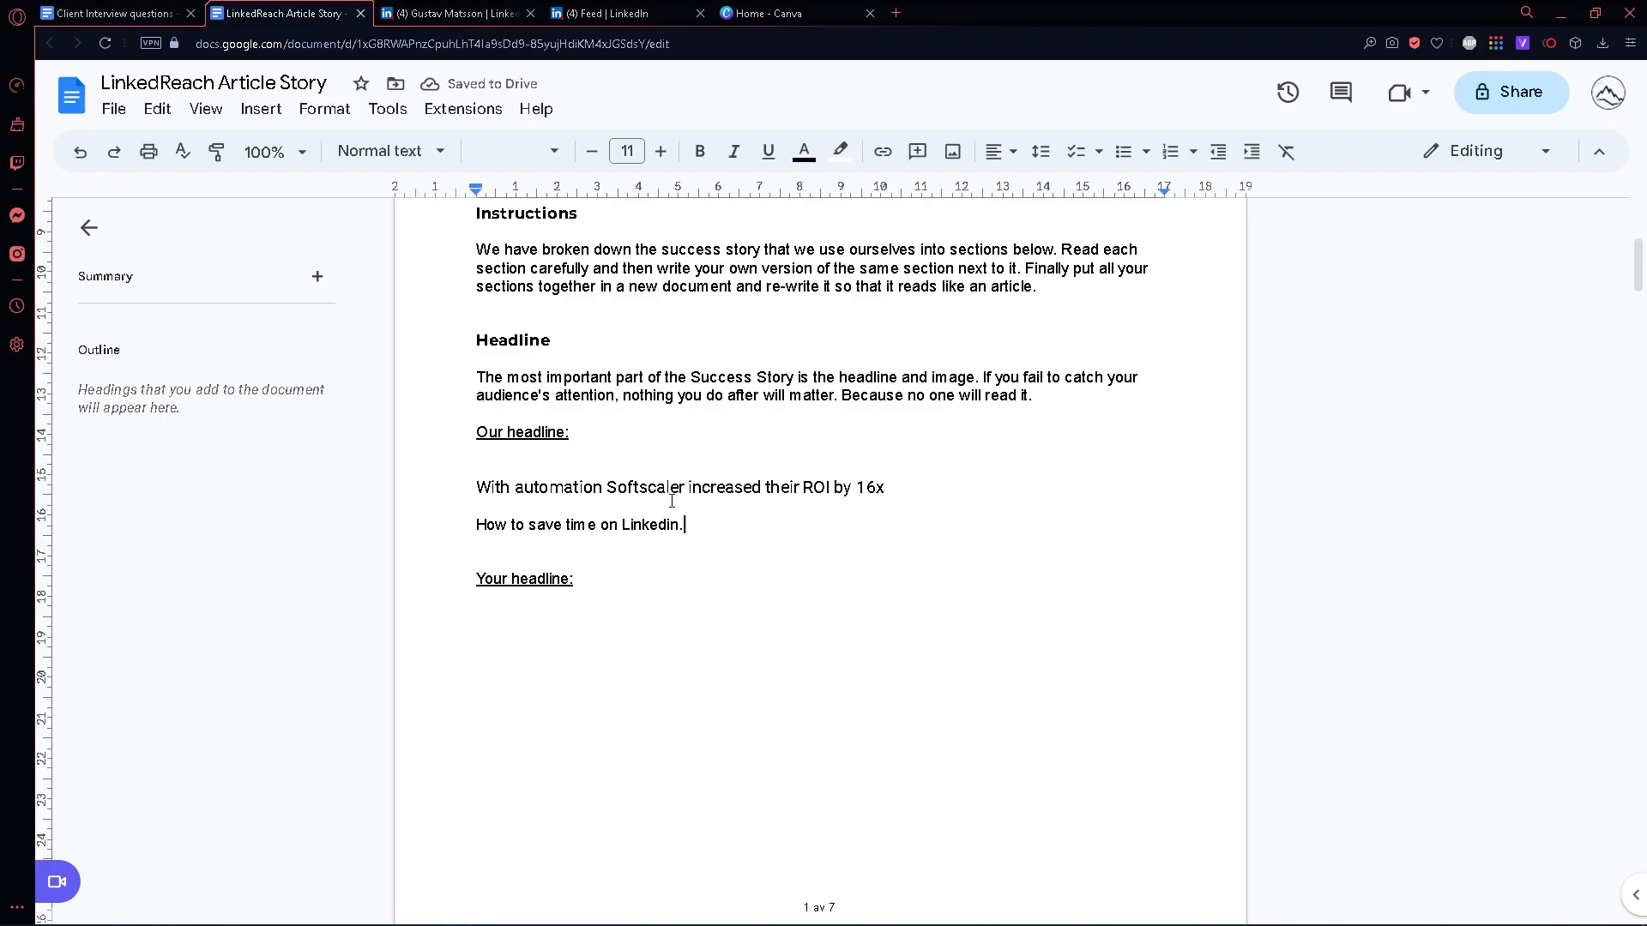
- Compare the two headlines and delete the line "How to save time on Linkedin."
left_click_drag(695, 525, 465, 525)
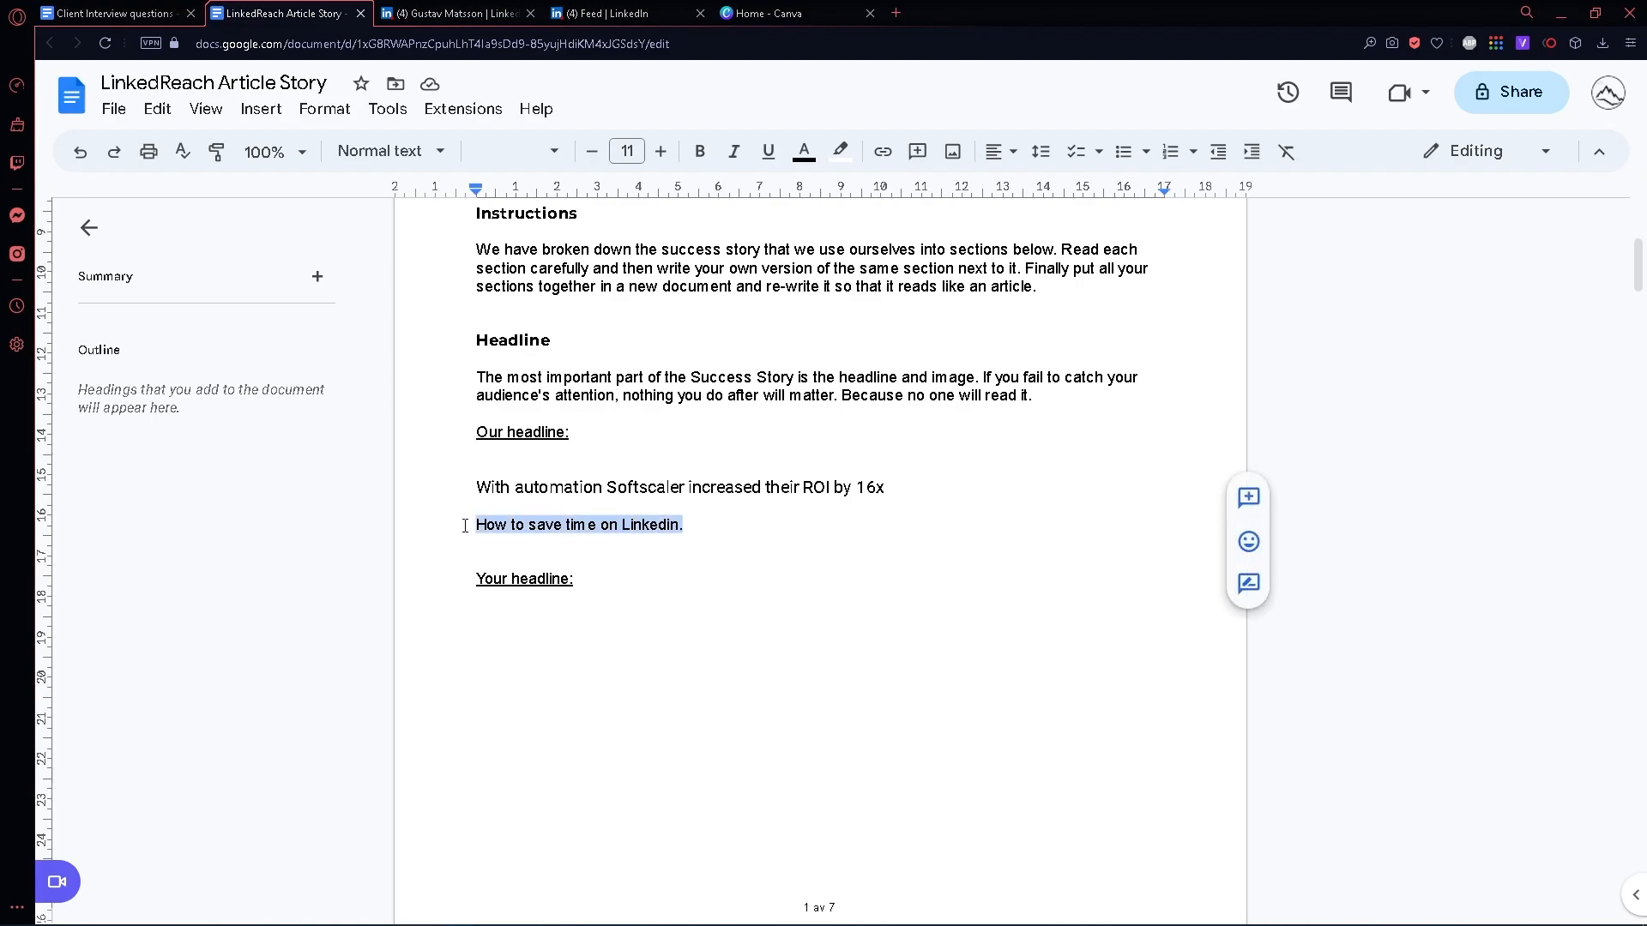
left_click(662, 524)
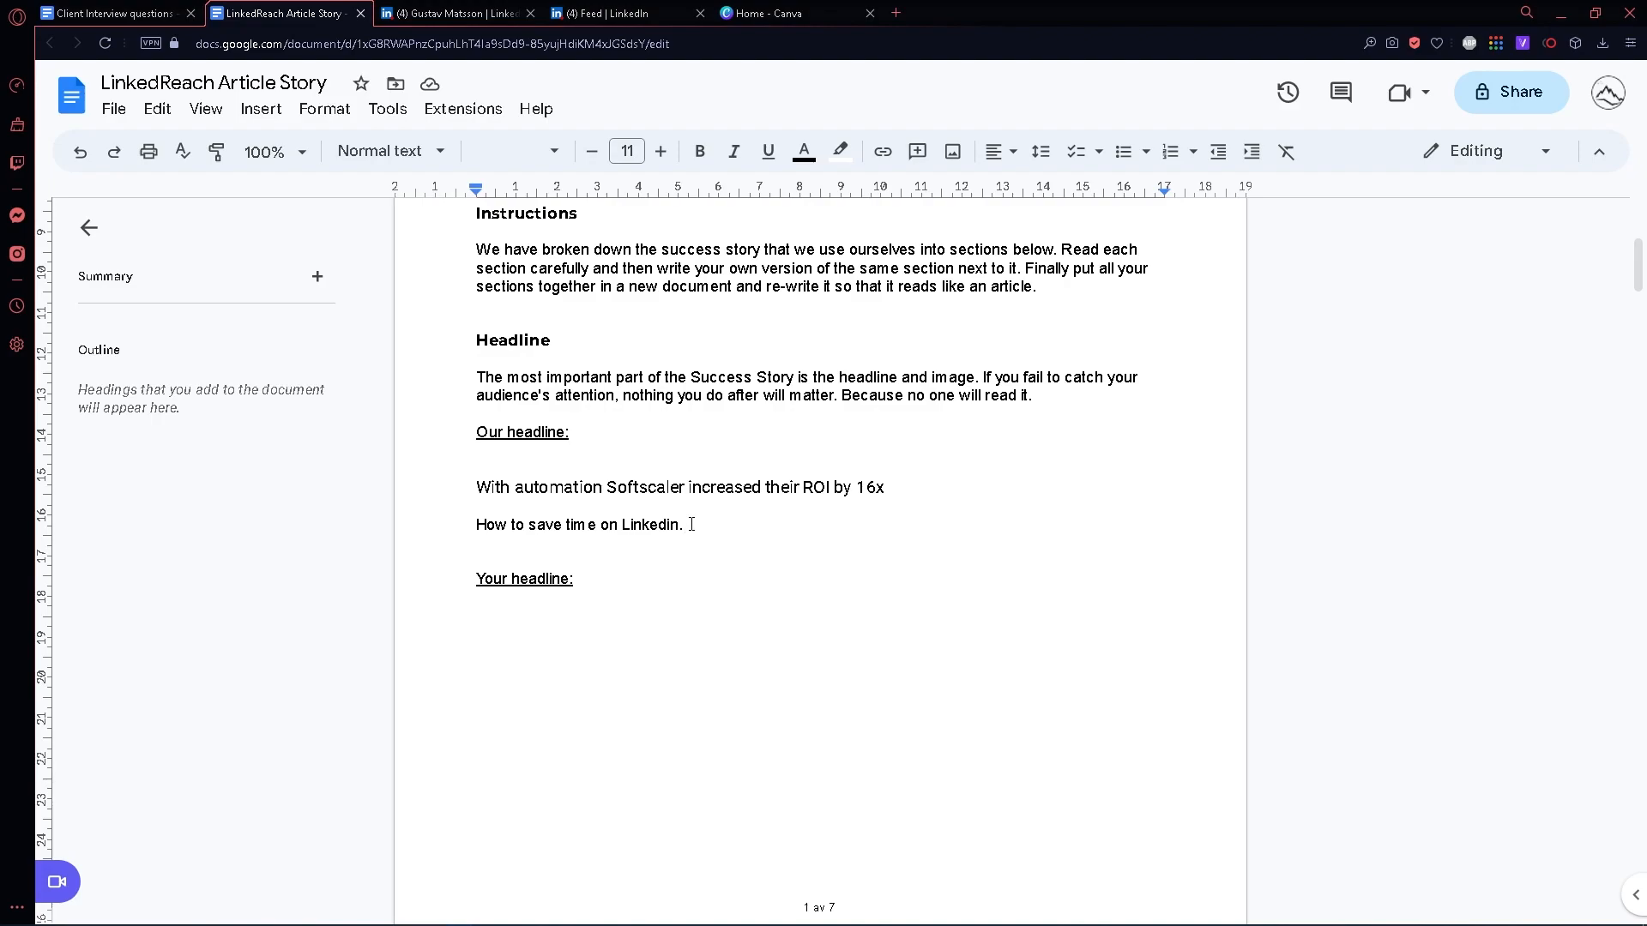
left_click_drag(476, 487, 900, 486)
left_click_drag(778, 522, 386, 536)
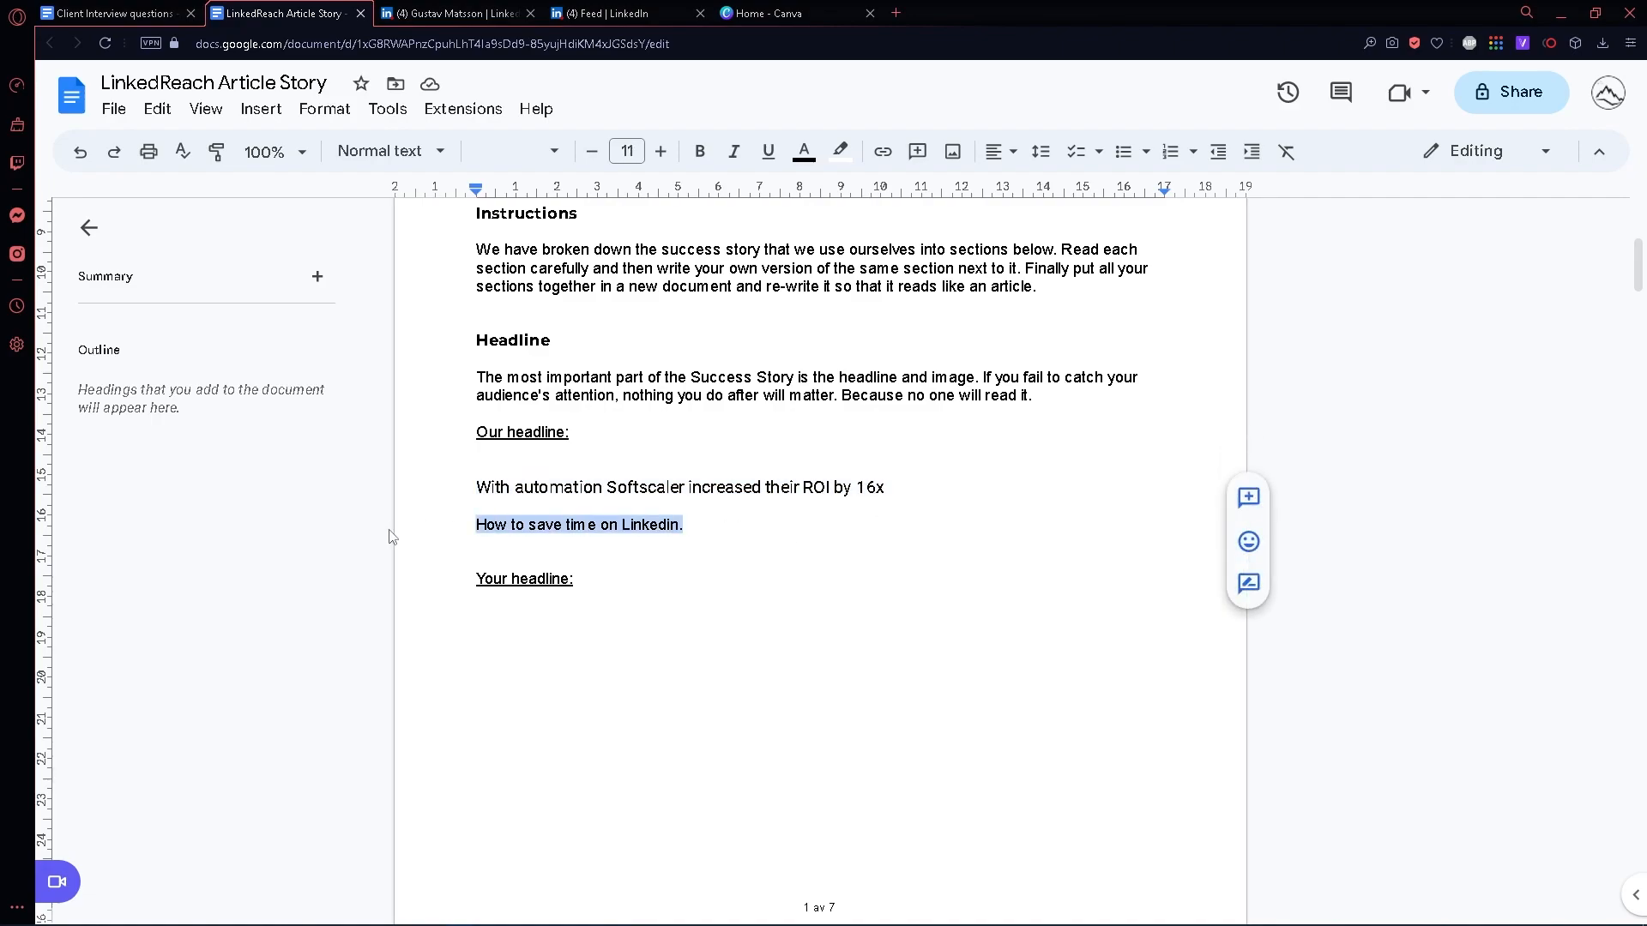
key("BackSpace")
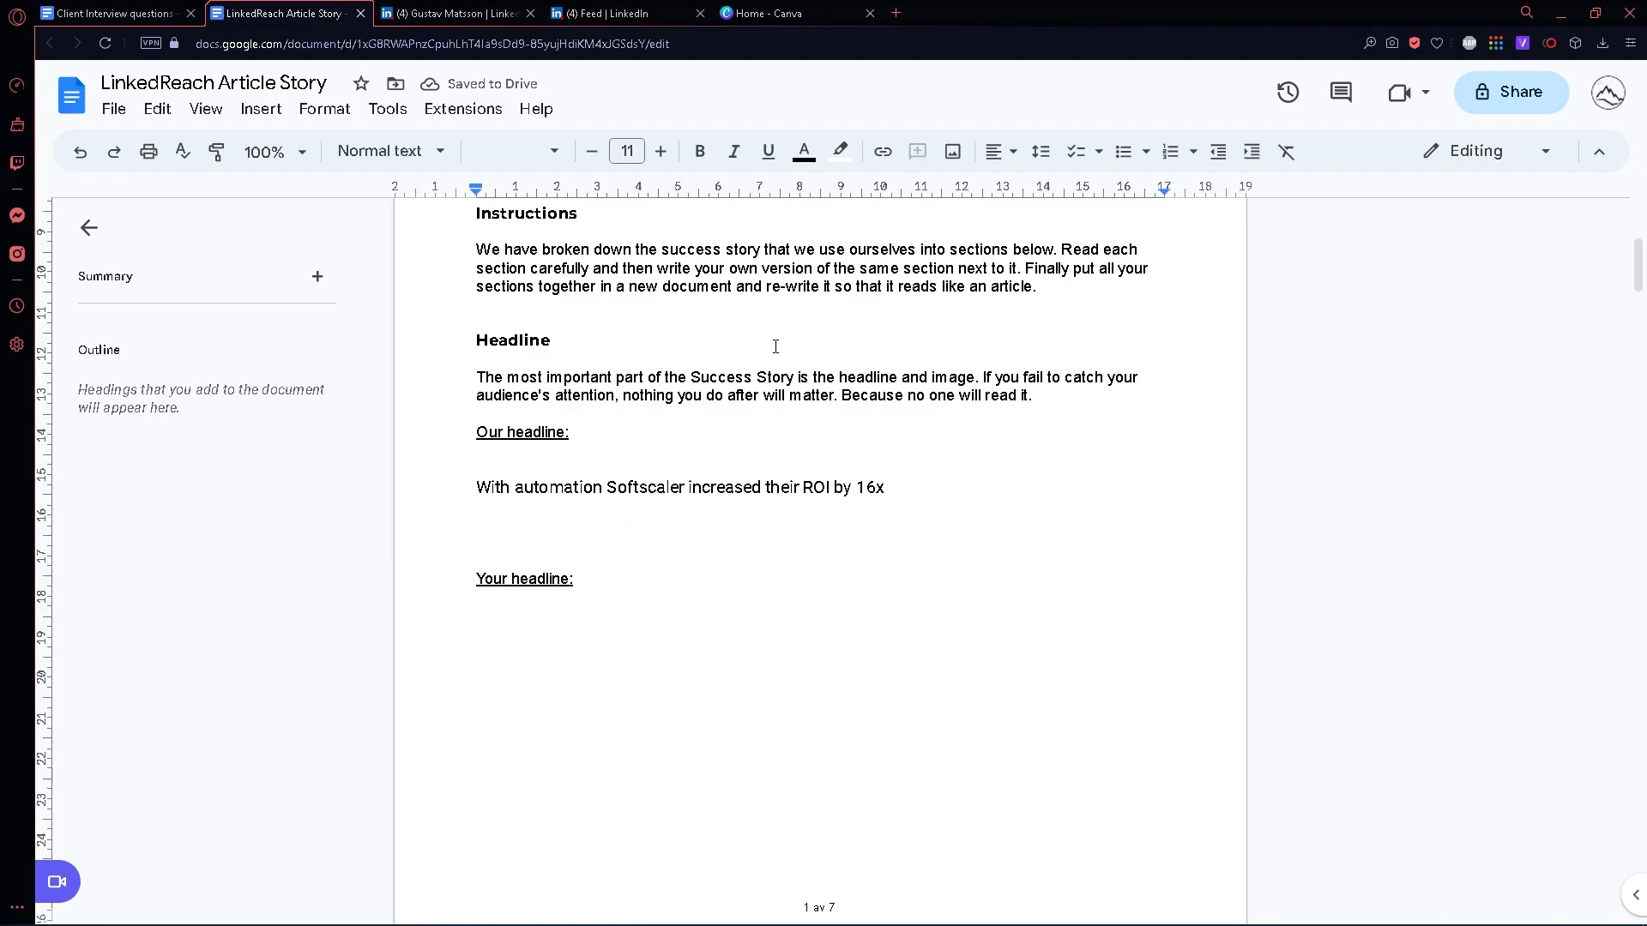
- Examine the "Your headline" space and the example in "The lead" section, checking back with the Client Interview questions document
scroll(627, 469, "down", 1)
left_click(486, 569)
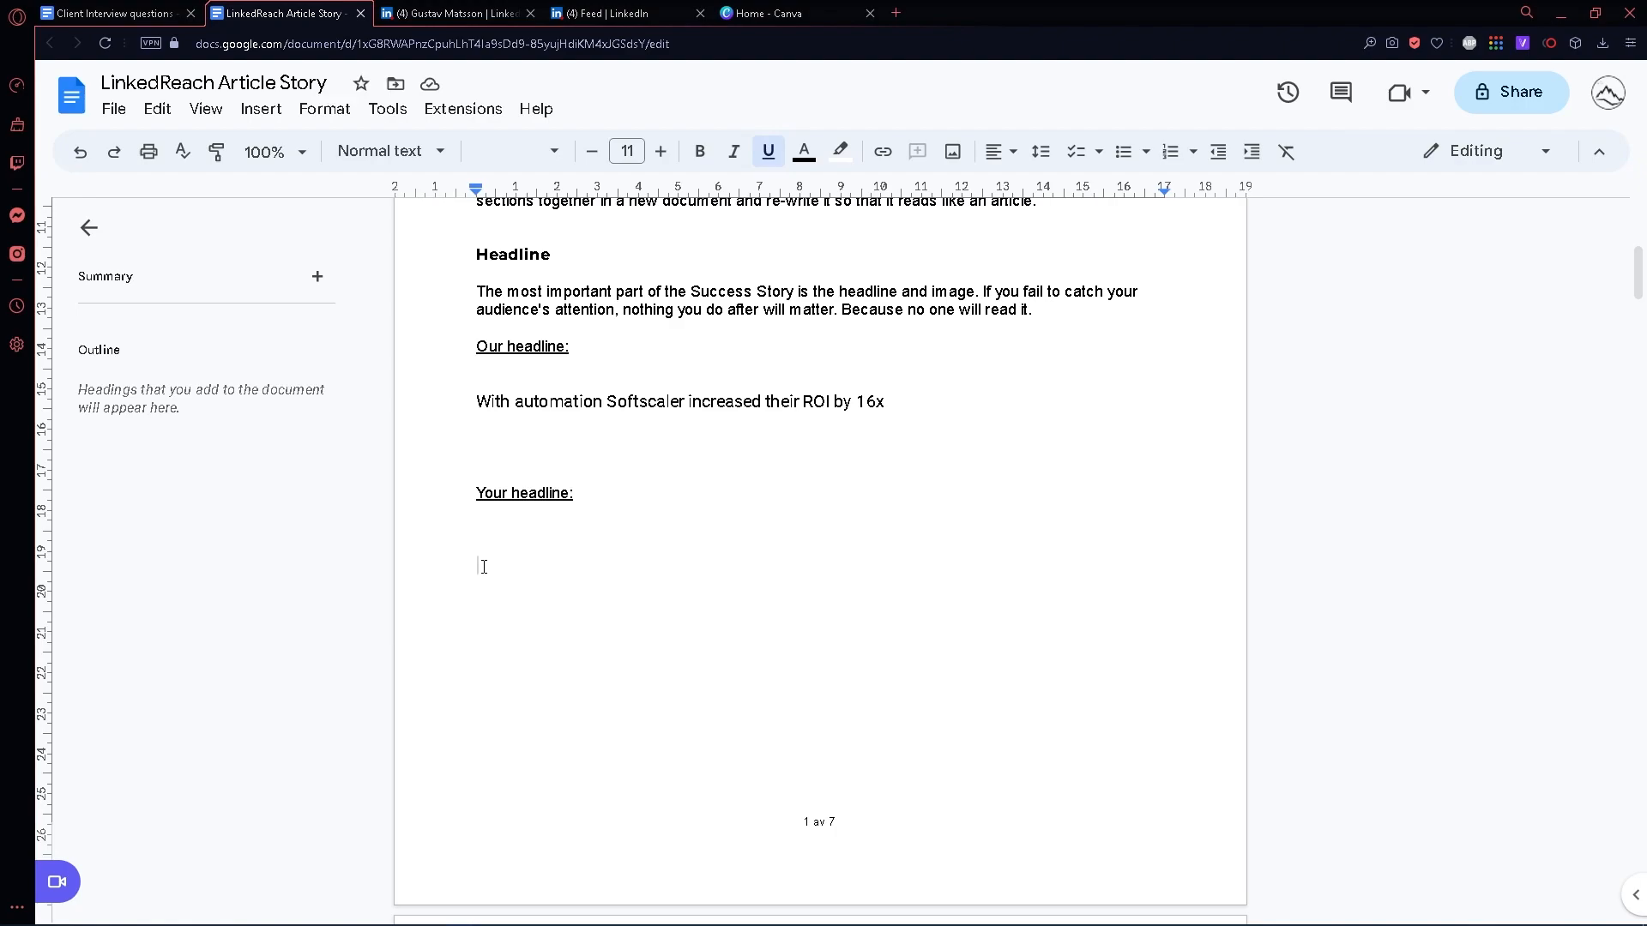
scroll(743, 596, "down", 10)
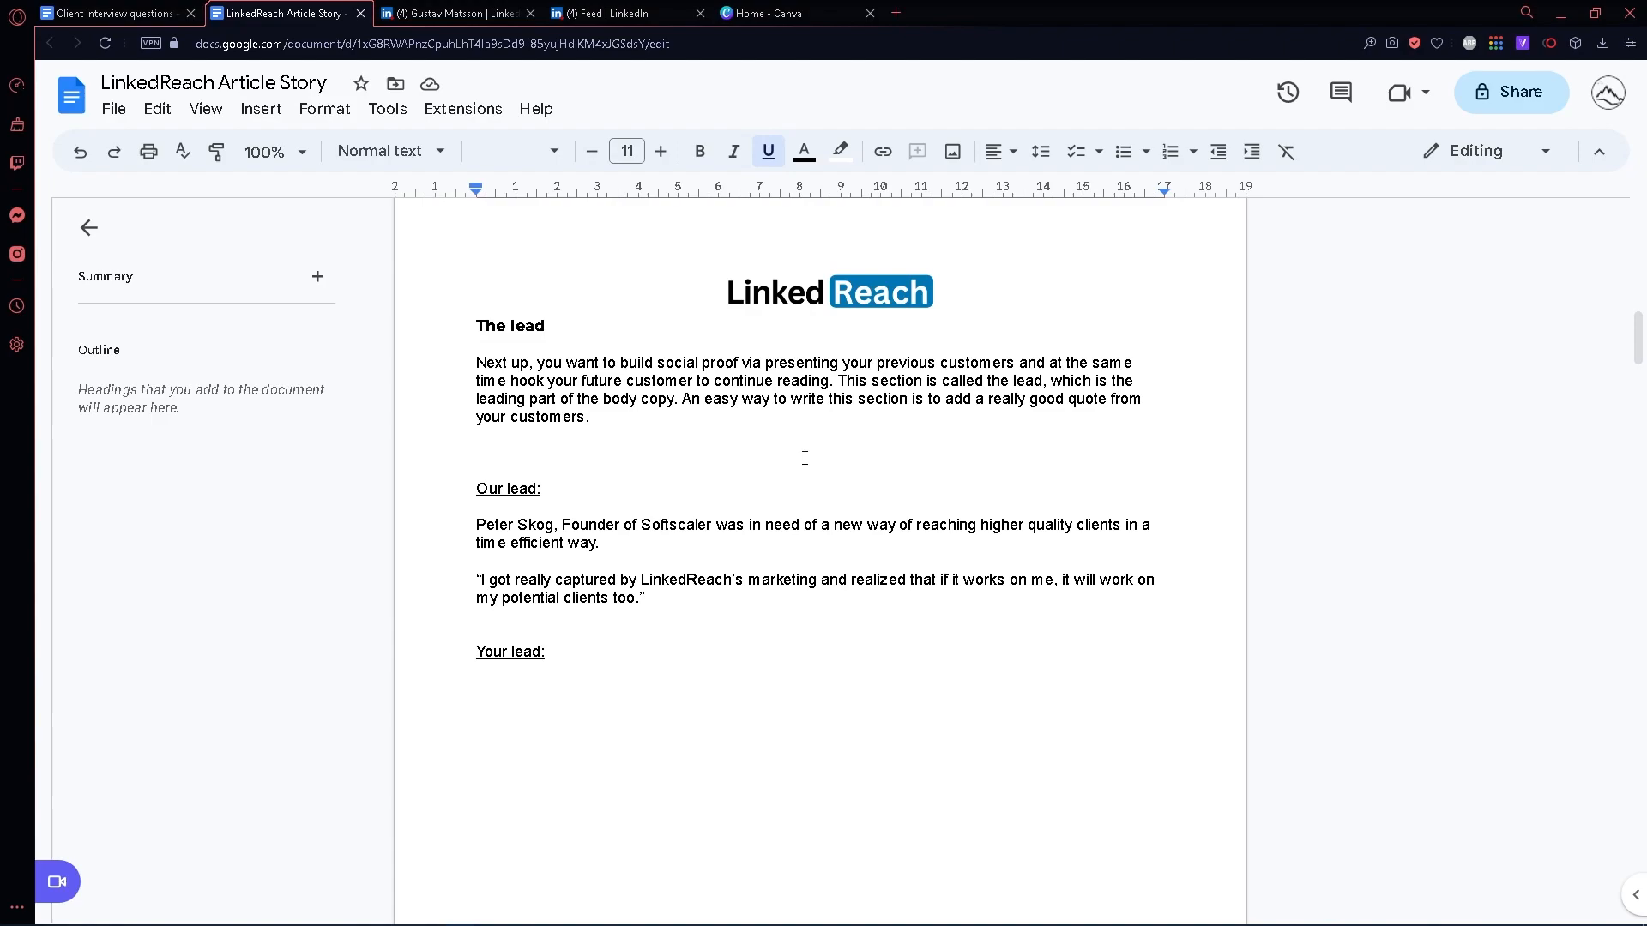
scroll(789, 472, "down", 1)
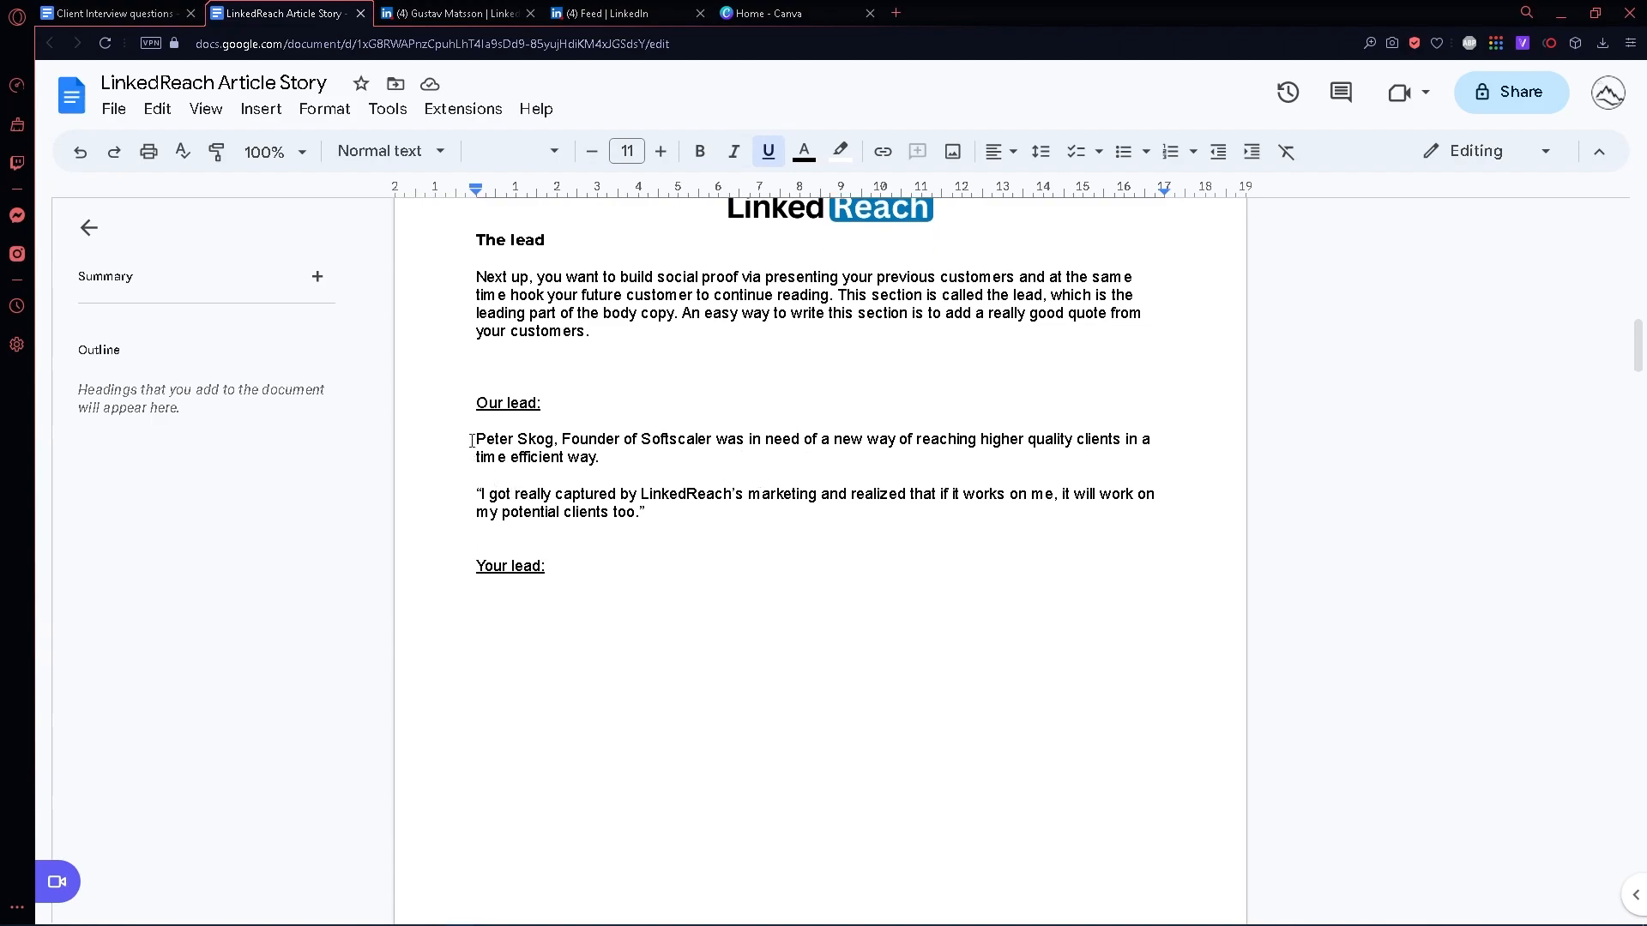
left_click_drag(471, 439, 559, 440)
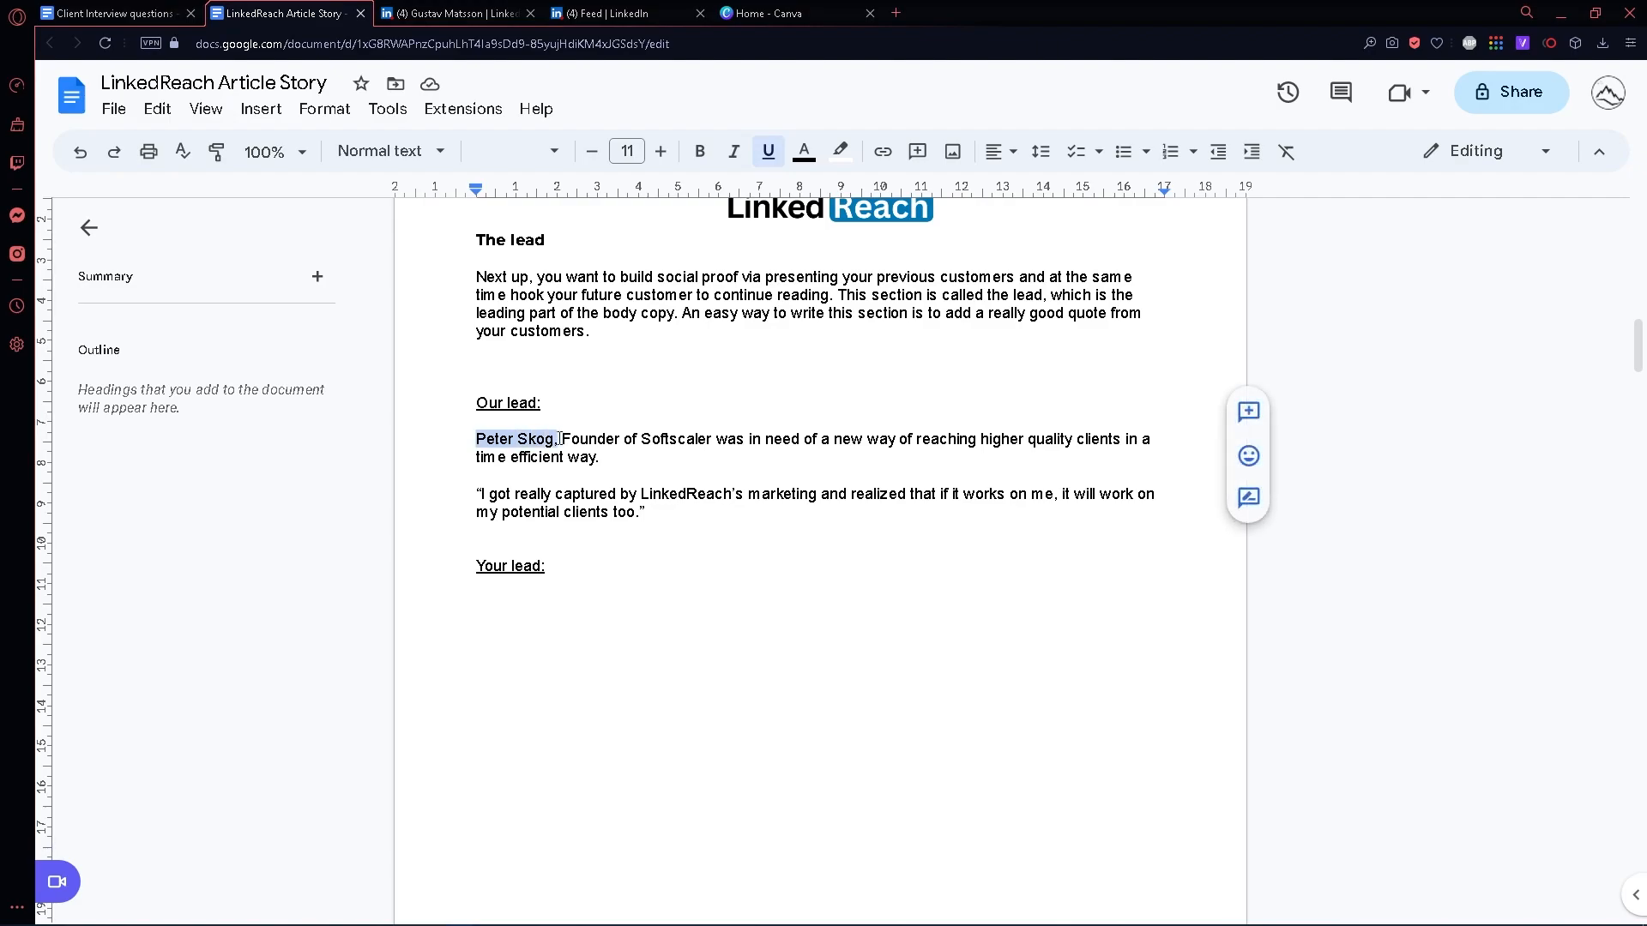
left_click(646, 464)
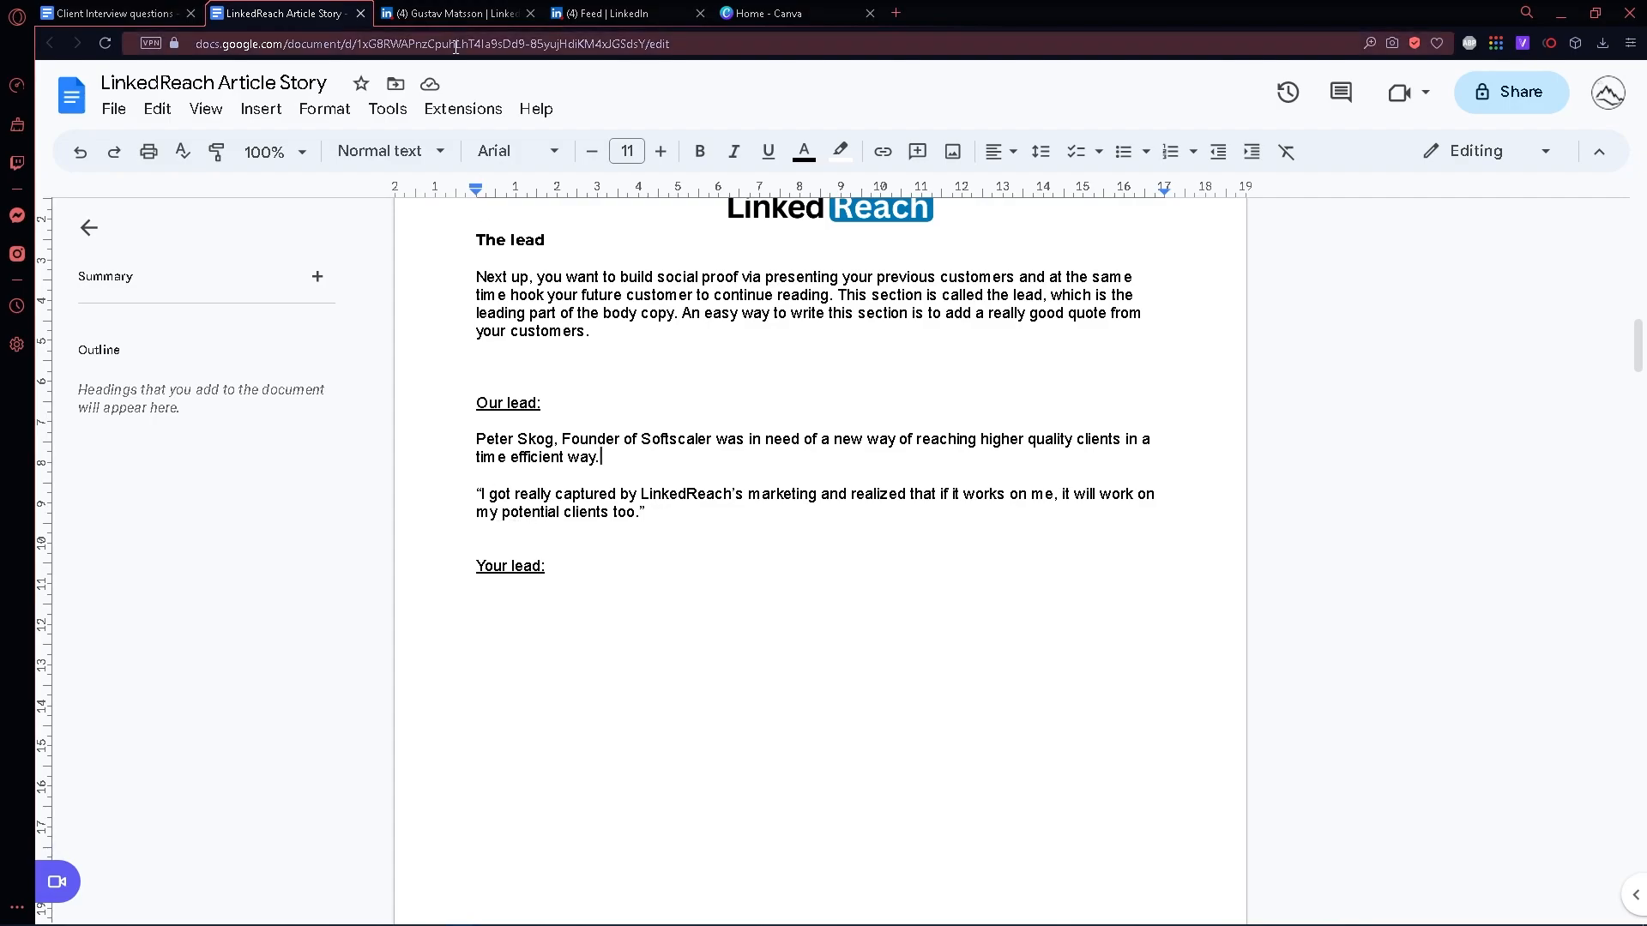
left_click(69, 13)
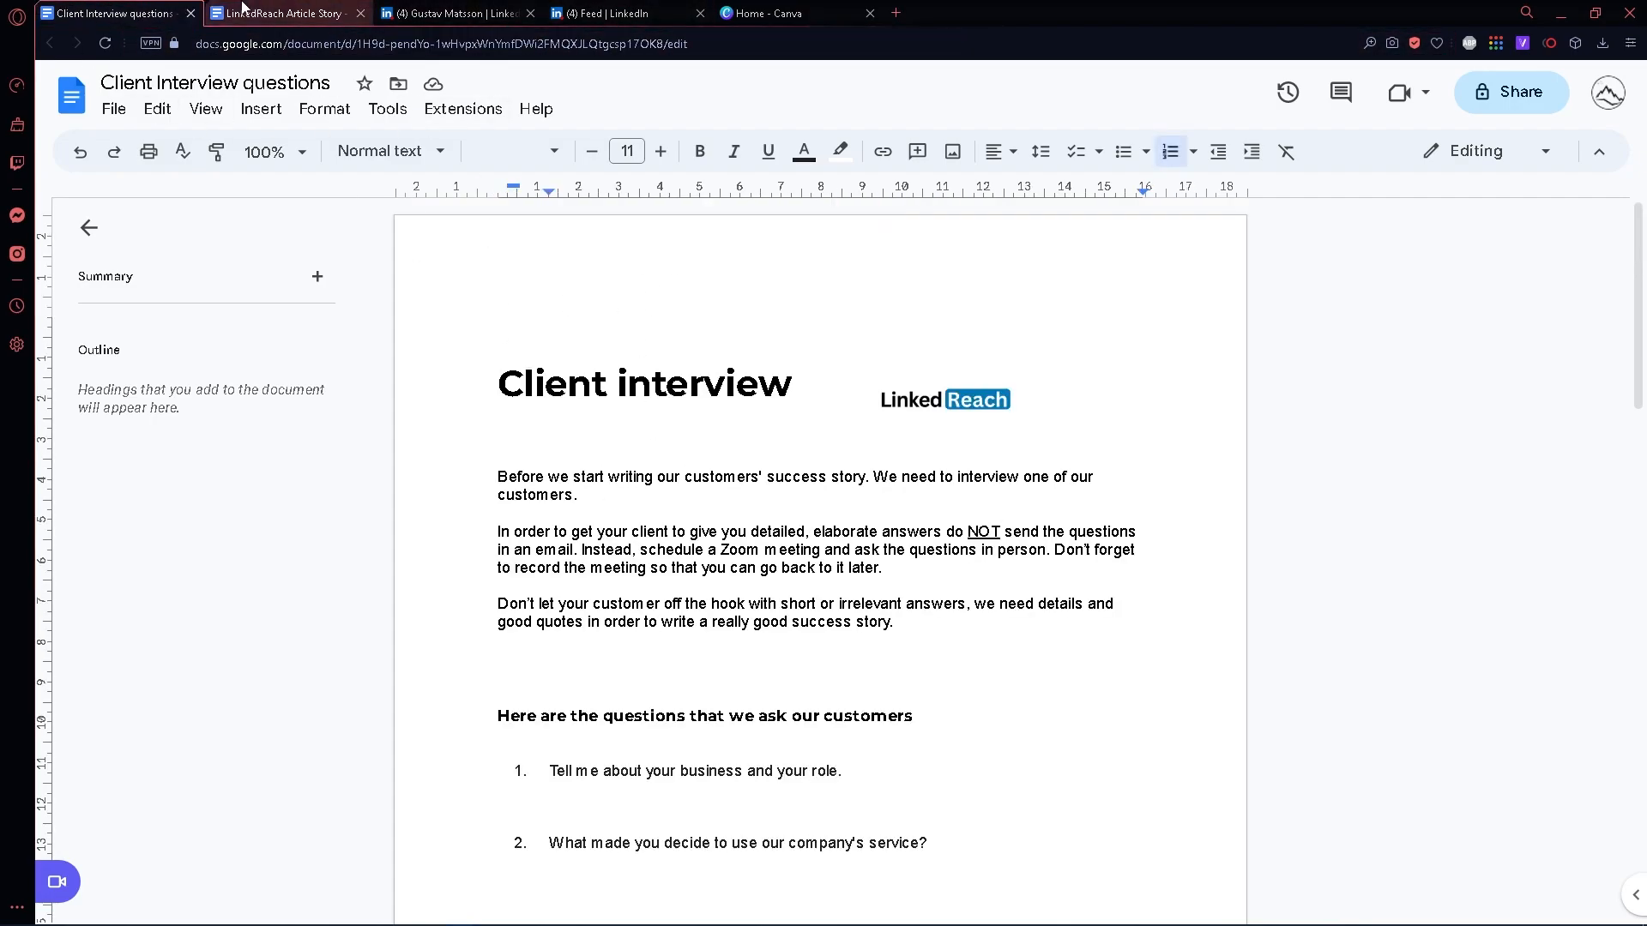
left_click(283, 13)
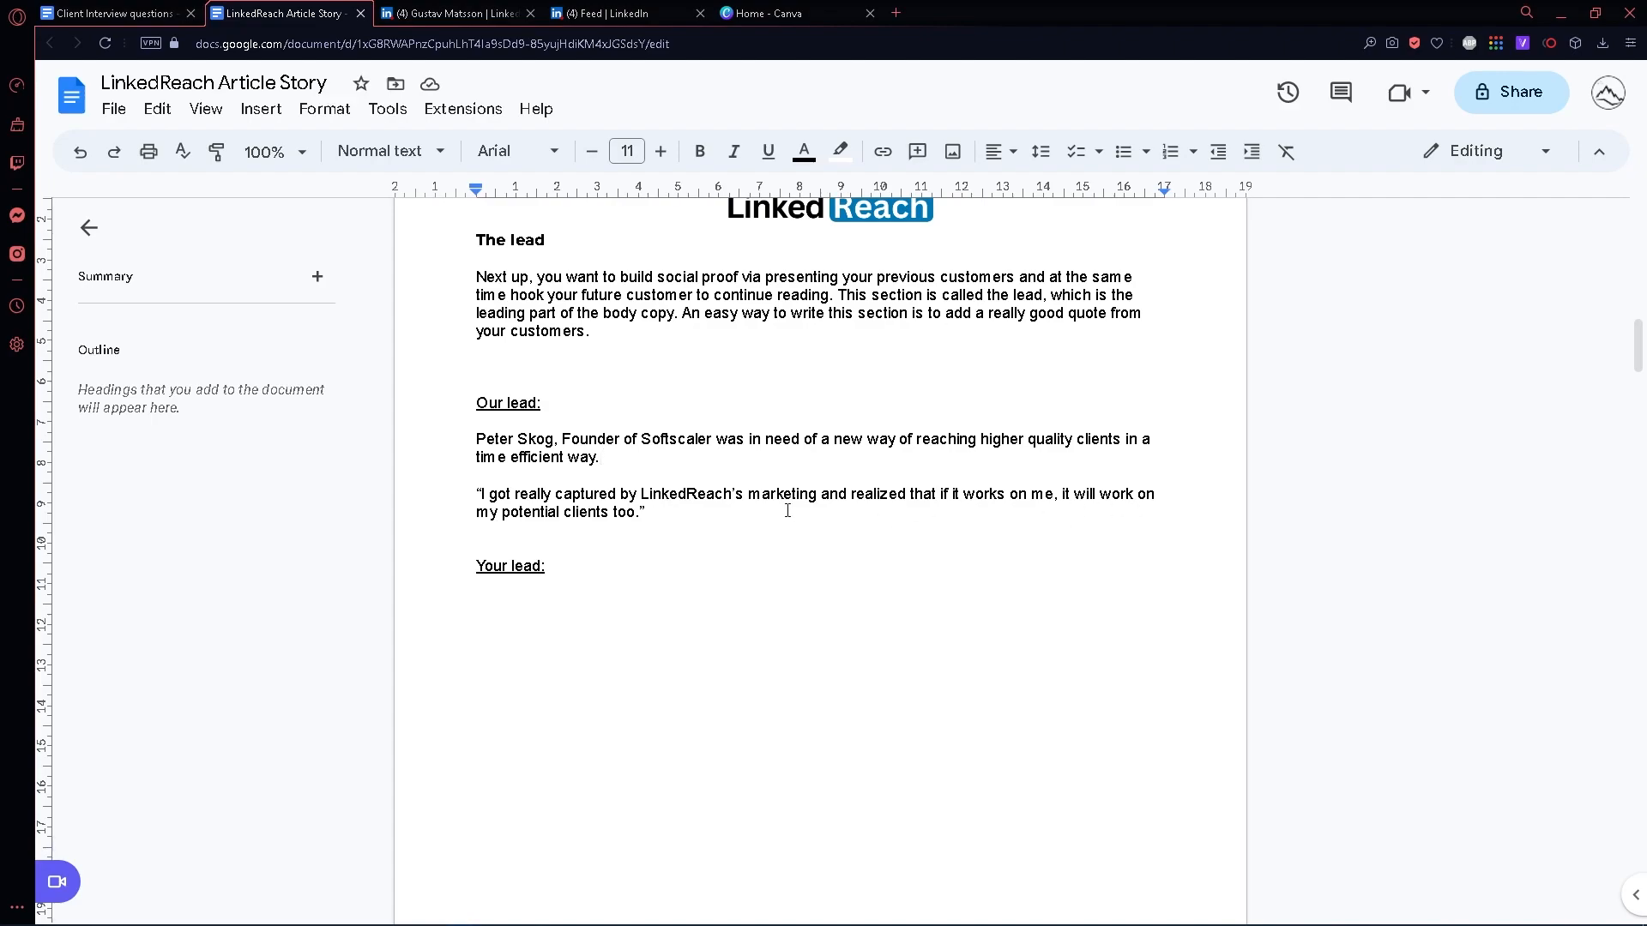
- Examine the "Proof #1 - The Specifics" section, including its guidance, the Softscaler example and the "Your Proof" space
scroll(810, 514, "down", 2)
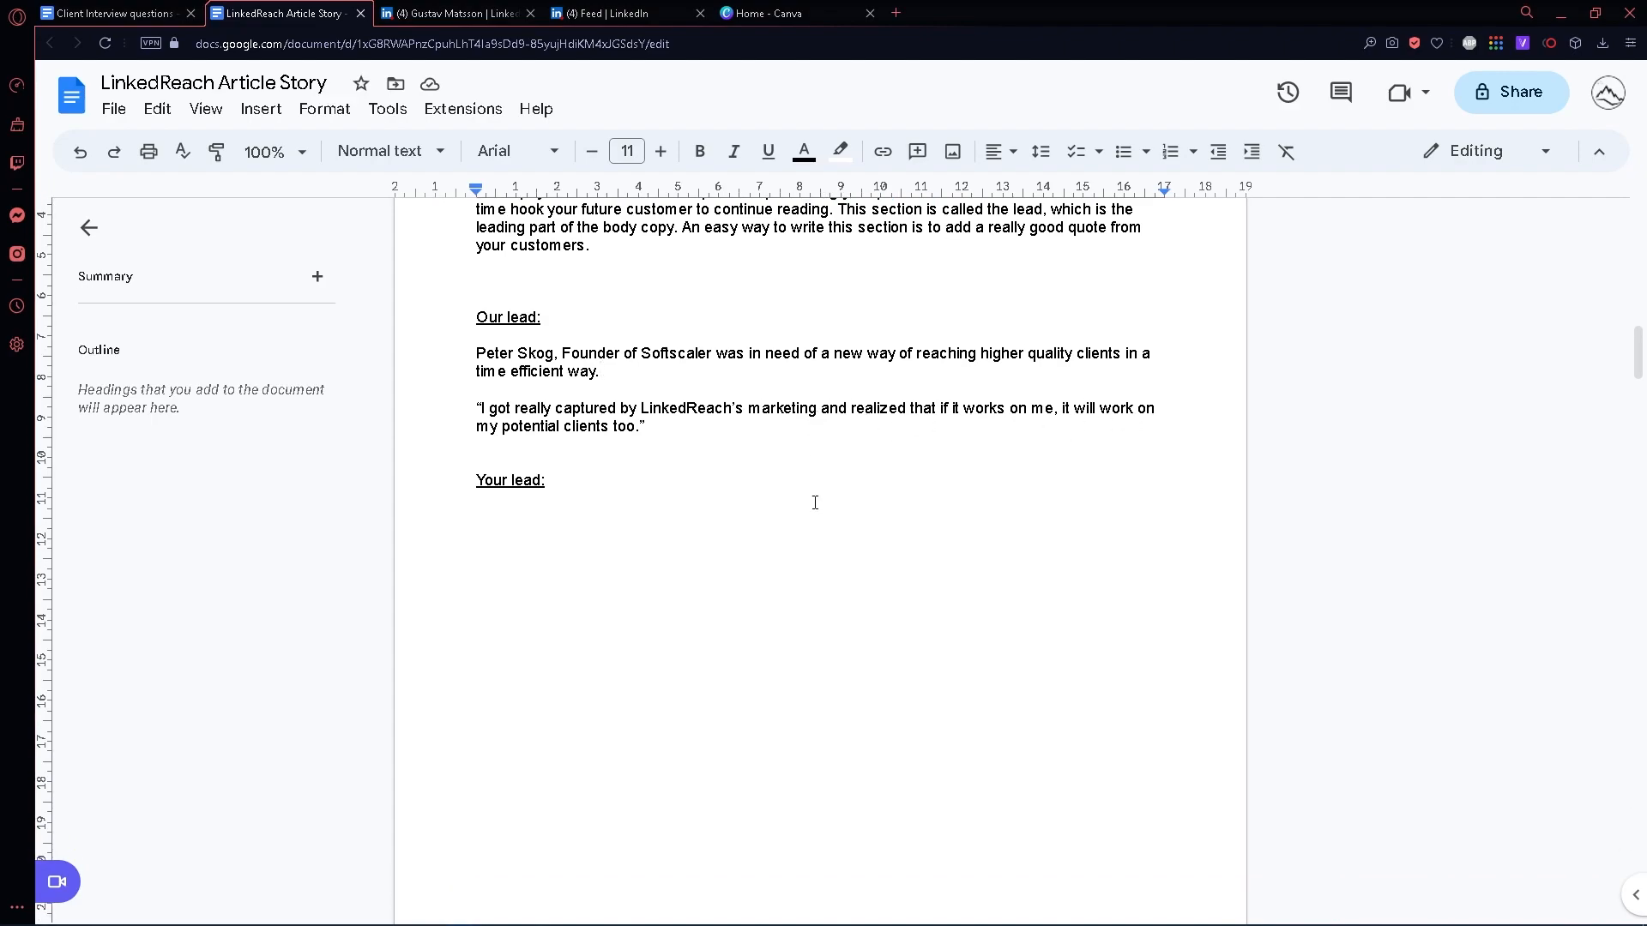
scroll(815, 503, "down", 10)
scroll(815, 503, "down", 3)
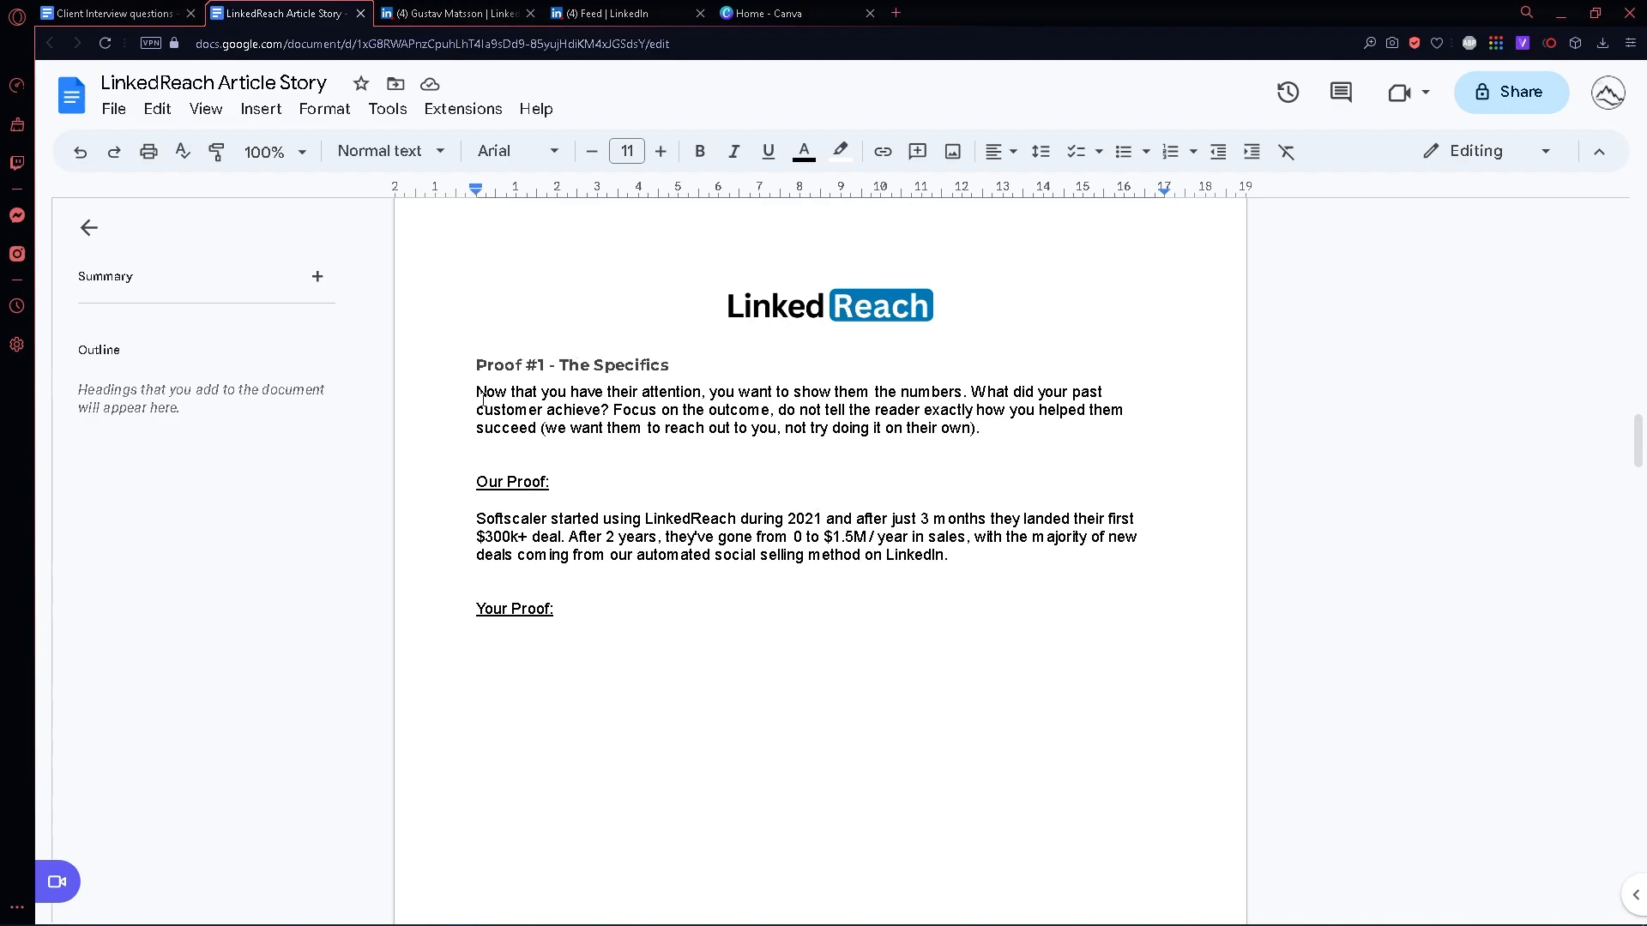
left_click_drag(476, 392, 709, 393)
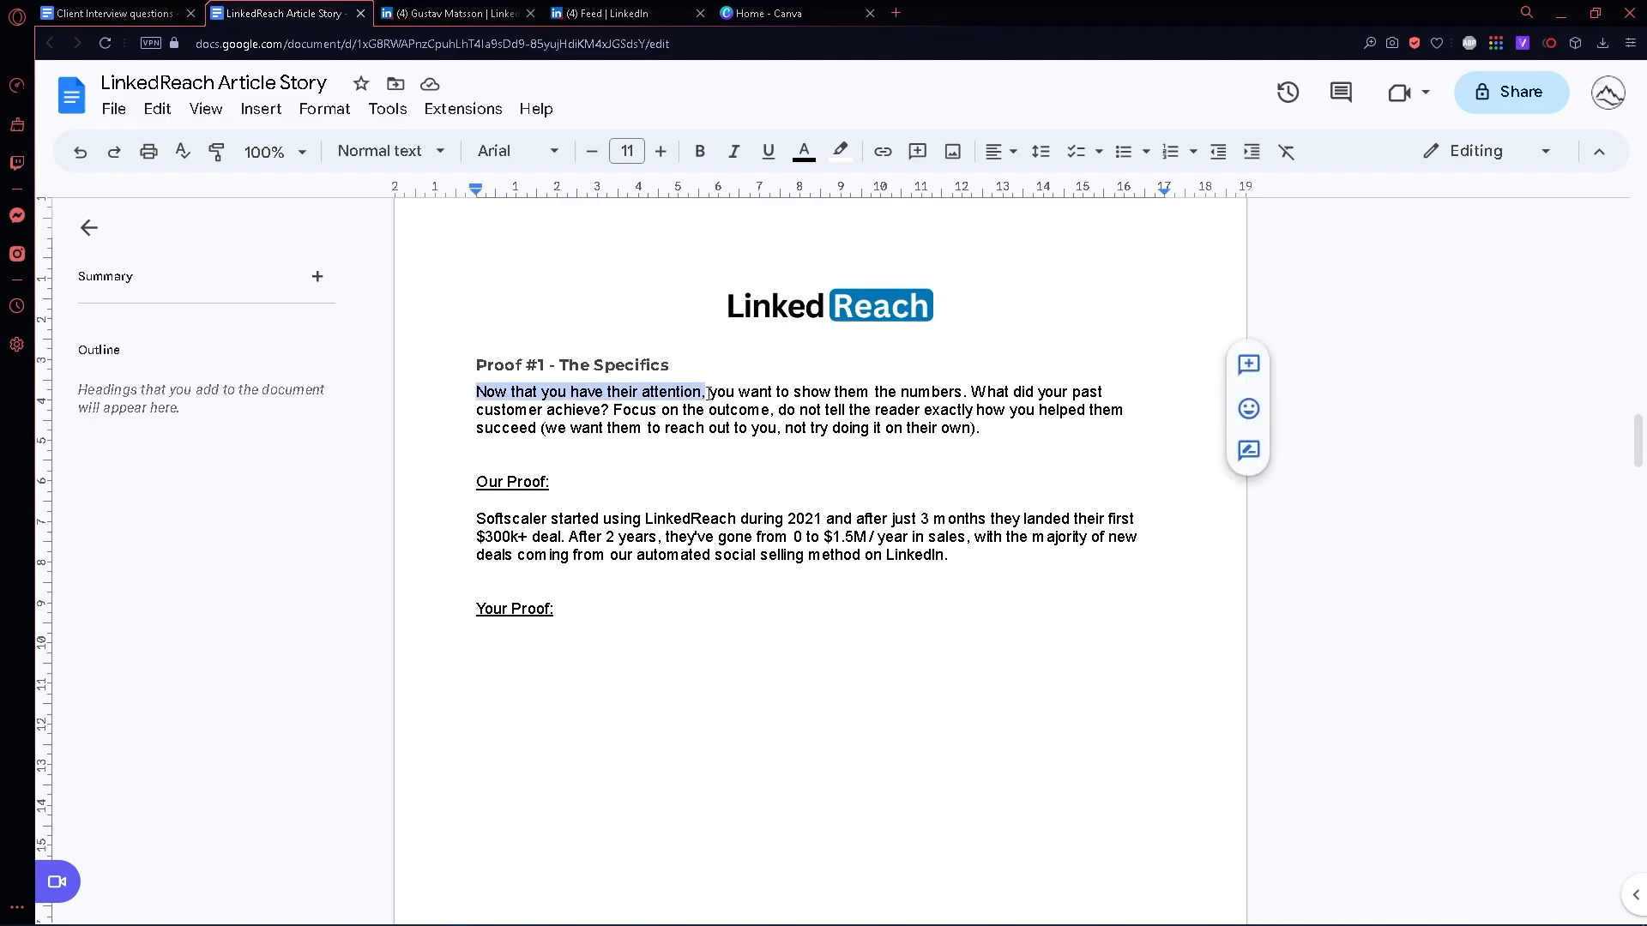
left_click(790, 392)
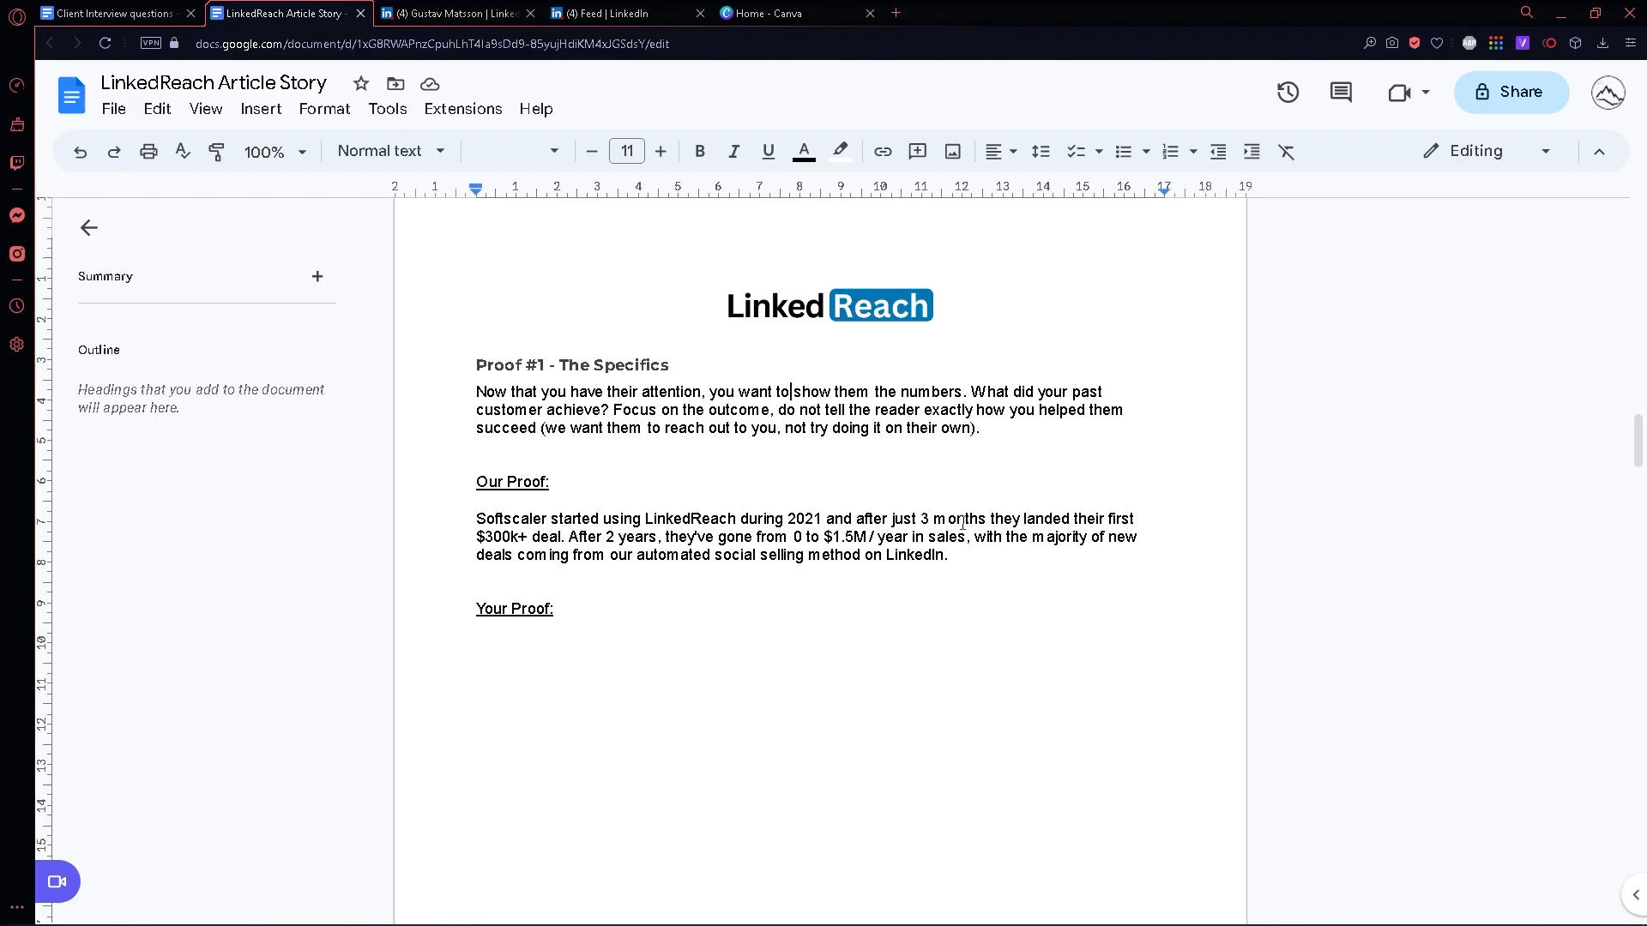
scroll(967, 420, "down", 1)
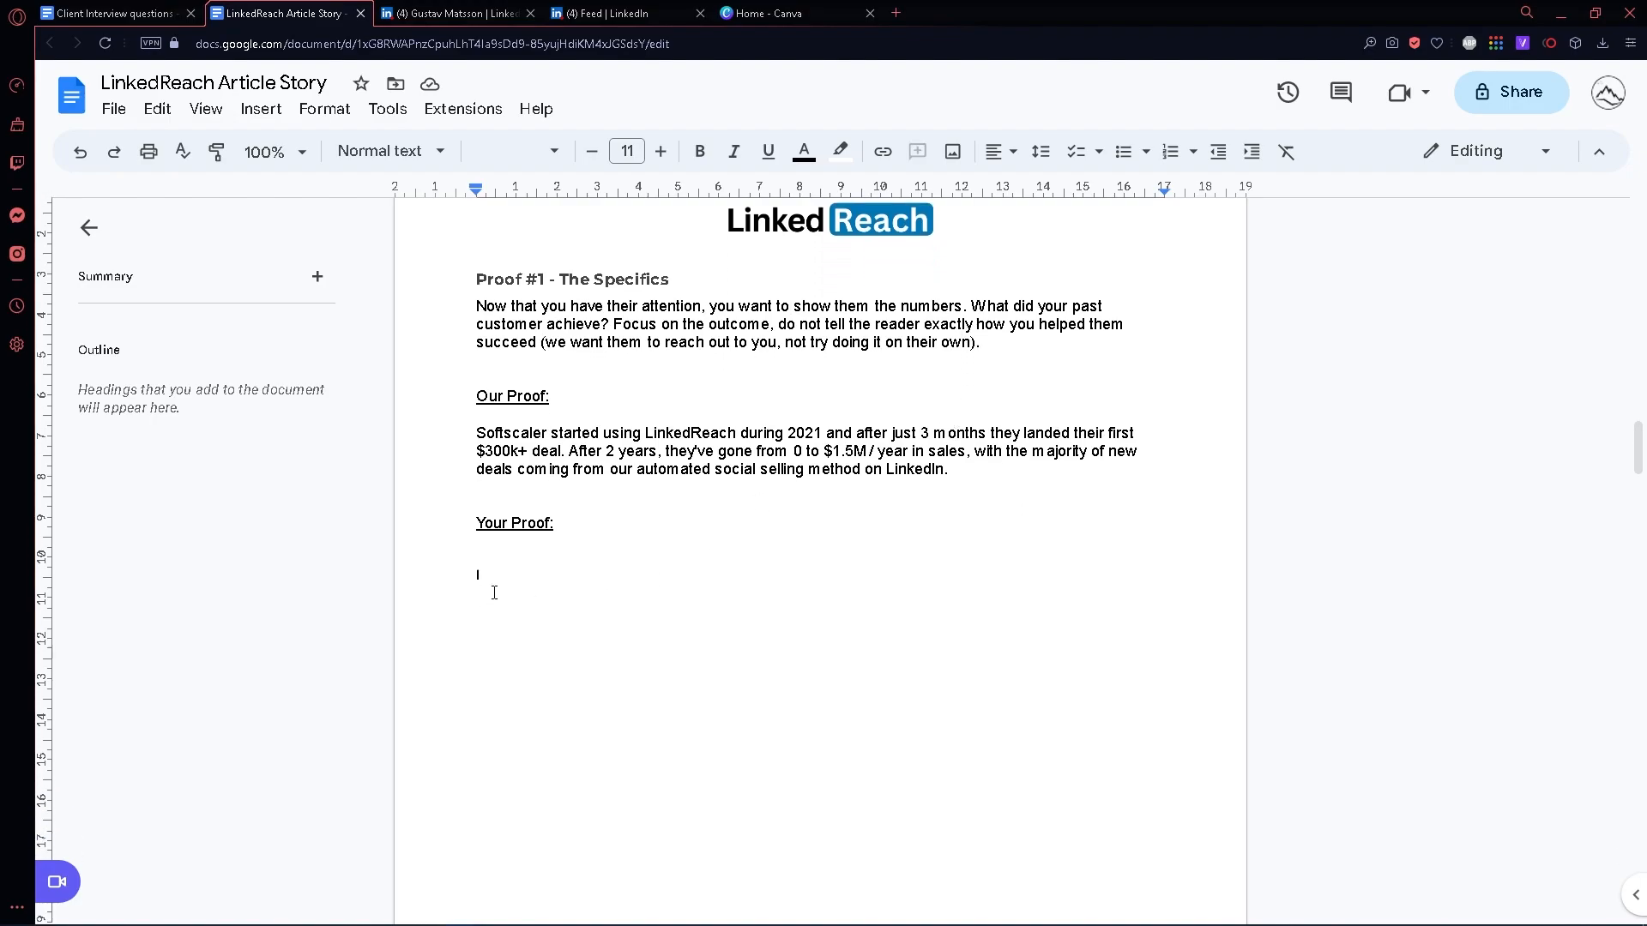
- Examine the "Proof, proof and more proof" section, comparing the long client testimonial with the short quote about prospecting time
left_click_drag(477, 574, 632, 669)
left_click(658, 666)
scroll(643, 663, "down", 12)
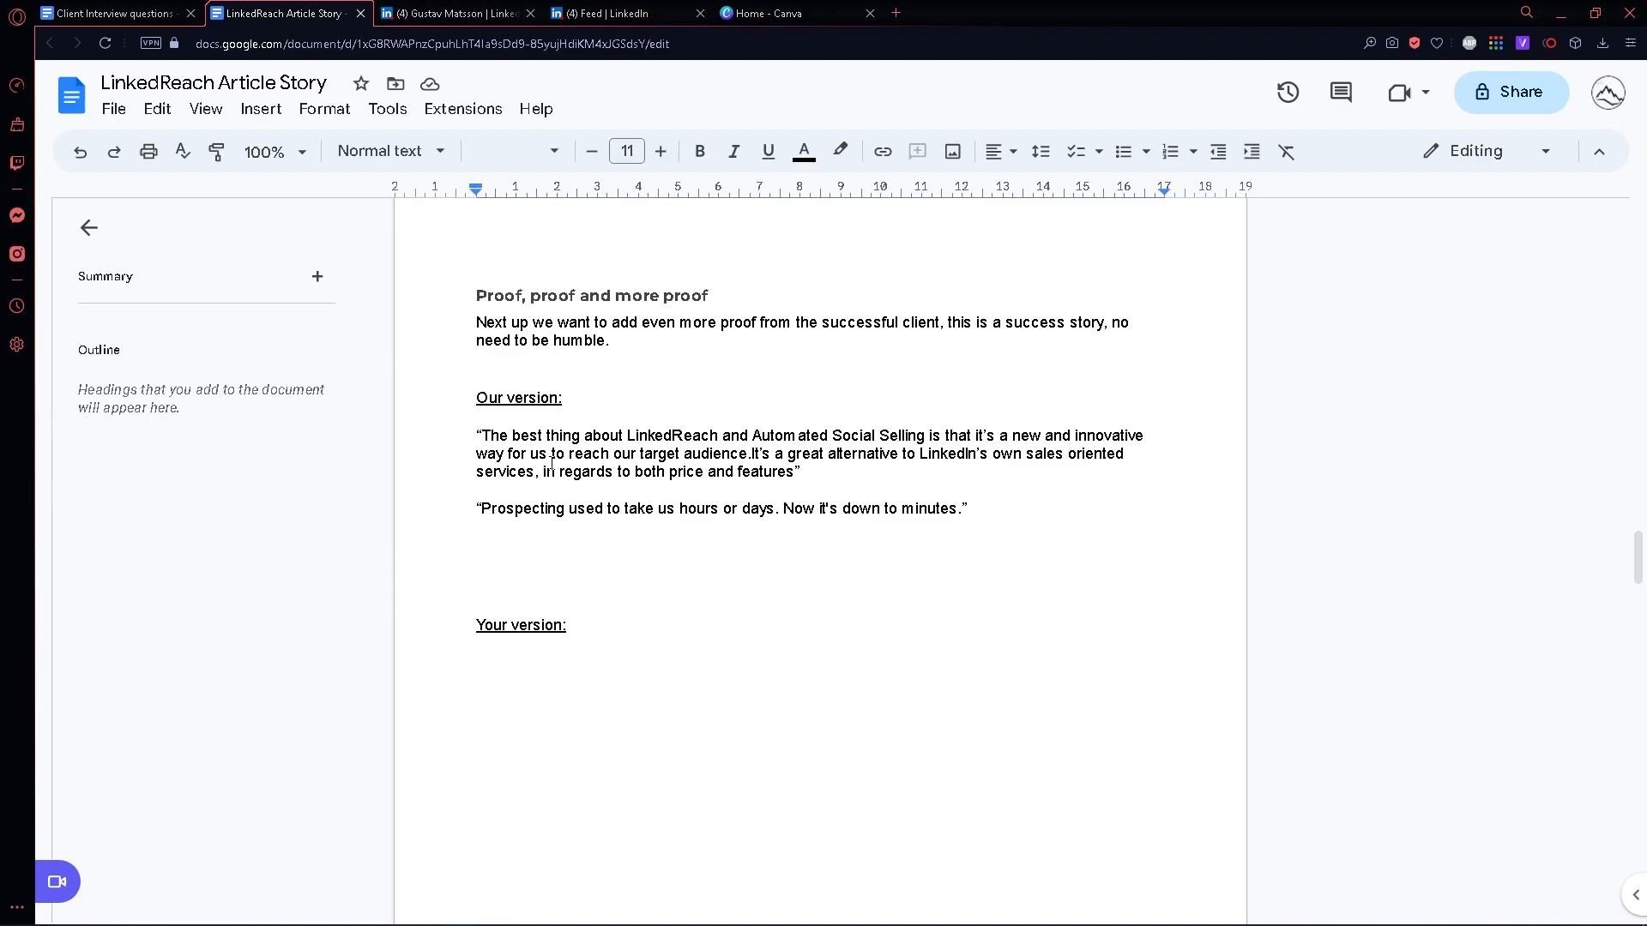
left_click_drag(476, 434, 813, 479)
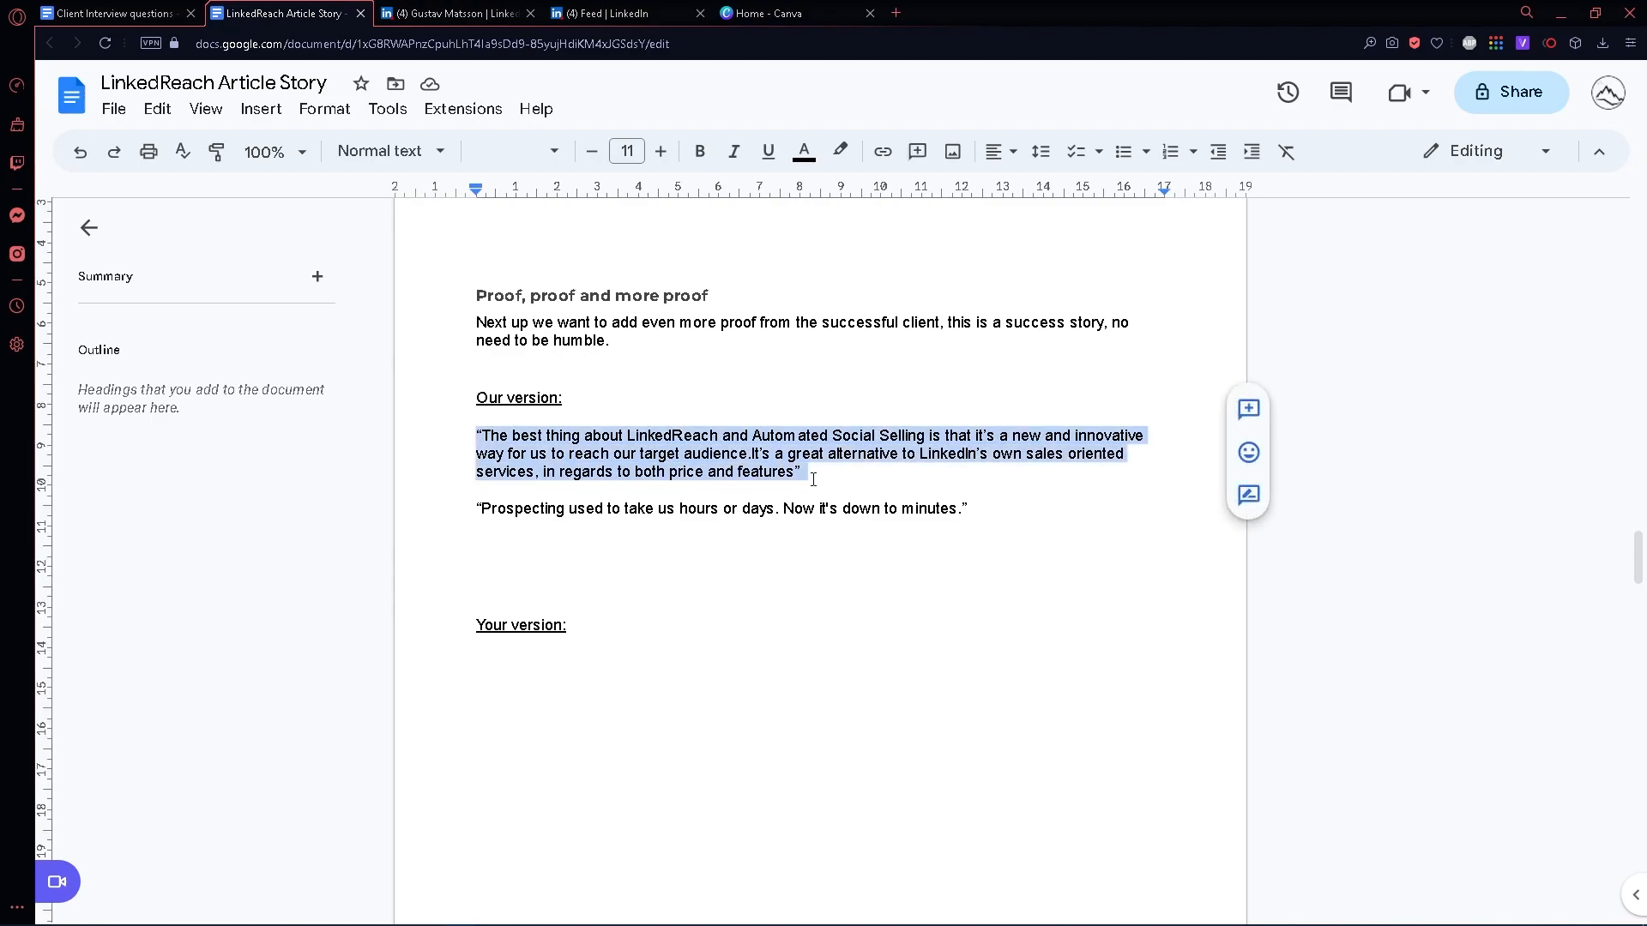
left_click(898, 480)
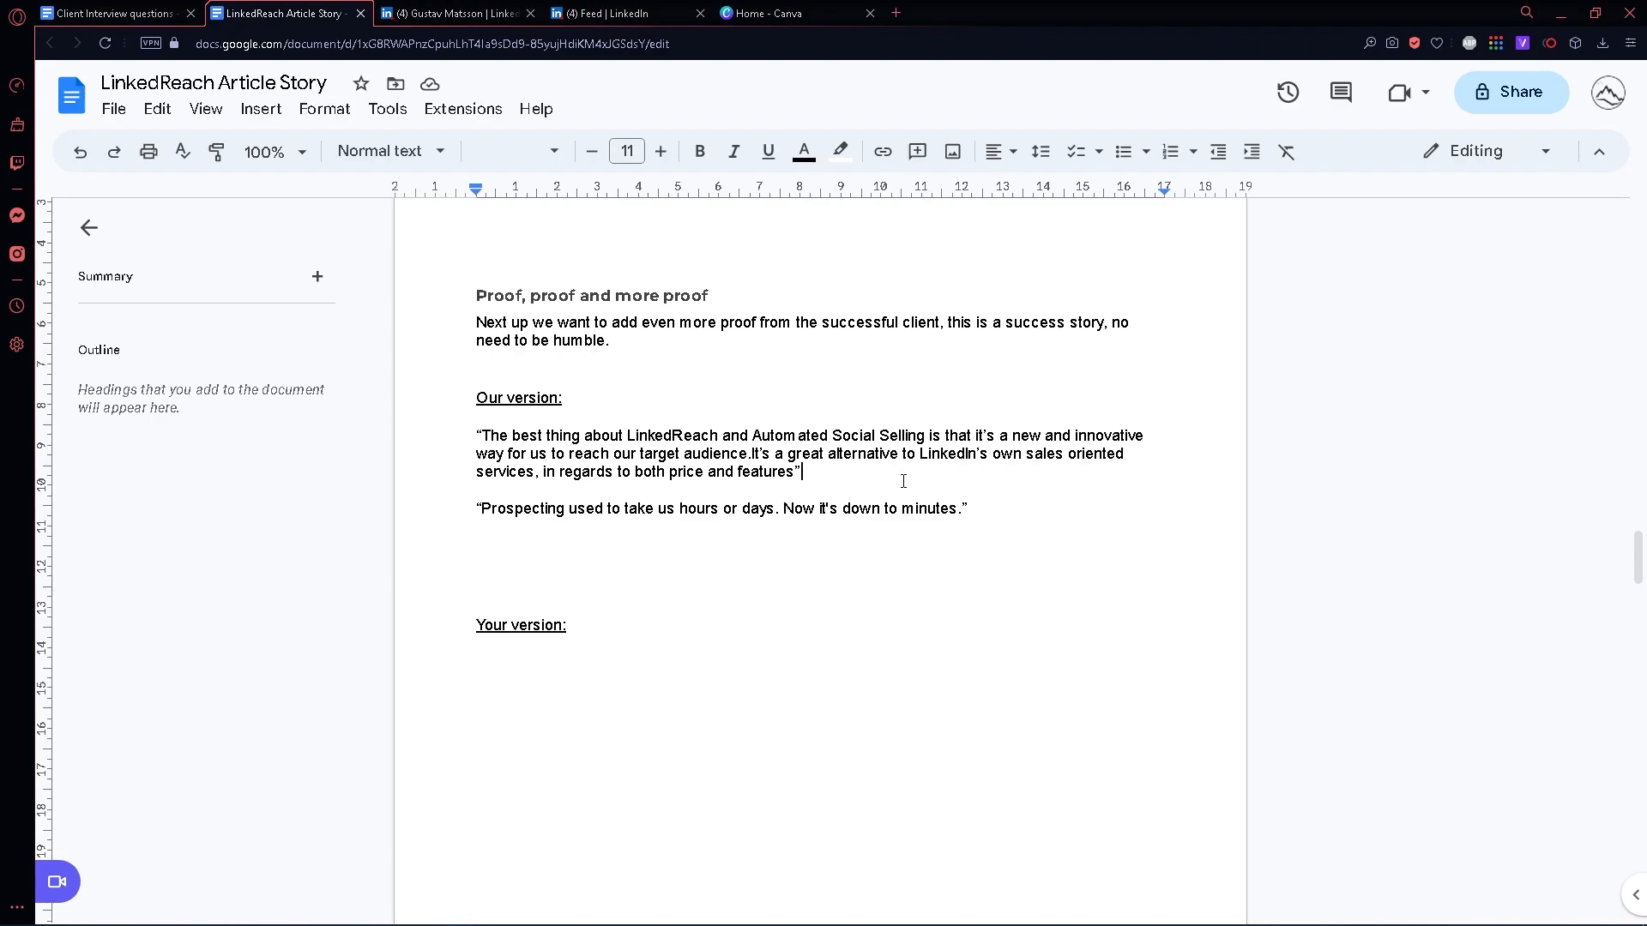
left_click_drag(978, 507, 405, 508)
left_click(617, 538)
left_click_drag(816, 482, 473, 435)
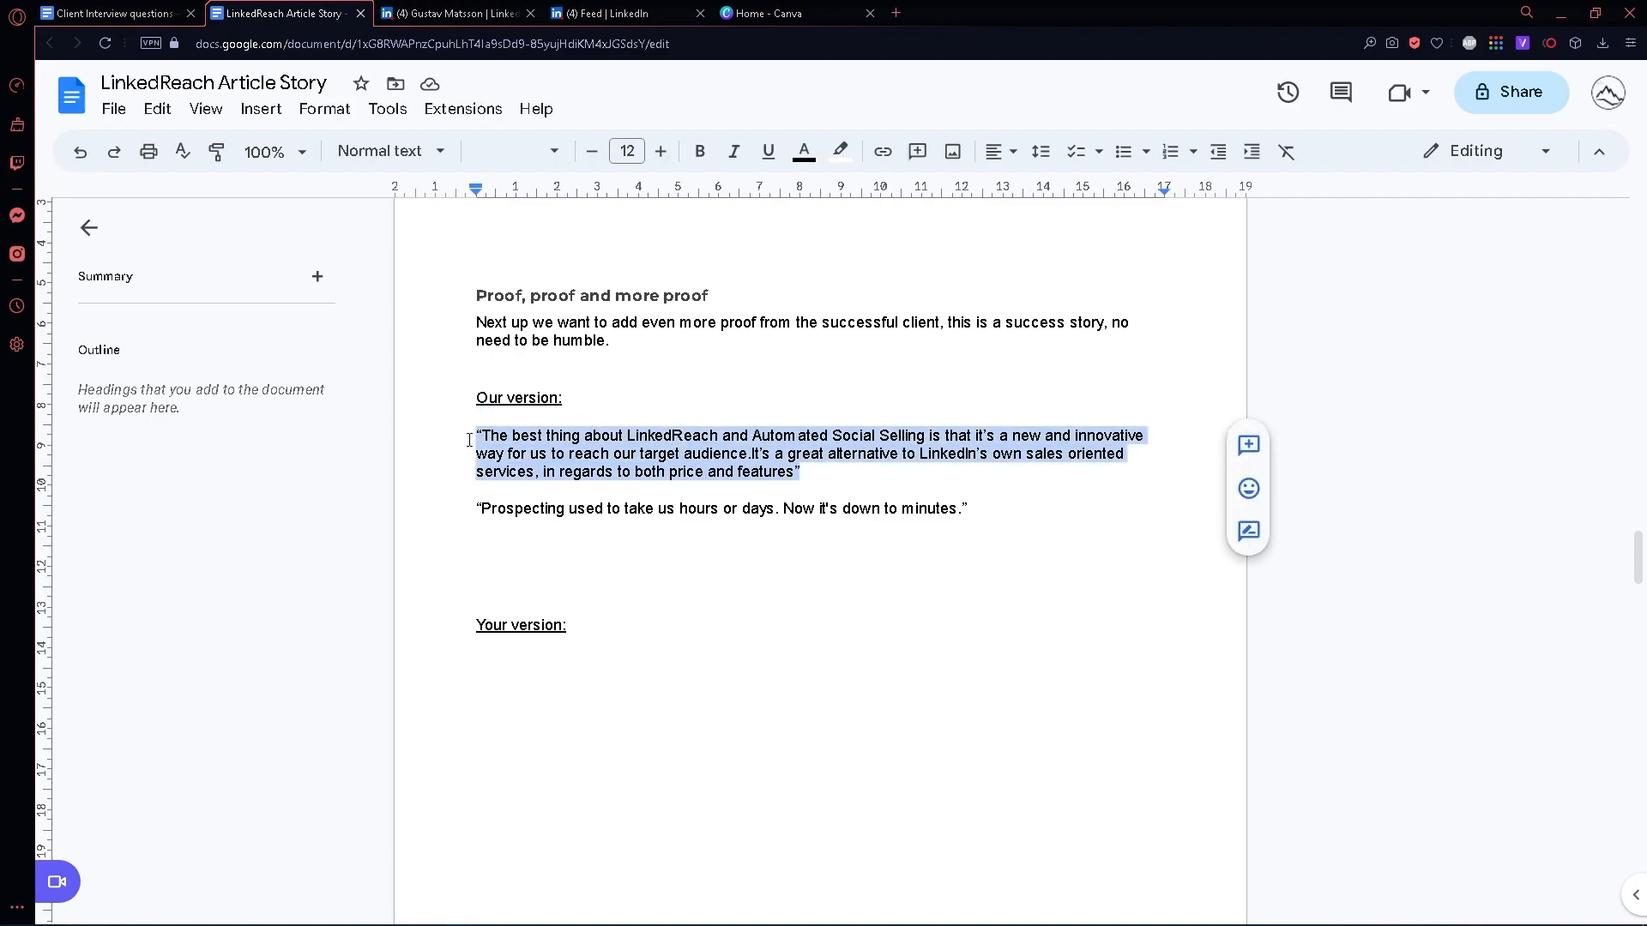
left_click_drag(1003, 507, 343, 521)
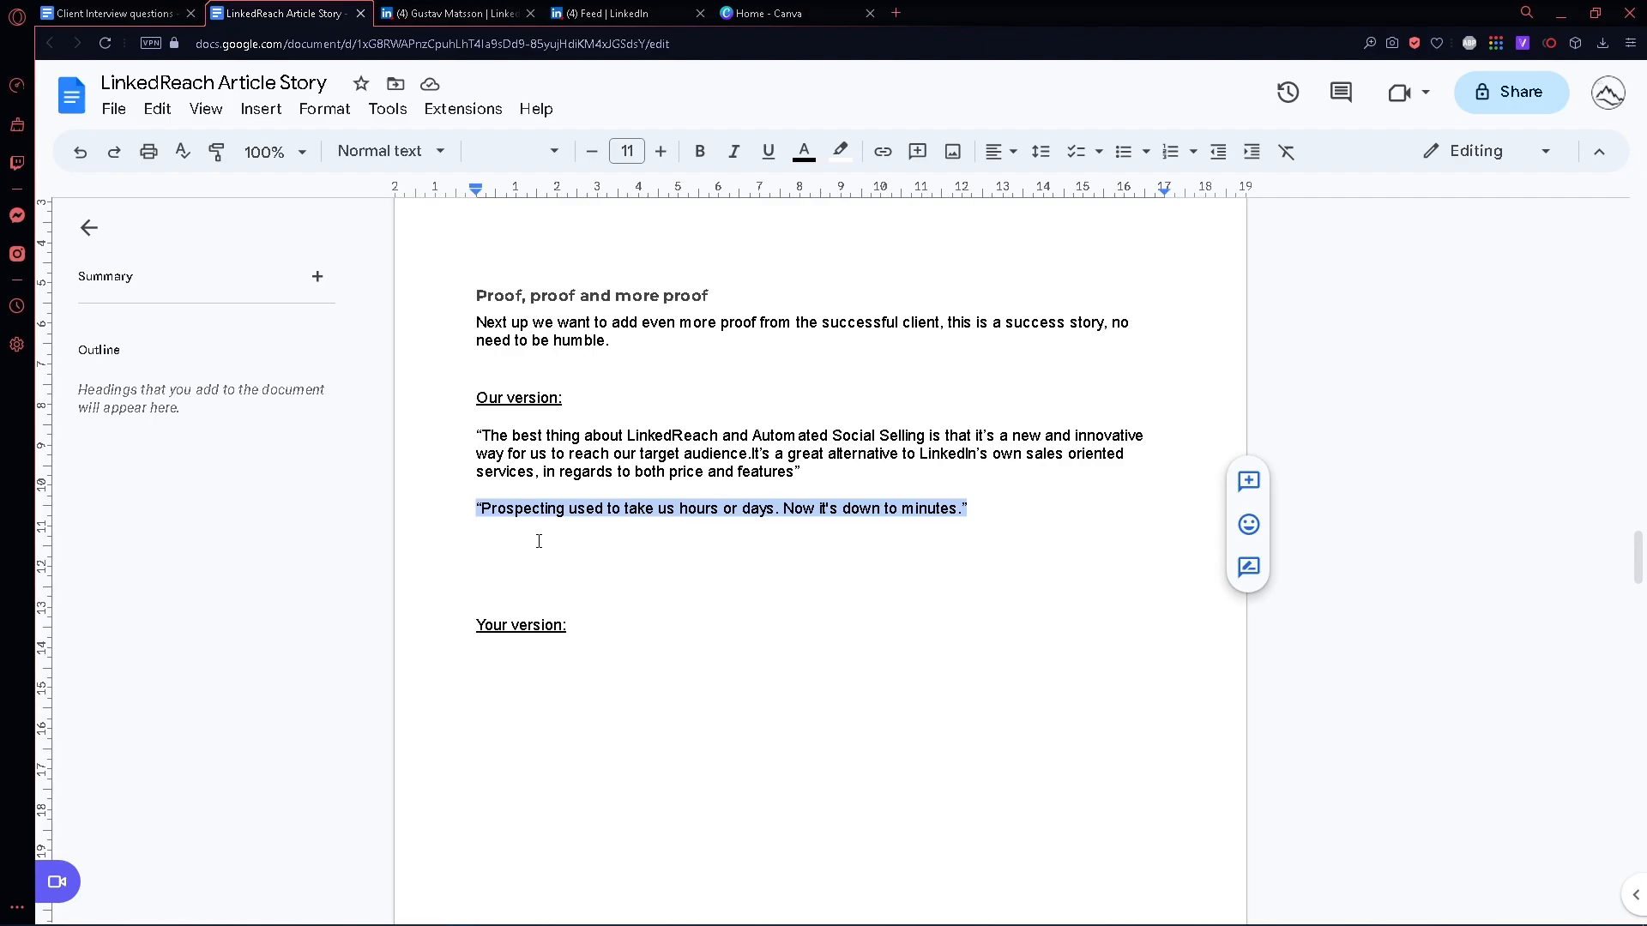
left_click(479, 535)
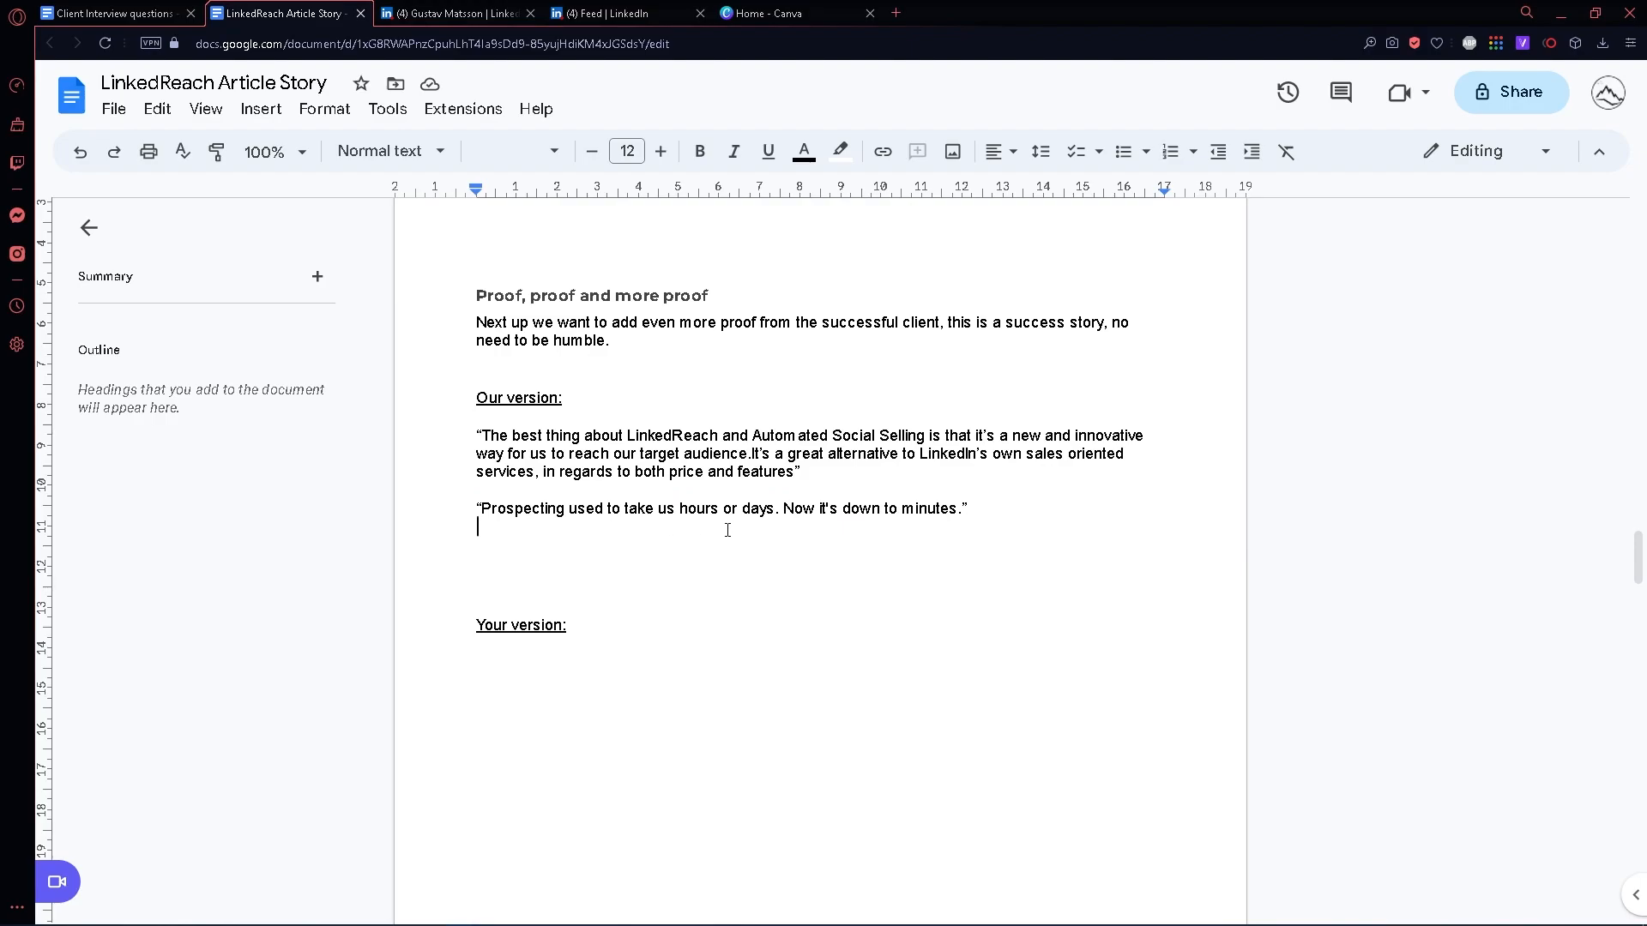
- Examine the "Overcome objections" section, including its guidance and both paragraphs of the example objection handling
scroll(726, 529, "down", 10)
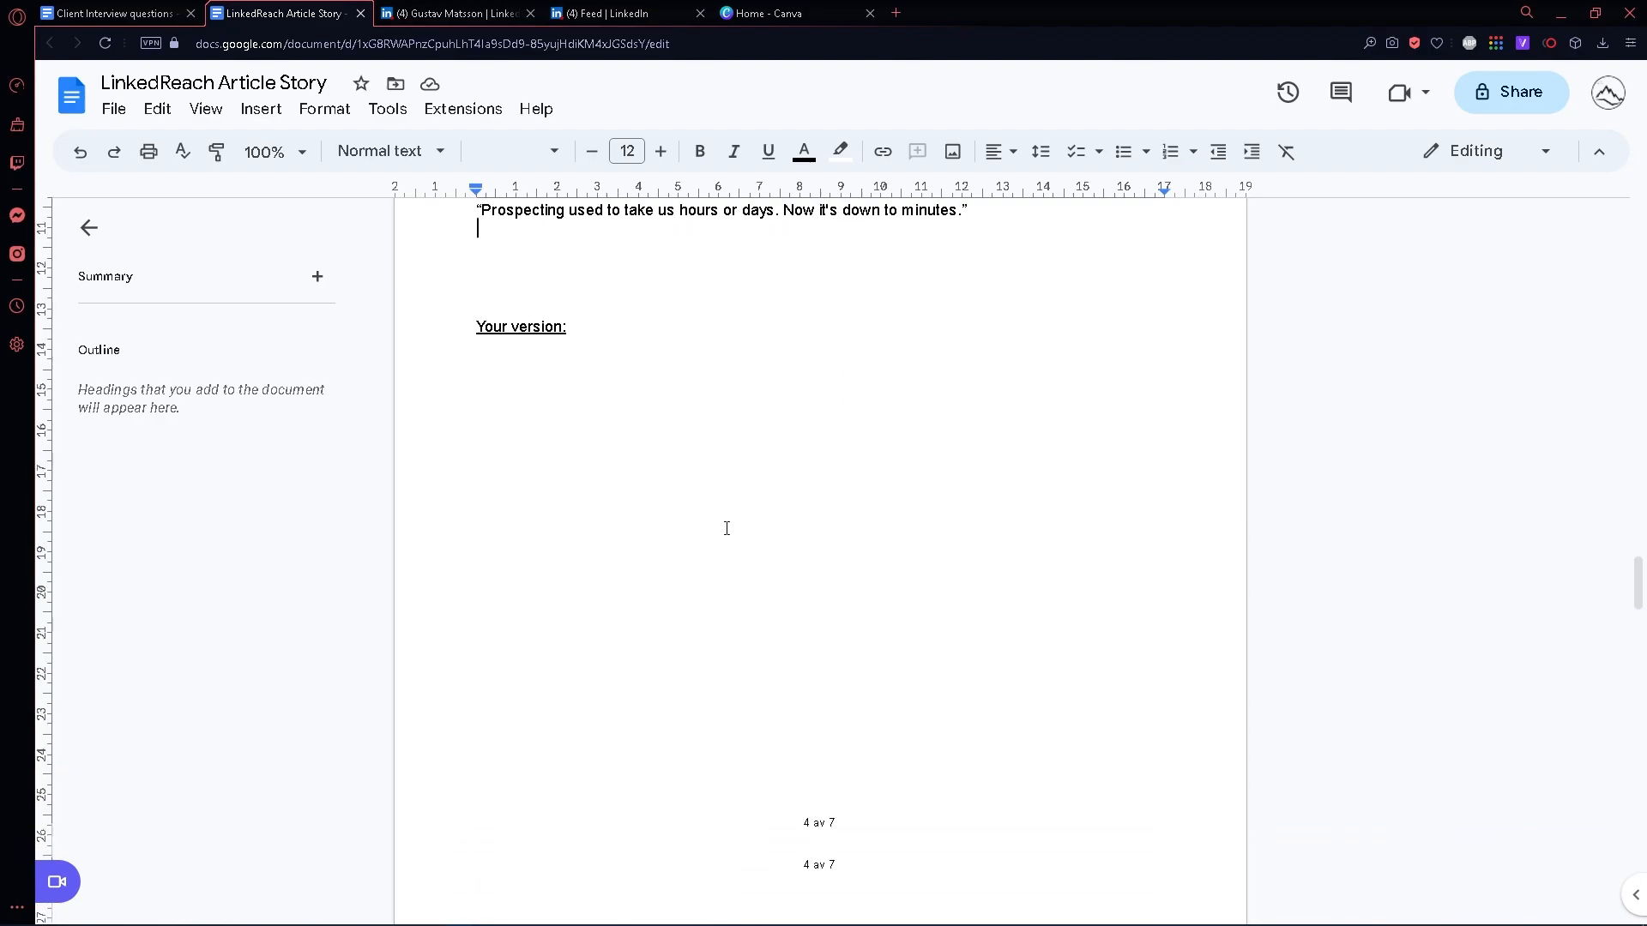
scroll(720, 505, "down", 3)
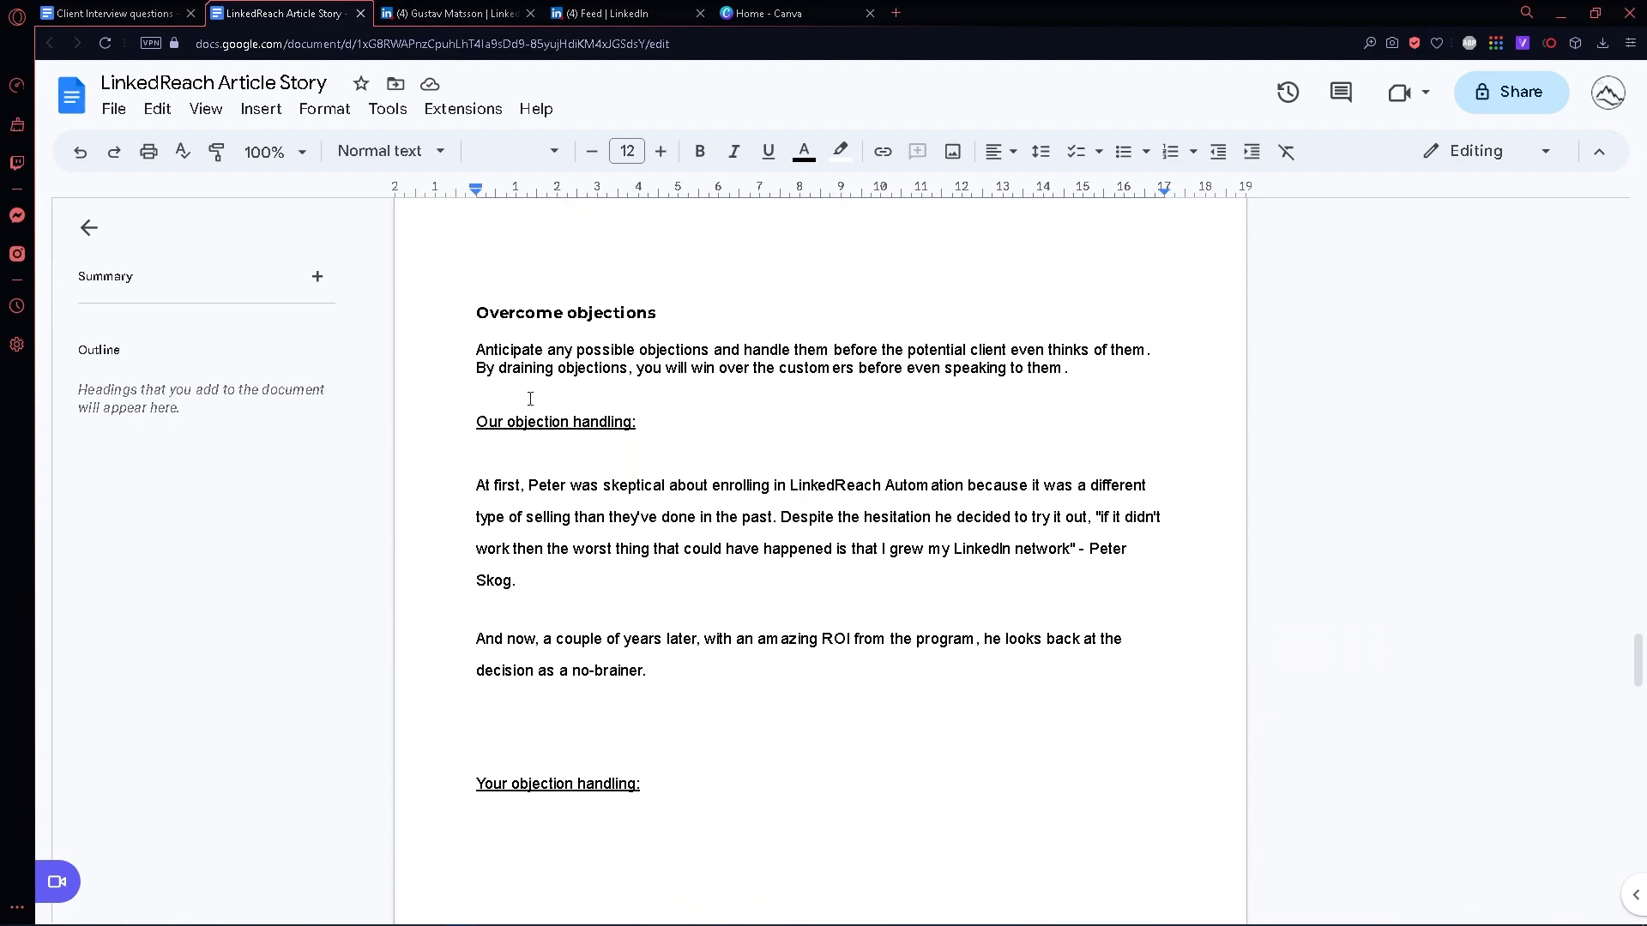
left_click_drag(481, 312, 740, 313)
double_click(740, 337)
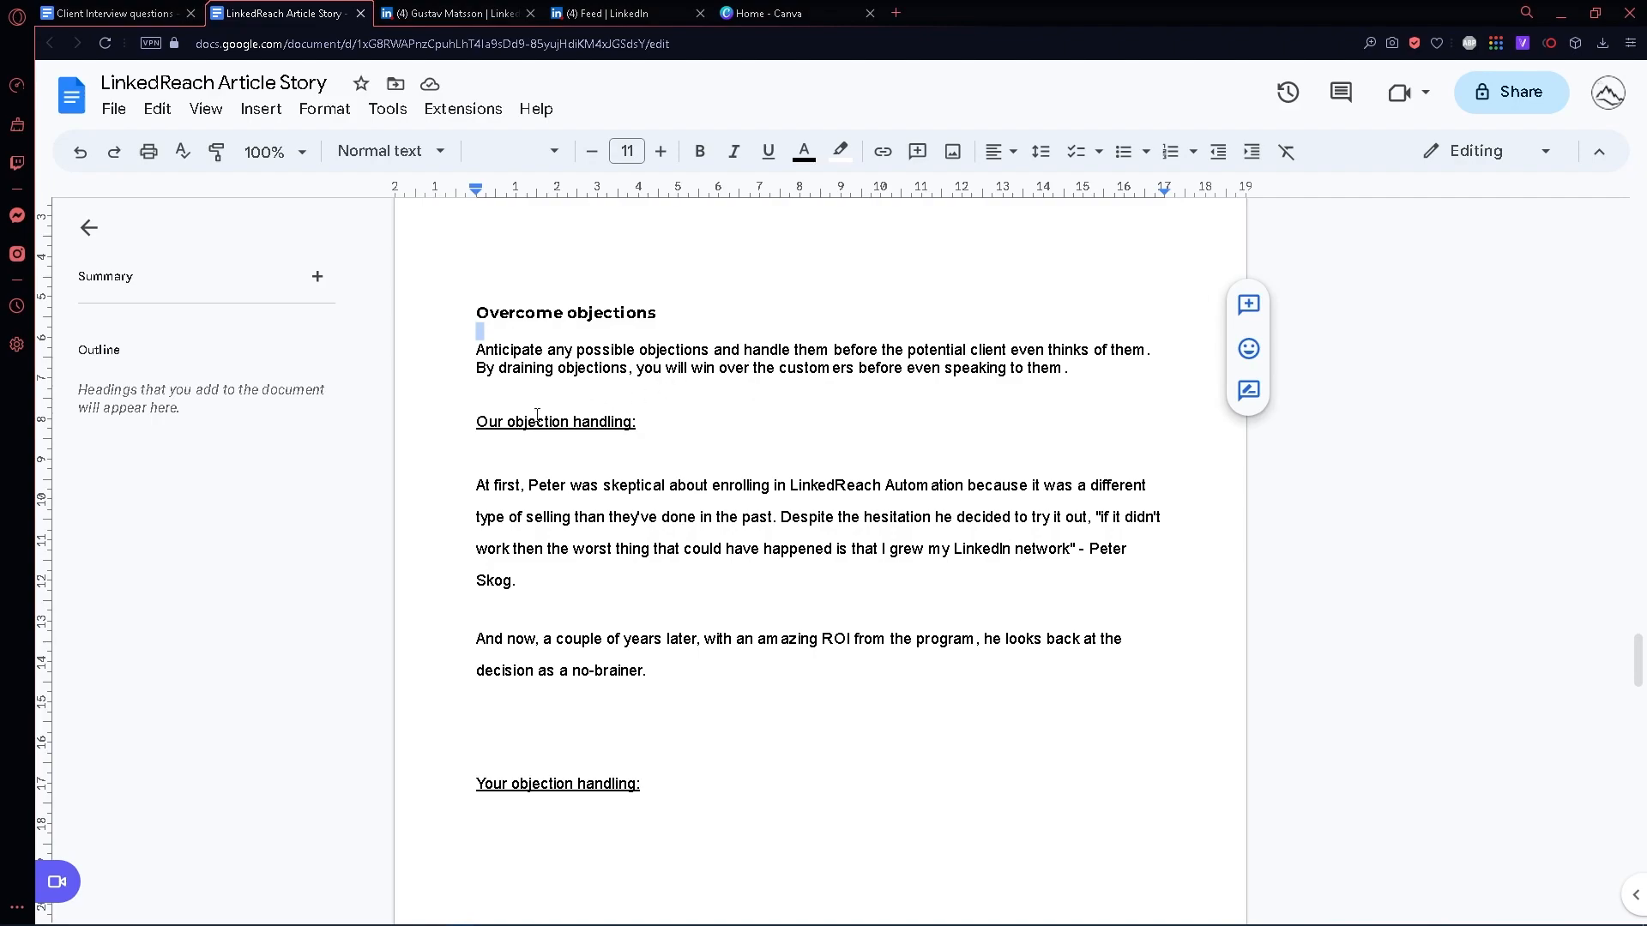
left_click(638, 477)
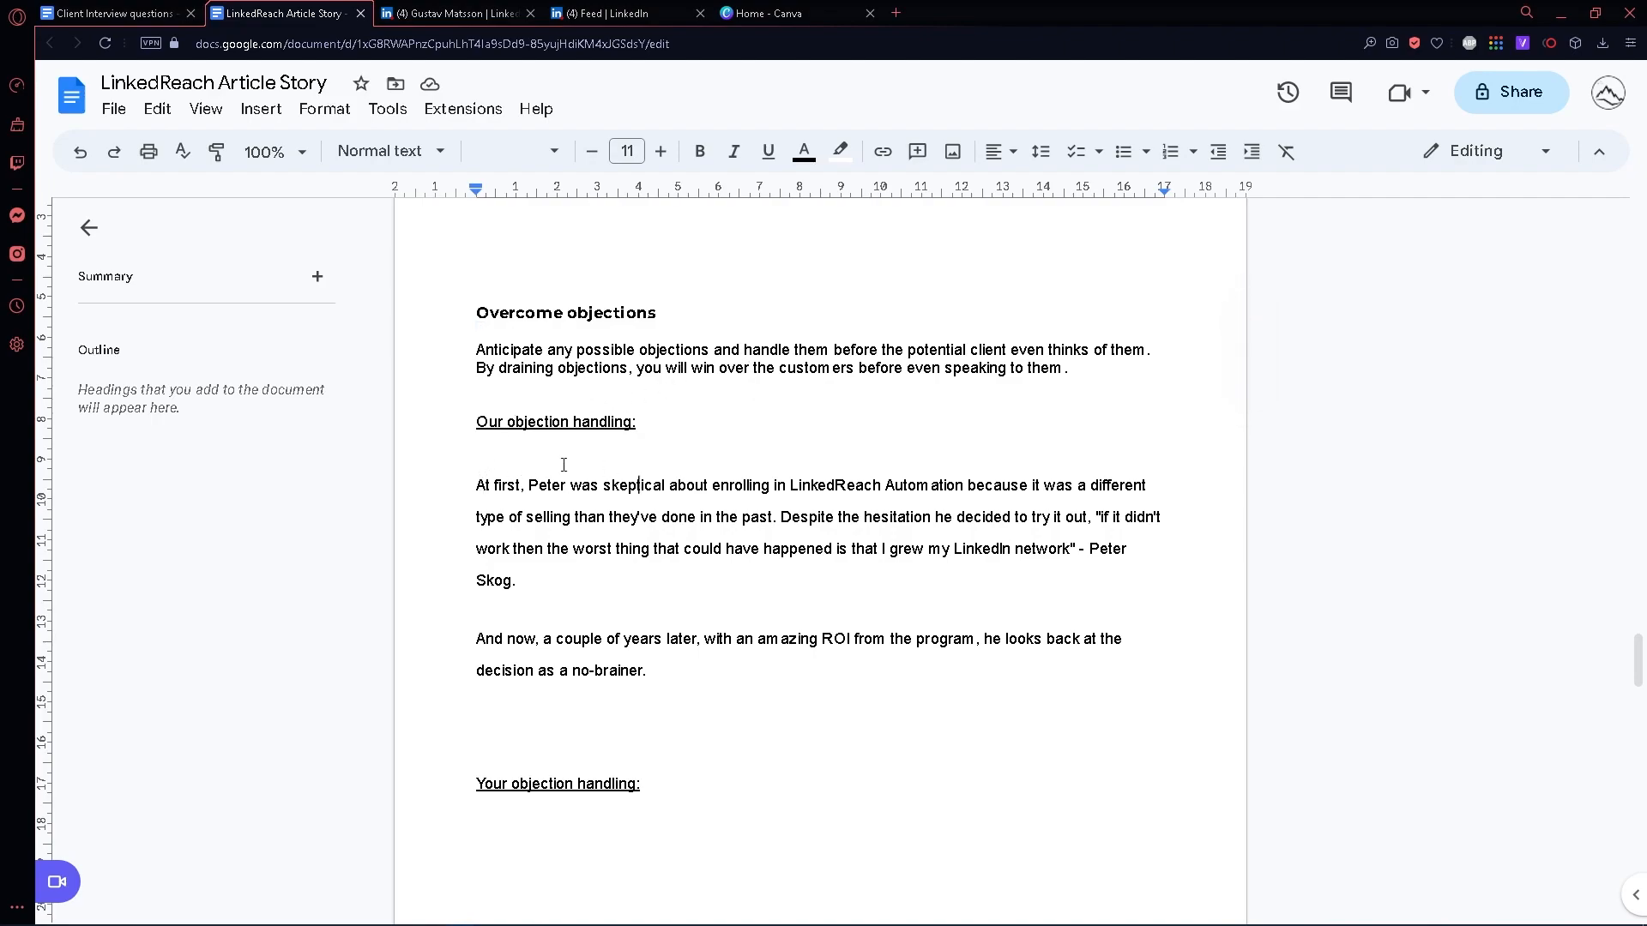
scroll(517, 474, "down", 1)
left_click(487, 403)
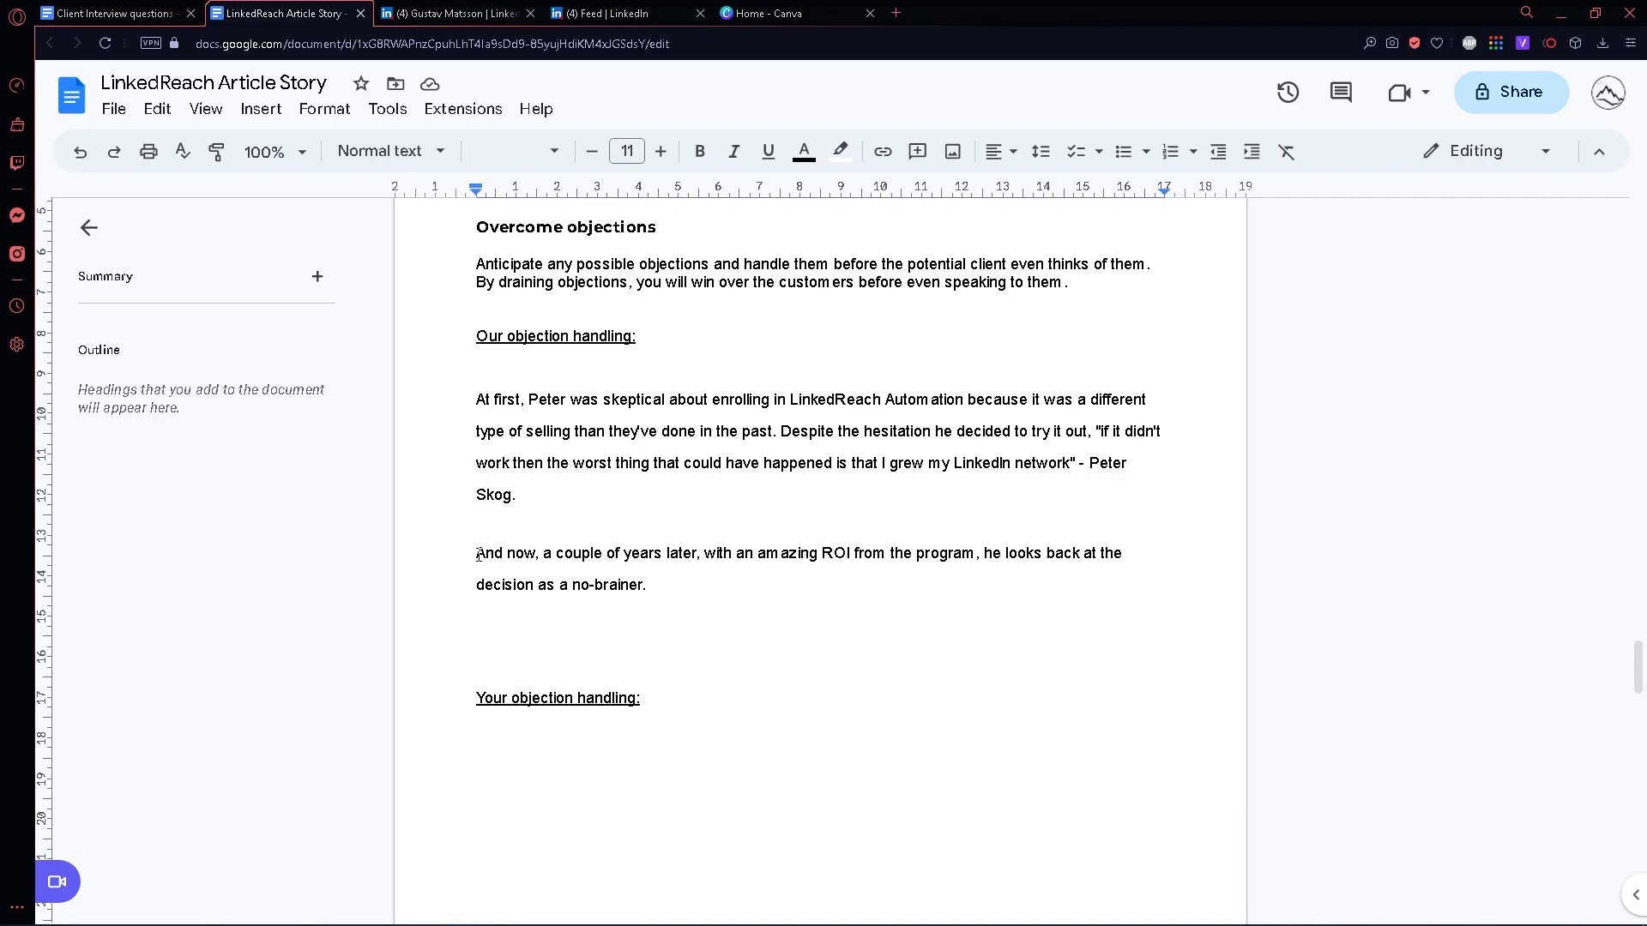
left_click_drag(478, 553, 754, 558)
left_click(838, 592)
- Examine the "About the client" section with its guidance and the SoftScaler example description
scroll(545, 542, "down", 5)
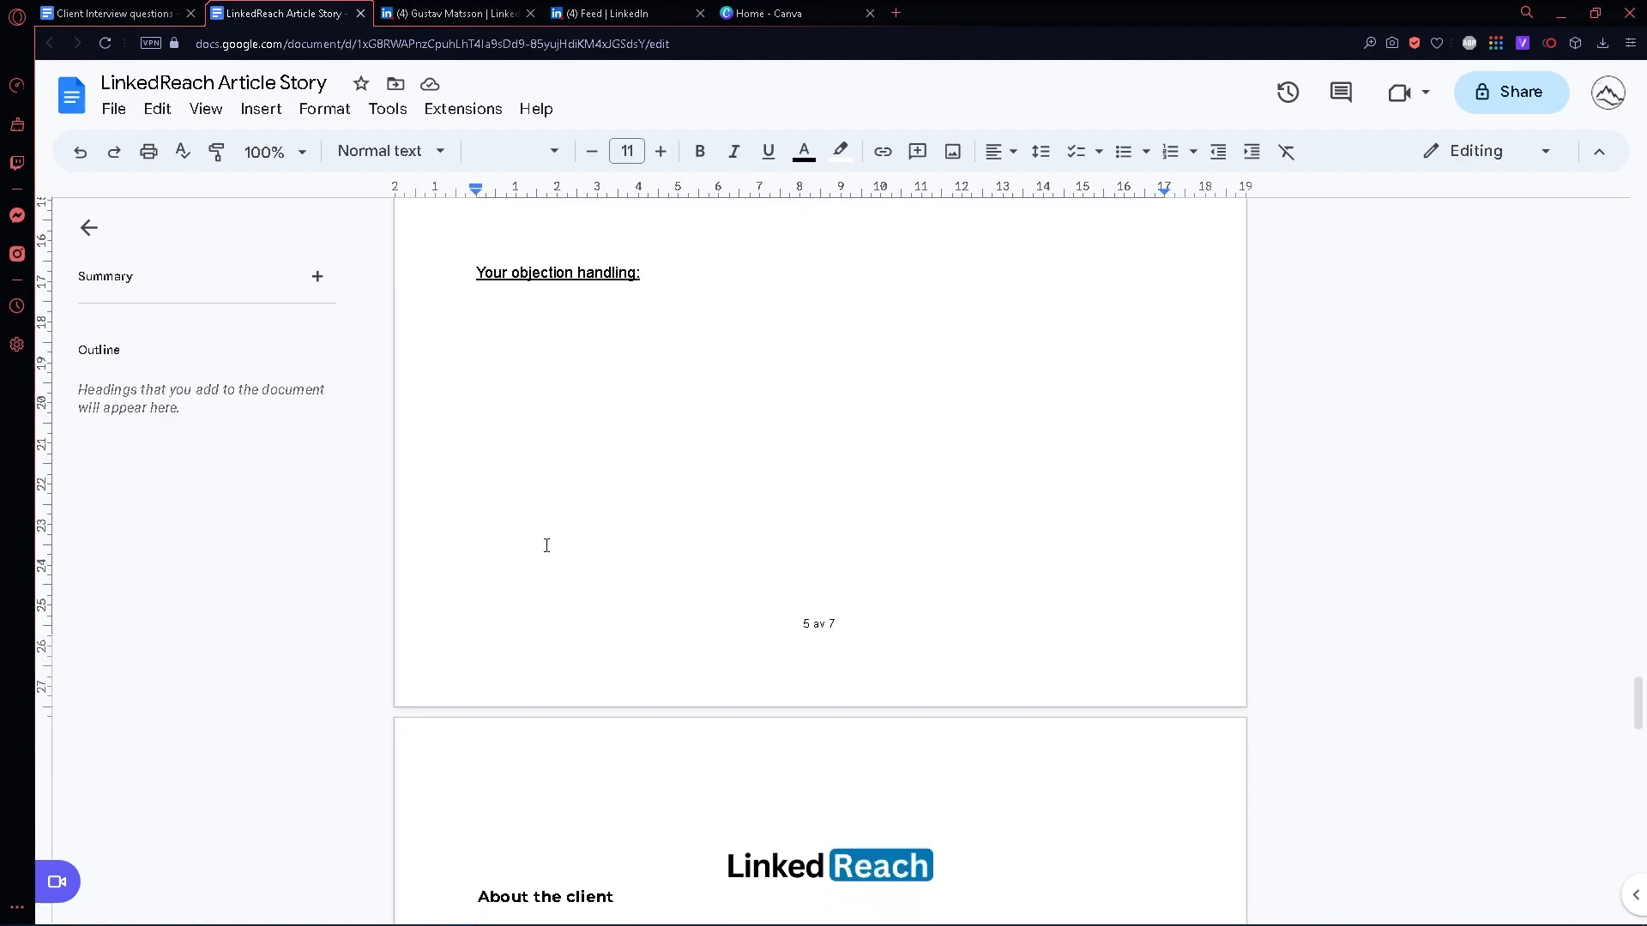
scroll(544, 542, "down", 5)
scroll(540, 519, "down", 1)
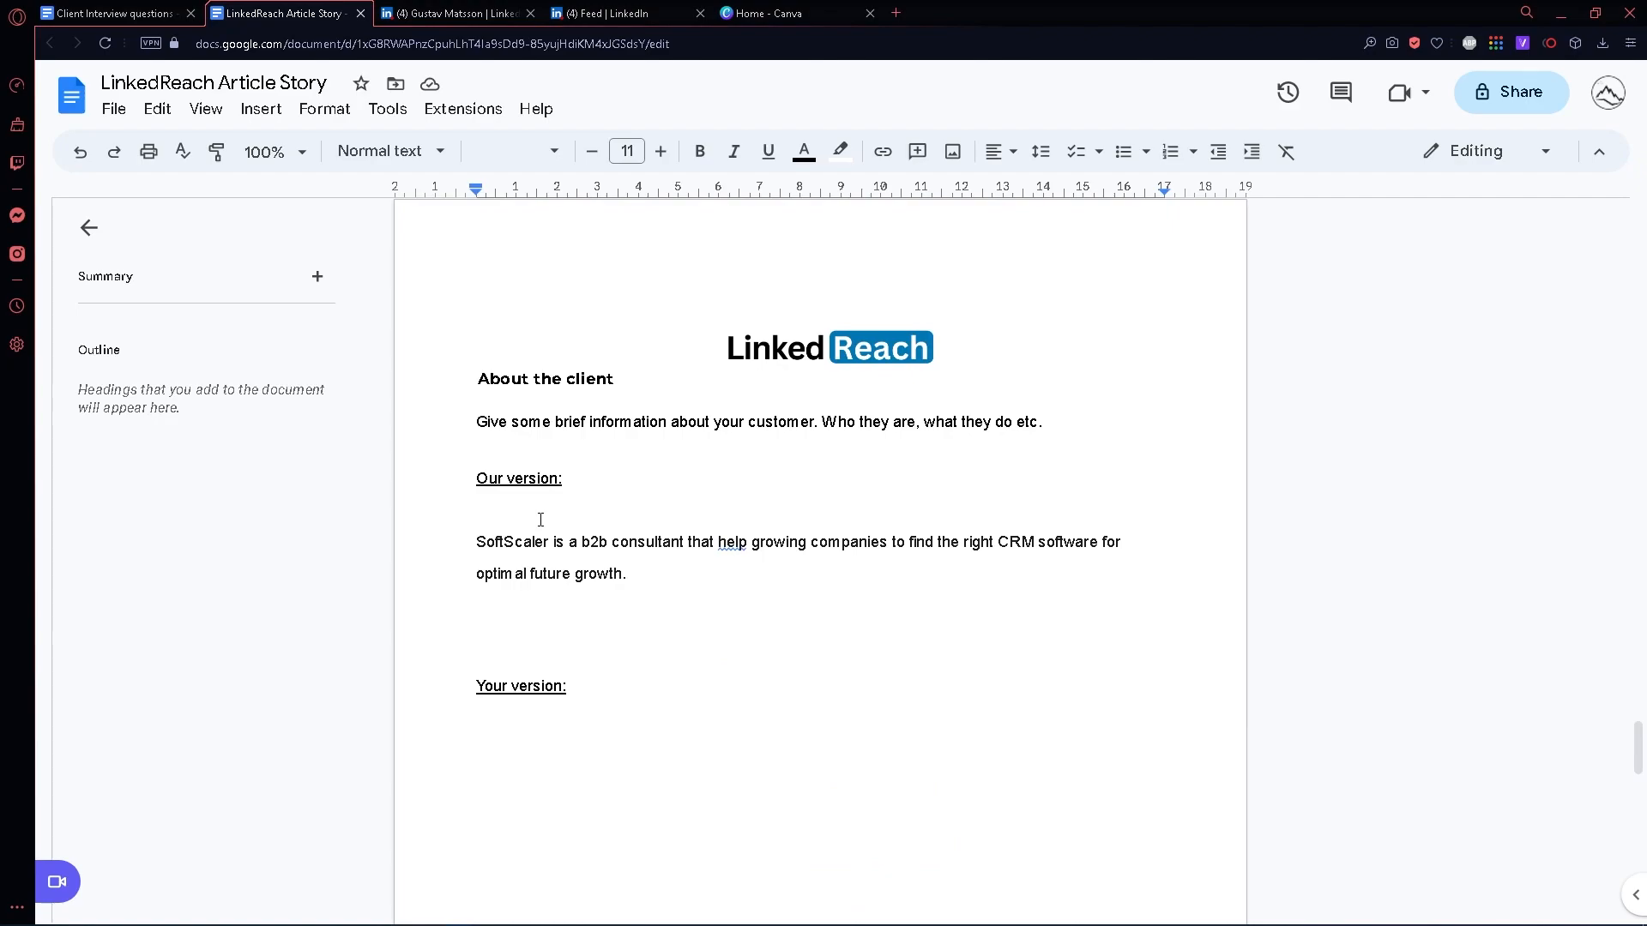
scroll(541, 520, "down", 1)
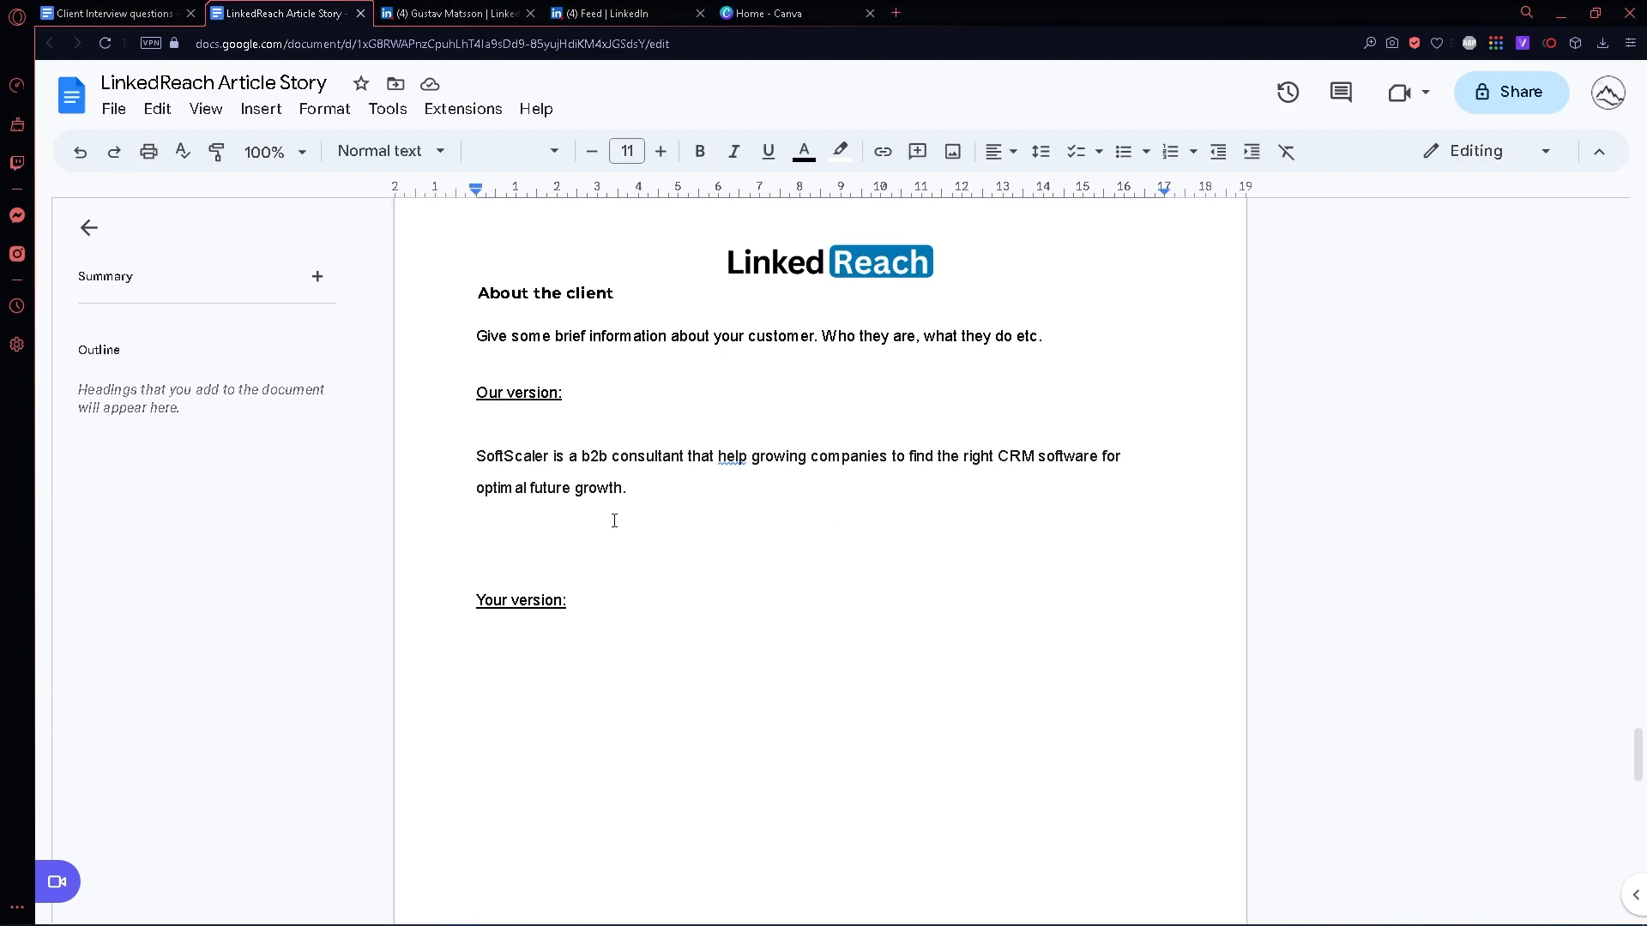
- Add the line "Learn more about softscaler here : softscaler.com" below the SoftScaler description in "About the client"
left_click(583, 521)
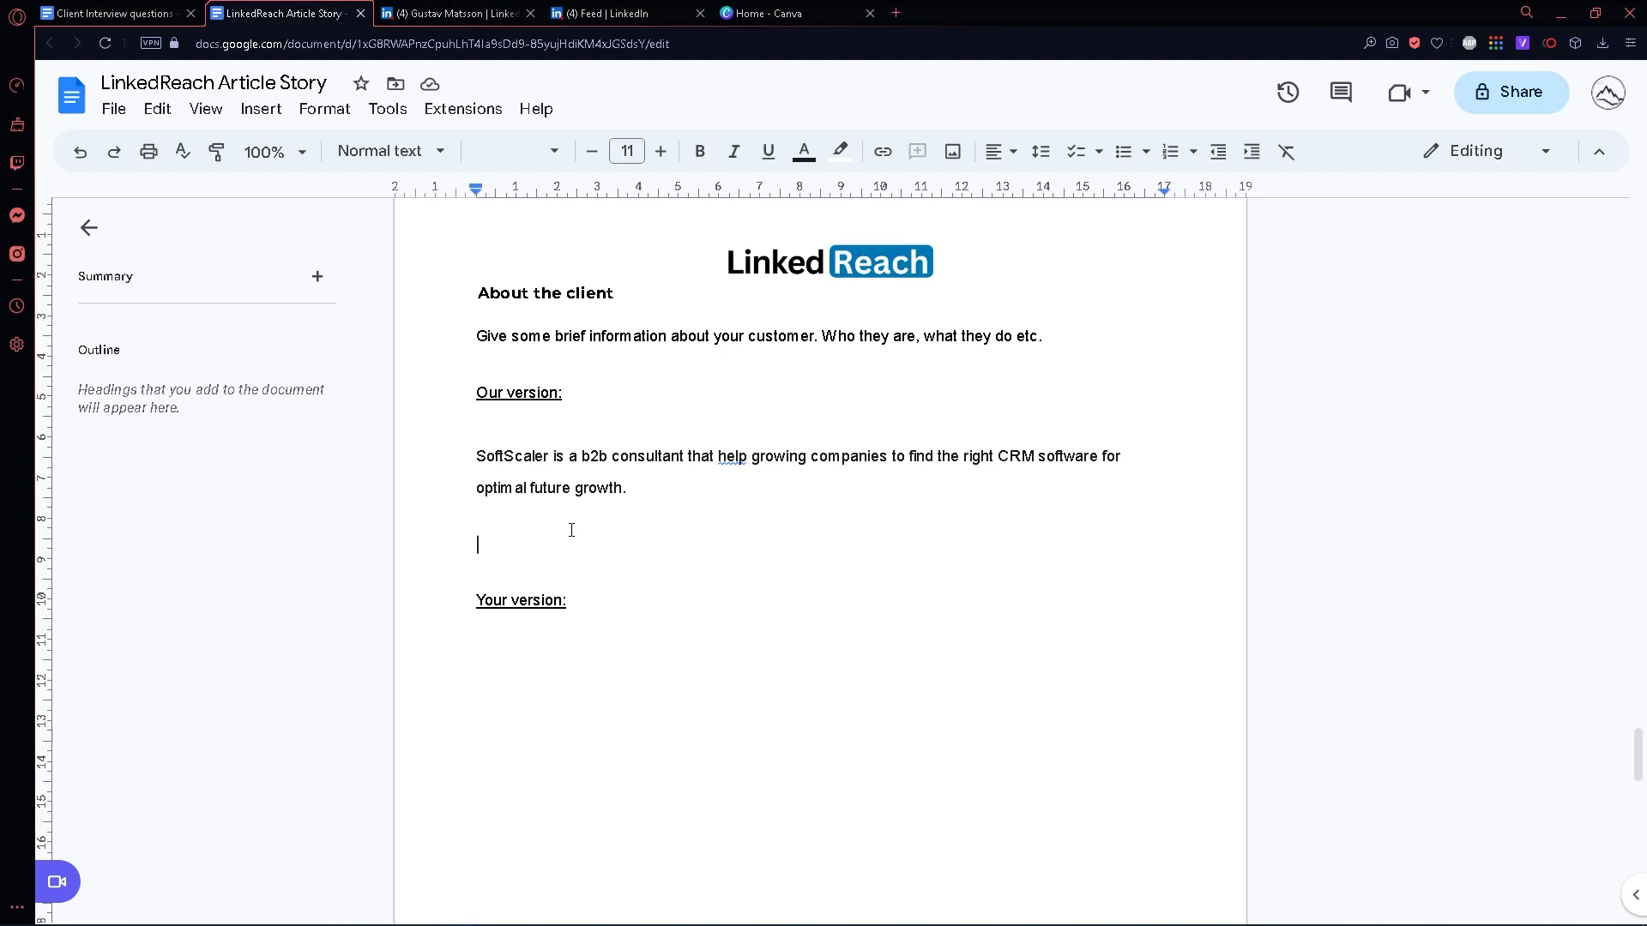
type("Learn more about soft")
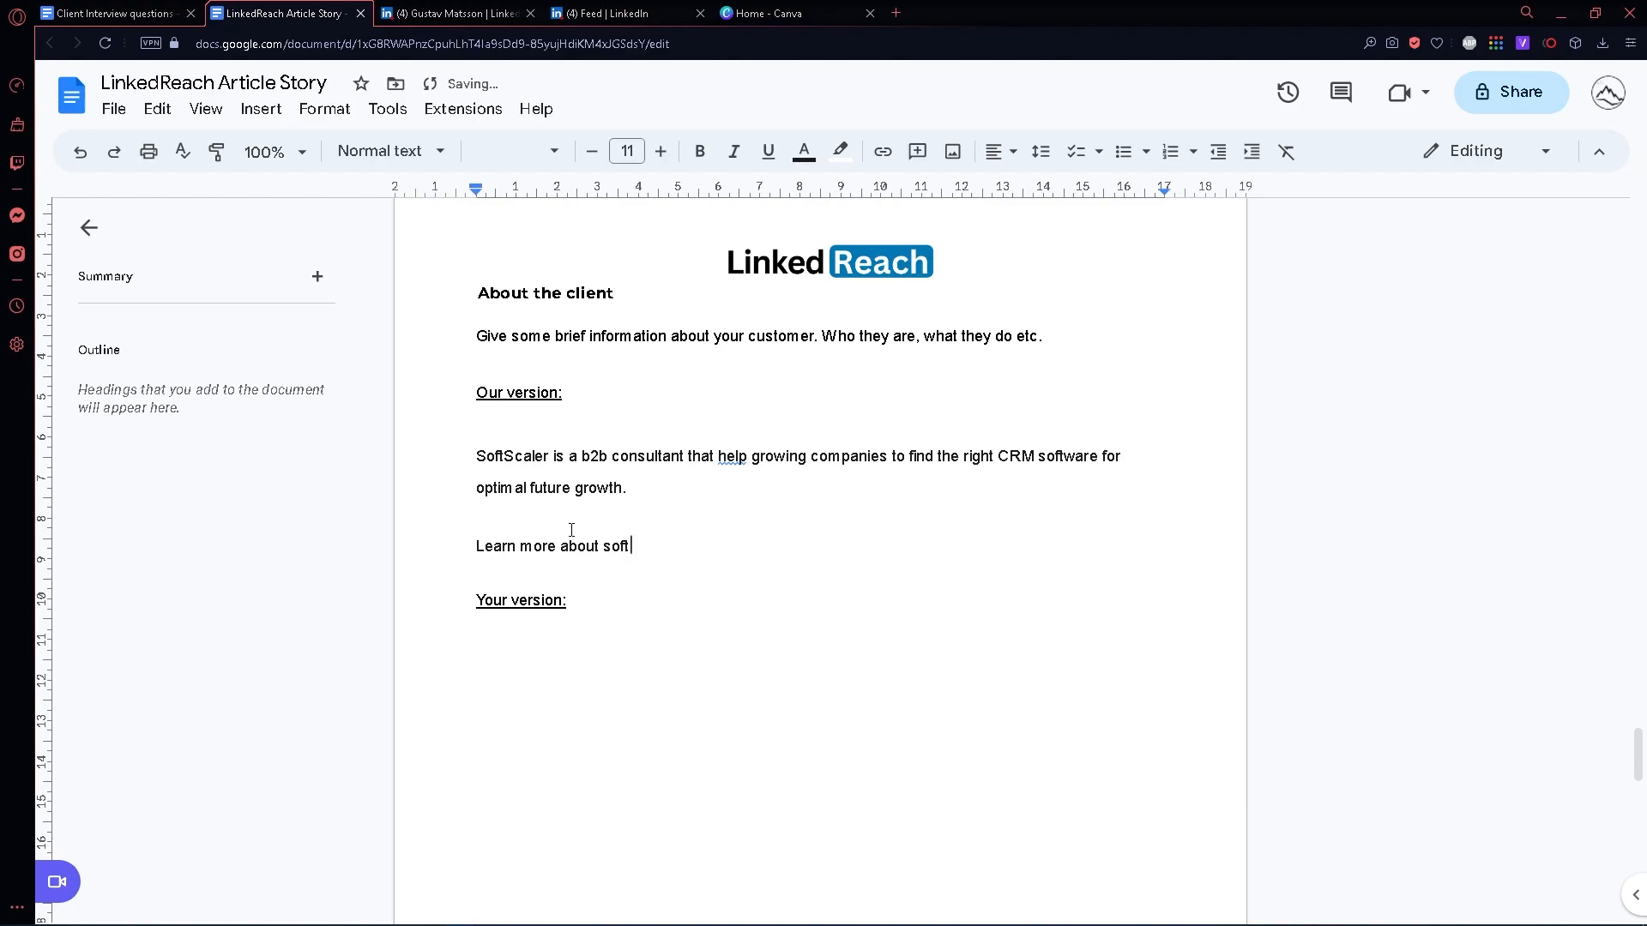
type("scaler here : softscaler.com")
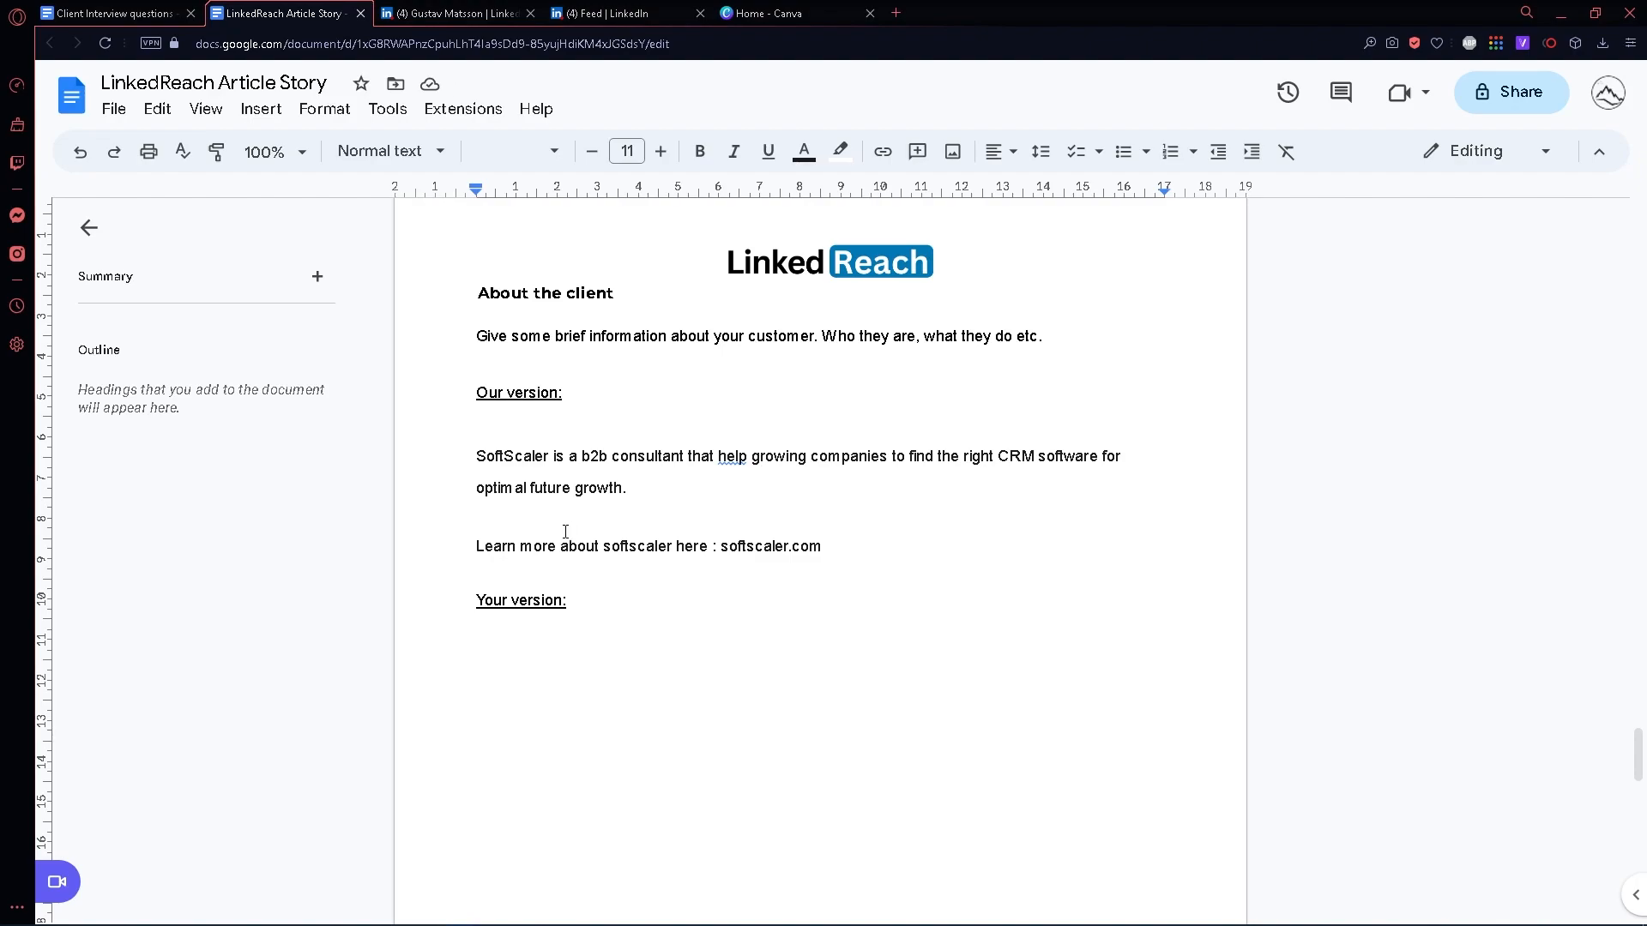
- Re-read the SoftScaler description in "About the client", focusing on the words about CRM software
left_click_drag(994, 455, 1099, 458)
left_click(839, 504)
scroll(537, 515, "down", 10)
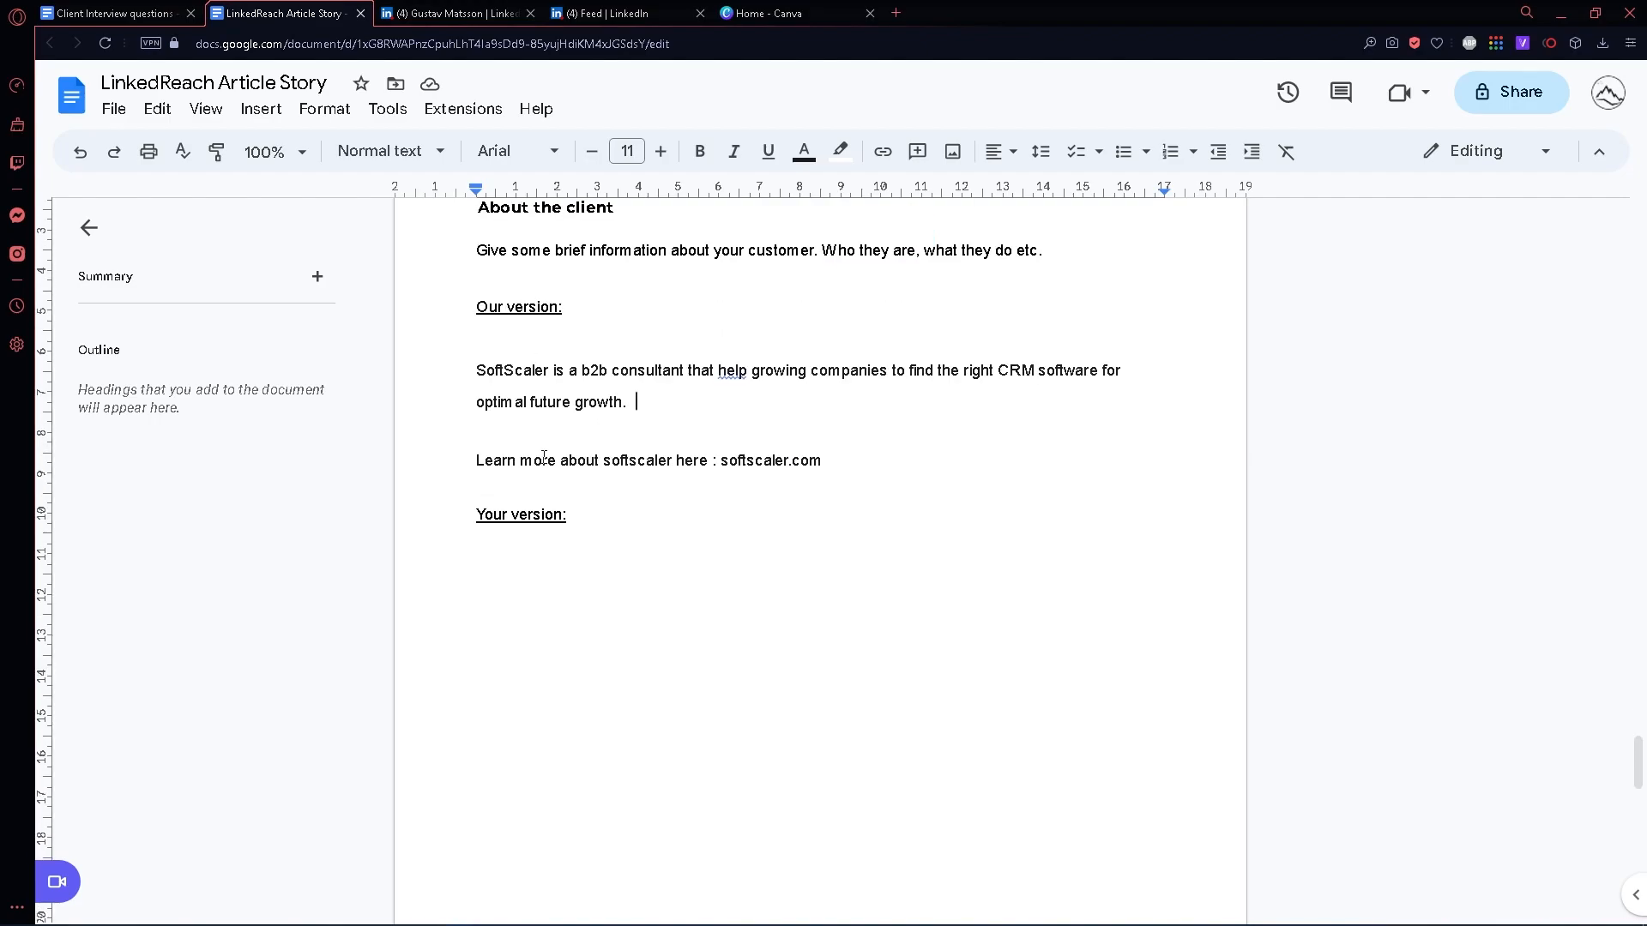
- Examine the "Call to action: ask for the meeting" section and its numbered list, and return to the beginning of the document
scroll(539, 464, "down", 4)
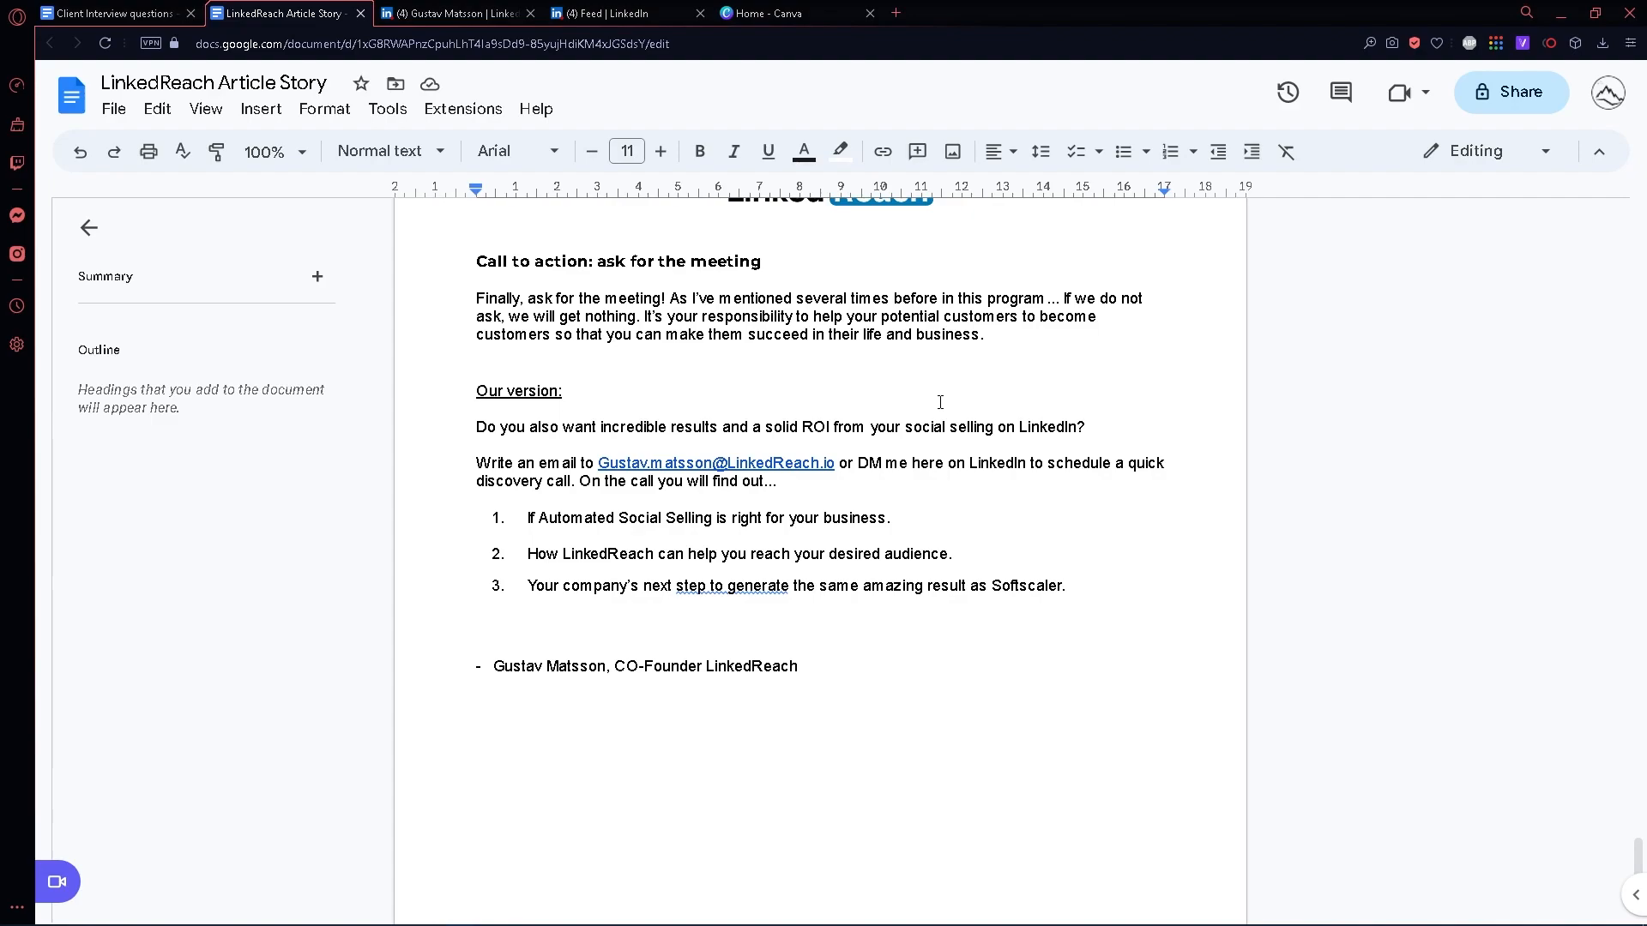
left_click_drag(482, 429, 764, 428)
left_click(887, 426)
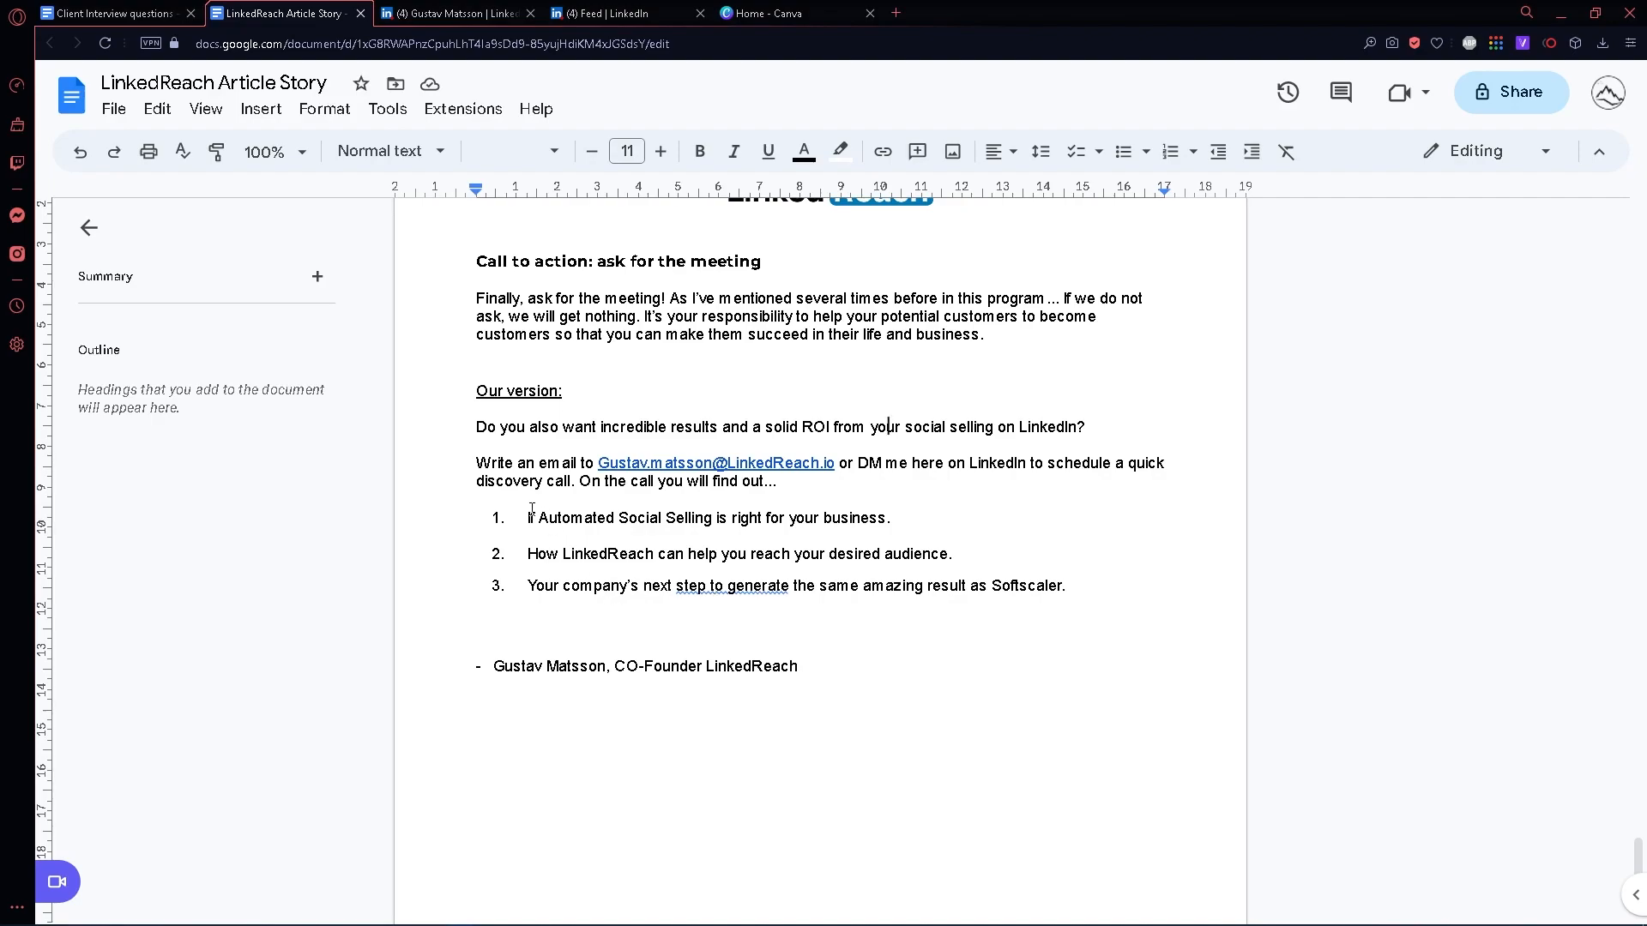
left_click_drag(531, 509, 1076, 604)
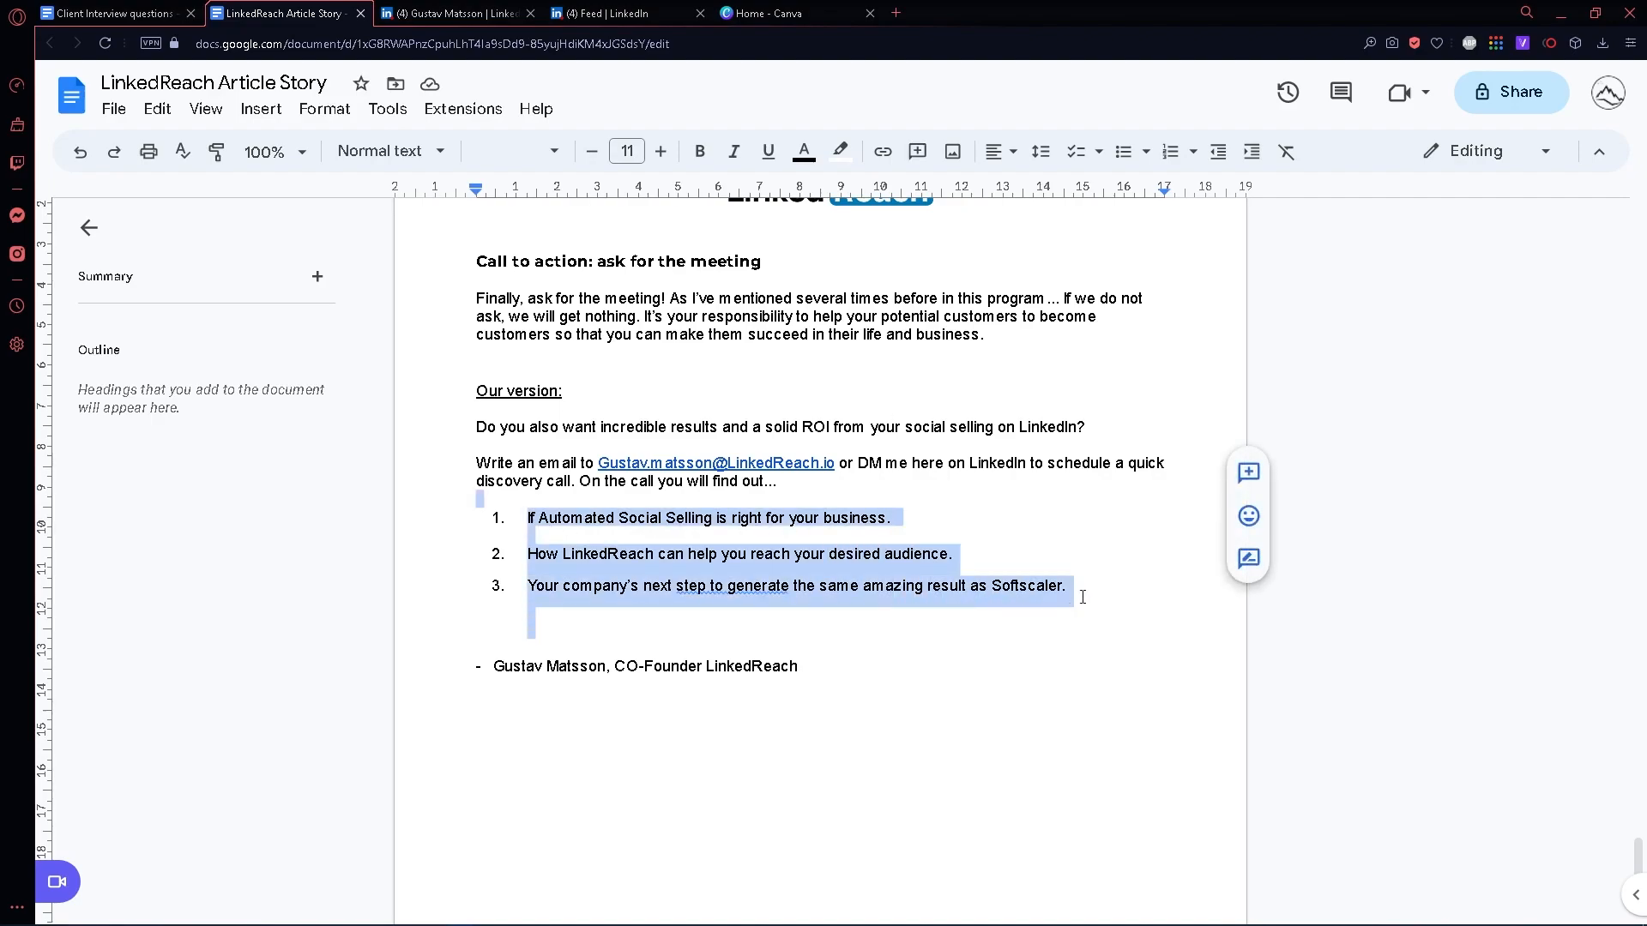
left_click(1077, 592)
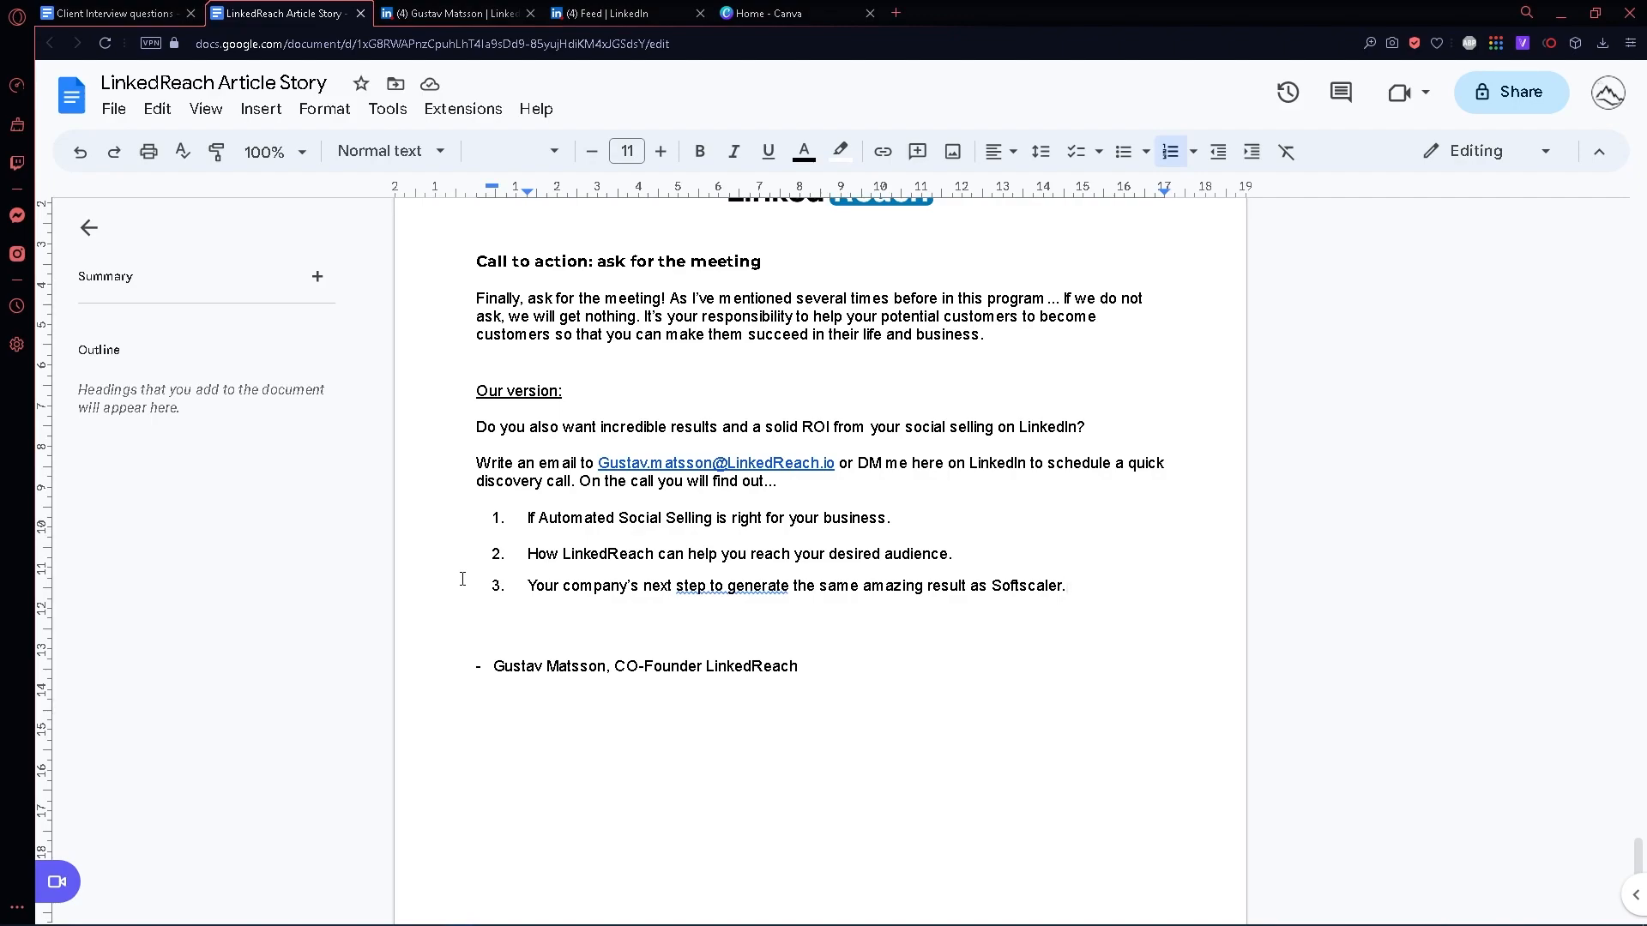
scroll(618, 527, "up", 5)
scroll(618, 527, "up", 20)
scroll(594, 526, "up", 20)
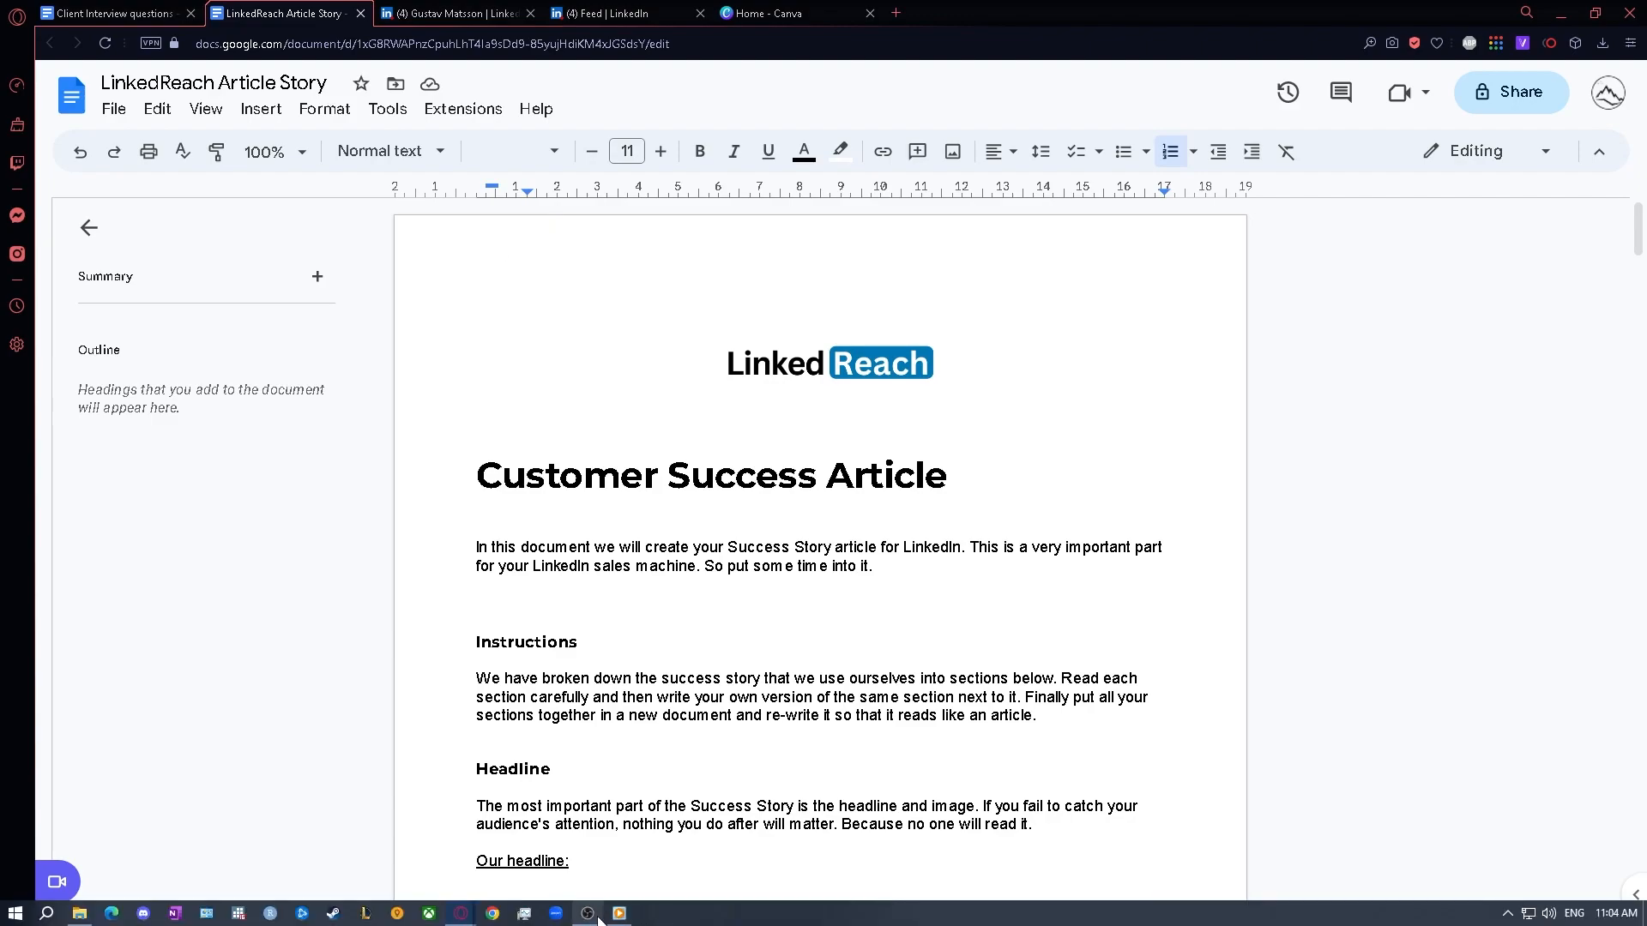
- Switch to the LinkedIn profile and open the Softscaler article from its Featured section
key("ctrl+Tab")
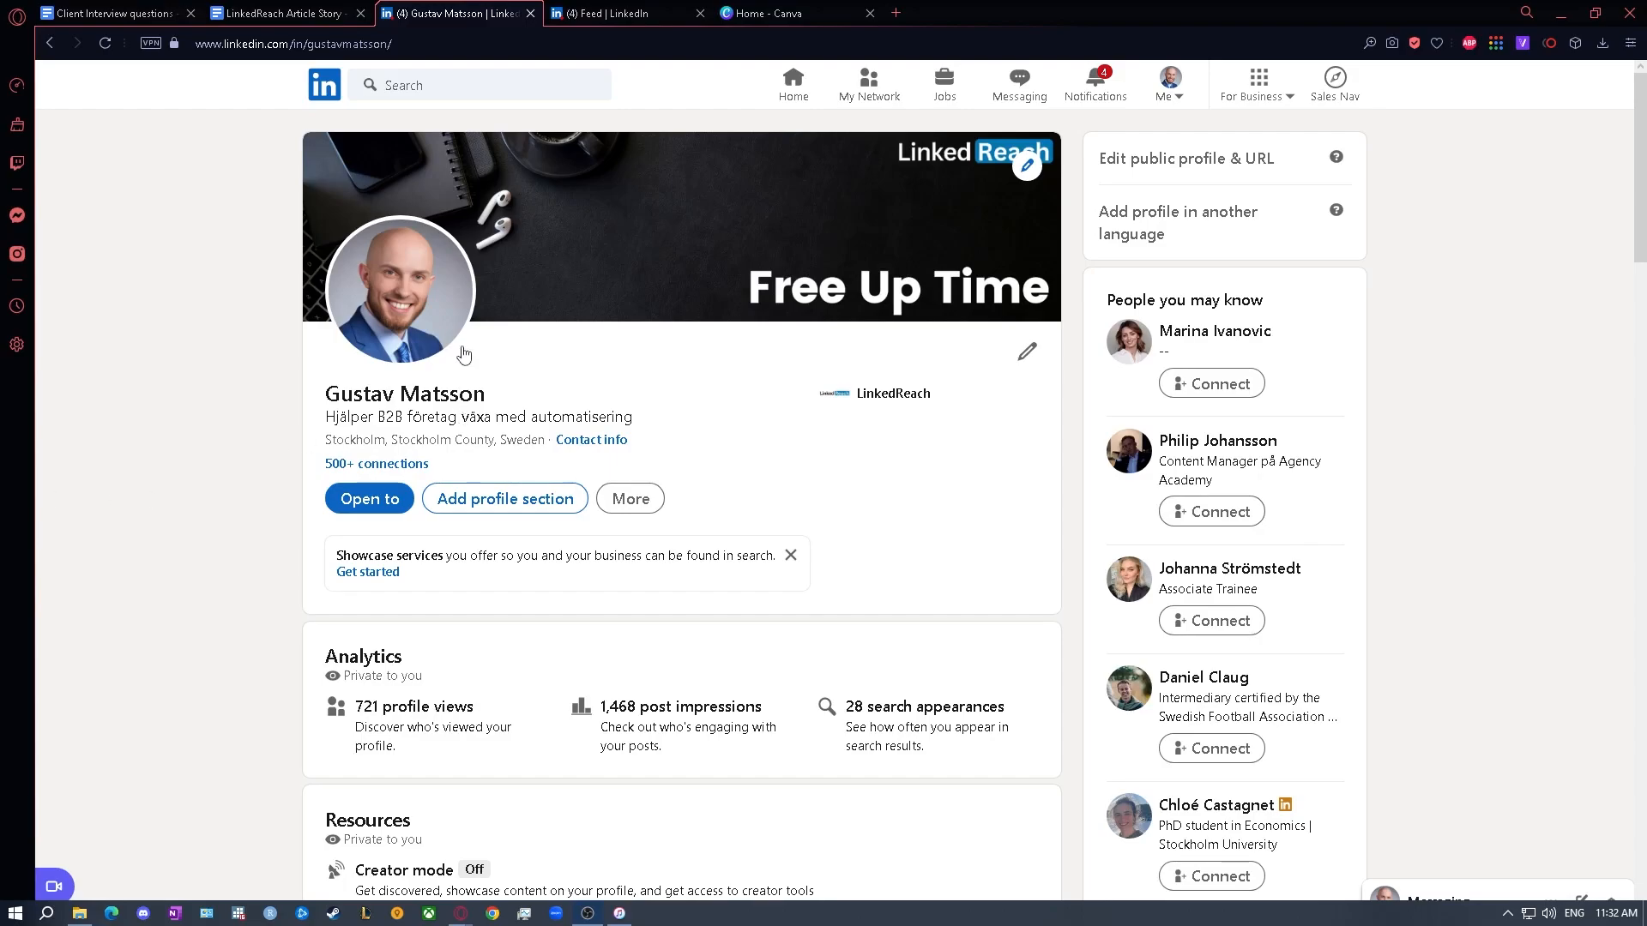
scroll(463, 354, "down", 9)
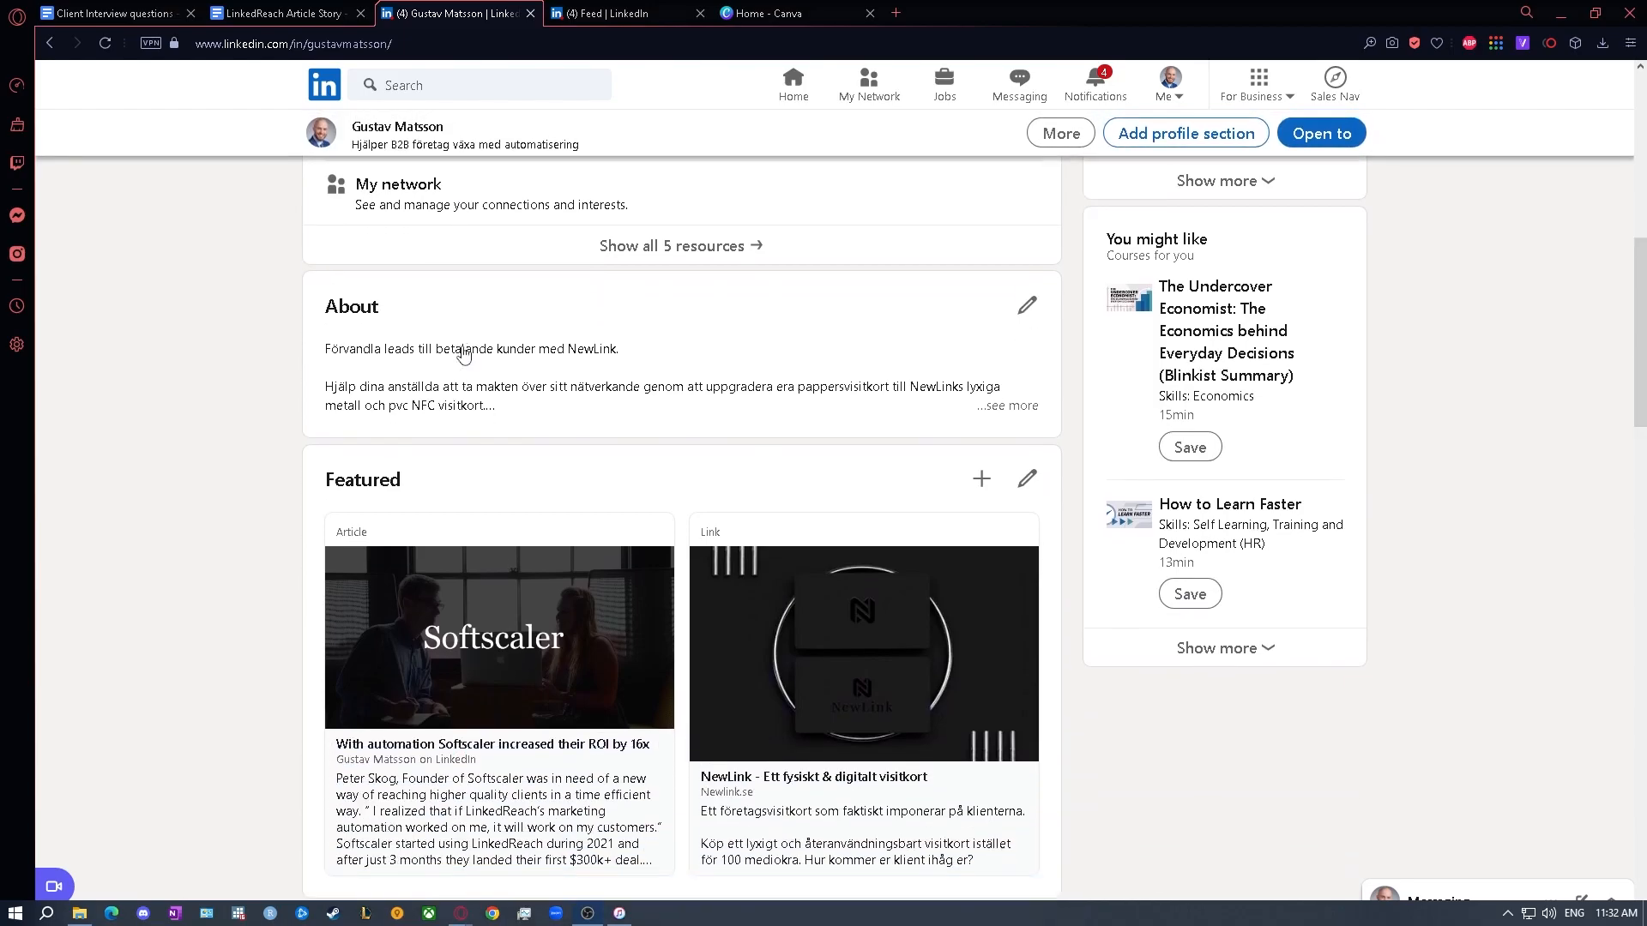
scroll(429, 612, "down", 1)
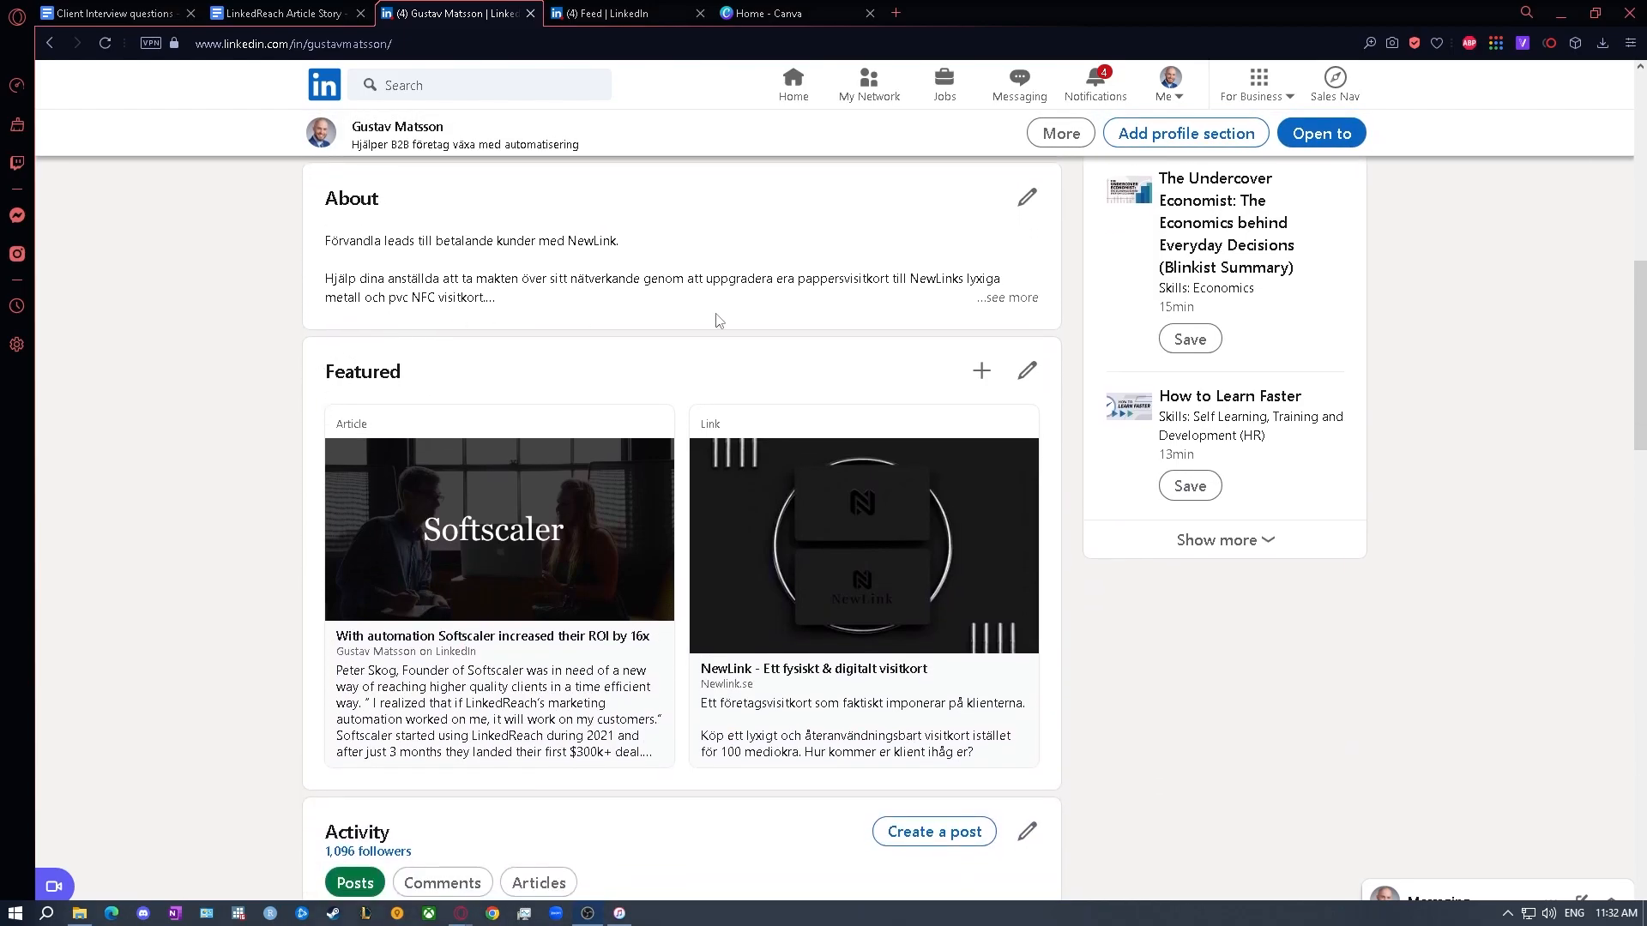
left_click(473, 590)
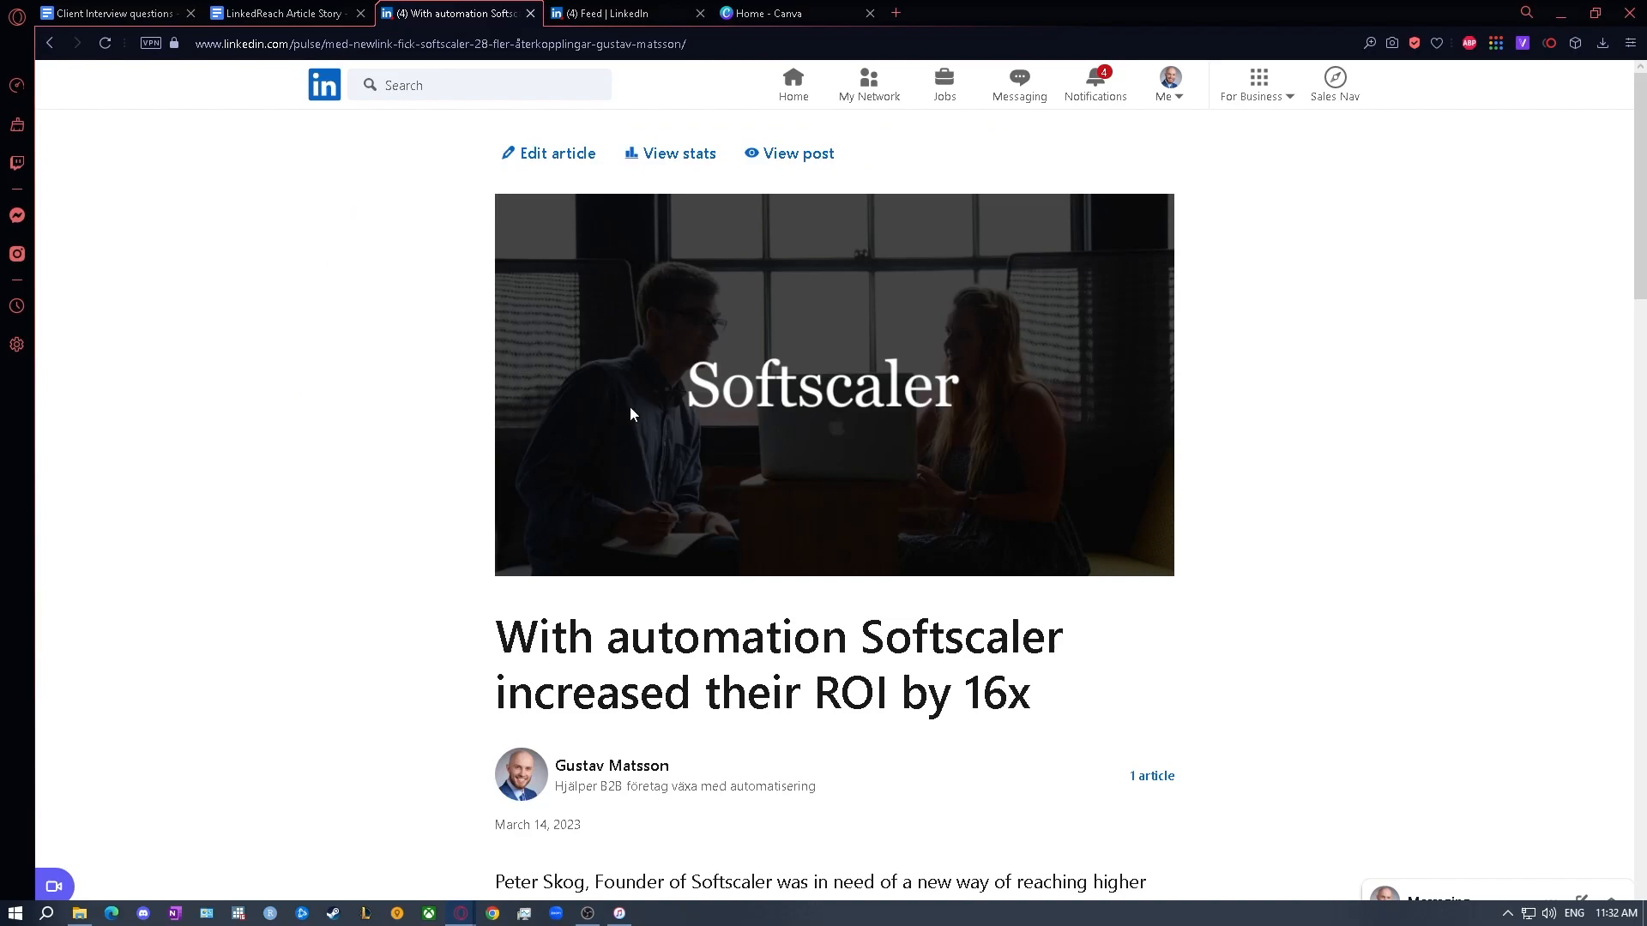
- Look through the published Softscaler article, from the cover image and headline to the call to action
scroll(916, 442, "down", 12)
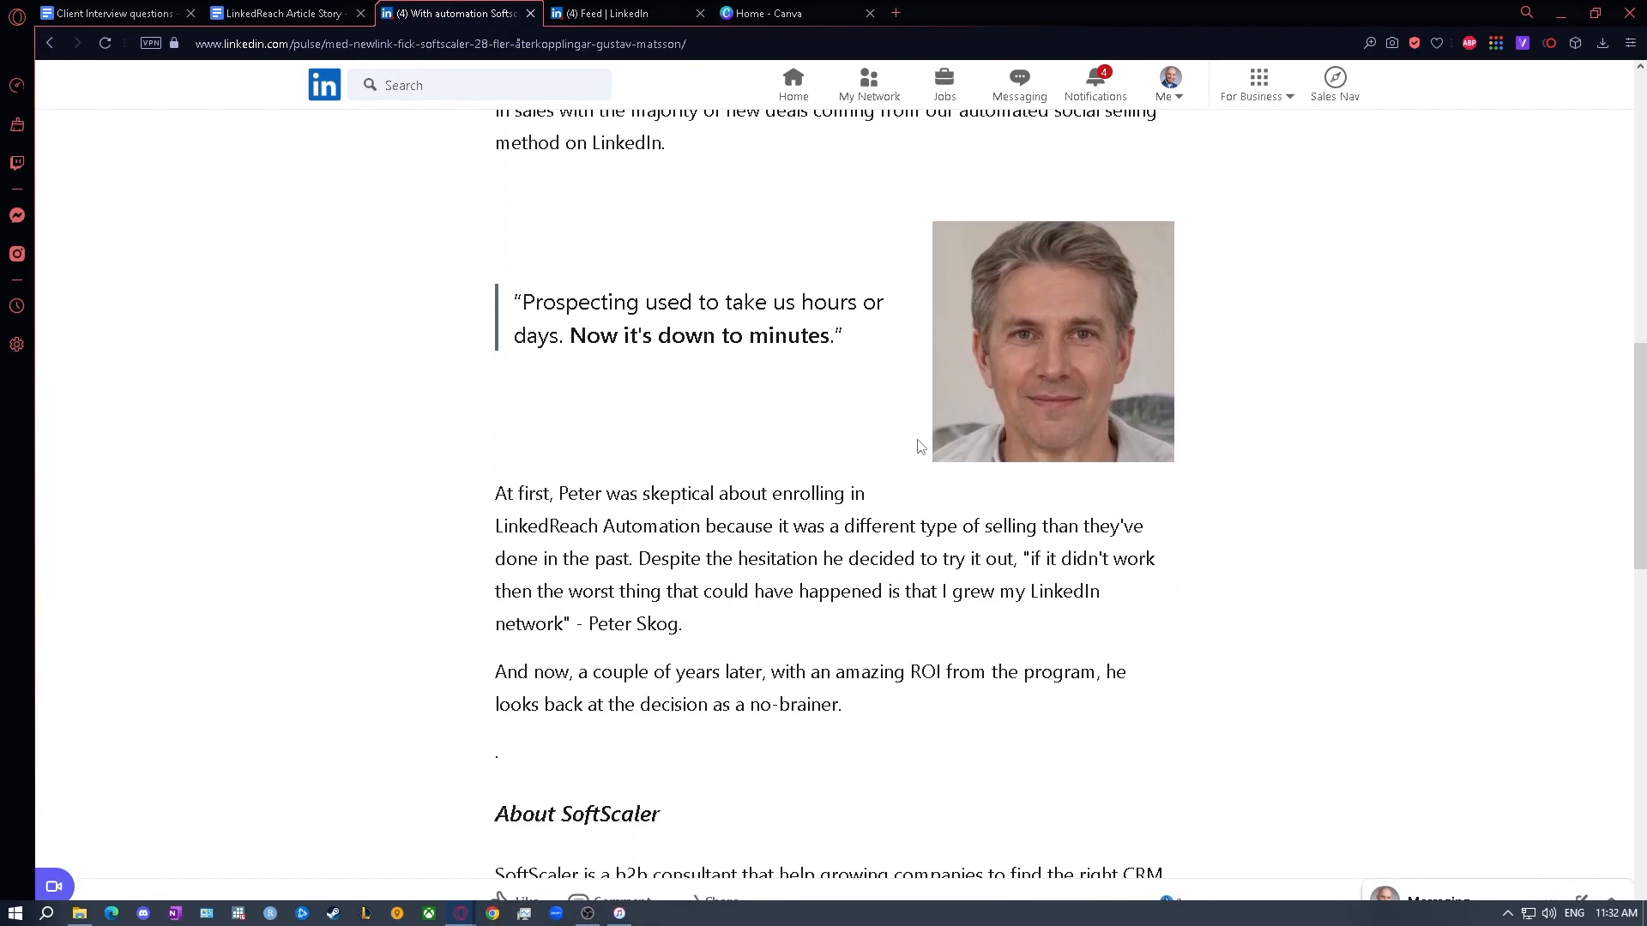
scroll(921, 446, "down", 3)
scroll(920, 446, "up", 9)
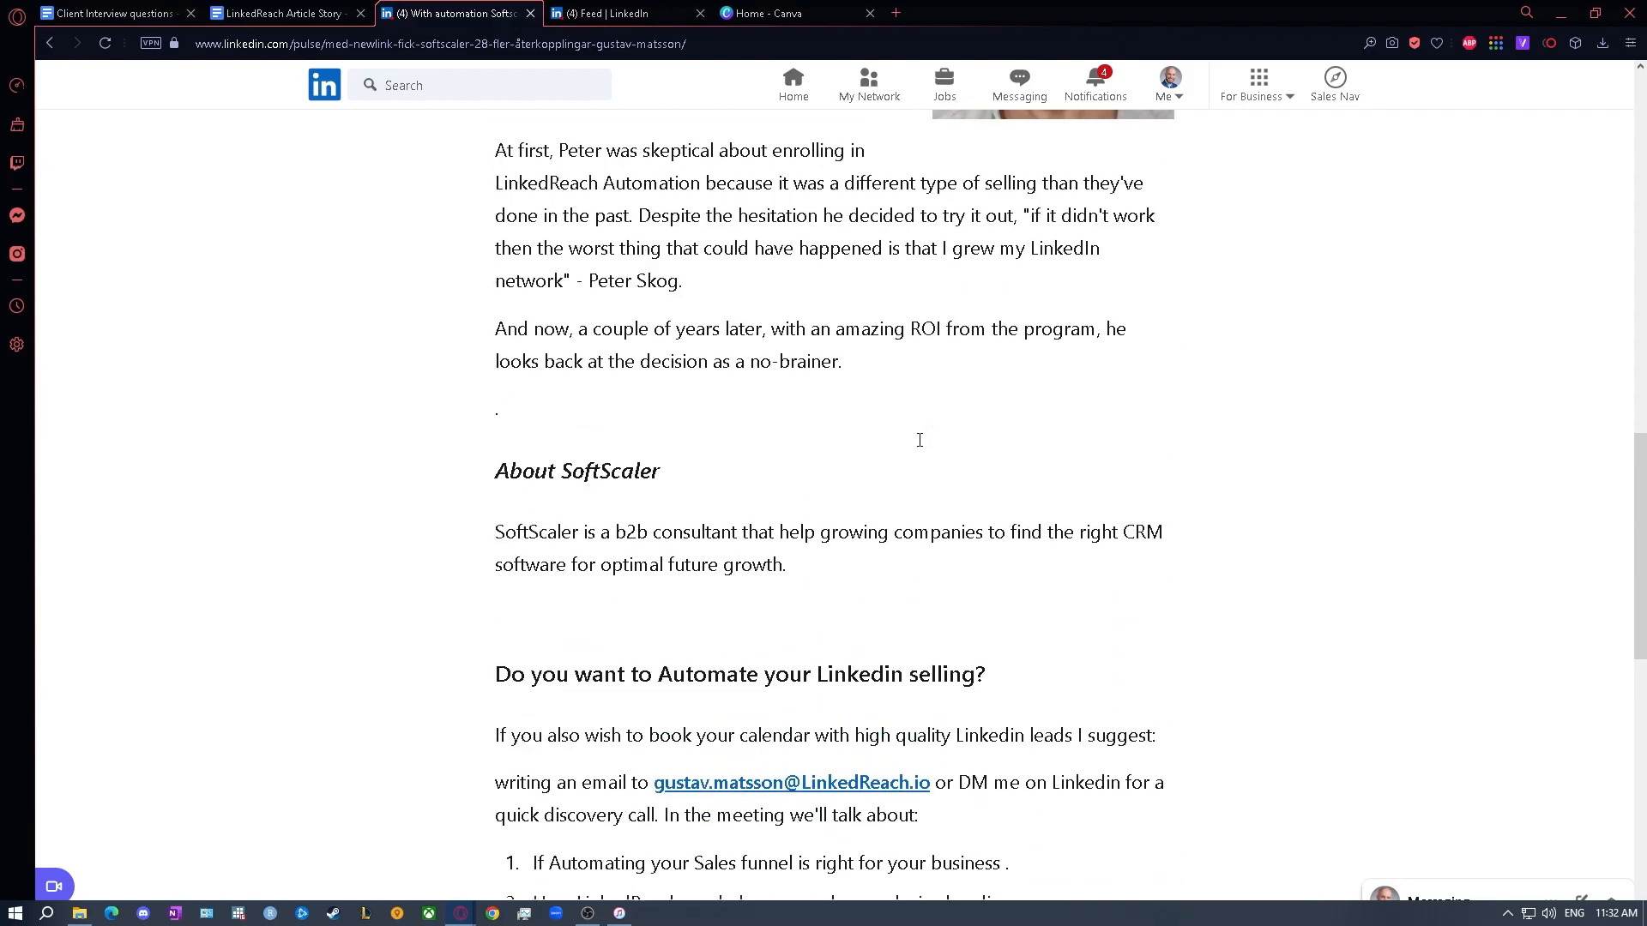
scroll(921, 446, "up", 12)
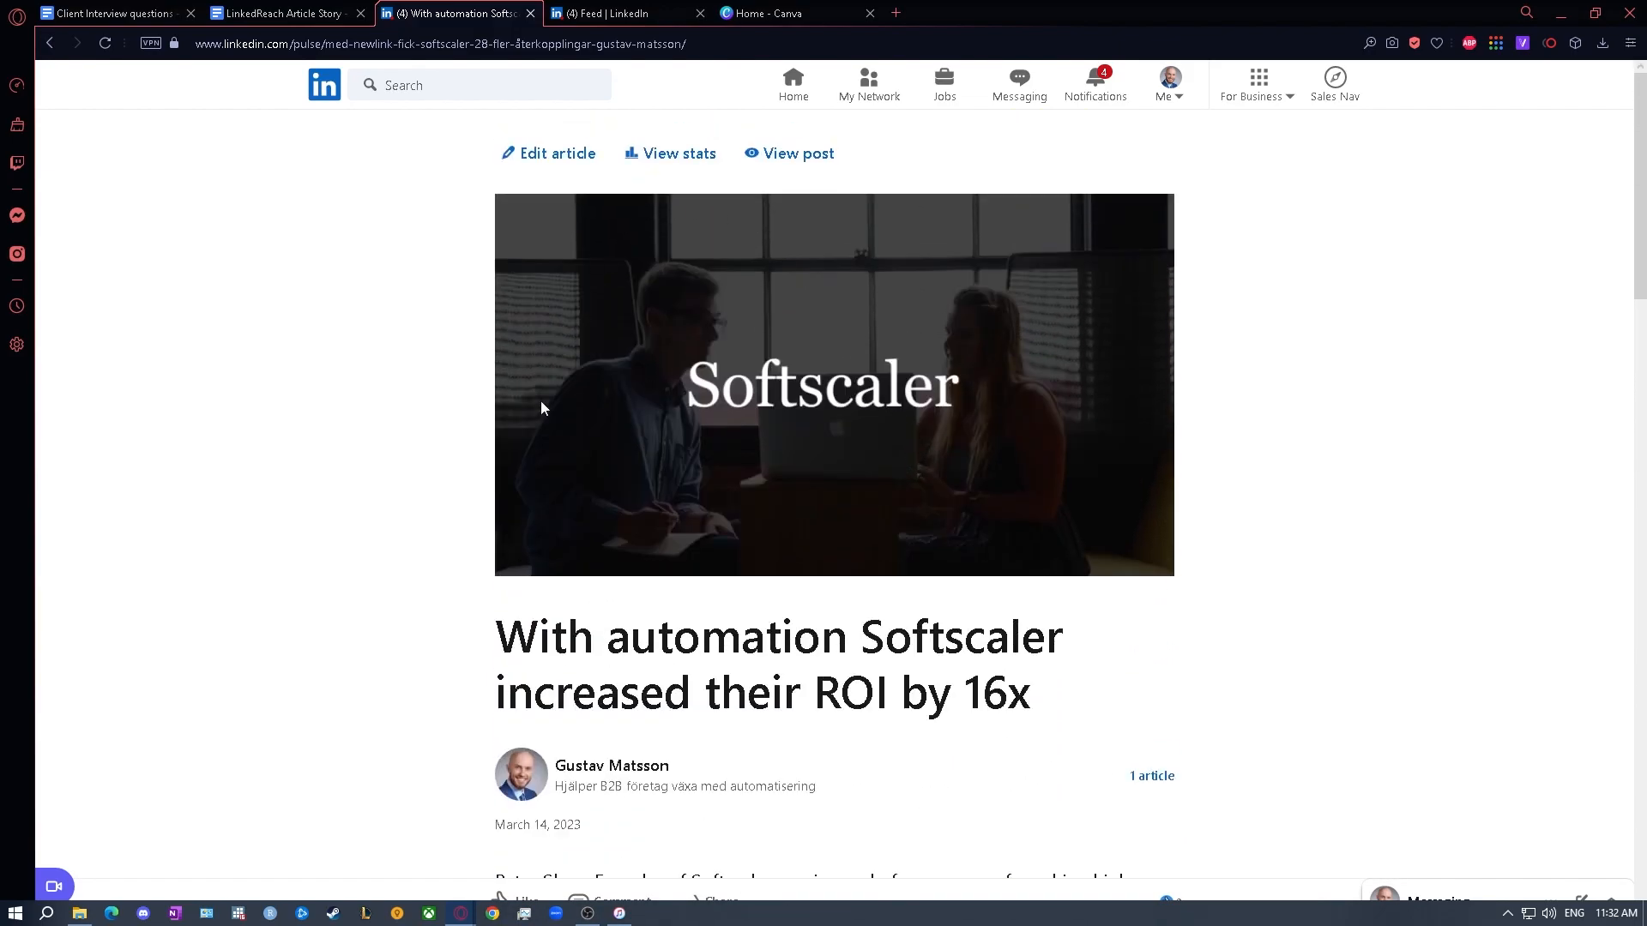
- Start a new article from the LinkedIn feed, published under the personal profile
left_click(635, 16)
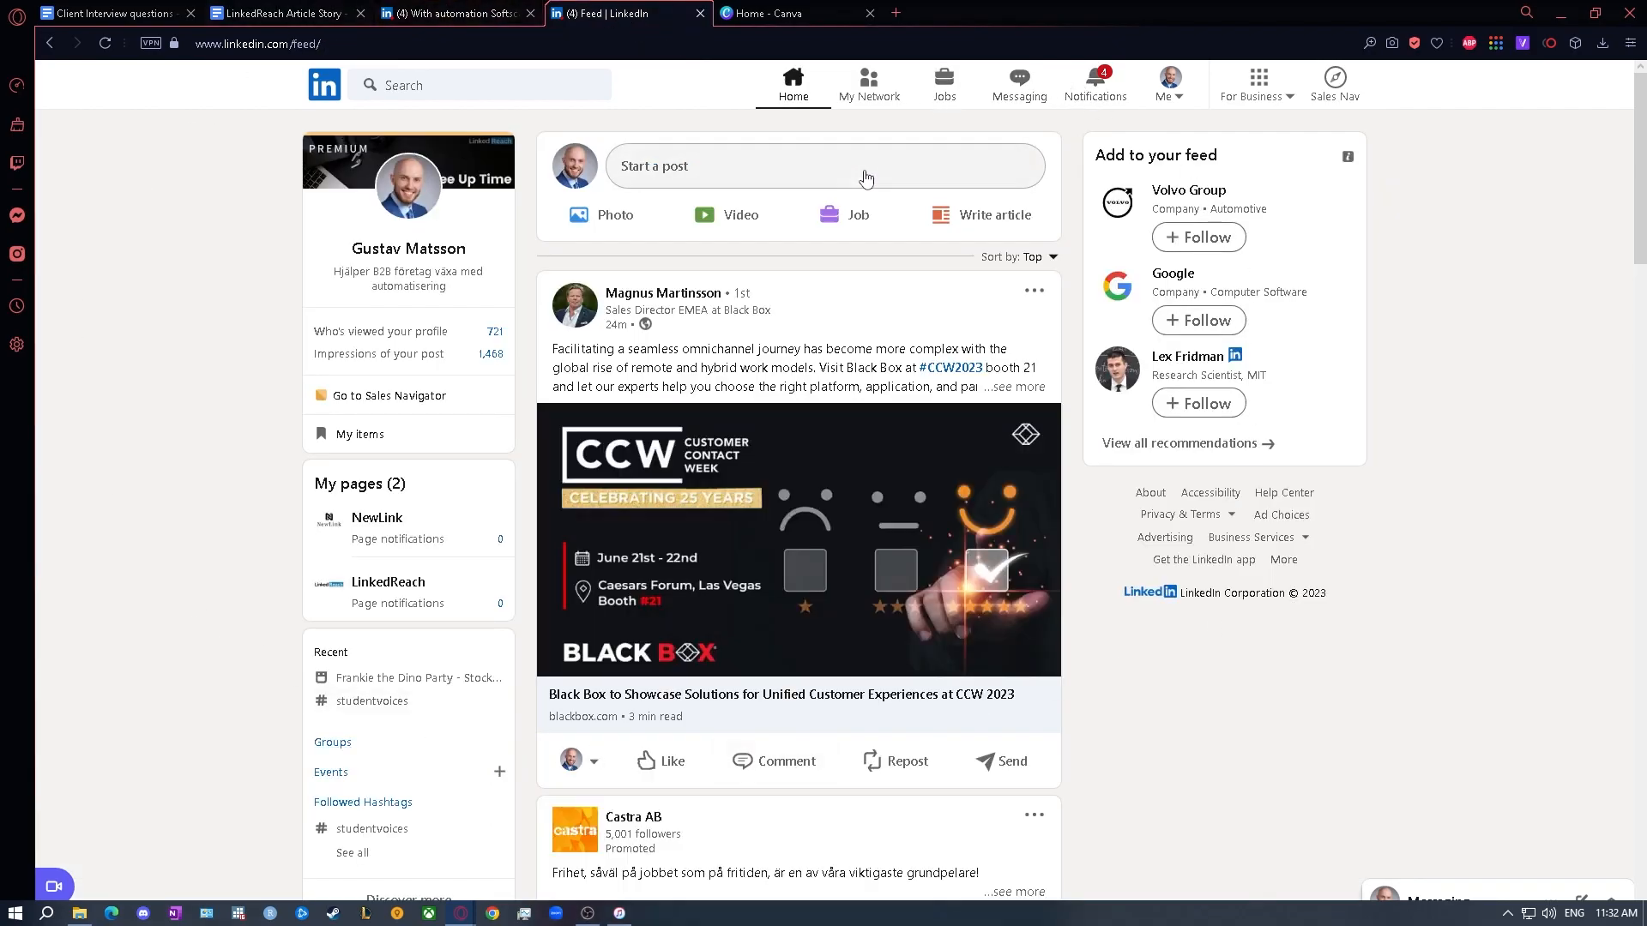
left_click(973, 234)
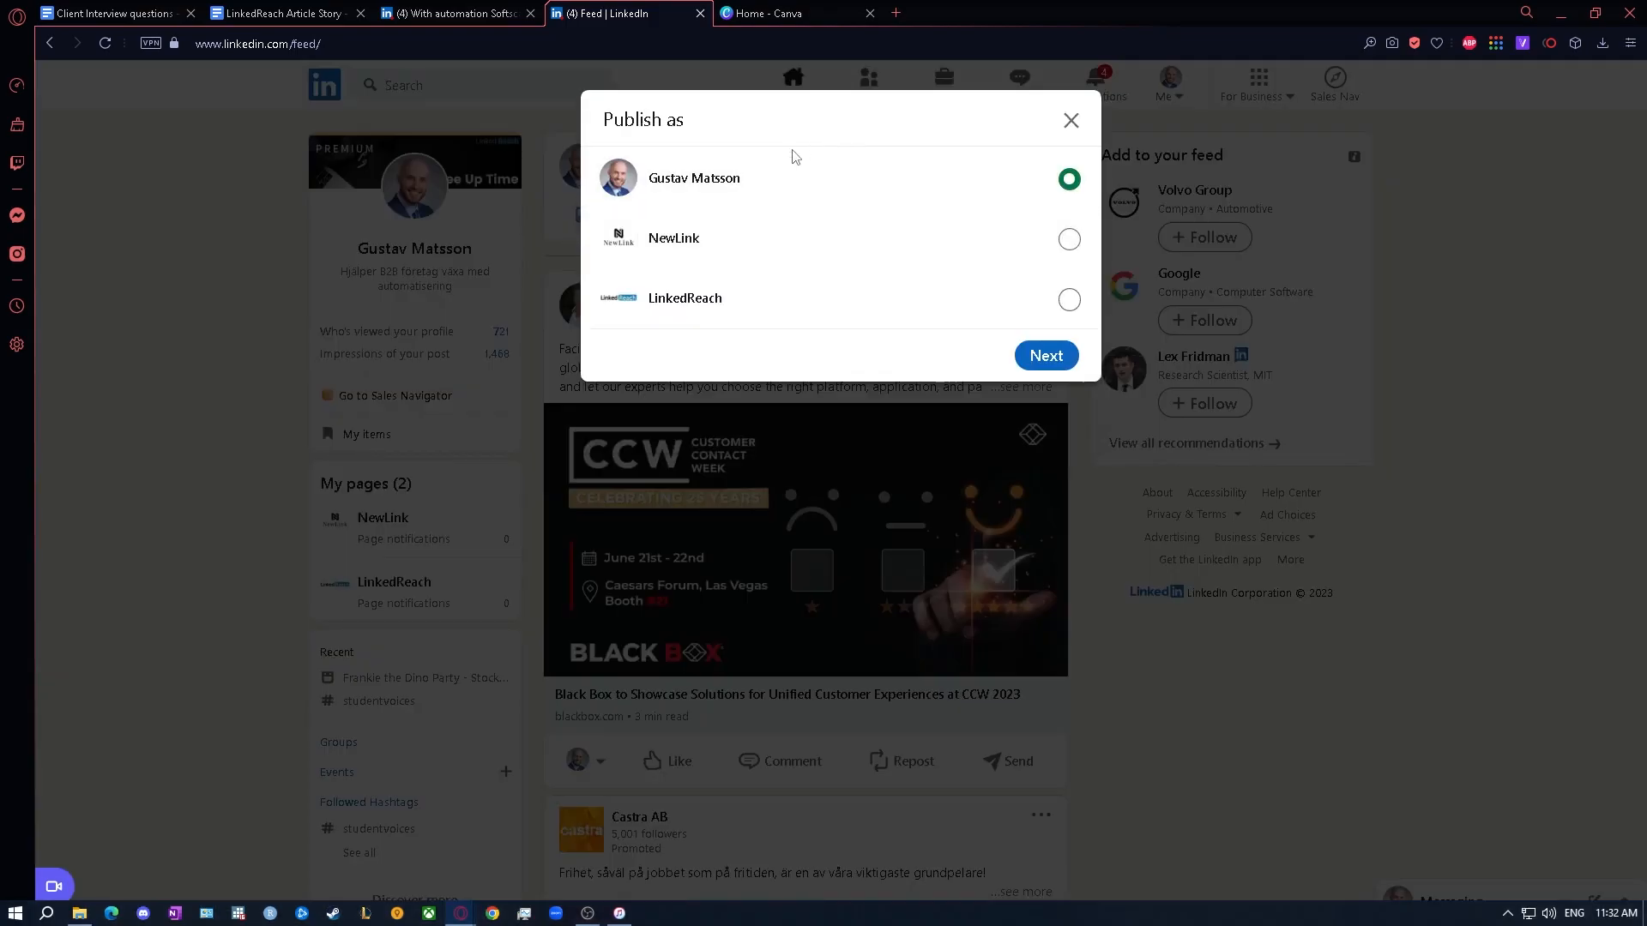
left_click(1061, 360)
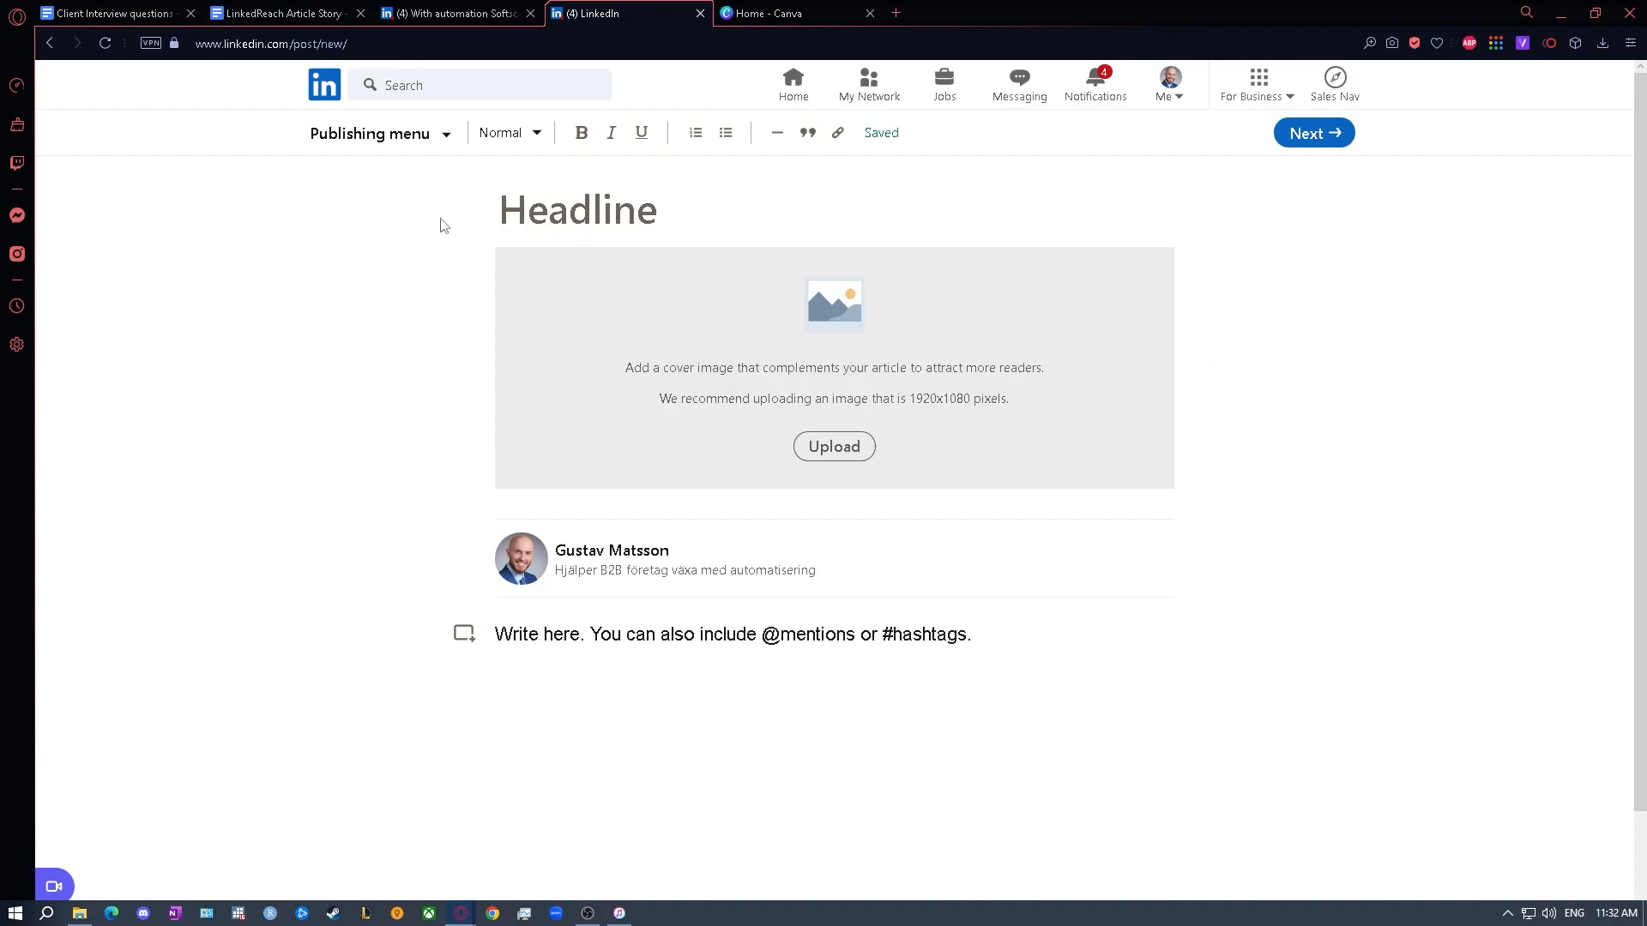
- Copy the headline "With automation Softscaler increased their ROI by 16x" from the LinkedReach Article Story document into the LinkedIn article's headline
left_click(589, 210)
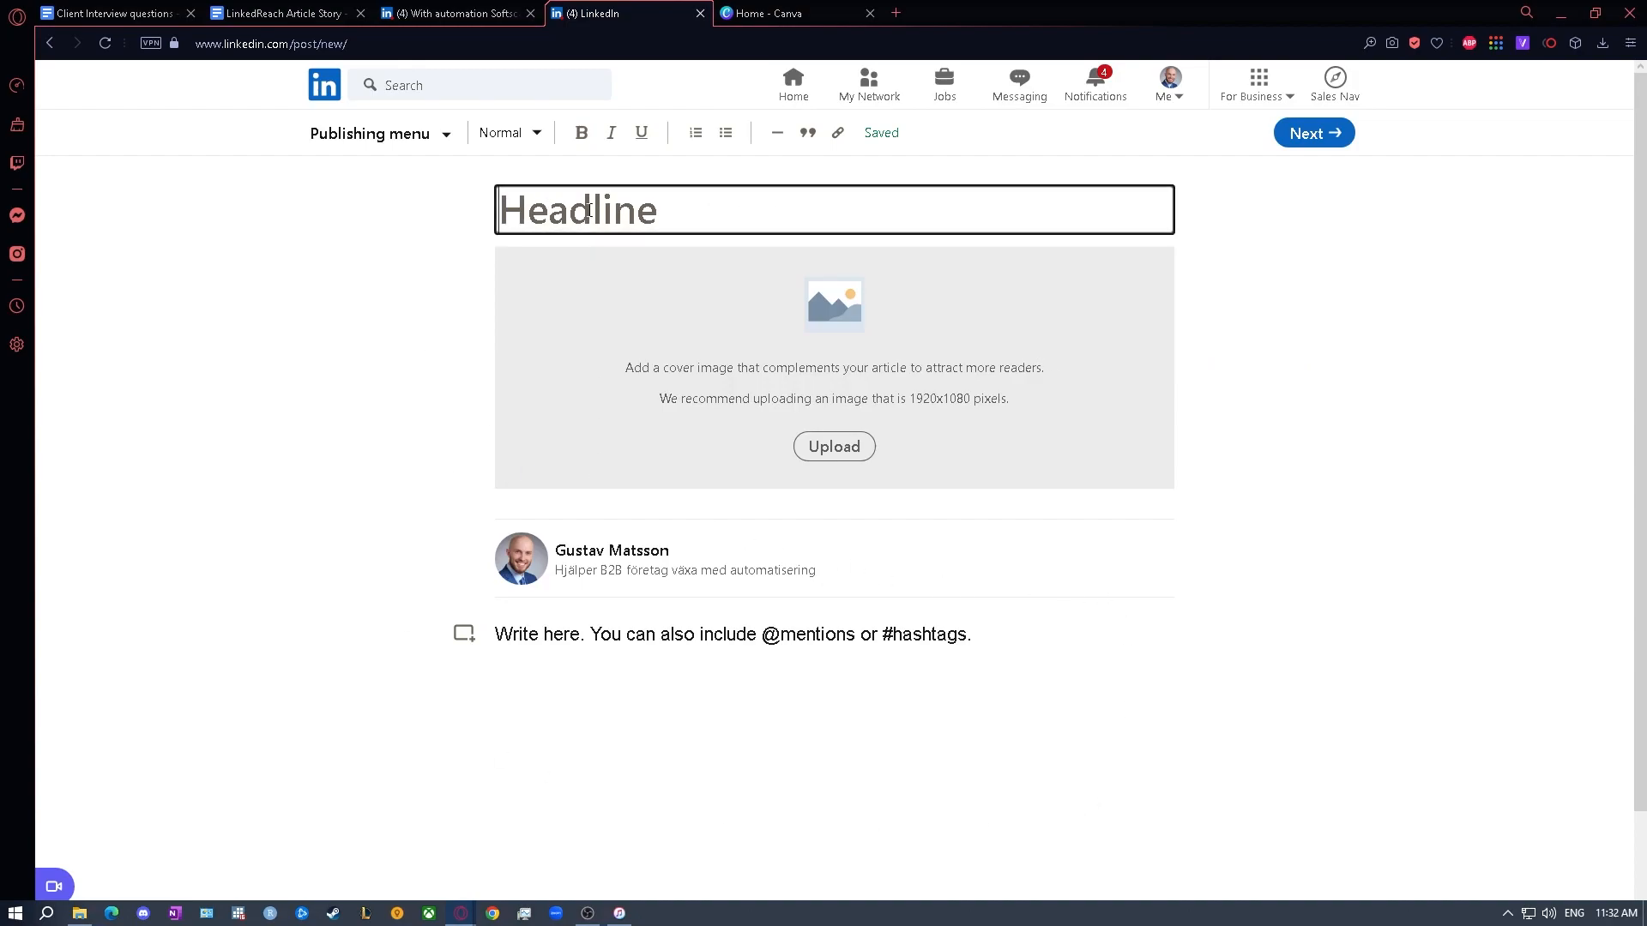
left_click(302, 11)
scroll(819, 445, "down", 5)
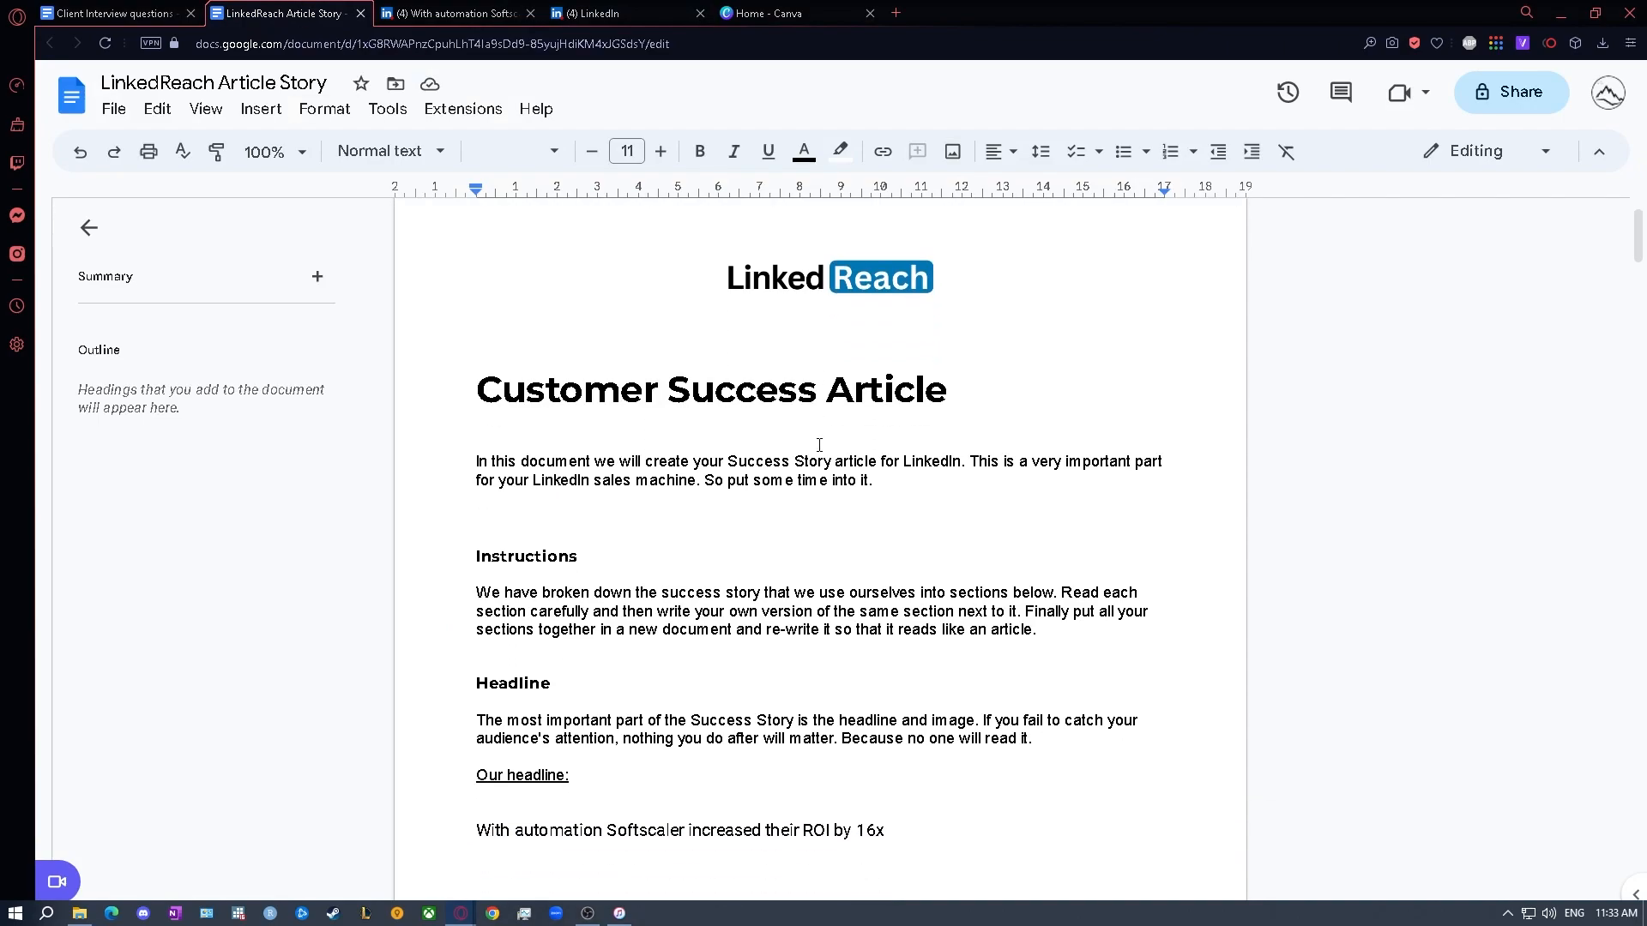
left_click_drag(912, 493, 448, 486)
key("ctrl+c")
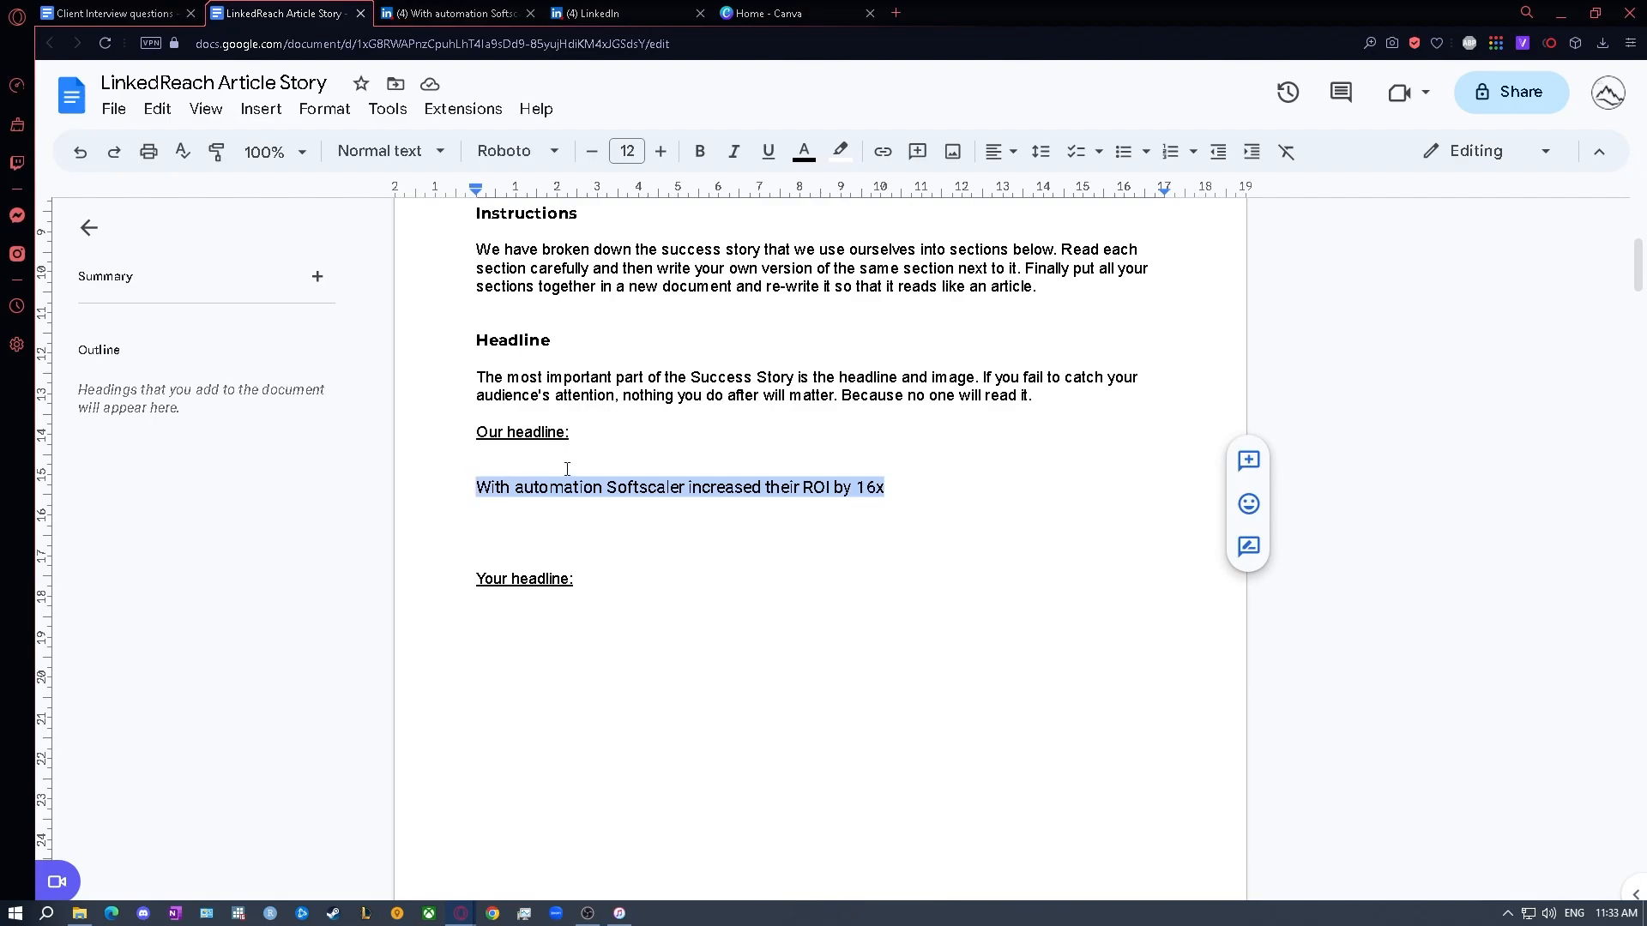
left_click(614, 13)
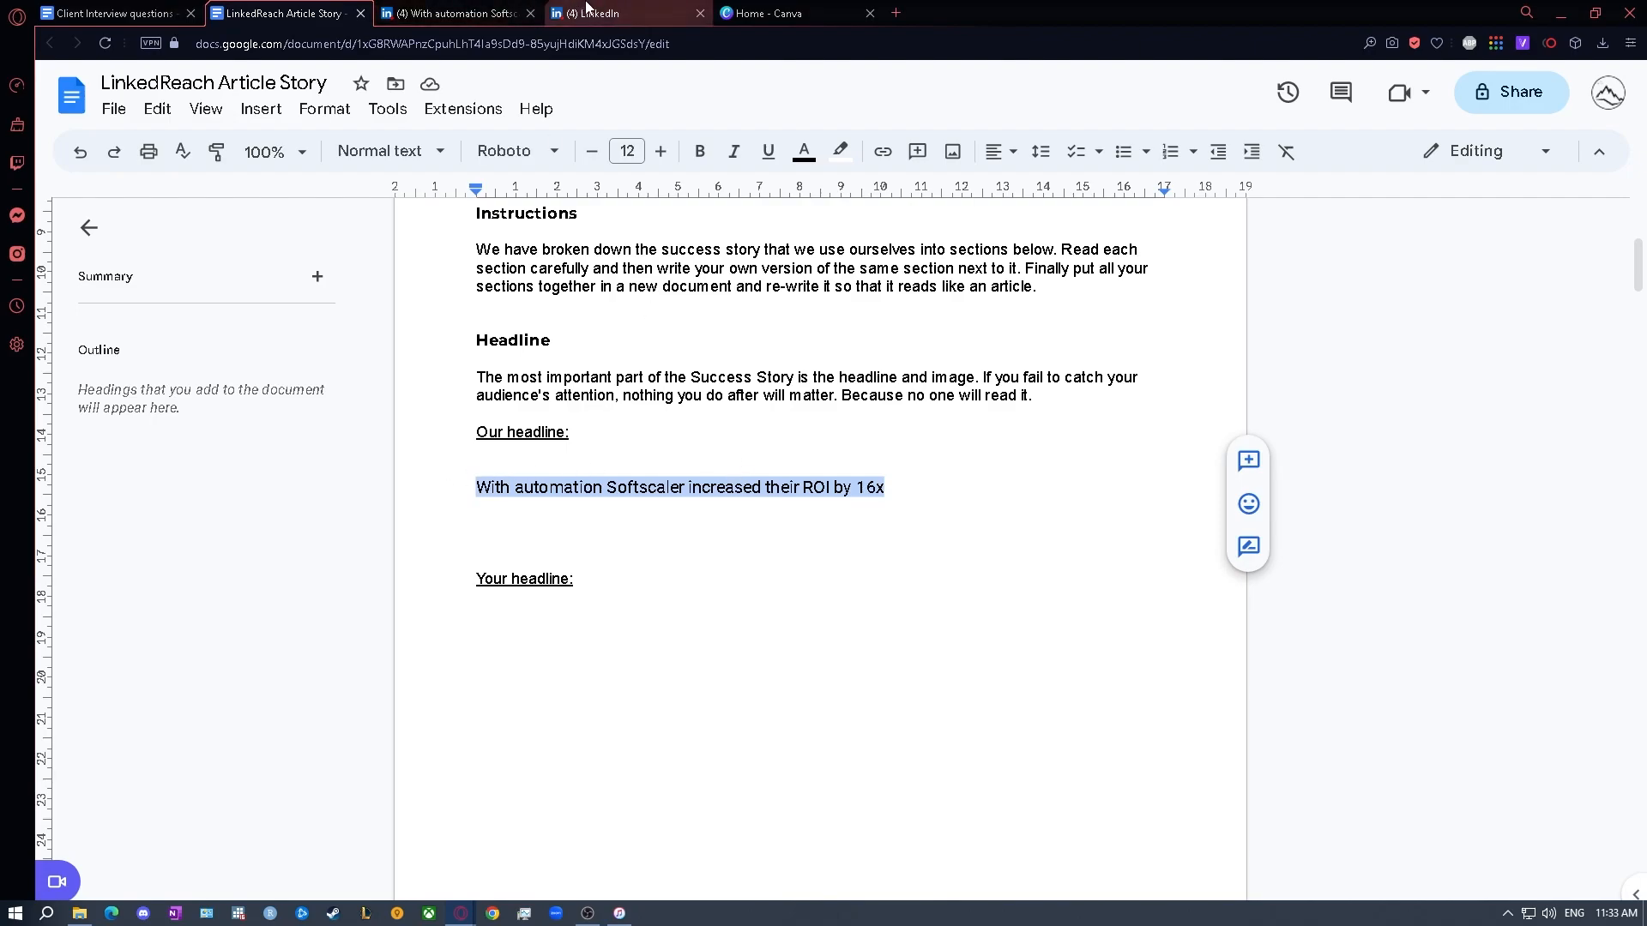
key("ctrl+v")
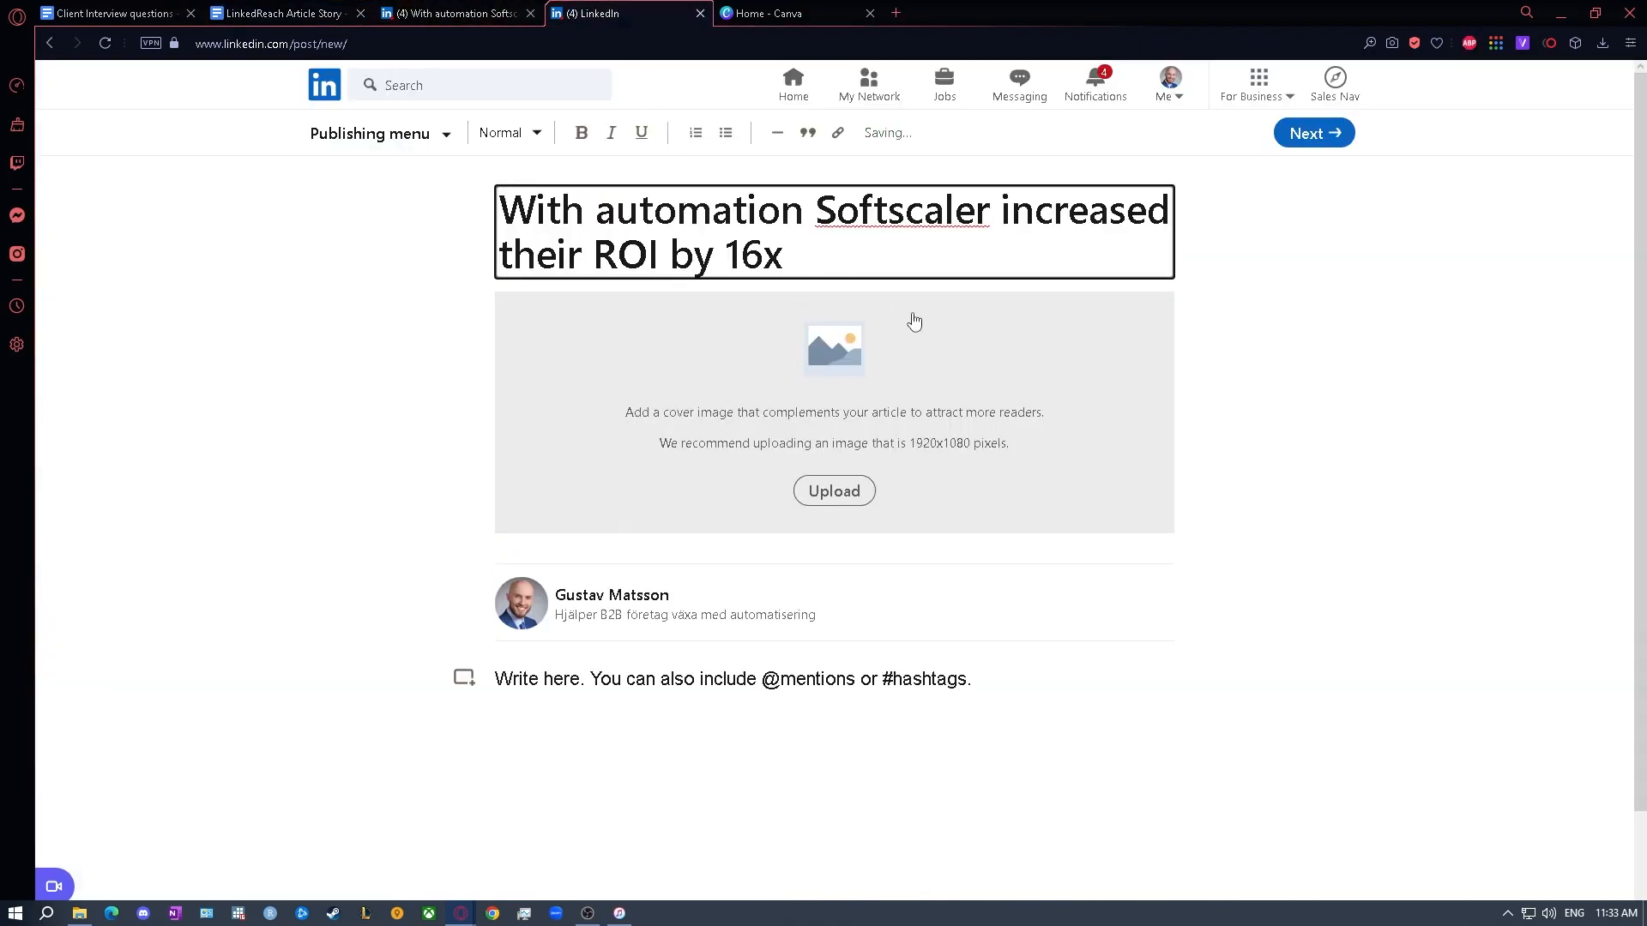
- Copy the "Our lead" text from the template document into the article body and remove the empty line before the quote
scroll(522, 455, "down", 2)
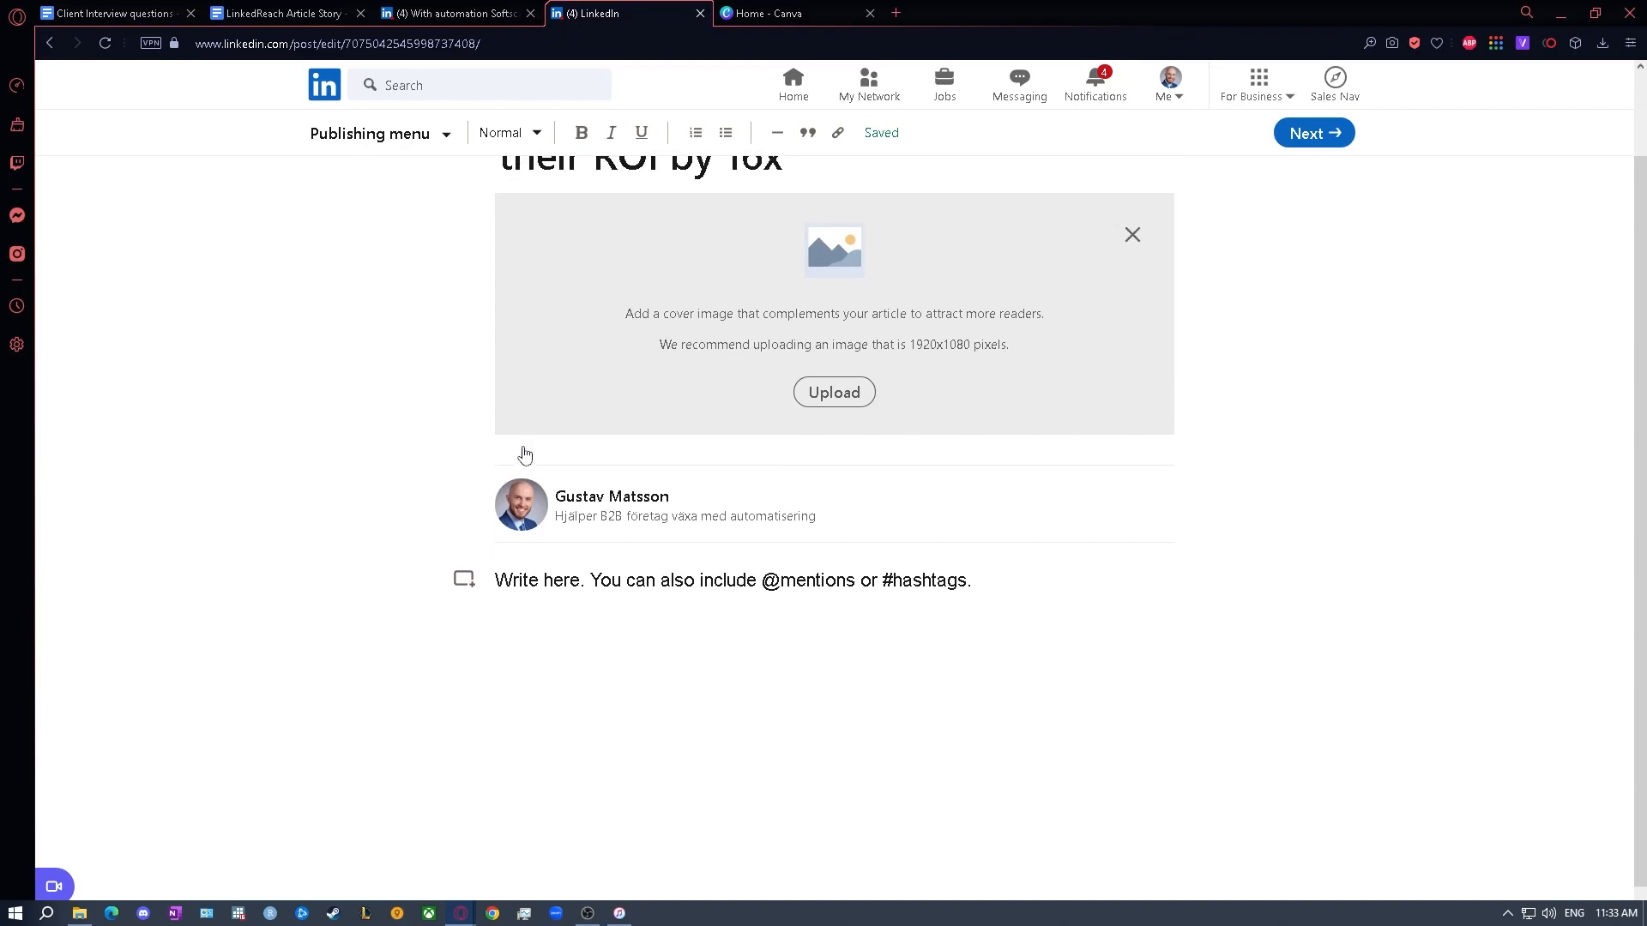
left_click(926, 574)
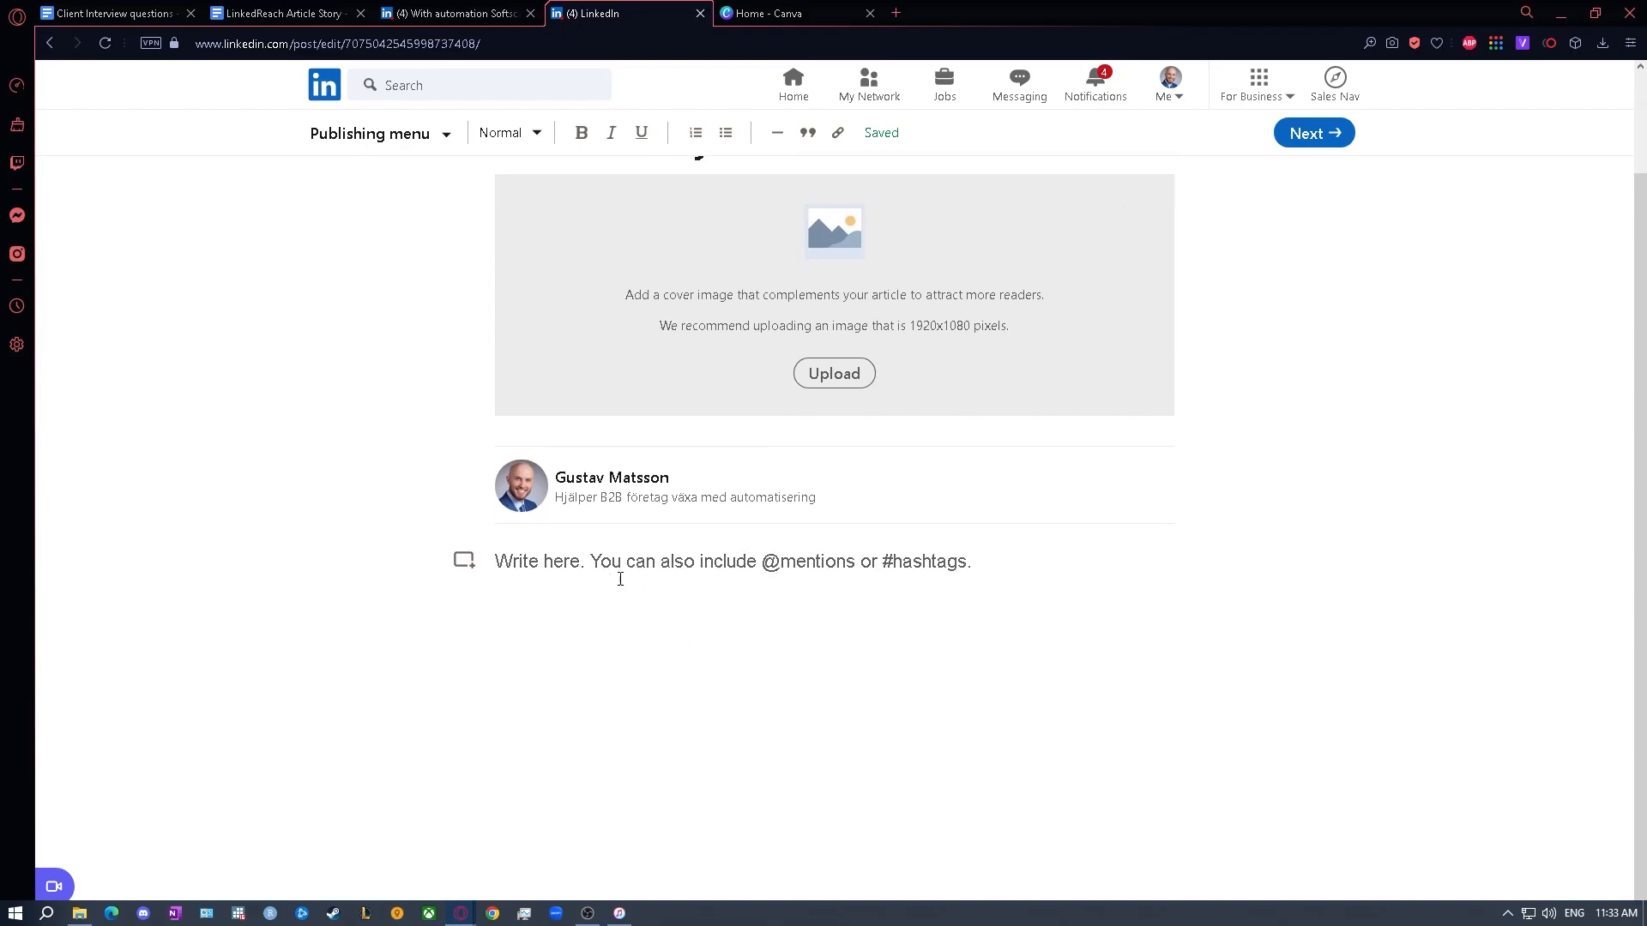
left_click(320, 6)
scroll(656, 442, "down", 10)
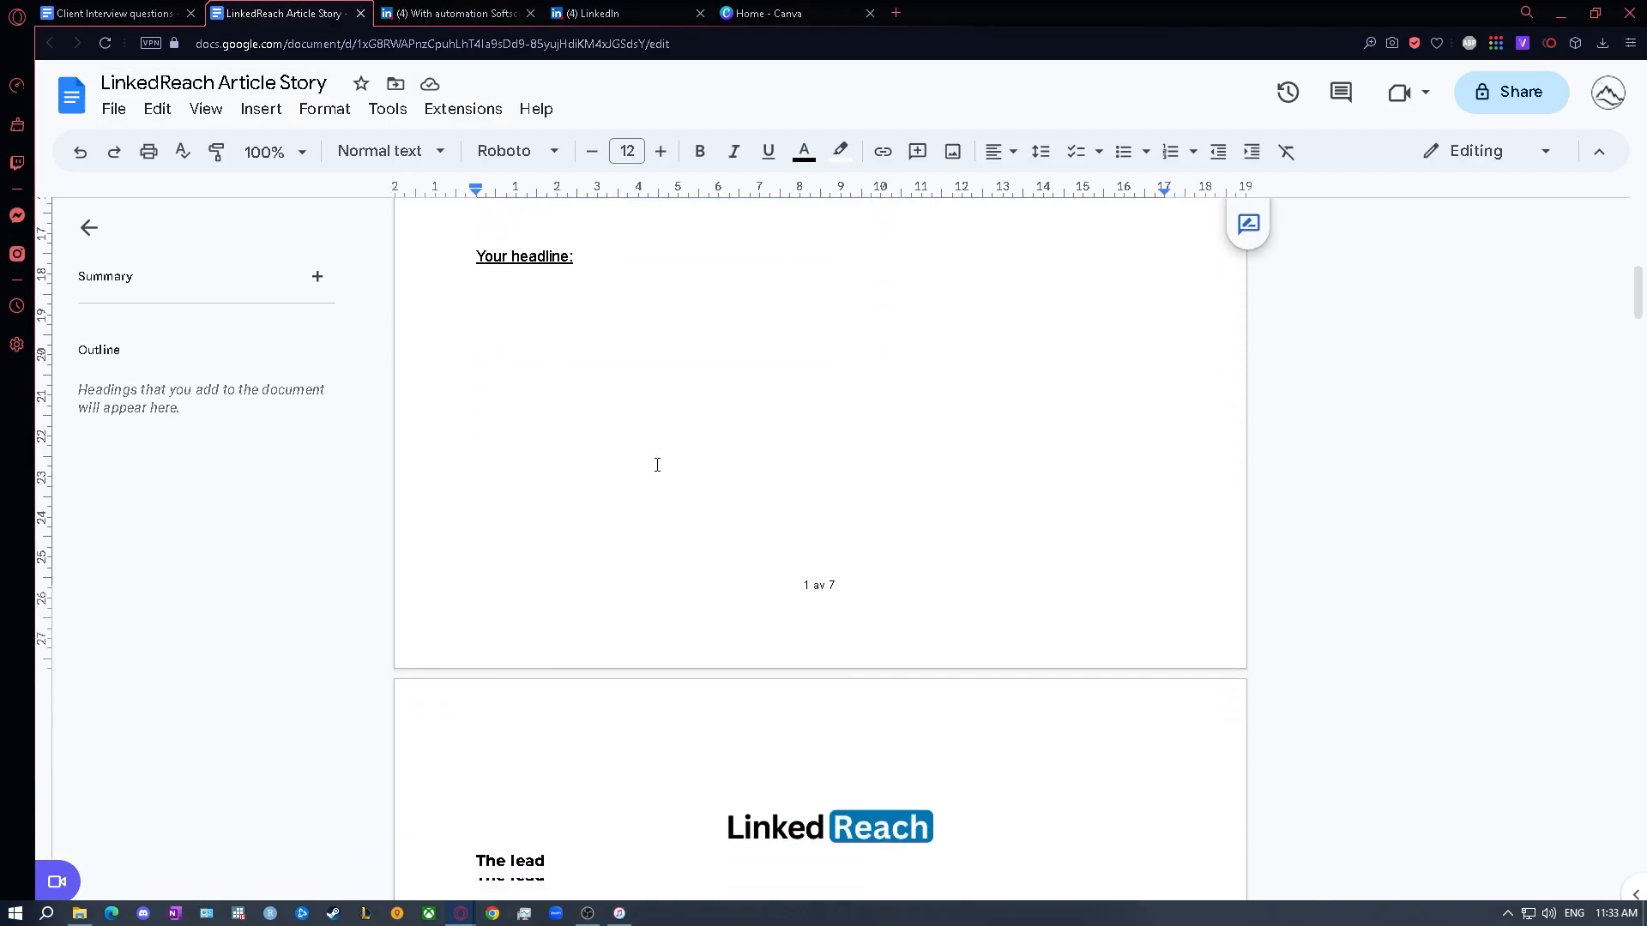
left_click_drag(656, 429, 465, 343)
key("ctrl+c")
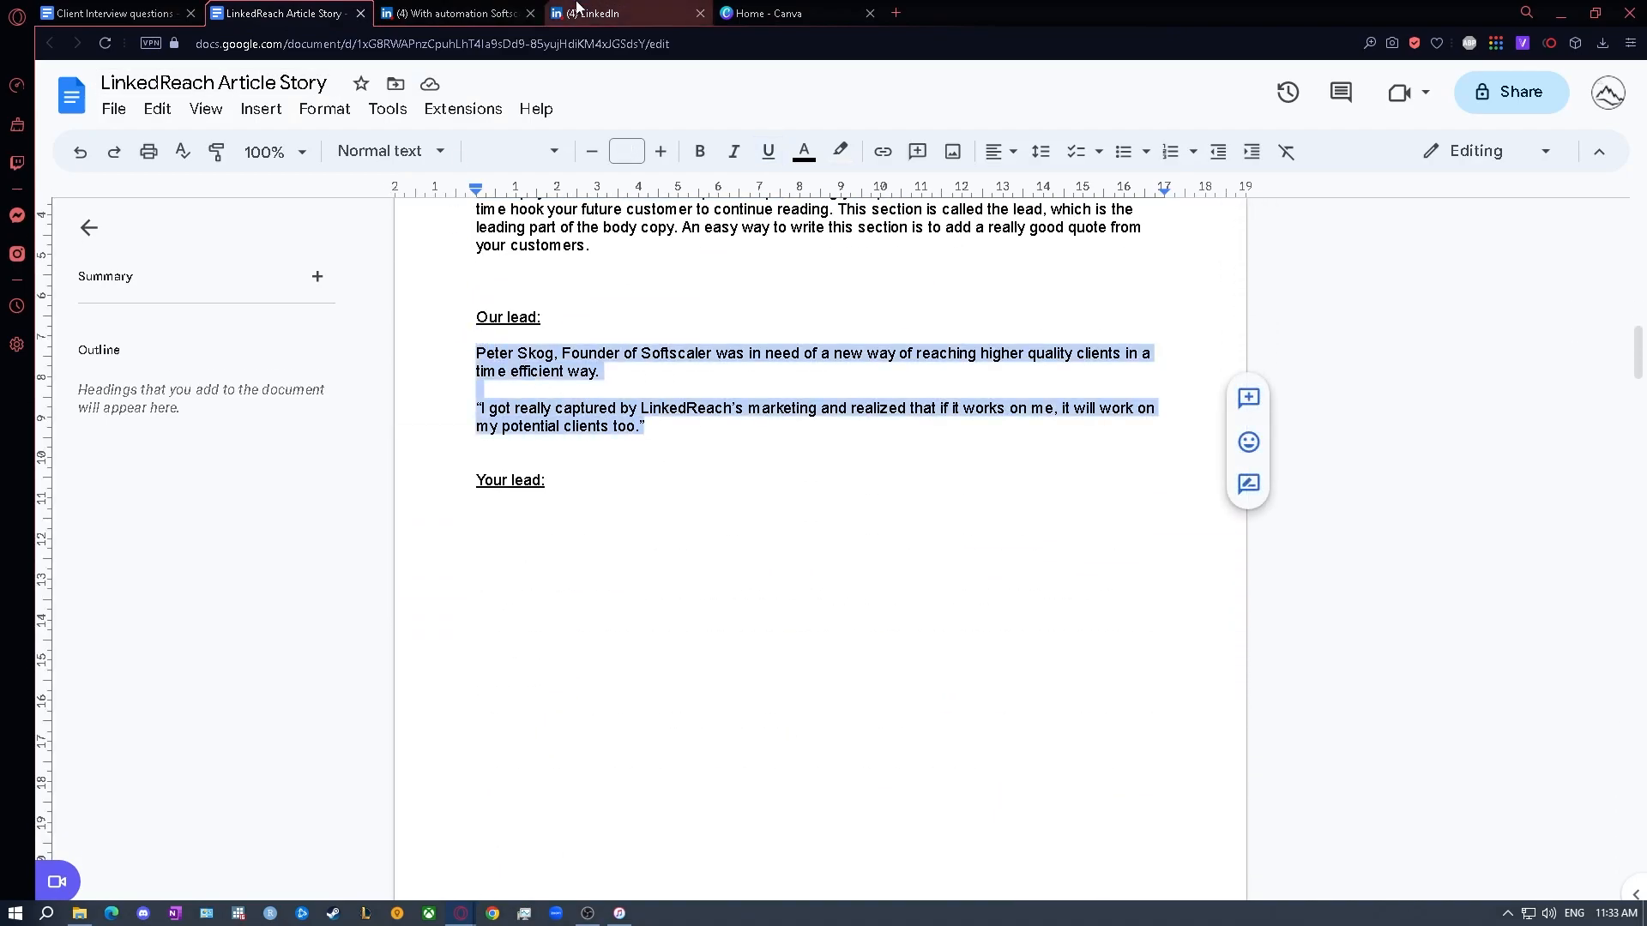
left_click(592, 13)
key("ctrl+v")
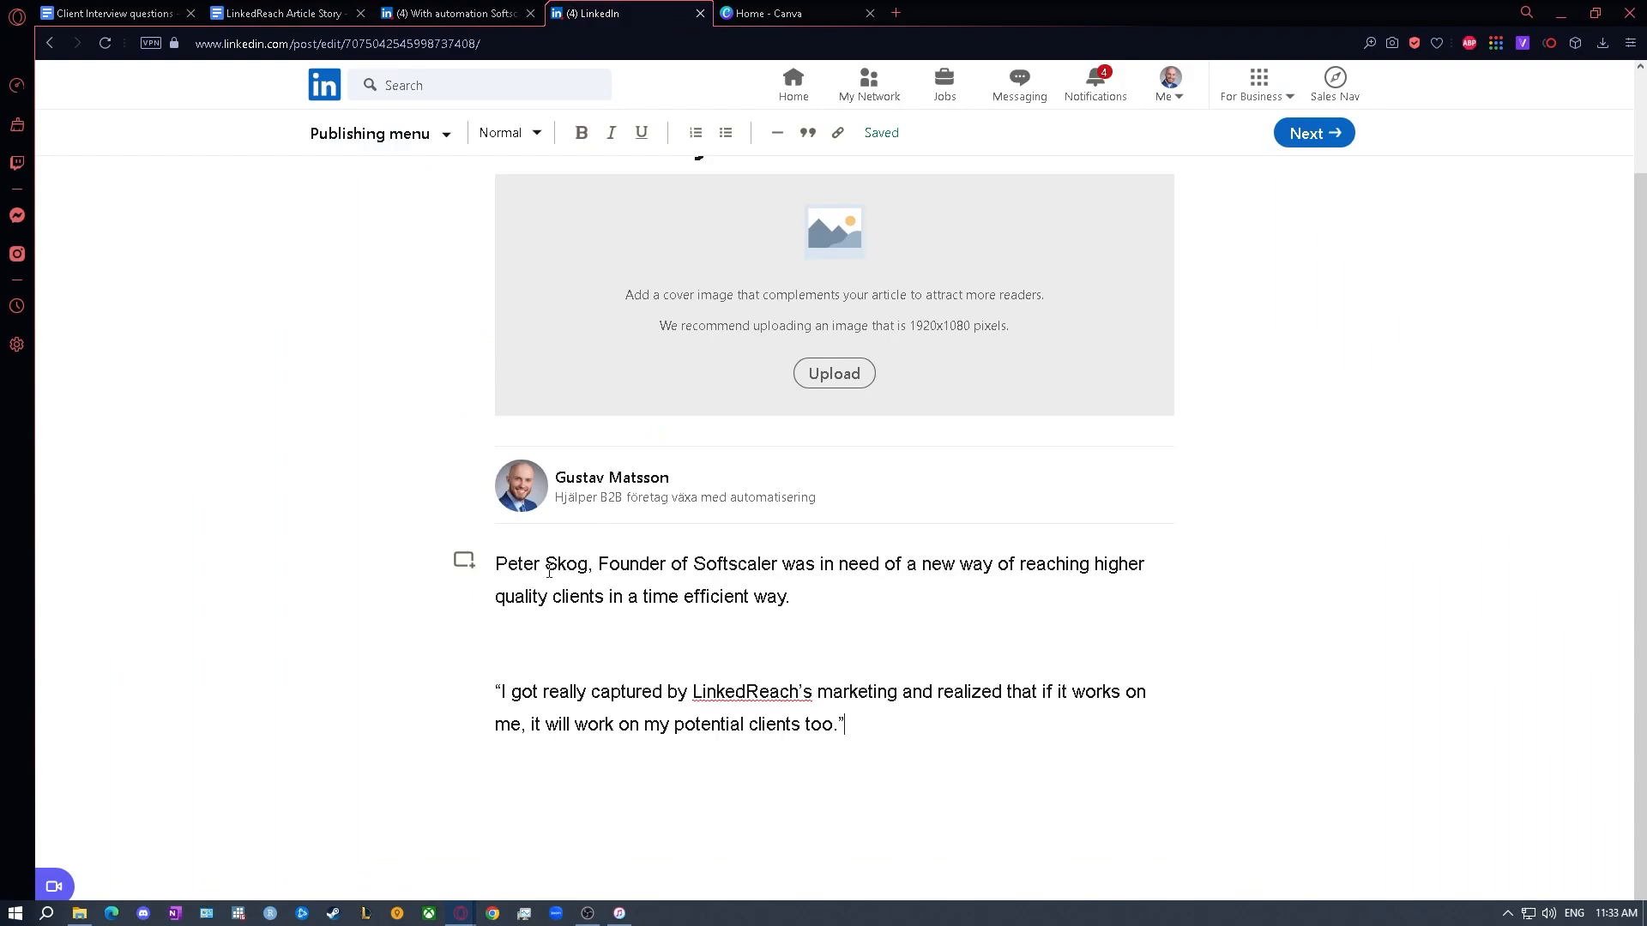
key("BackSpace")
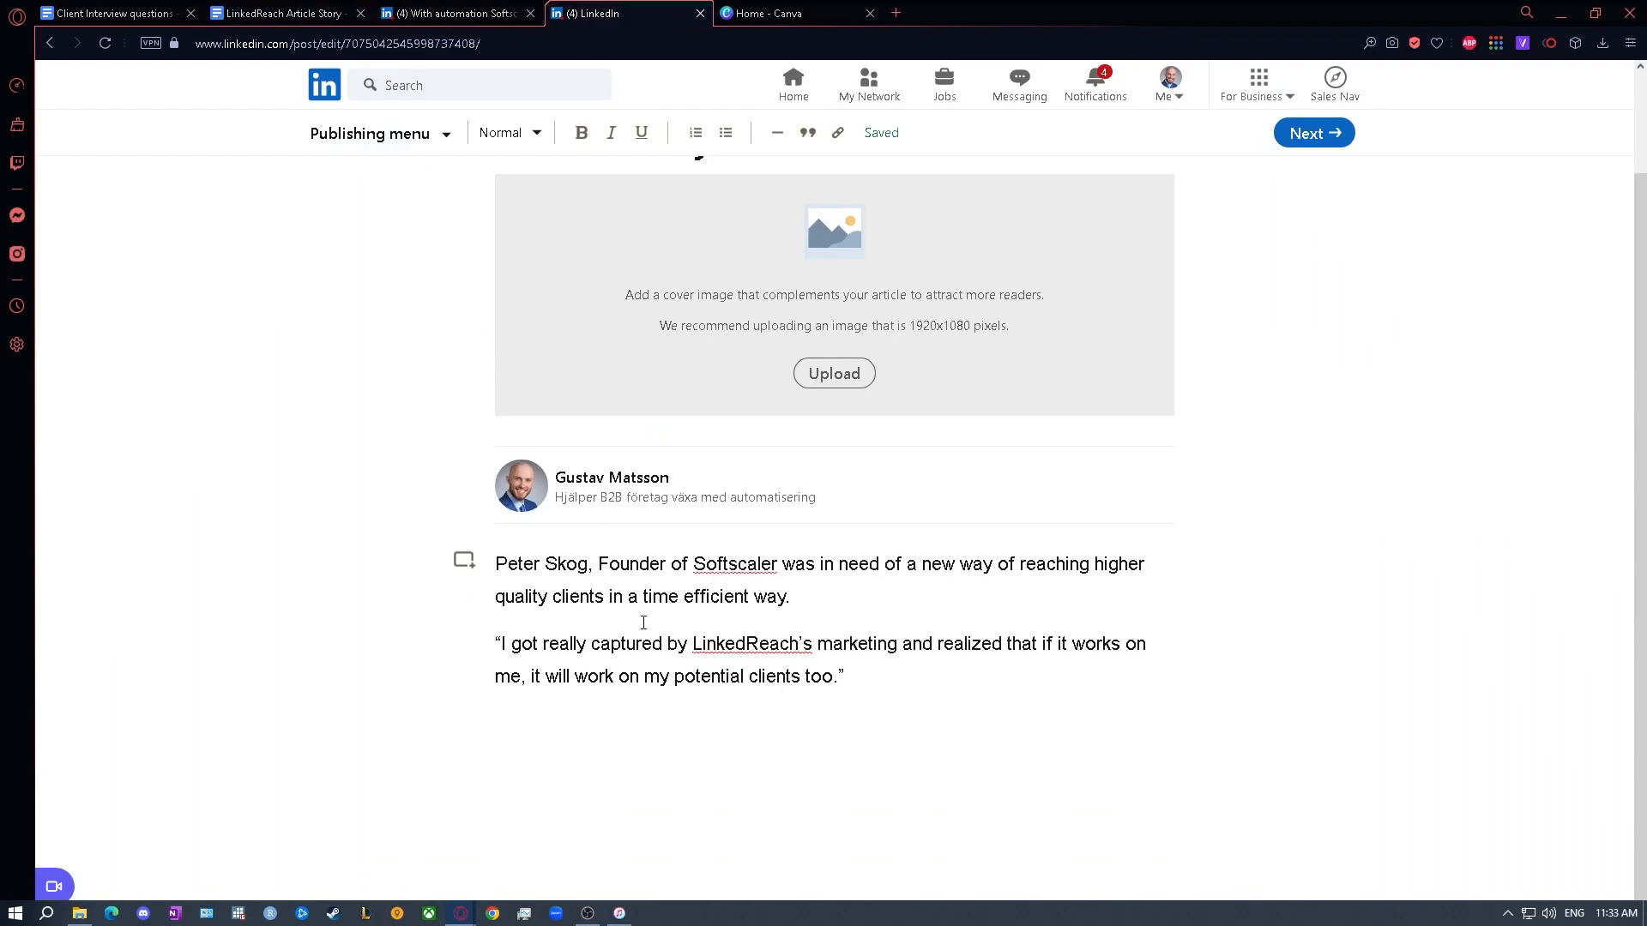
- Format the customer's quote in the lead as an italic blockquote
left_click_drag(881, 686, 491, 645)
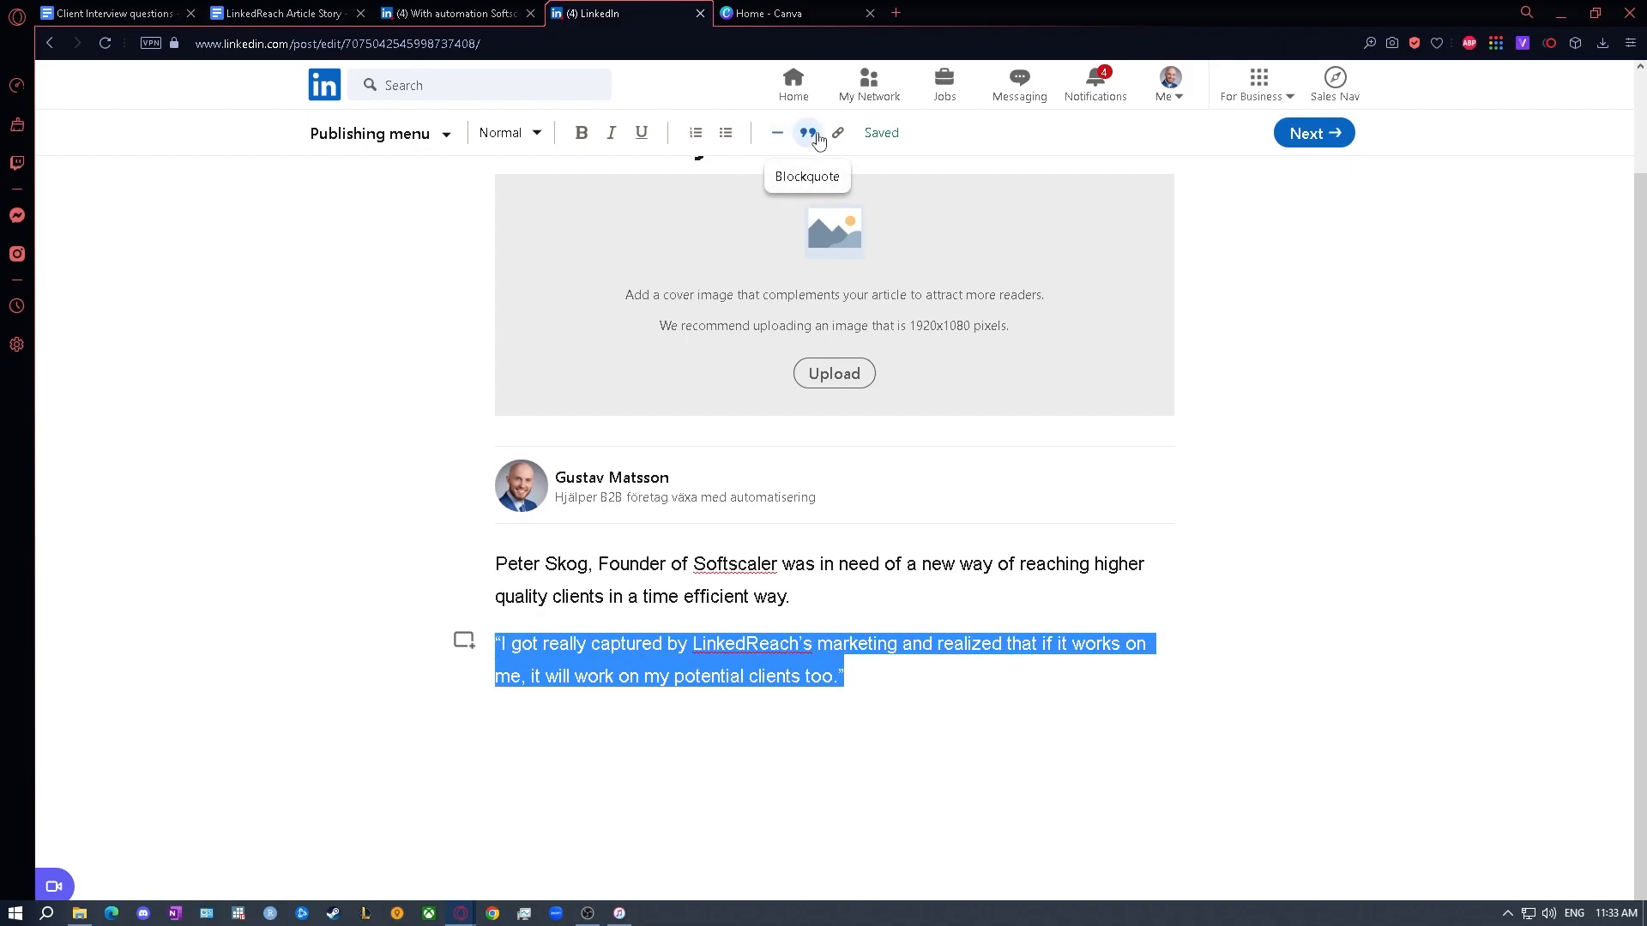
left_click(818, 137)
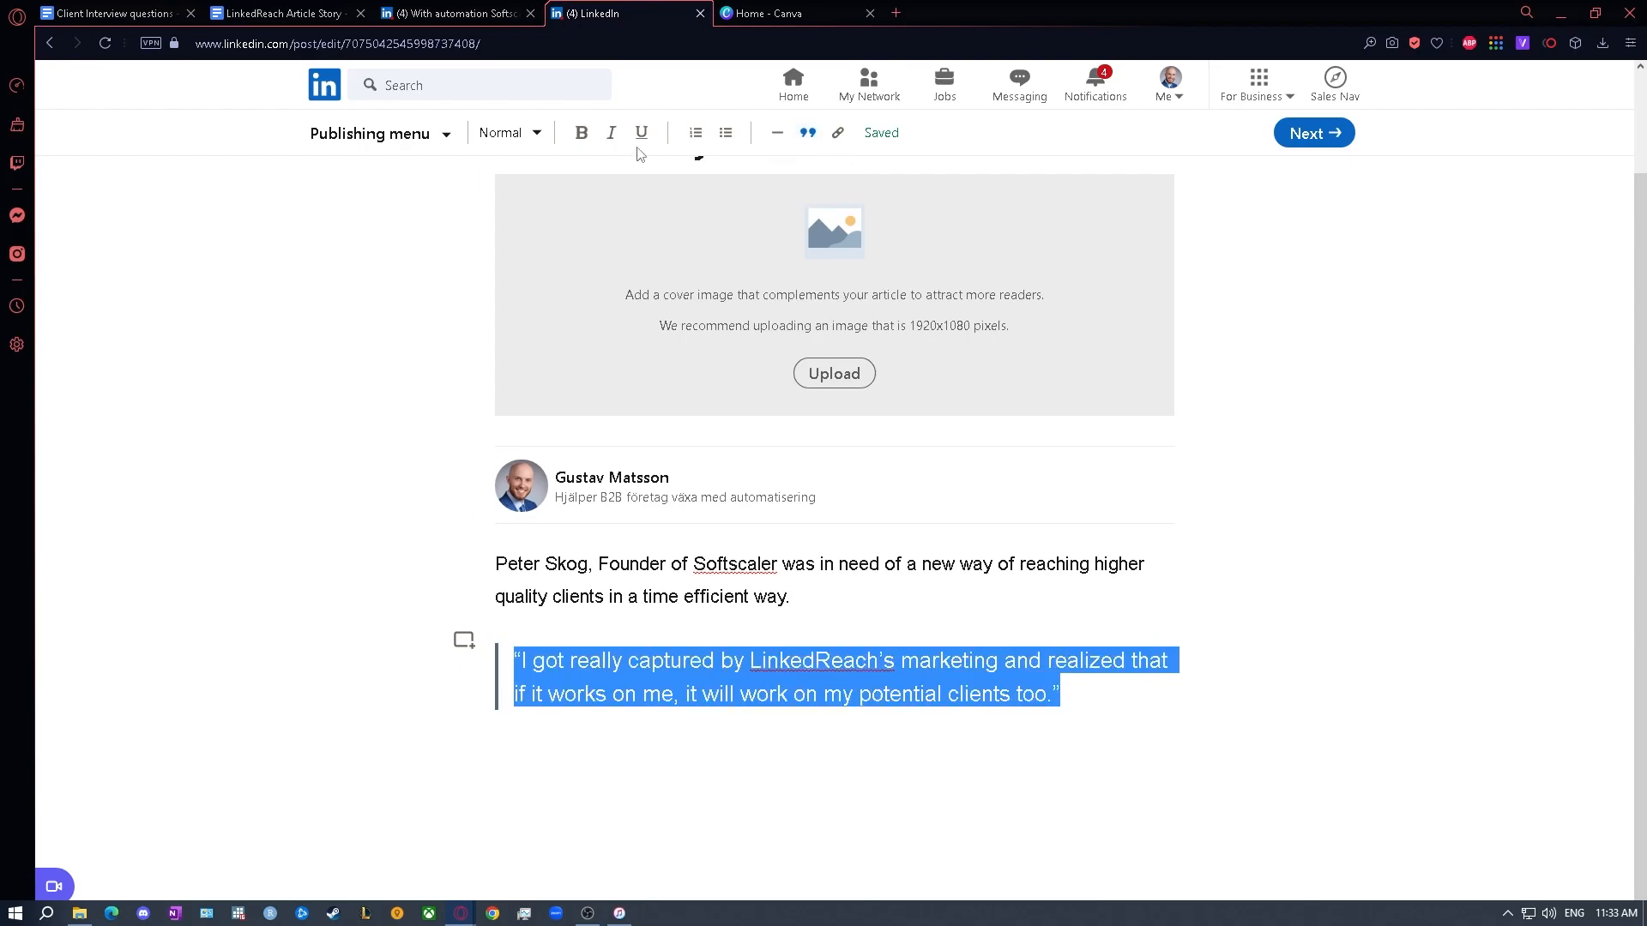
left_click(605, 137)
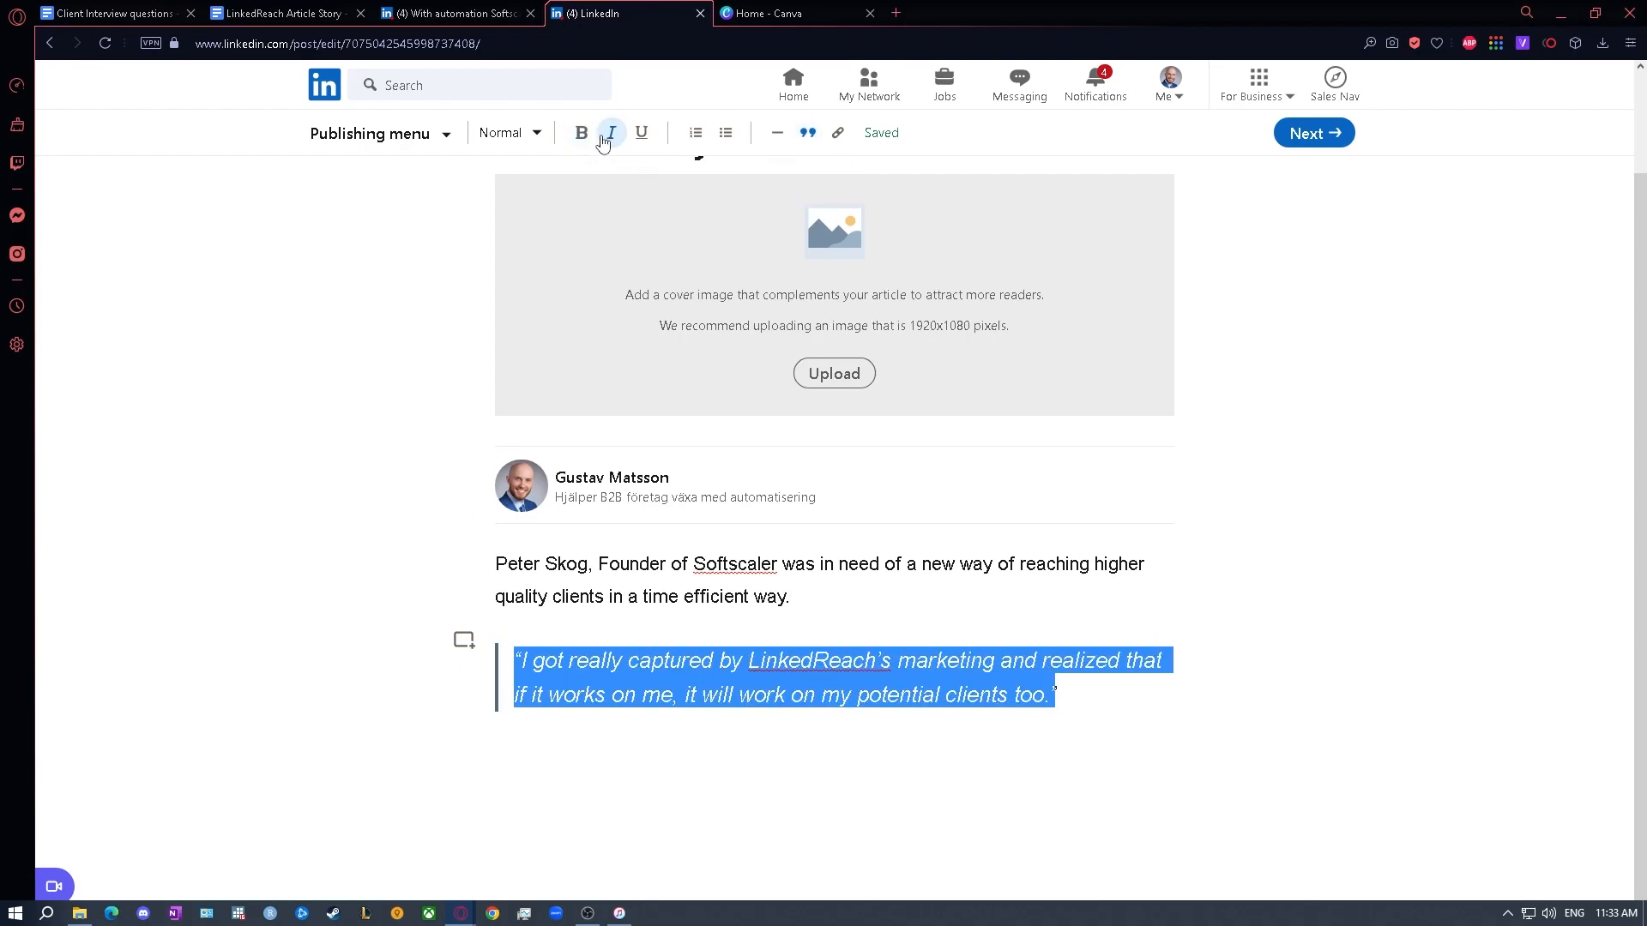
left_click(905, 762)
left_click(1080, 707)
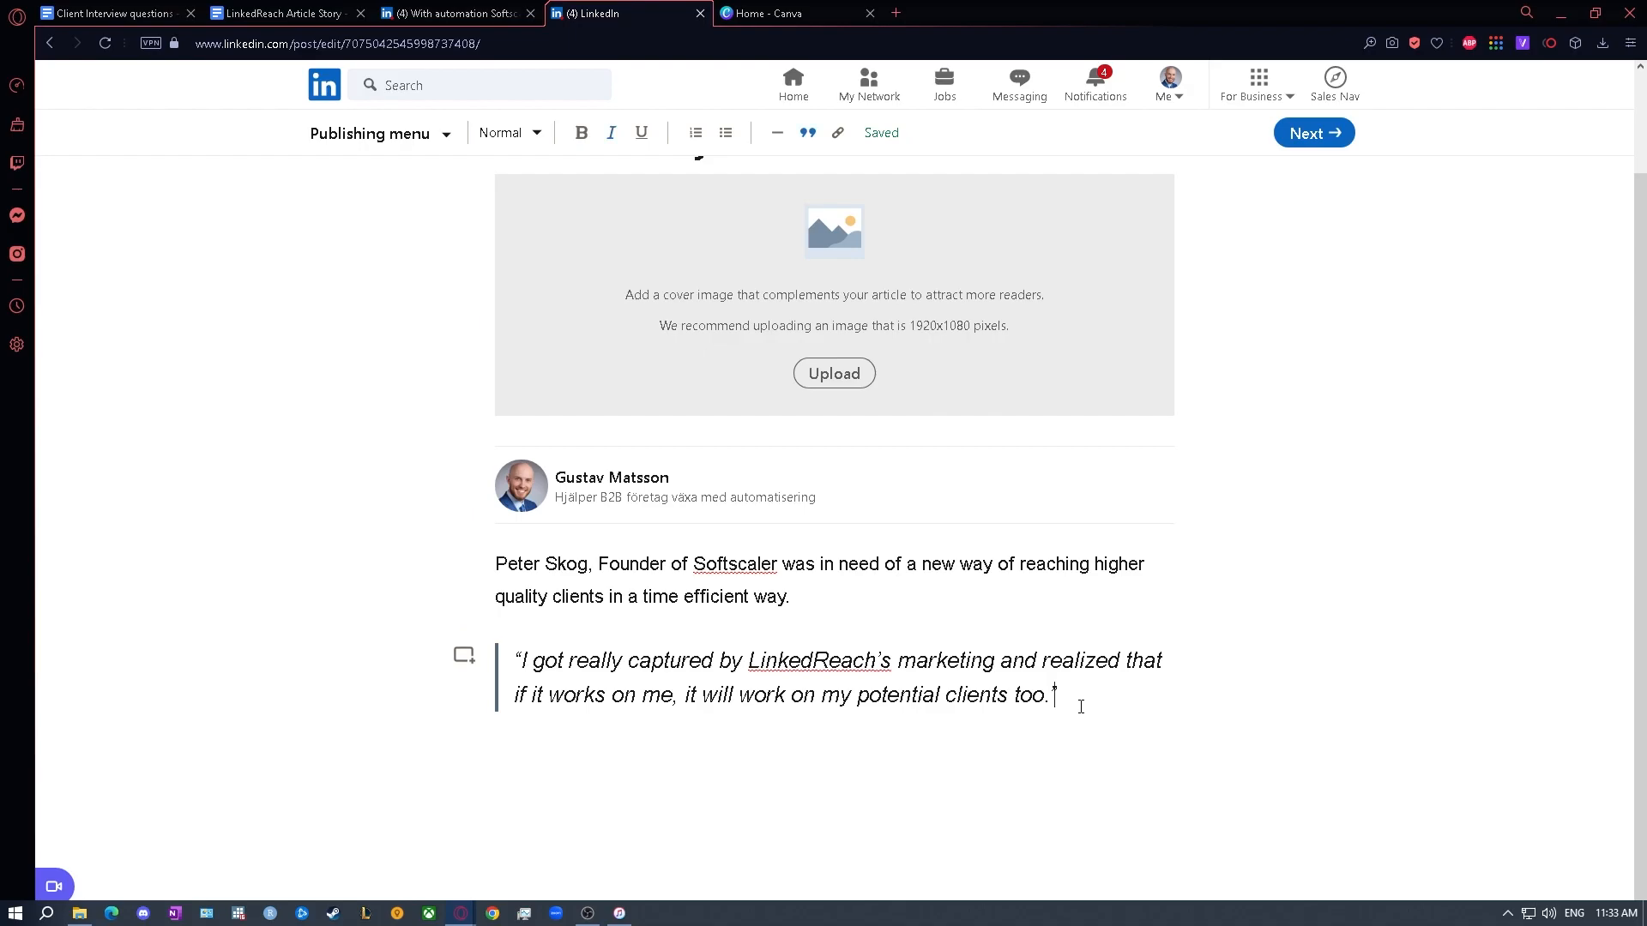
- Start a new line below the blockquote and select the "Our Proof" paragraph in the template document for copying
key("Return")
left_click(283, 13)
scroll(657, 406, "down", 10)
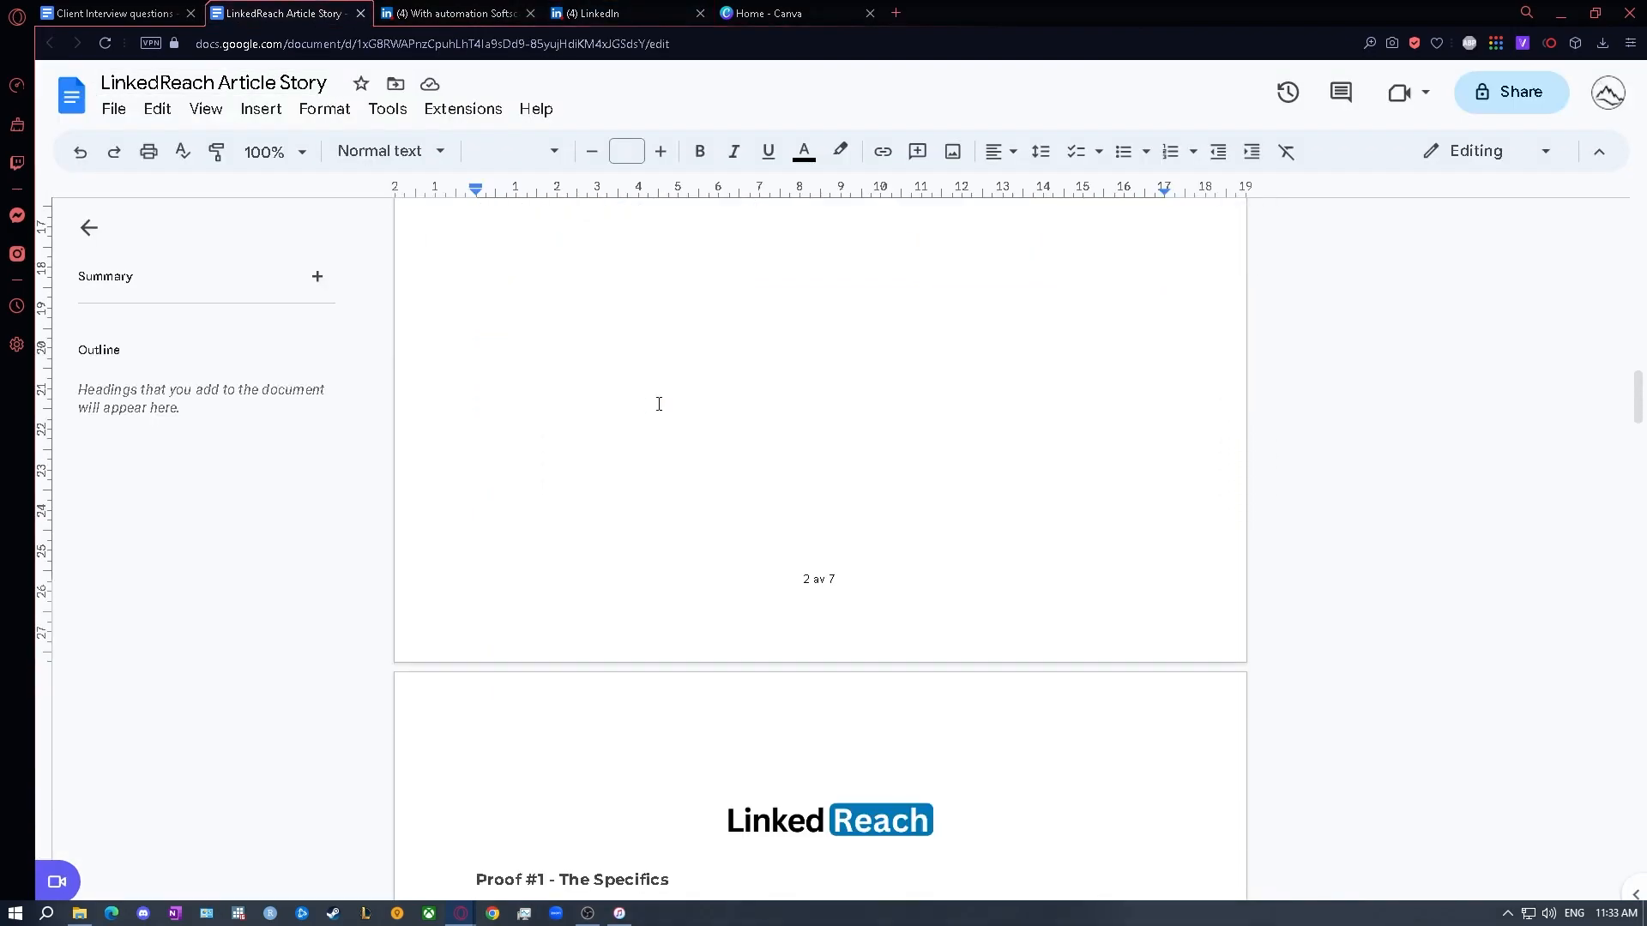
left_click(575, 487)
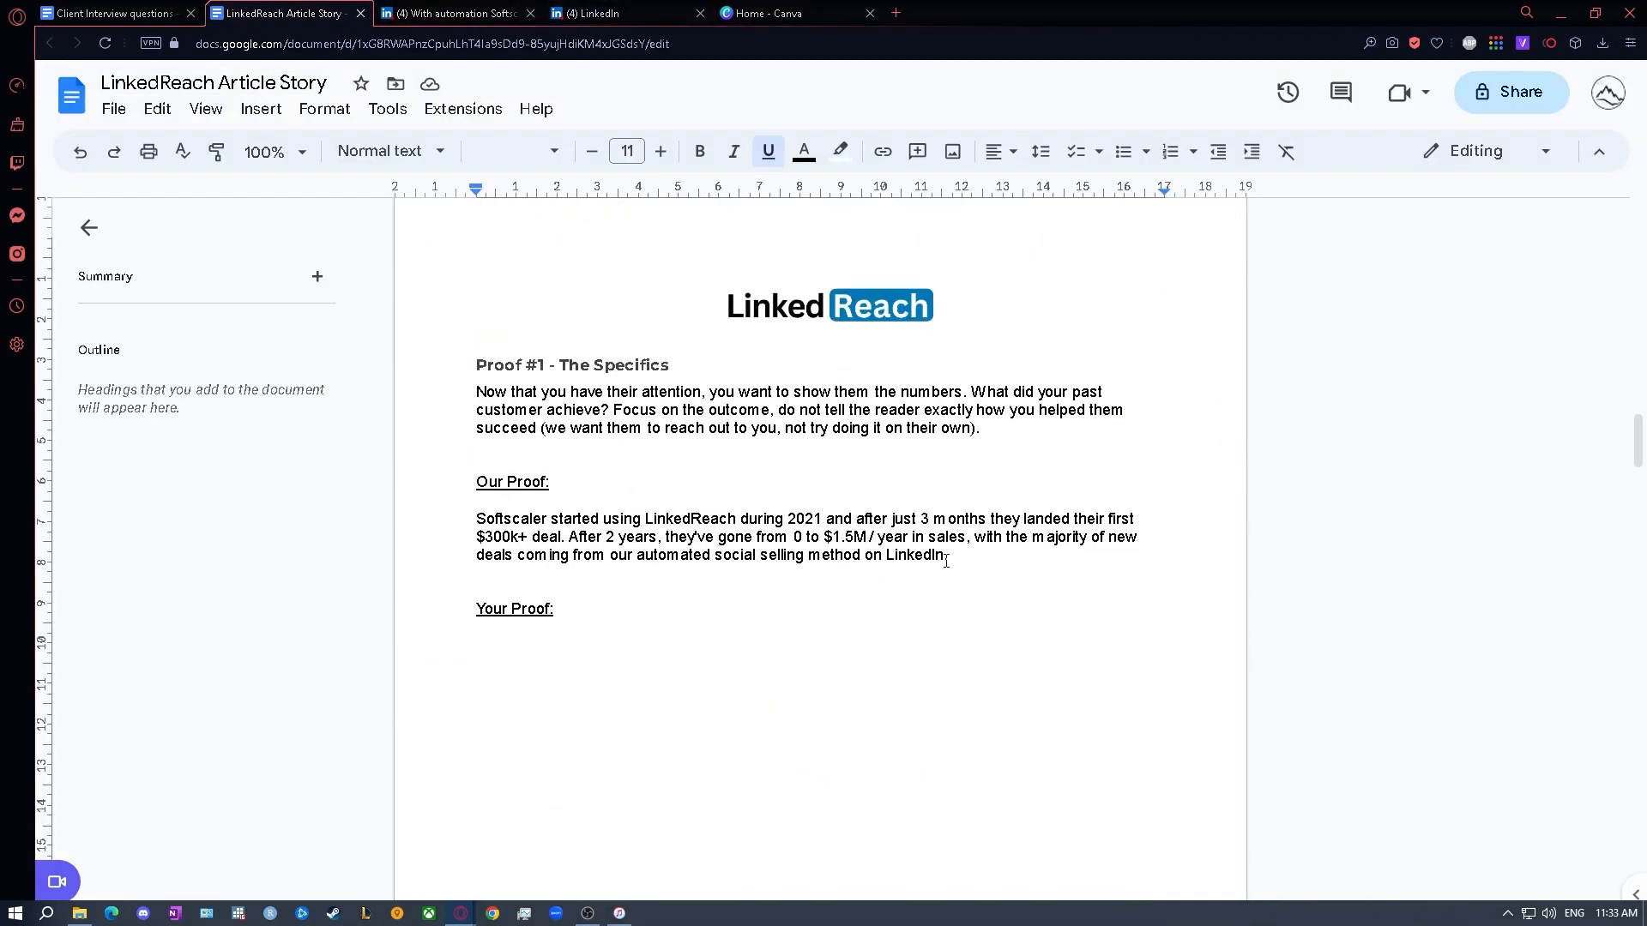
left_click_drag(952, 558, 456, 525)
key("ctrl+c")
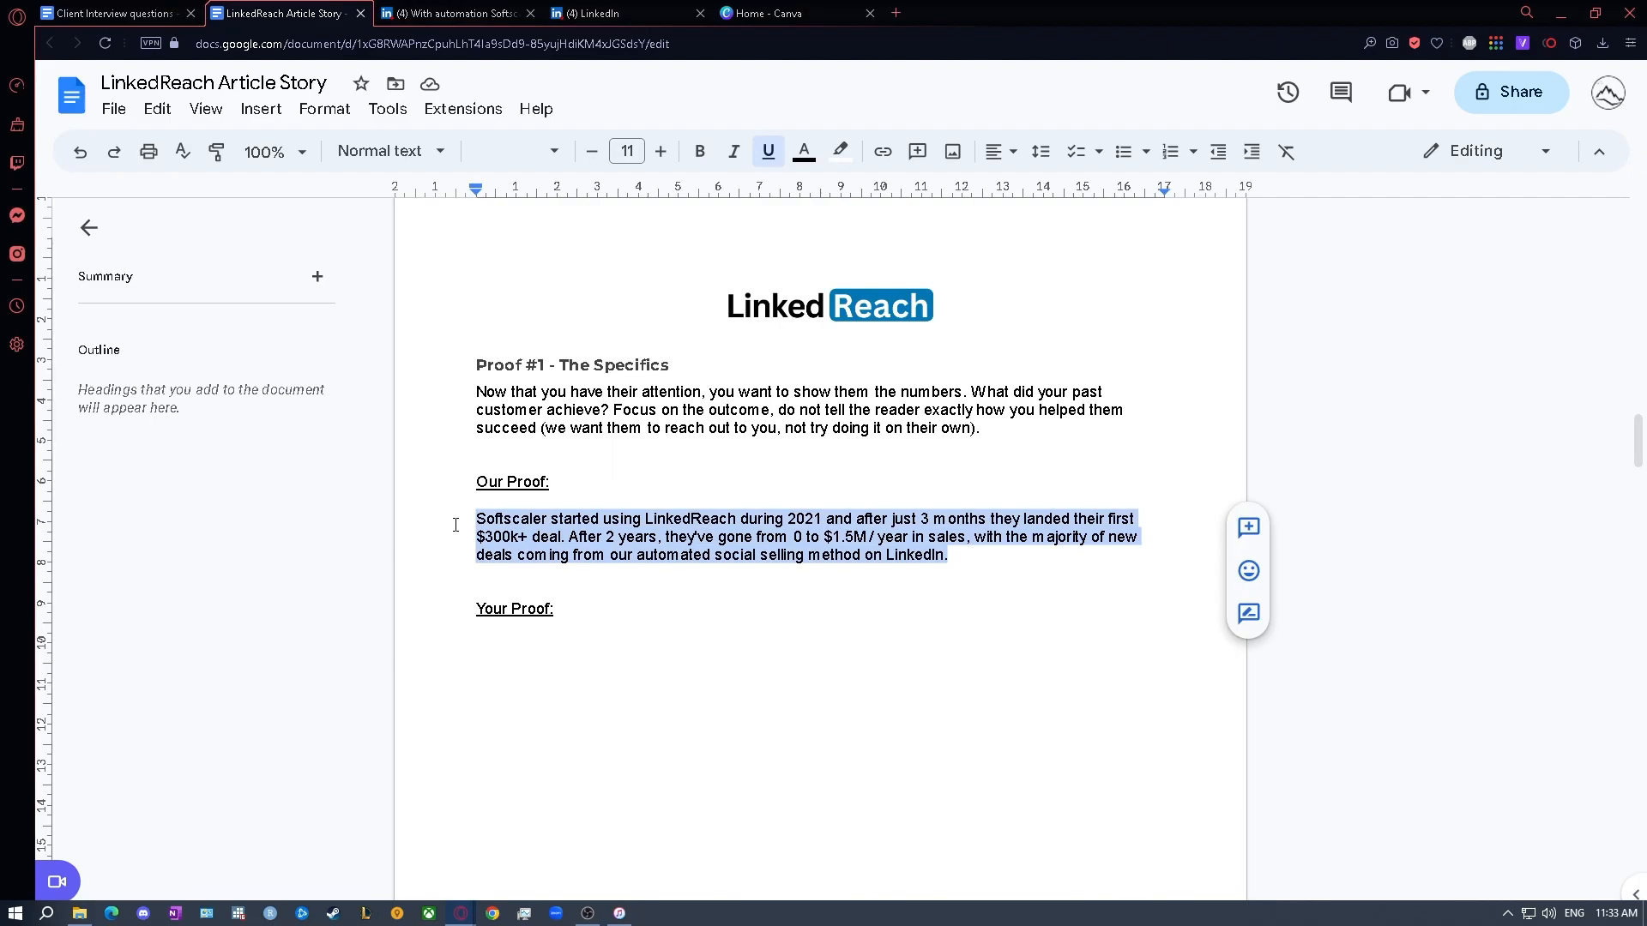
- Compare with the published Softscaler article, and paste the proof paragraph below the draft's blockquote, followed by empty lines
left_click(451, 13)
scroll(725, 470, "down", 5)
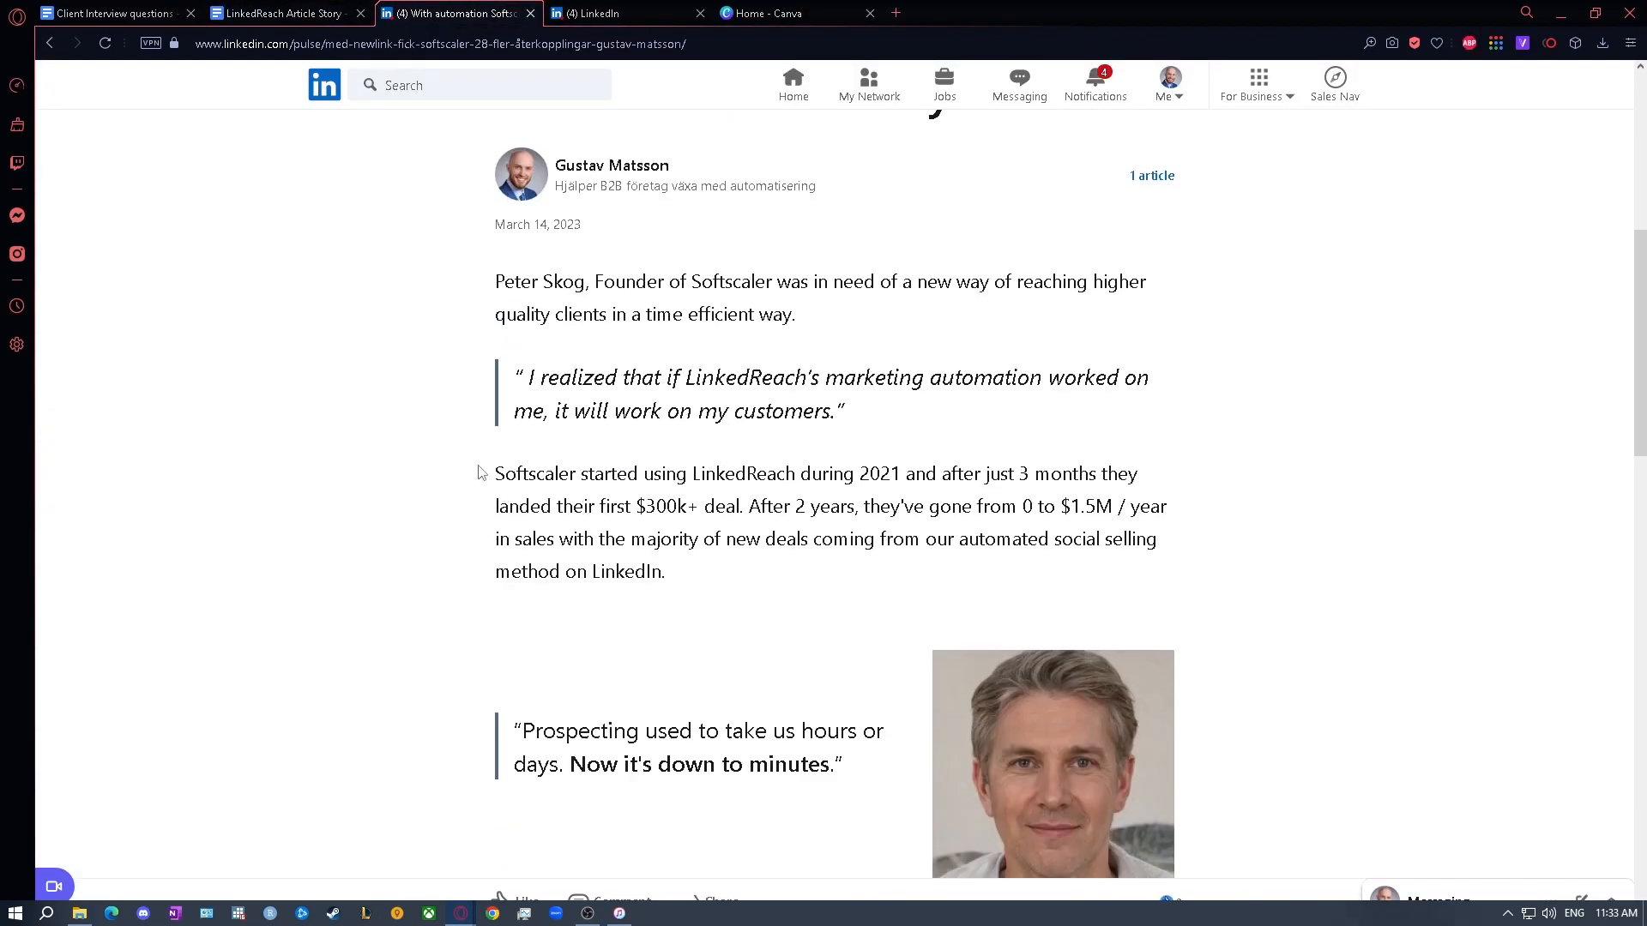
left_click_drag(512, 377, 870, 413)
left_click_drag(727, 542, 538, 474)
left_click(699, 493)
left_click(617, 14)
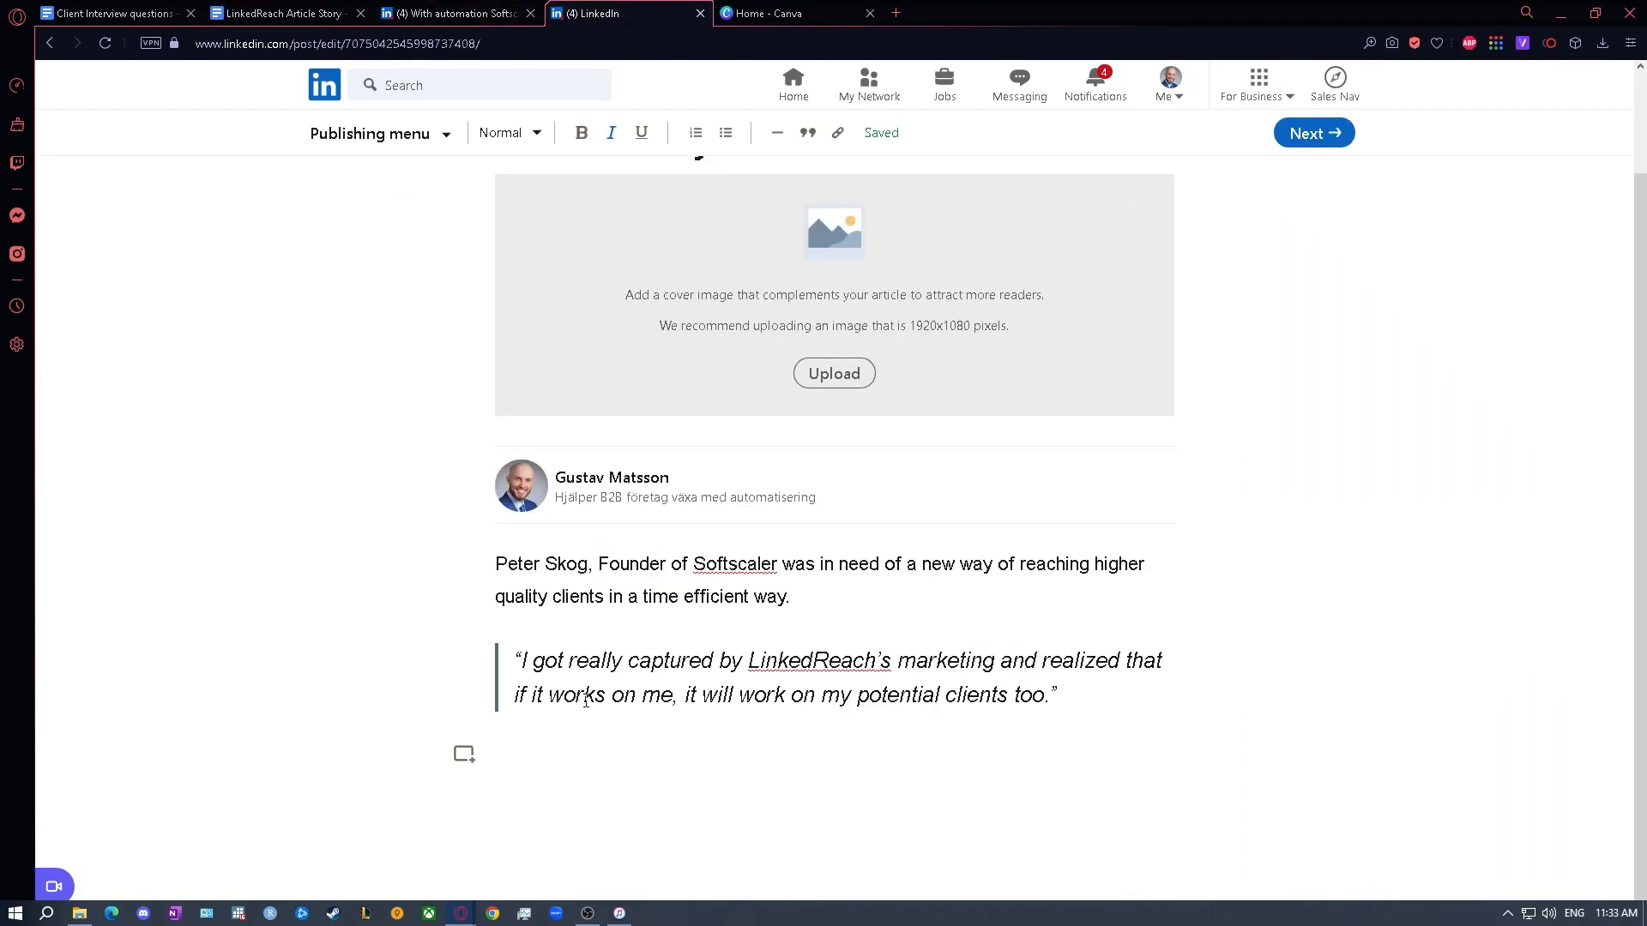
key("ctrl+v")
scroll(685, 728, "down", 1)
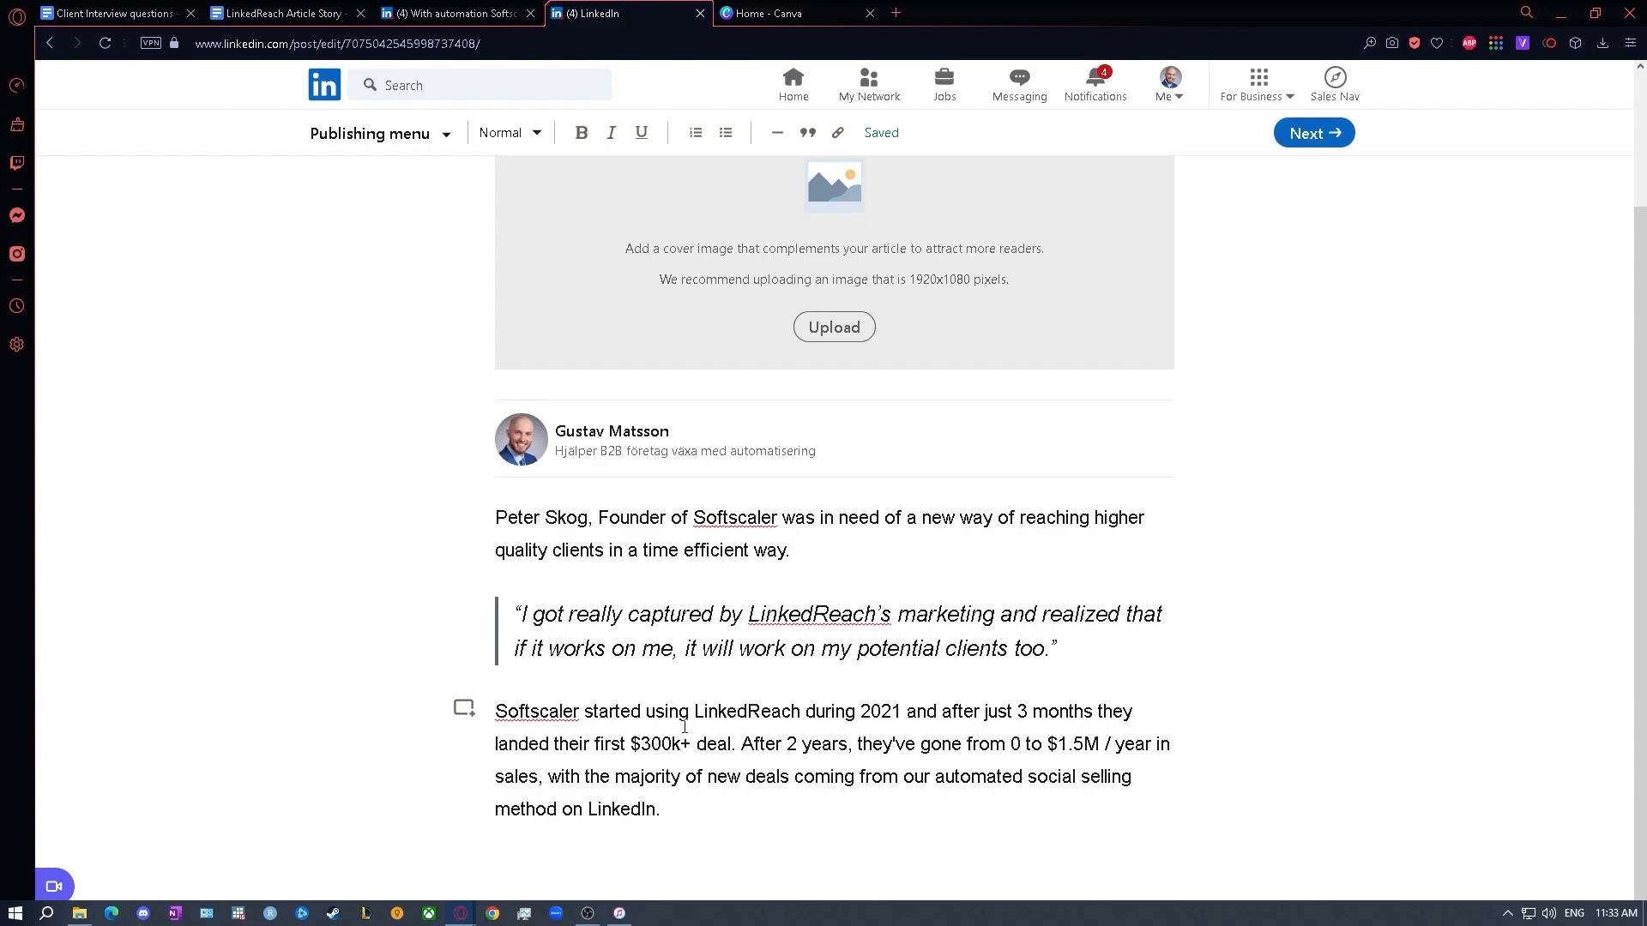
key("Return")
scroll(764, 633, "down", 1)
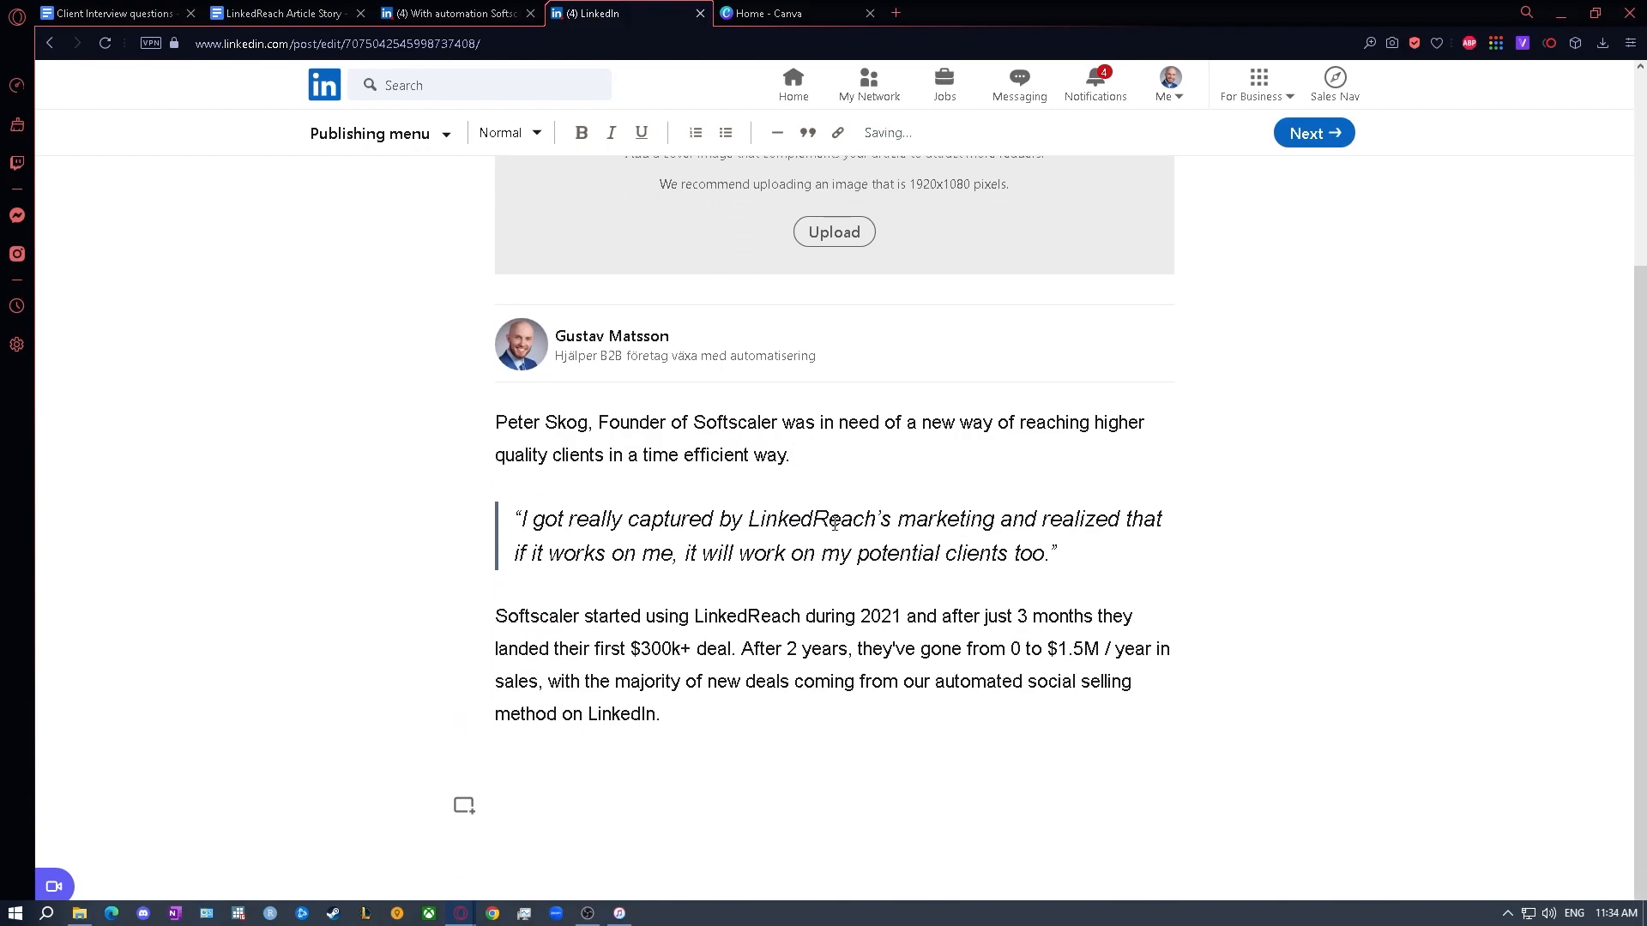
- Examine the template's "Proof, proof and more proof" section and how the published article arranges the client's photo, quote and closing sections
left_click(401, 12)
left_click(298, 10)
scroll(607, 434, "down", 10)
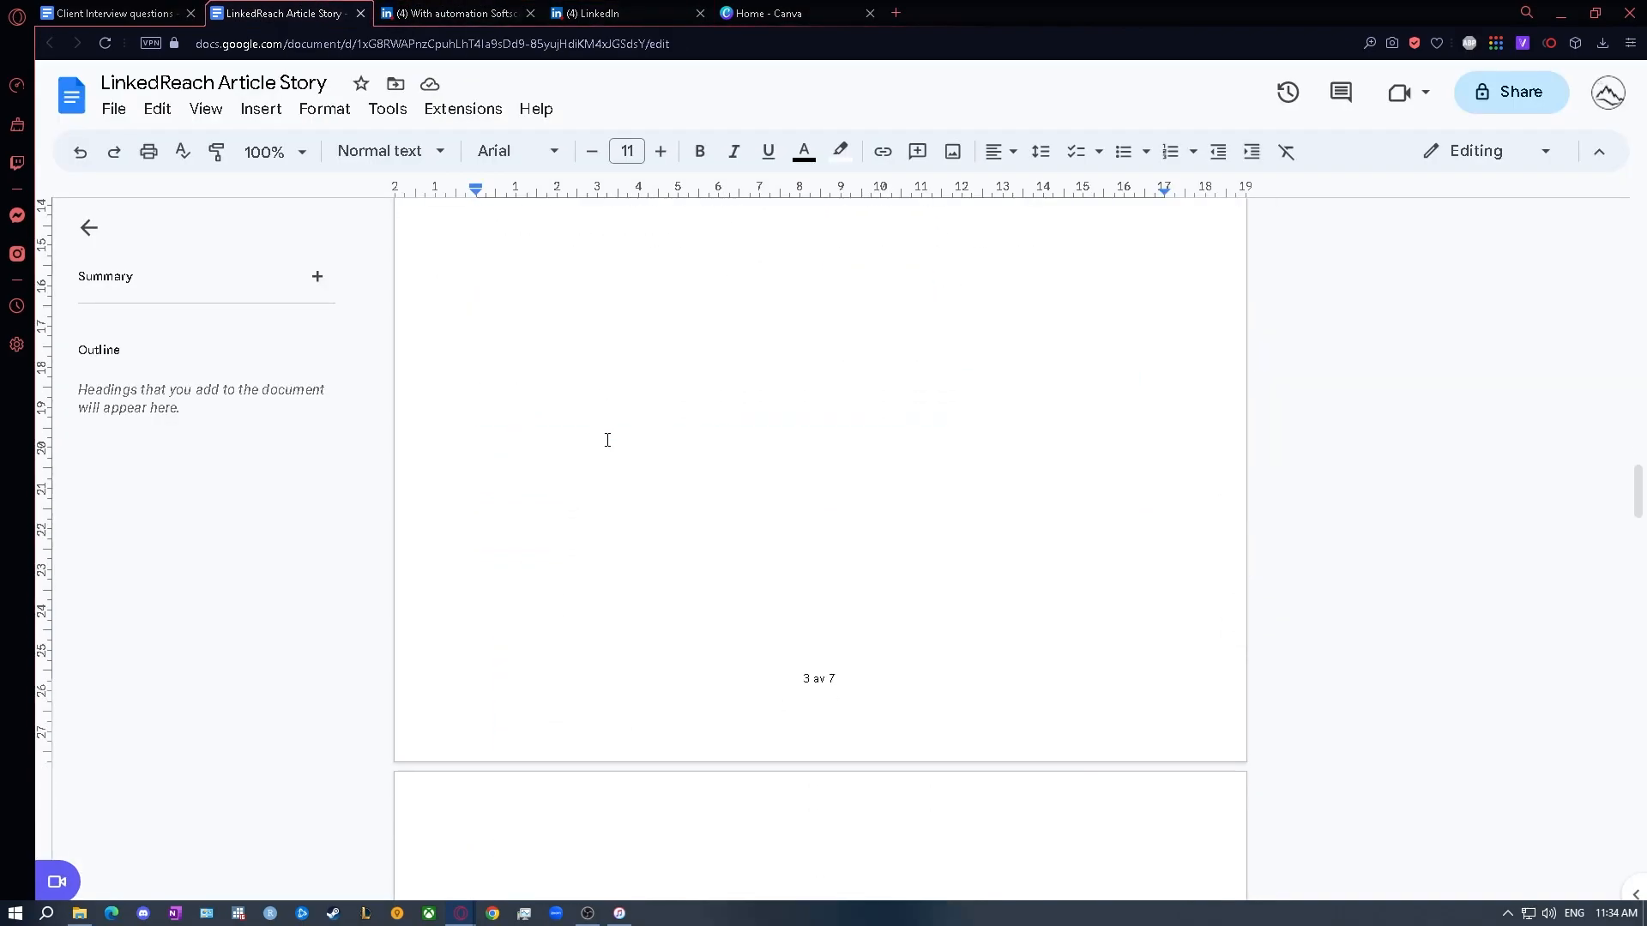
left_click(625, 518)
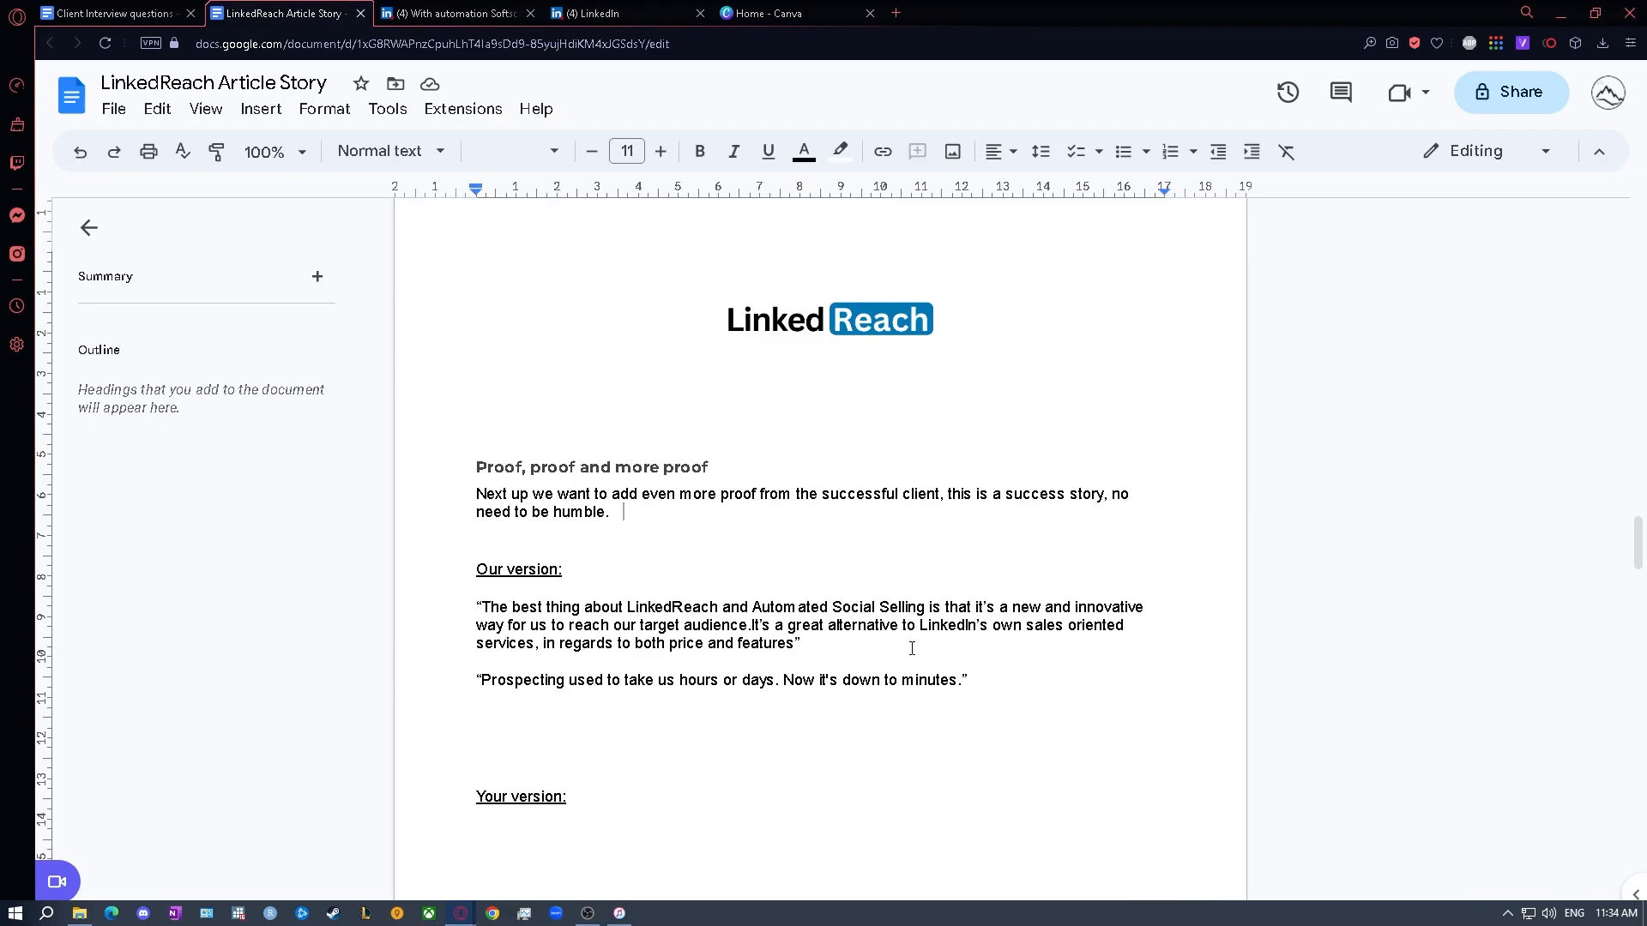
left_click(461, 8)
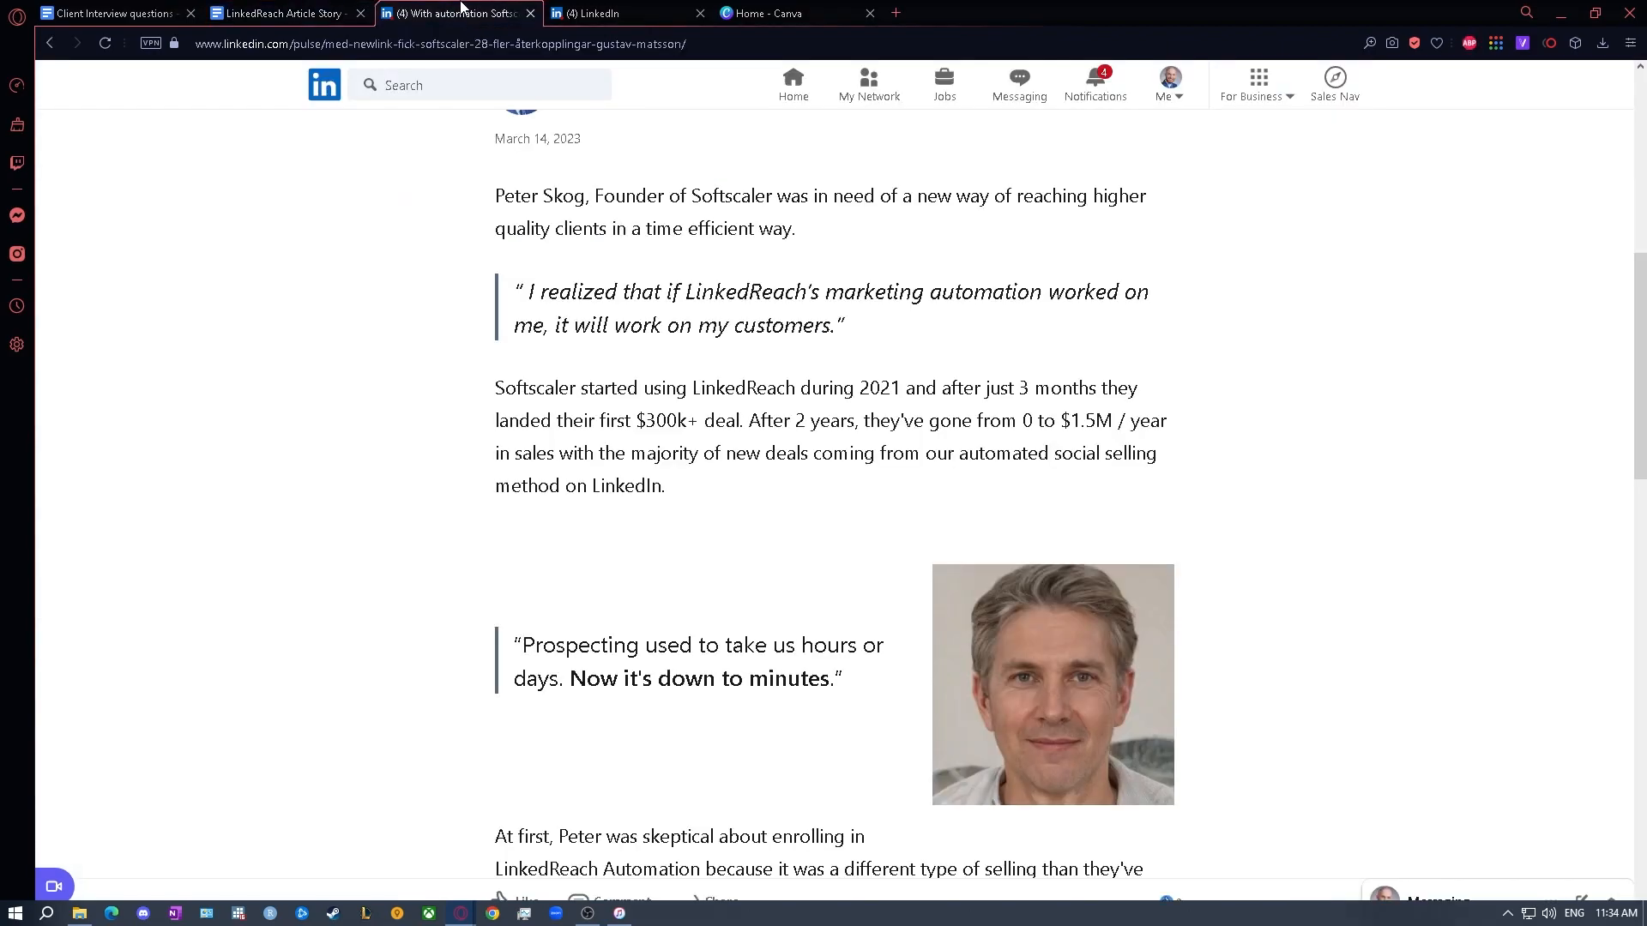
scroll(1080, 579, "down", 2)
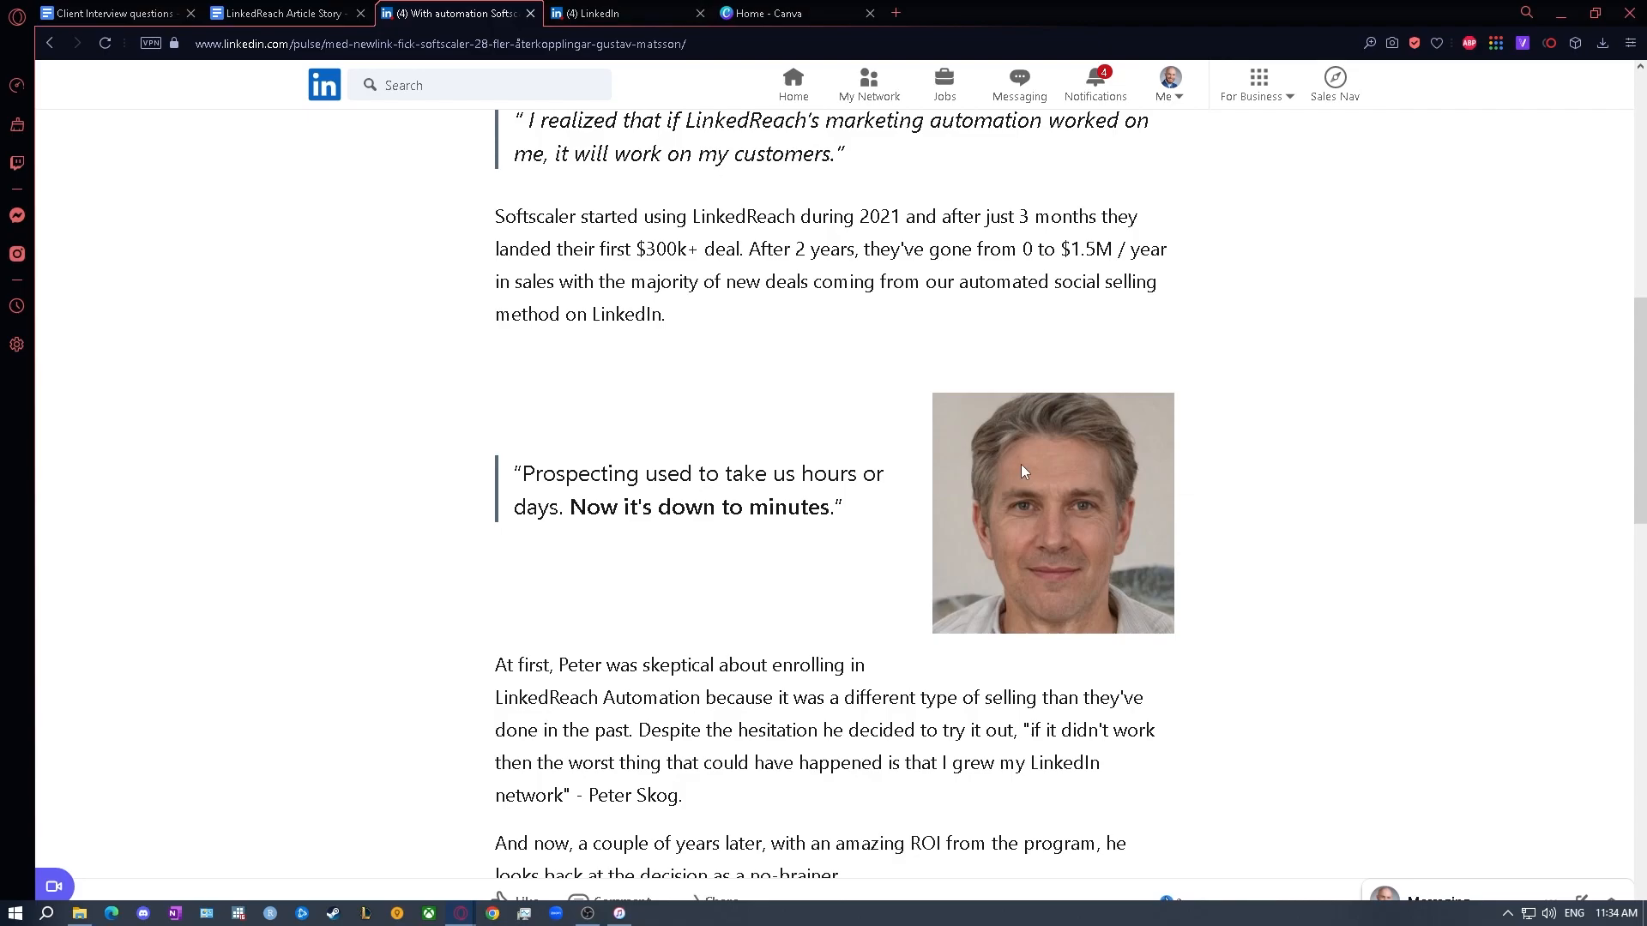
scroll(959, 432, "down", 6)
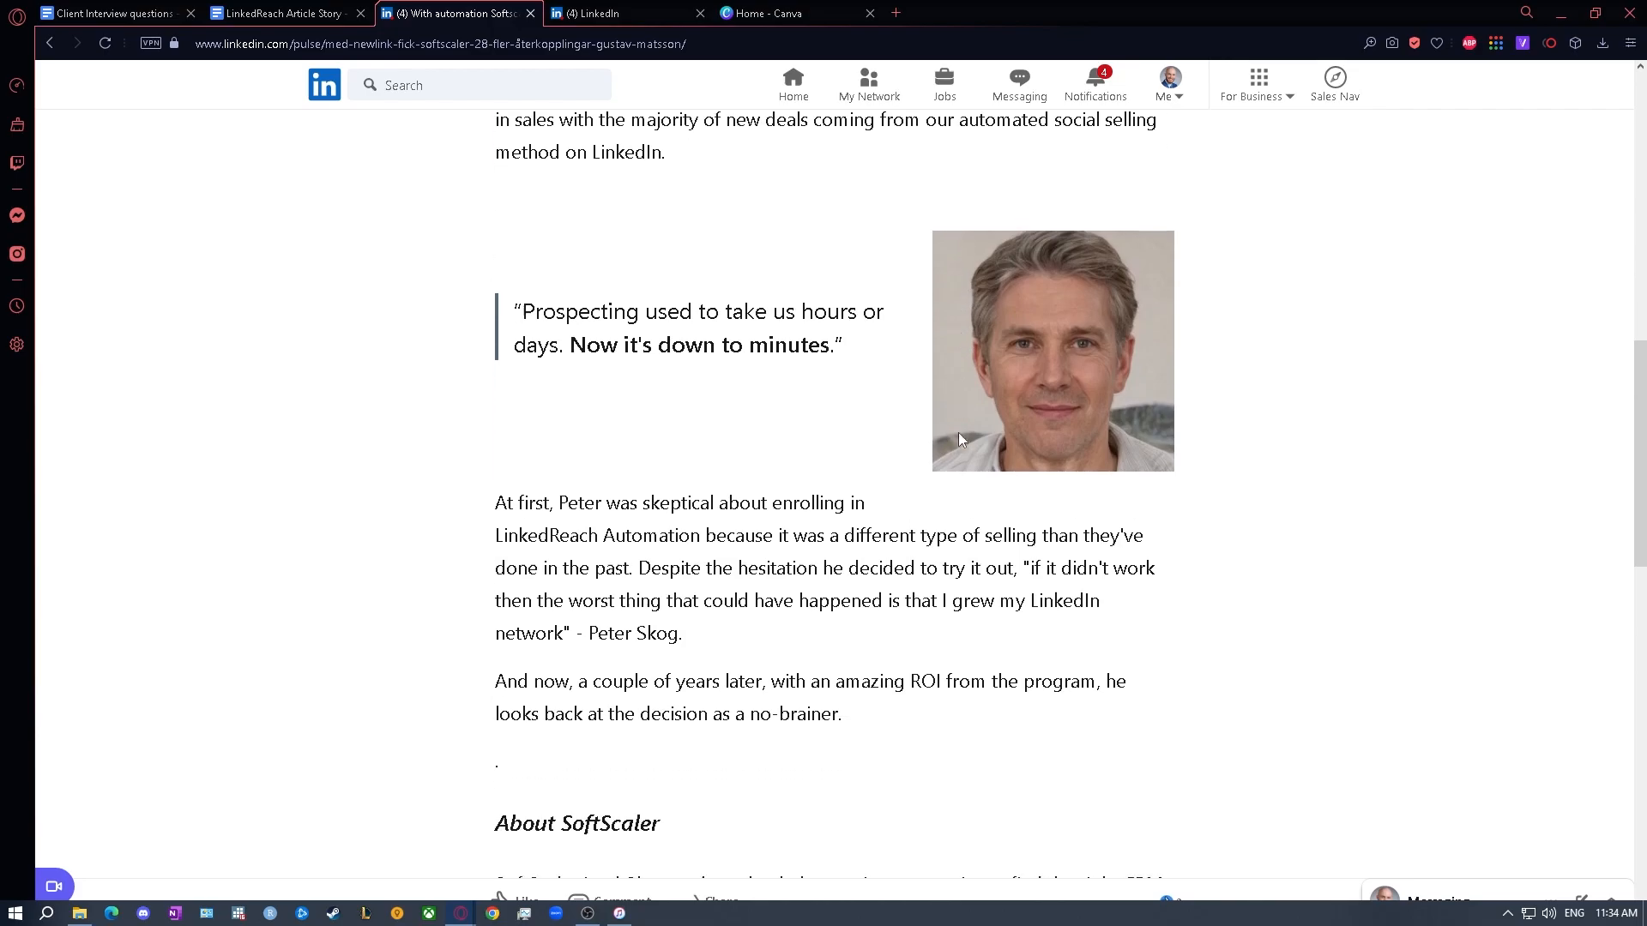
left_click_drag(495, 471, 812, 589)
left_click(821, 586)
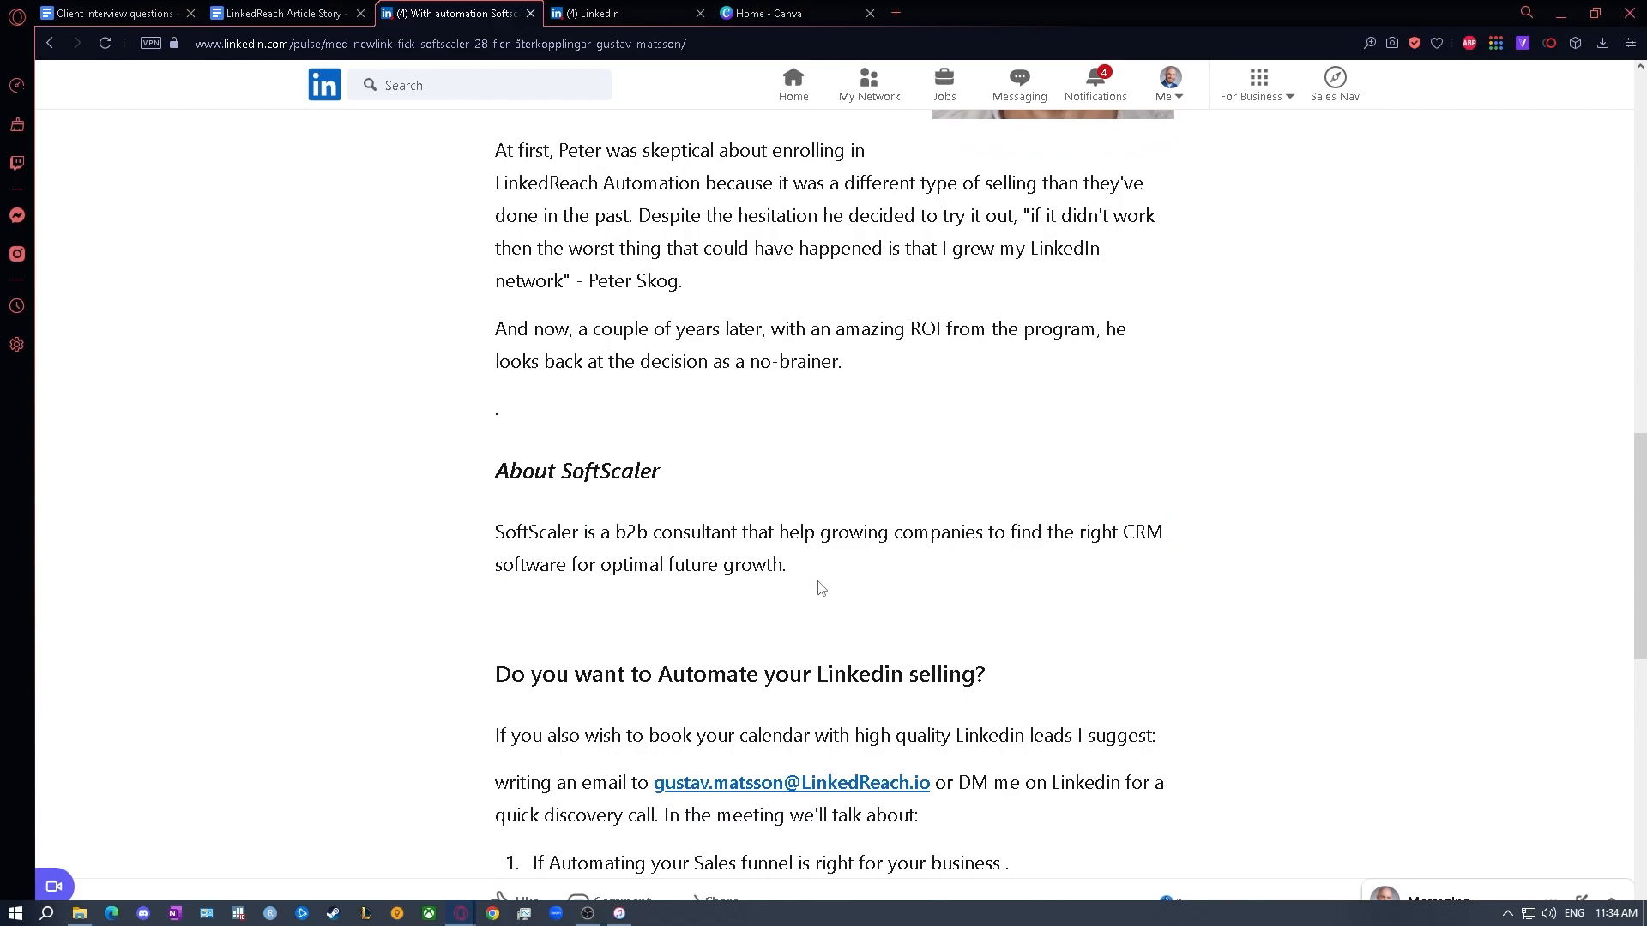
scroll(821, 589, "up", 7)
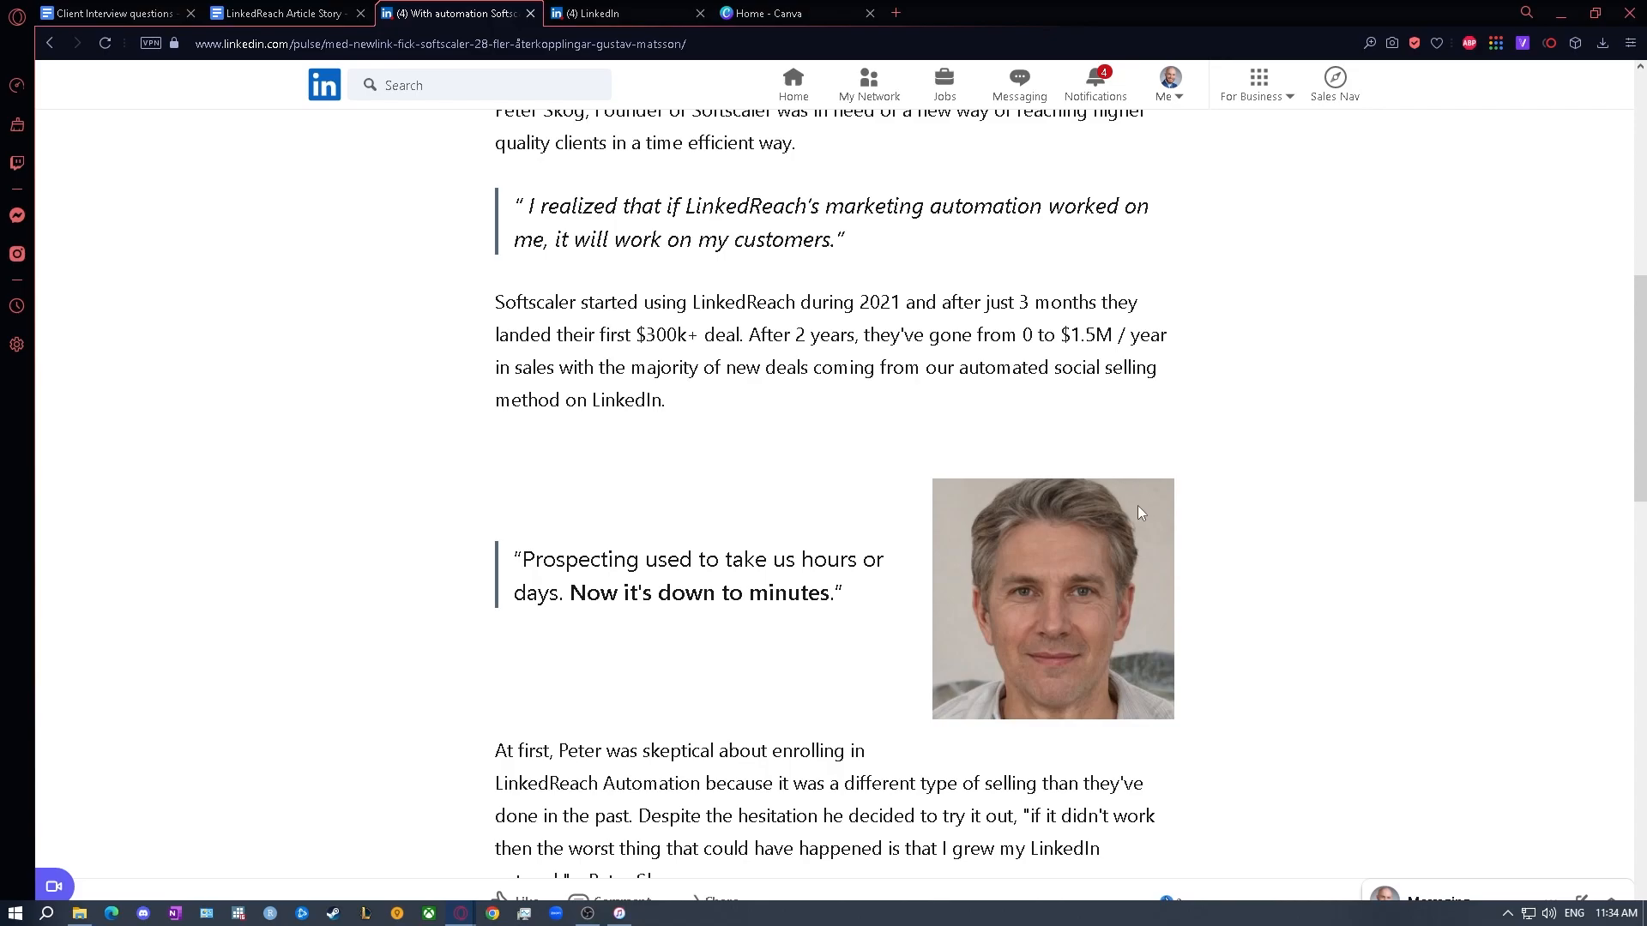
- Insert an image of a bearded man in a suit from the computer below the proof paragraph of the draft article
left_click(595, 13)
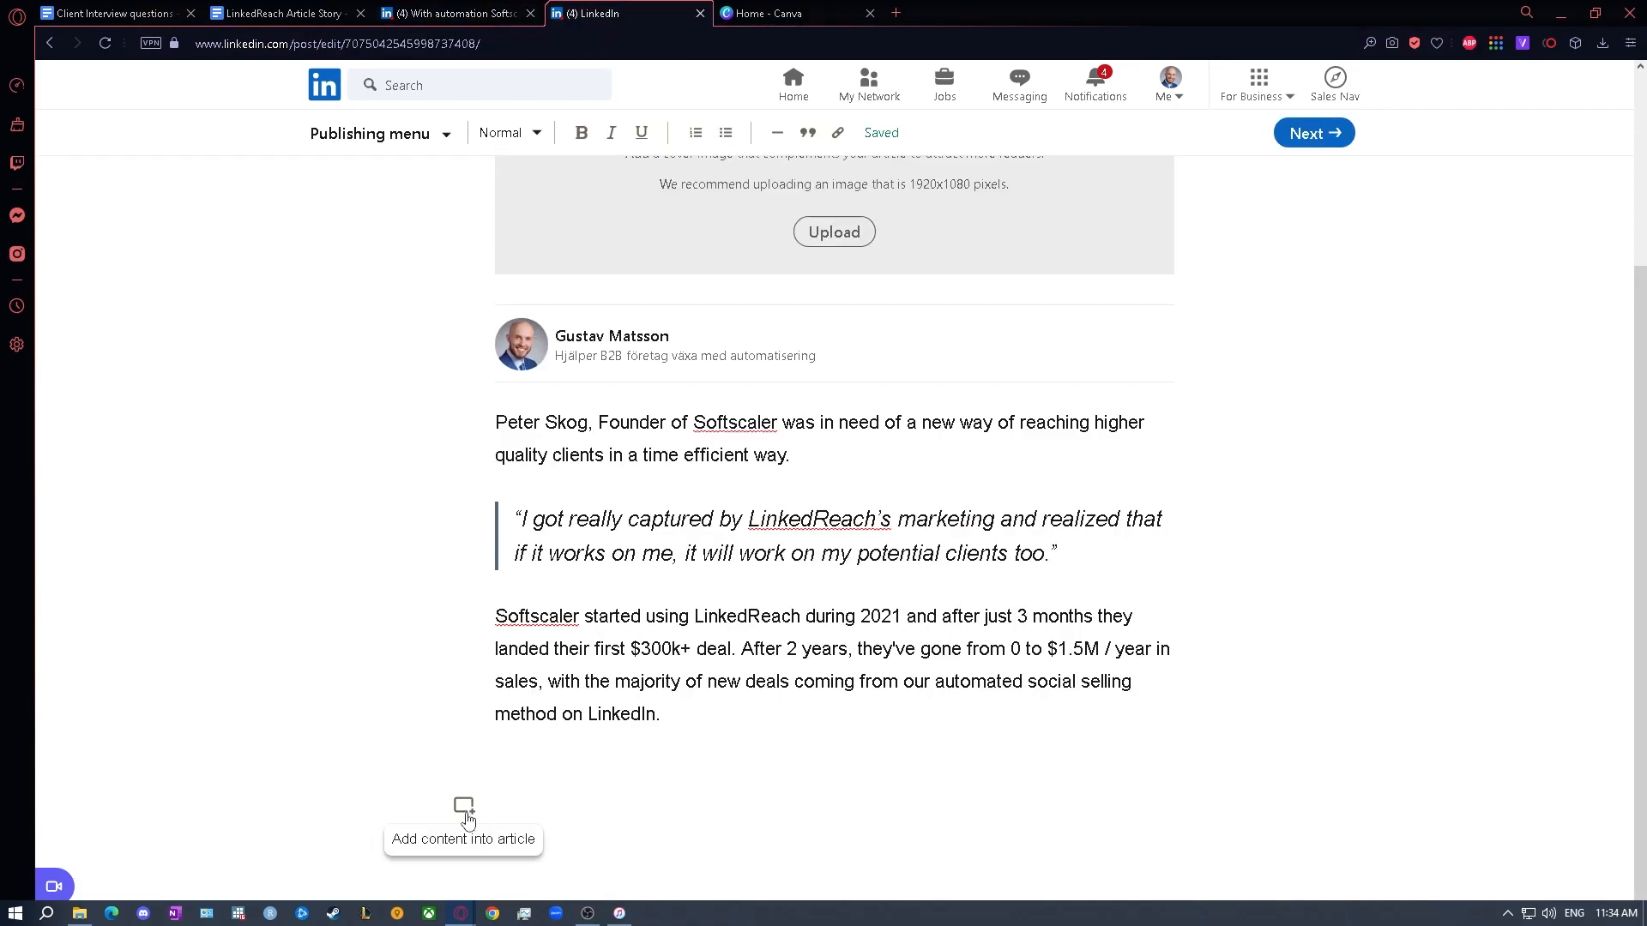
left_click(466, 819)
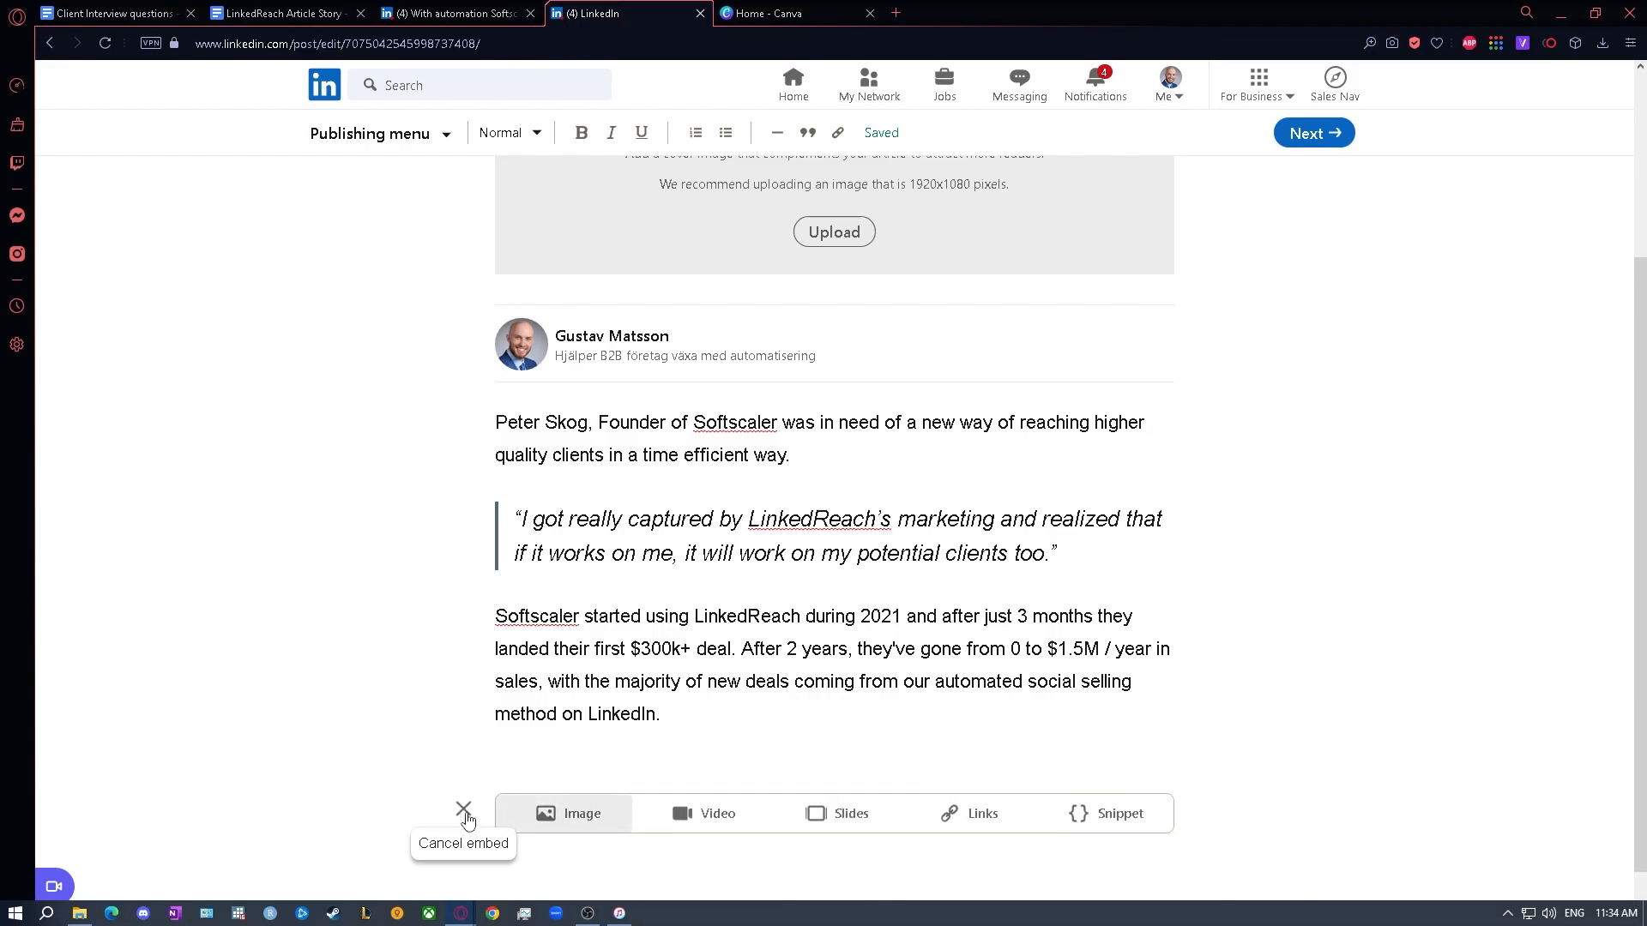
left_click(572, 815)
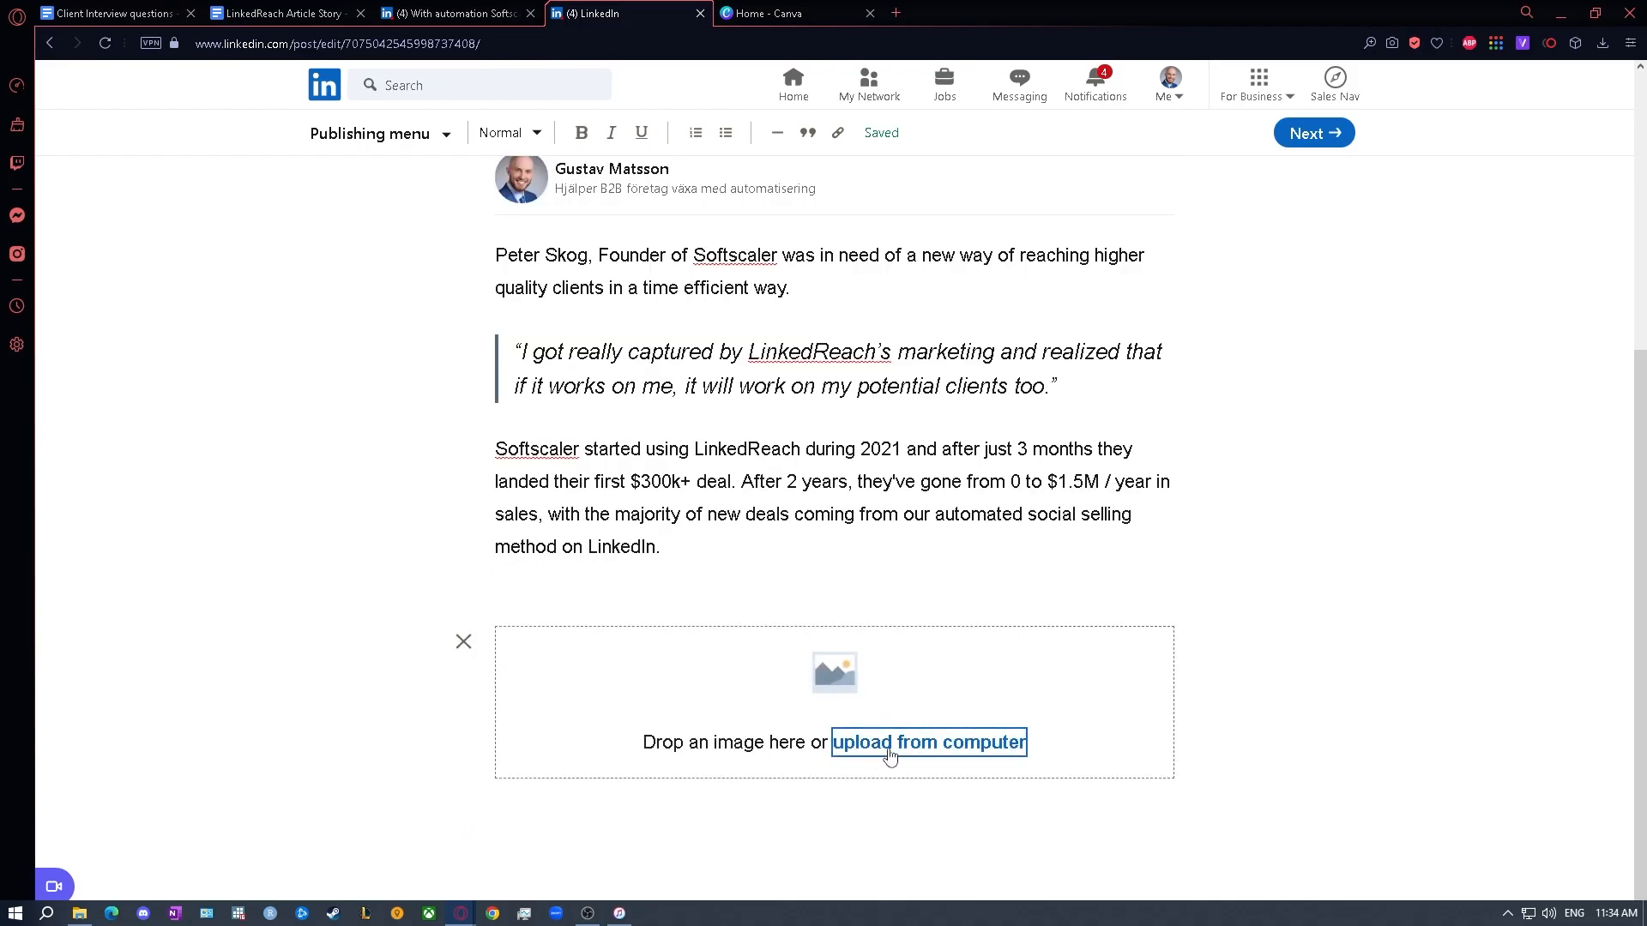
left_click(915, 753)
left_click(386, 185)
left_click(1468, 896)
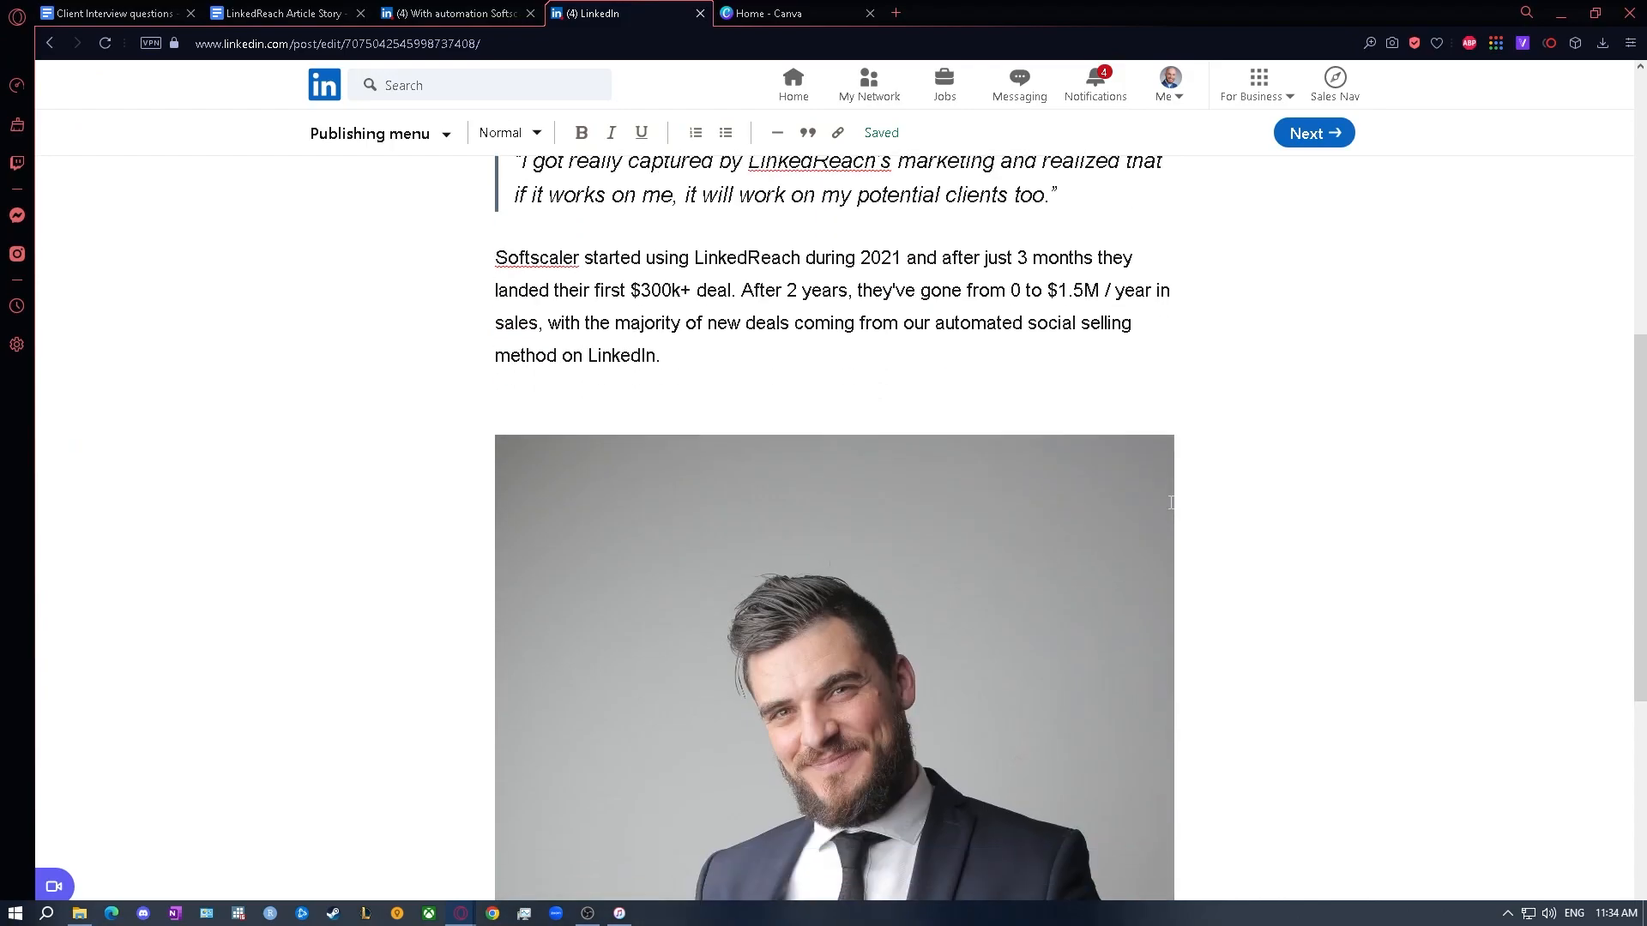
- Change the inserted portrait's layout from full width to right-aligned, leaving room for text beside it
scroll(1171, 503, "down", 4)
scroll(906, 525, "down", 2)
left_click(906, 526)
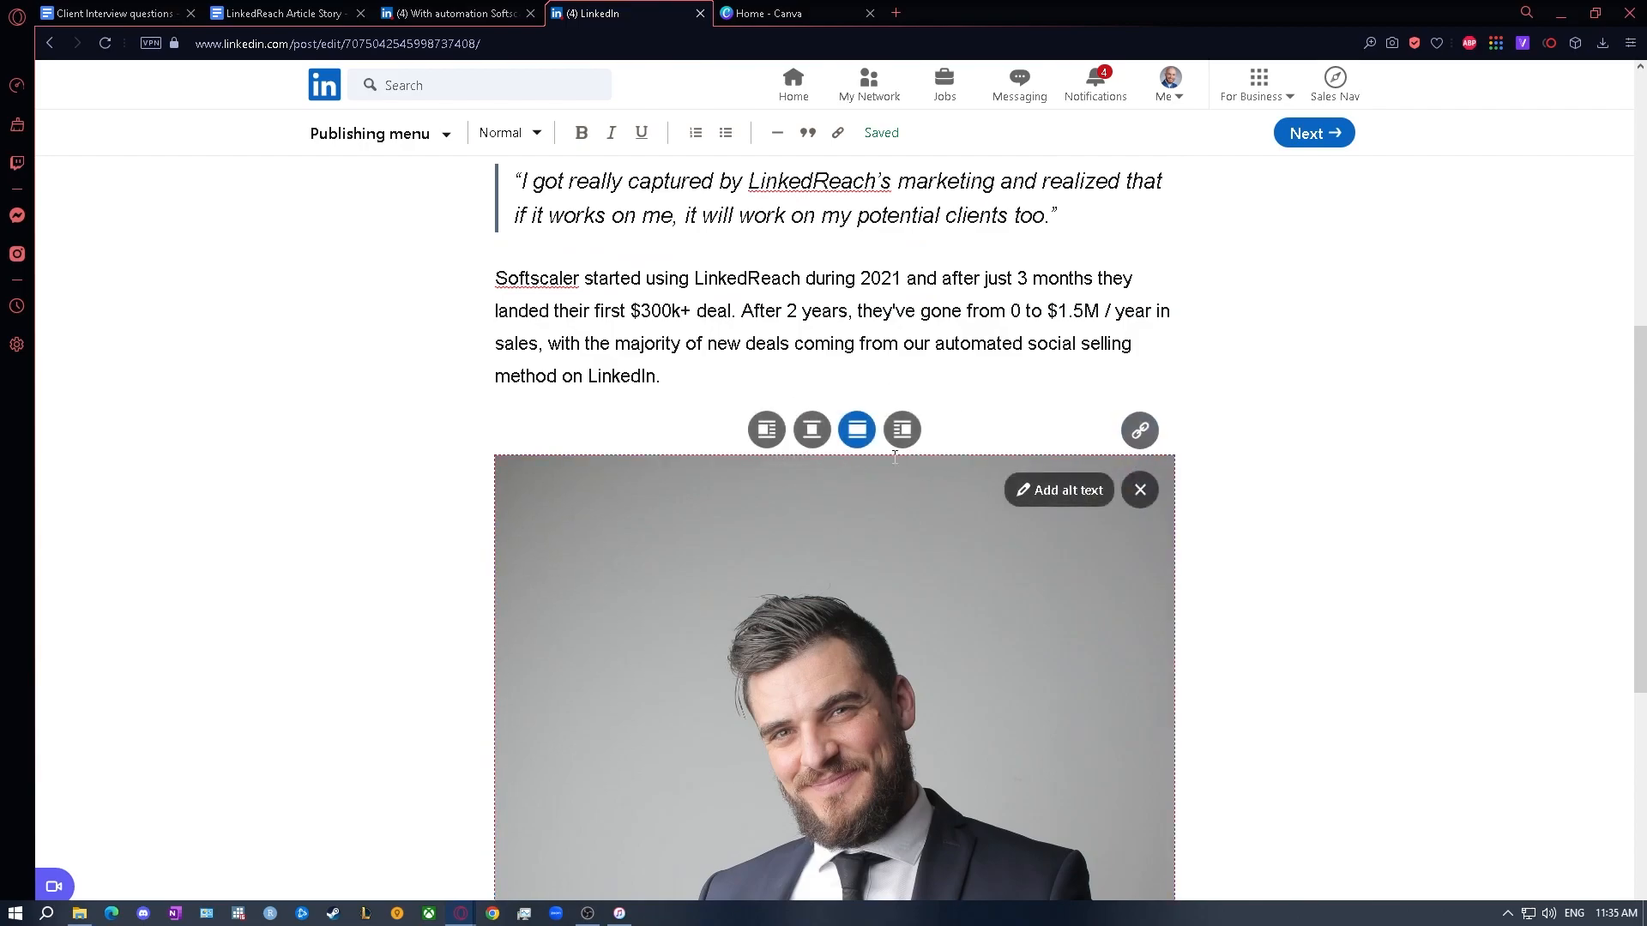
left_click(901, 430)
scroll(900, 430, "down", 2)
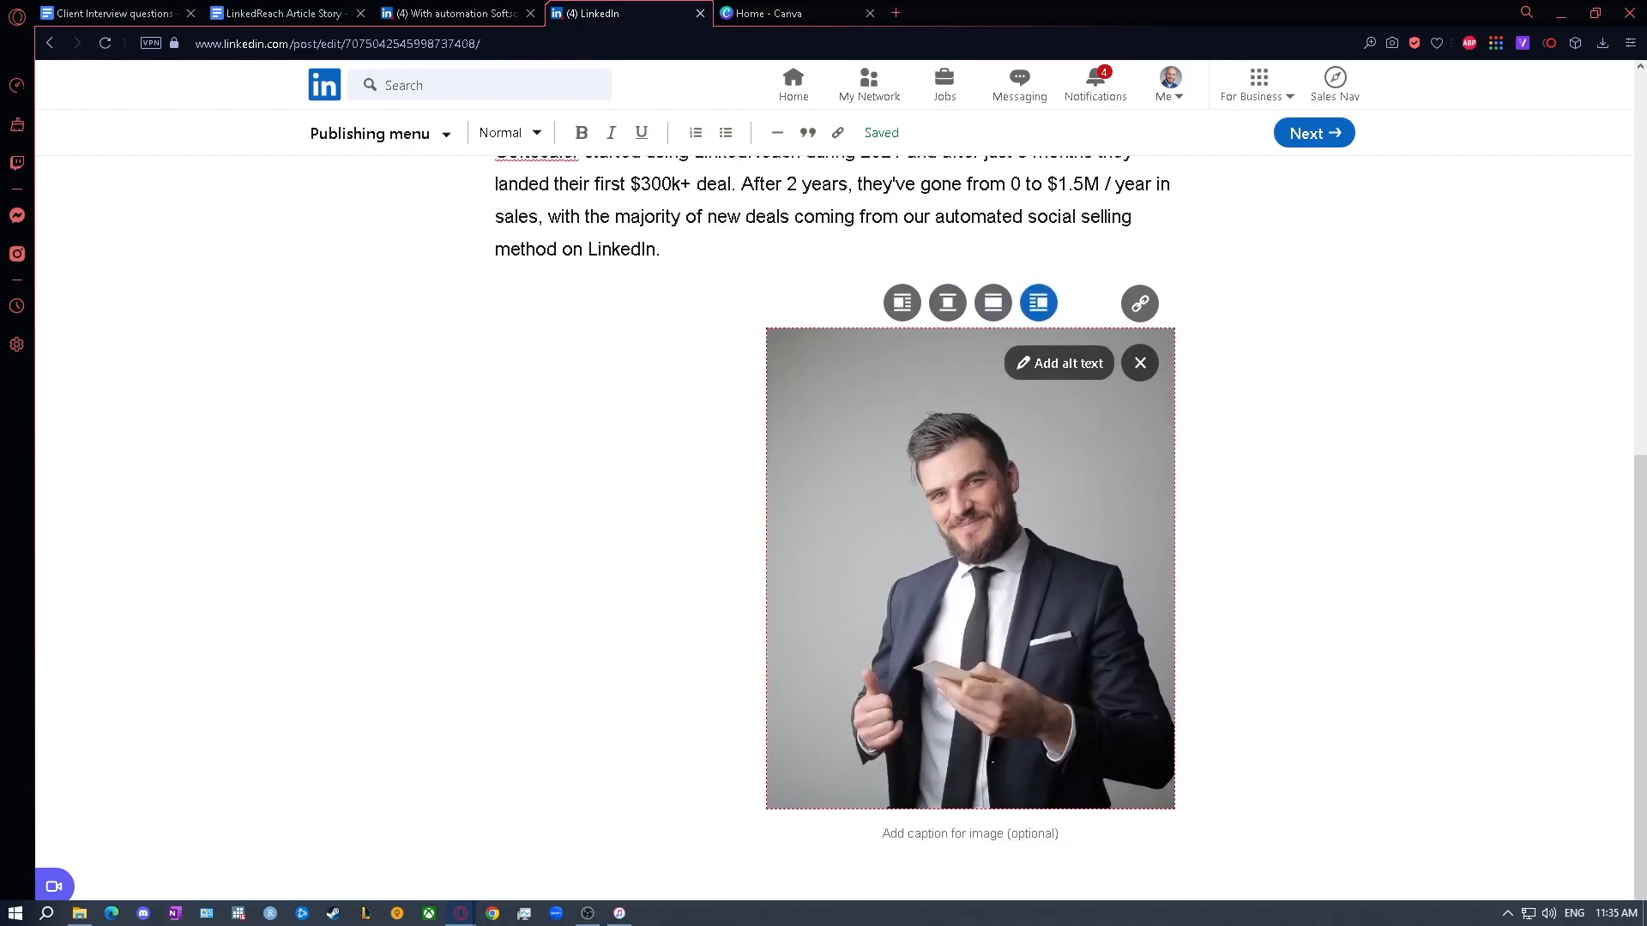
- Copy the template's "Prospecting used to take us hours or days" quote and paste it beside the portrait in the draft, with empty lines above
left_click(277, 8)
scroll(614, 408, "down", 2)
scroll(910, 620, "up", 1)
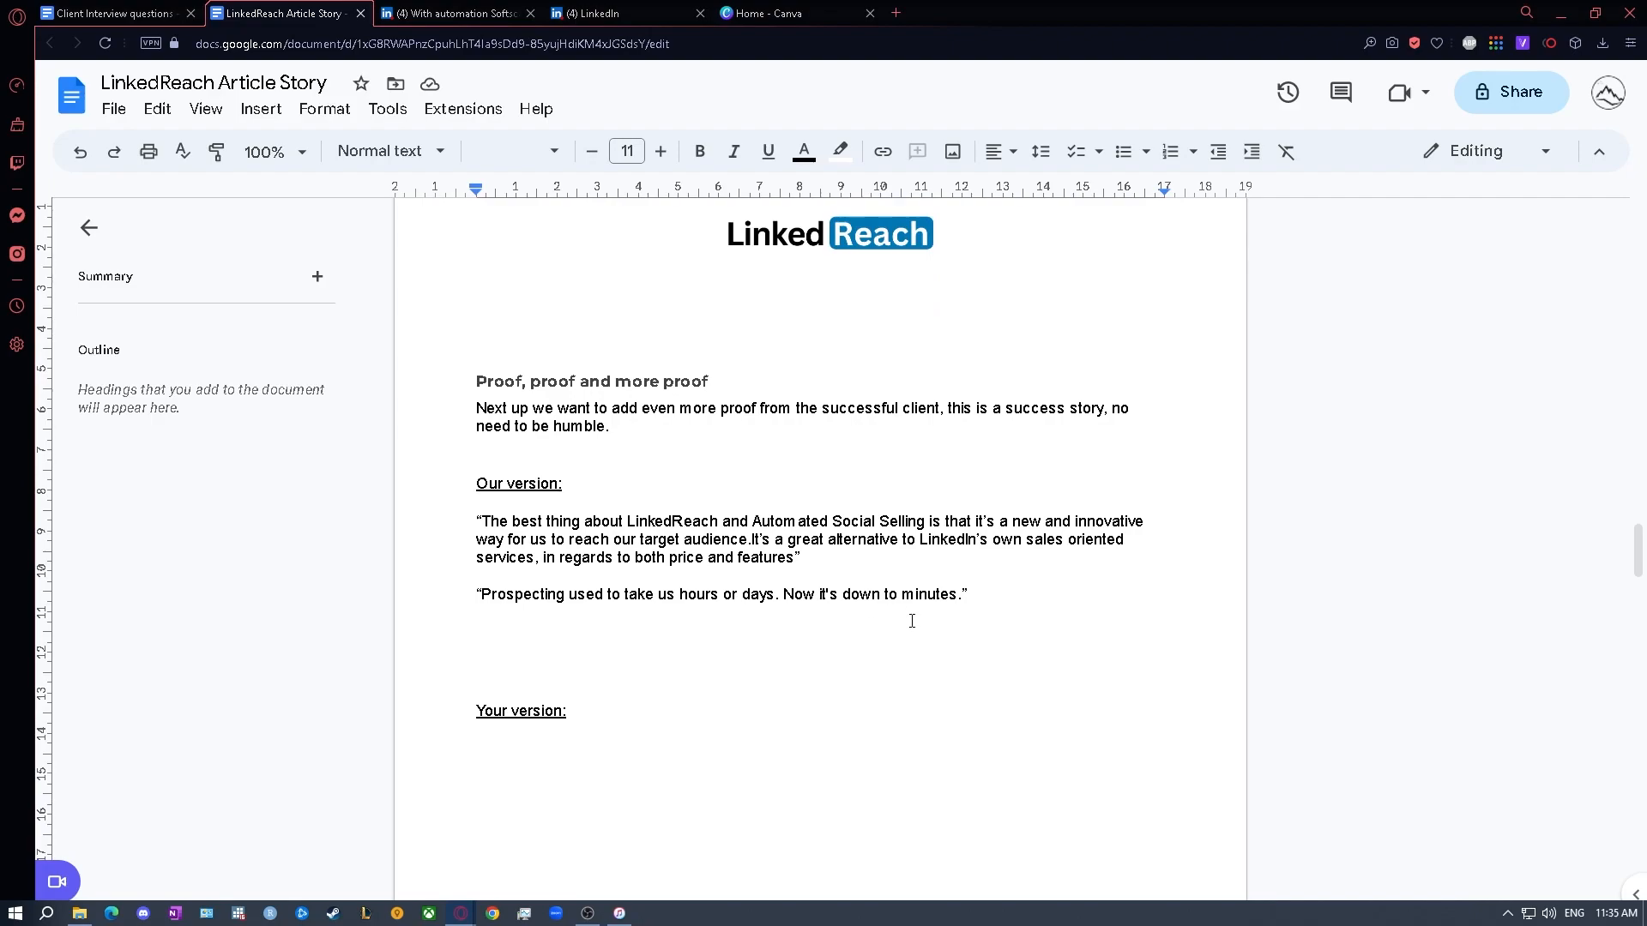
left_click_drag(979, 589, 376, 596)
key("ctrl+c")
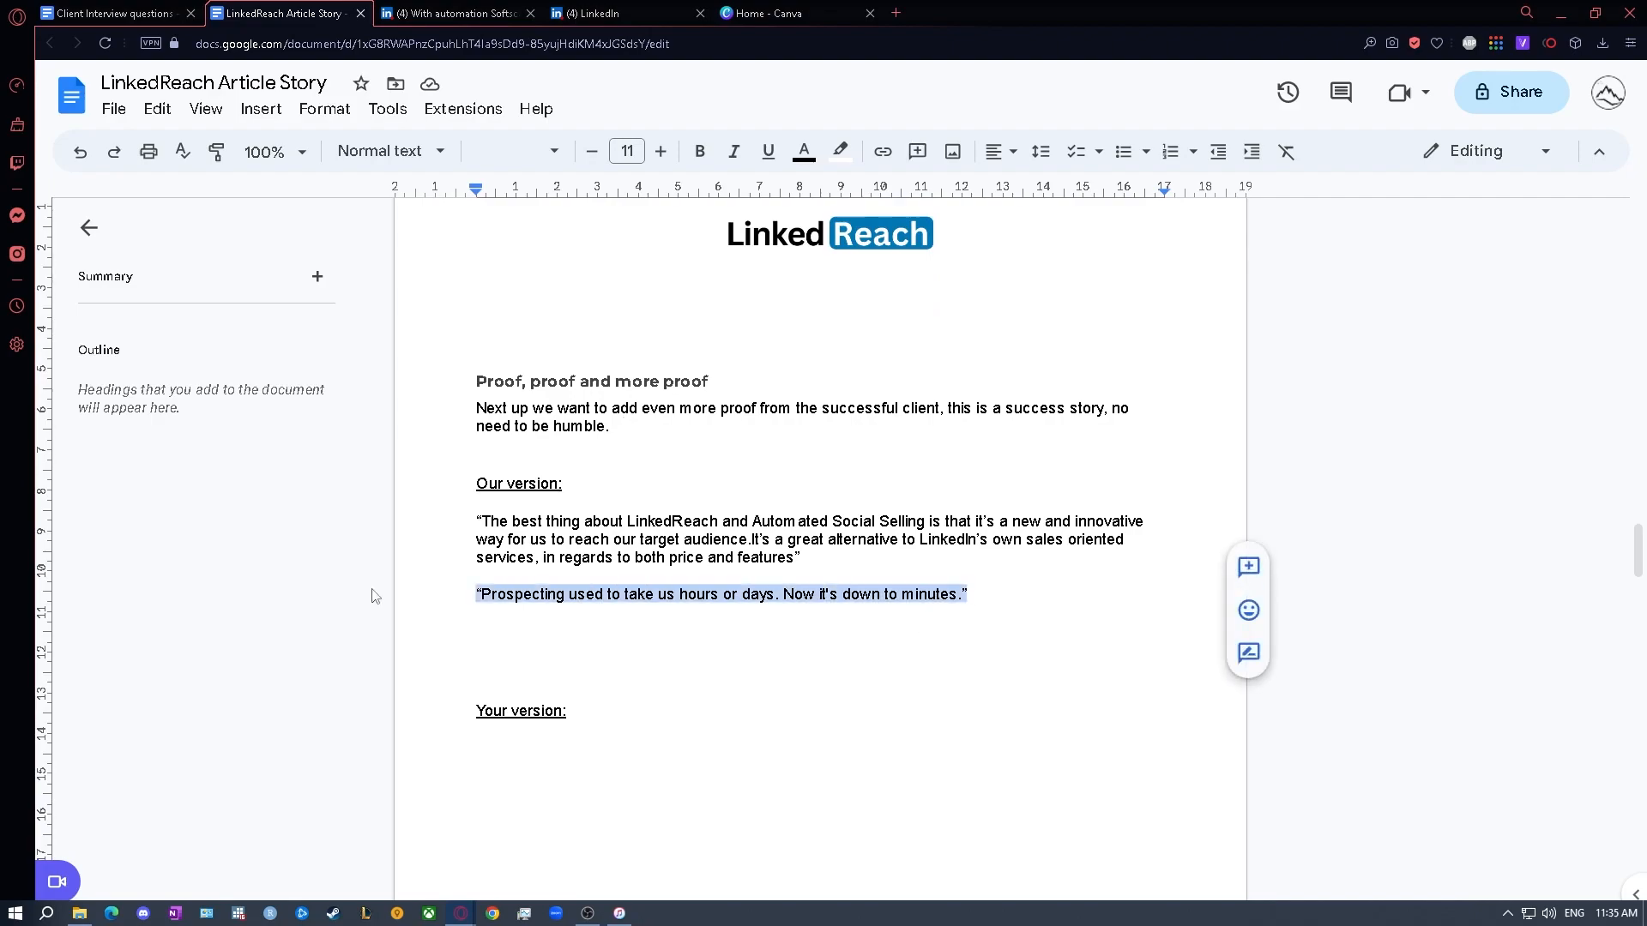
left_click(632, 7)
left_click(651, 349)
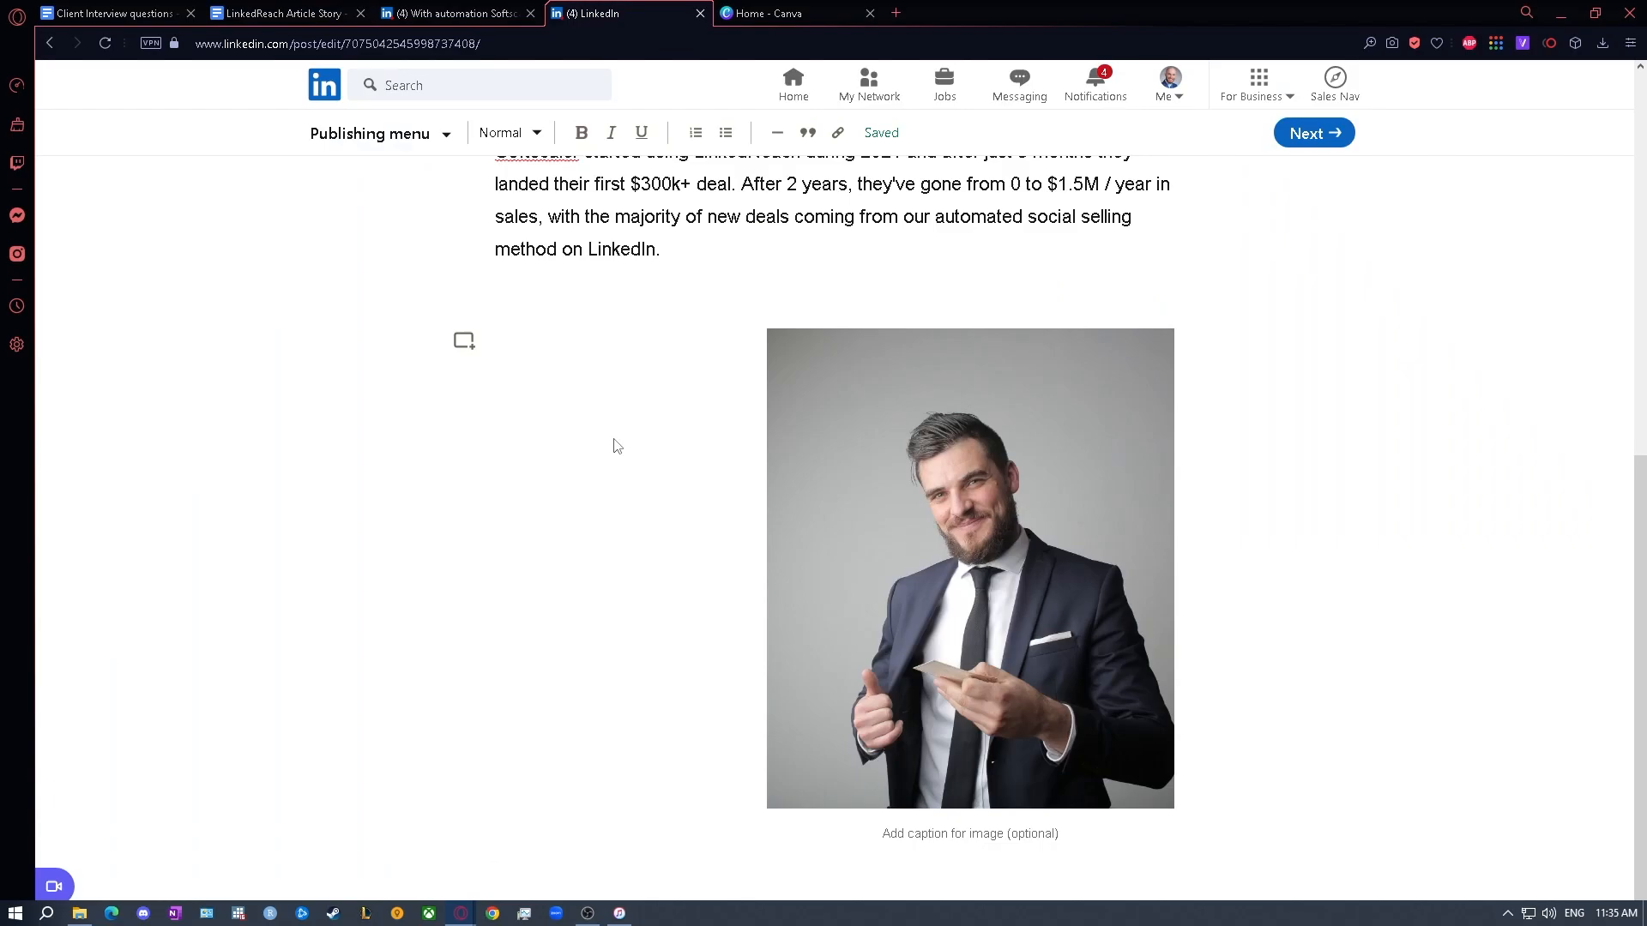
key("Return")
key("Return")
key("Return")
key("ctrl+v")
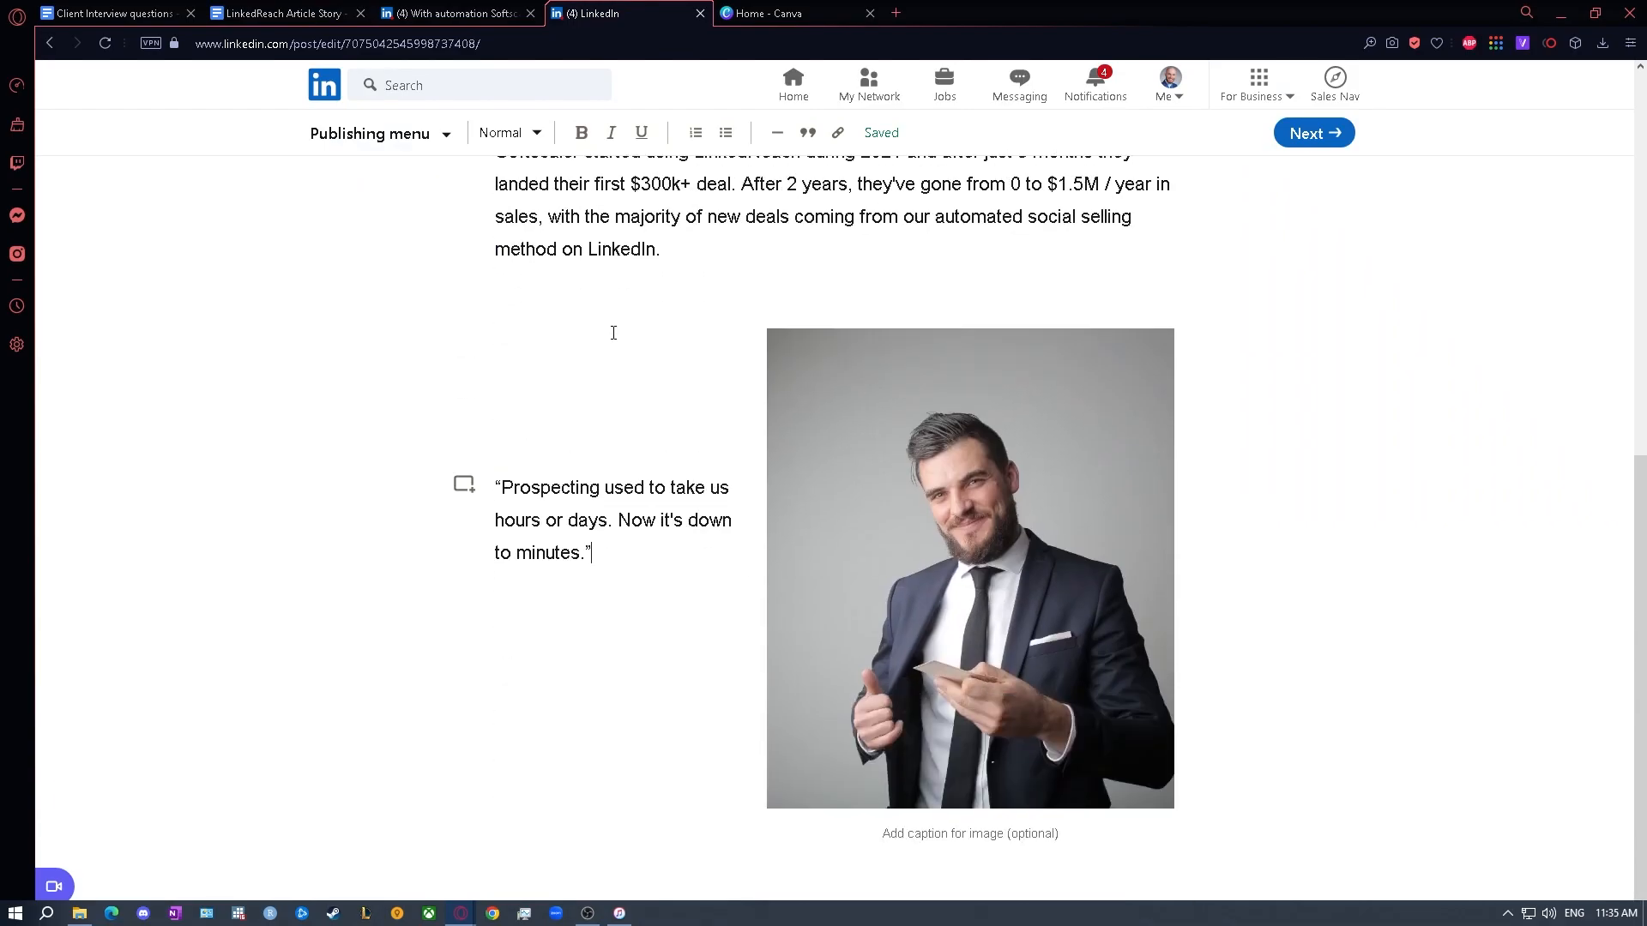
- Format the prospecting quote beside the portrait as an italic blockquote
left_click_drag(617, 552, 500, 488)
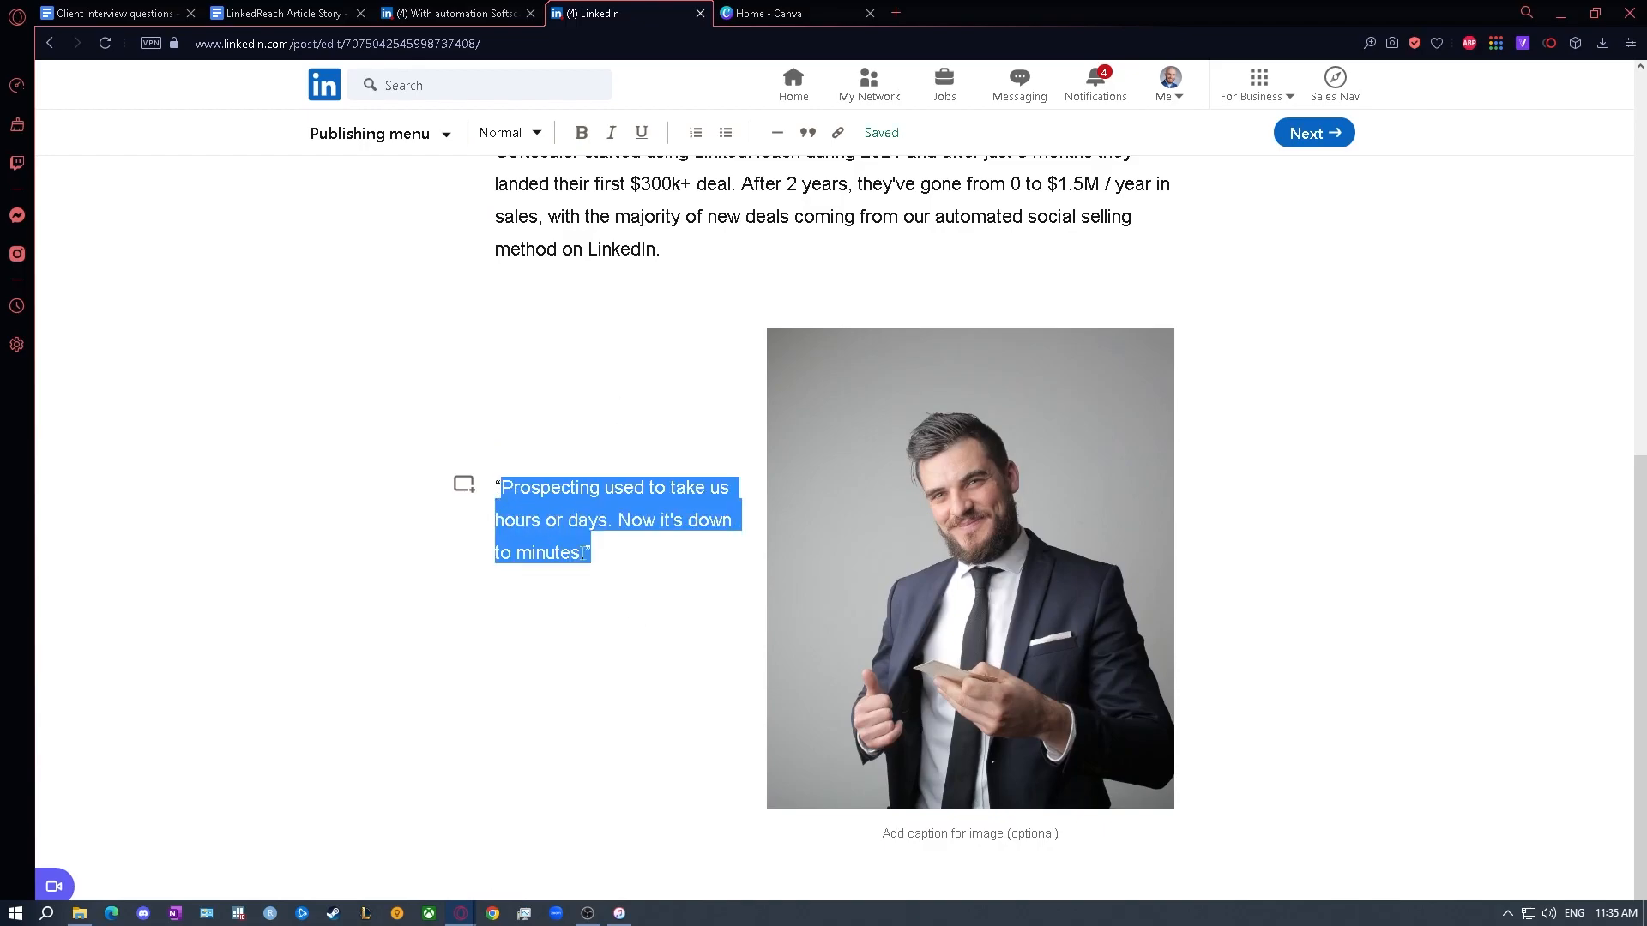
left_click(645, 556)
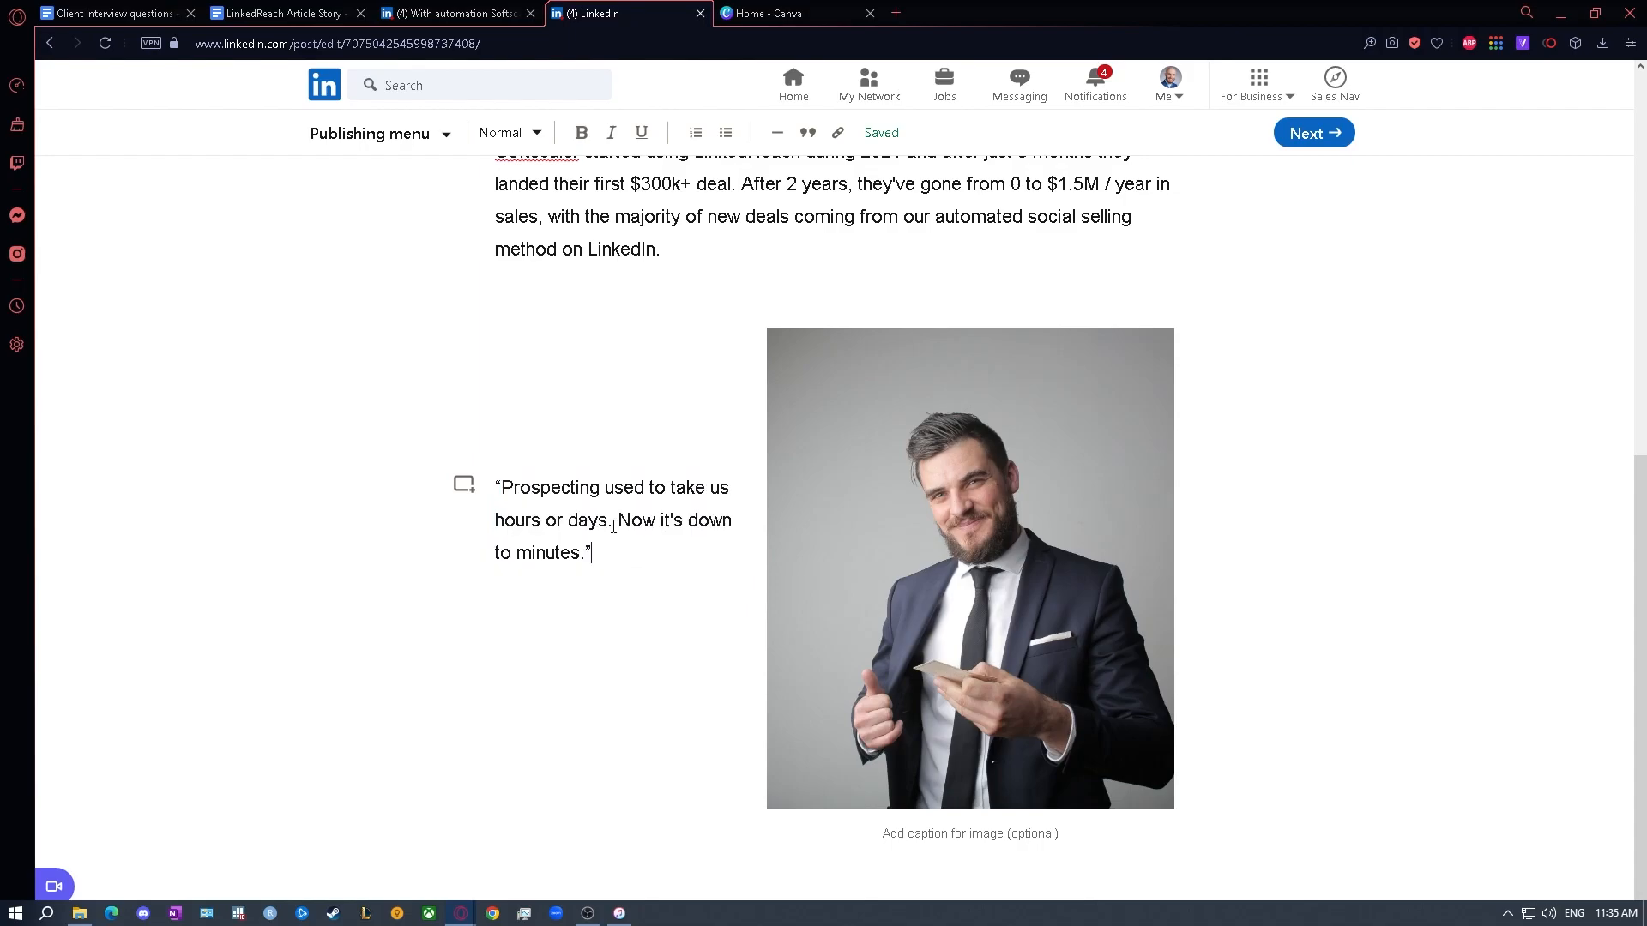
left_click_drag(610, 557, 498, 470)
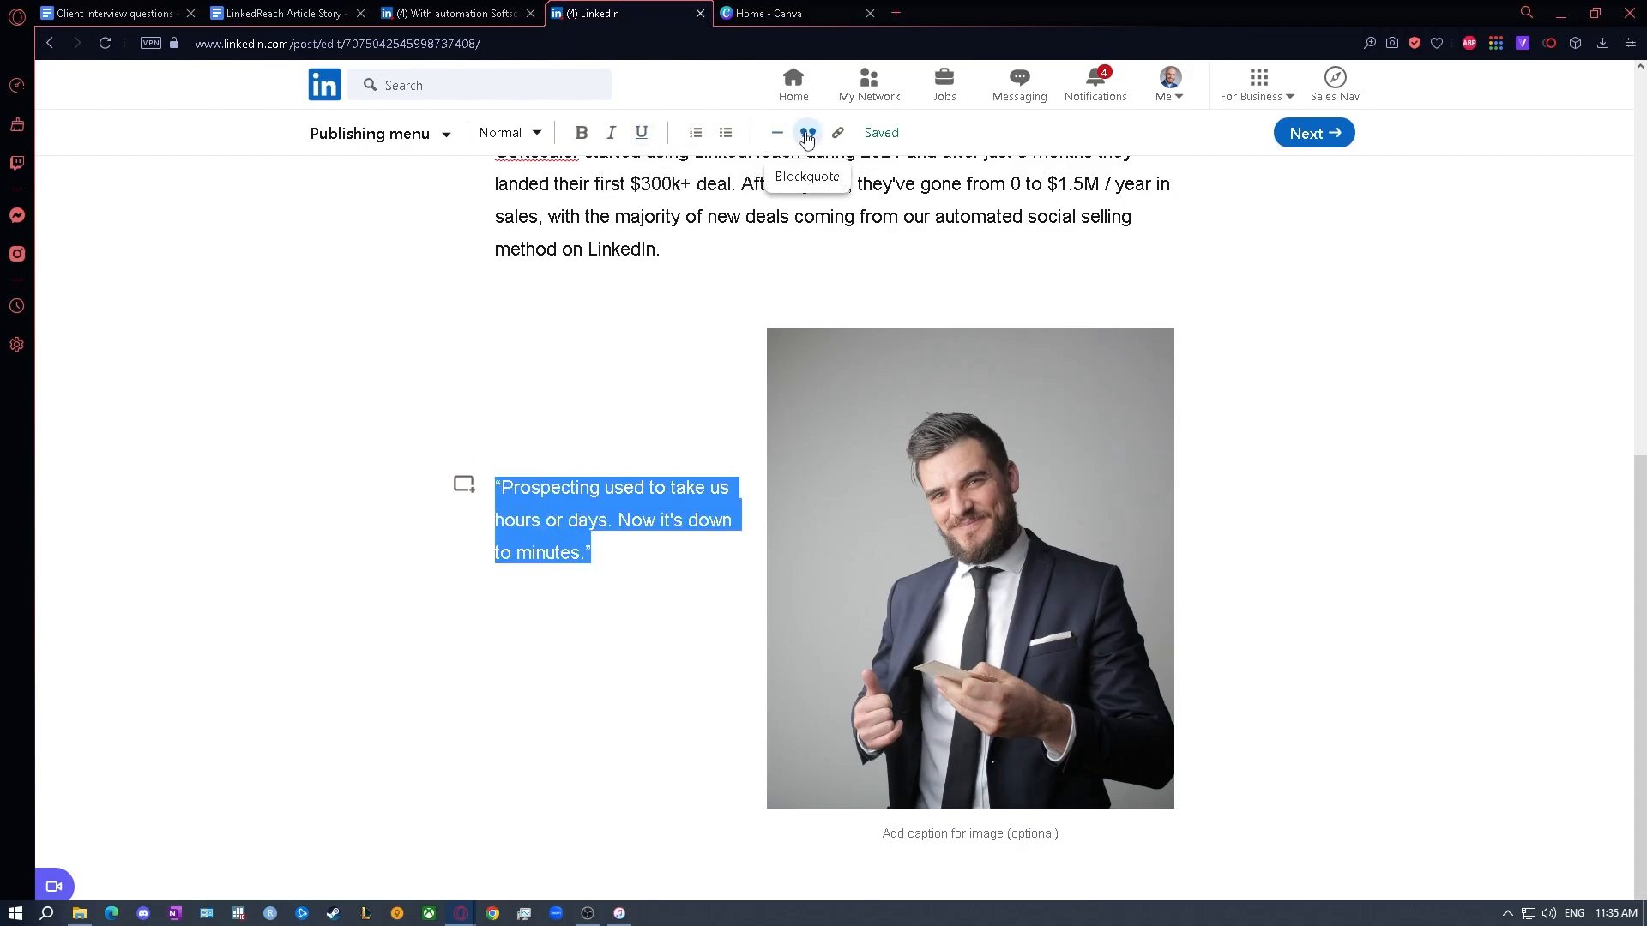
left_click(806, 135)
left_click(610, 133)
left_click(651, 608)
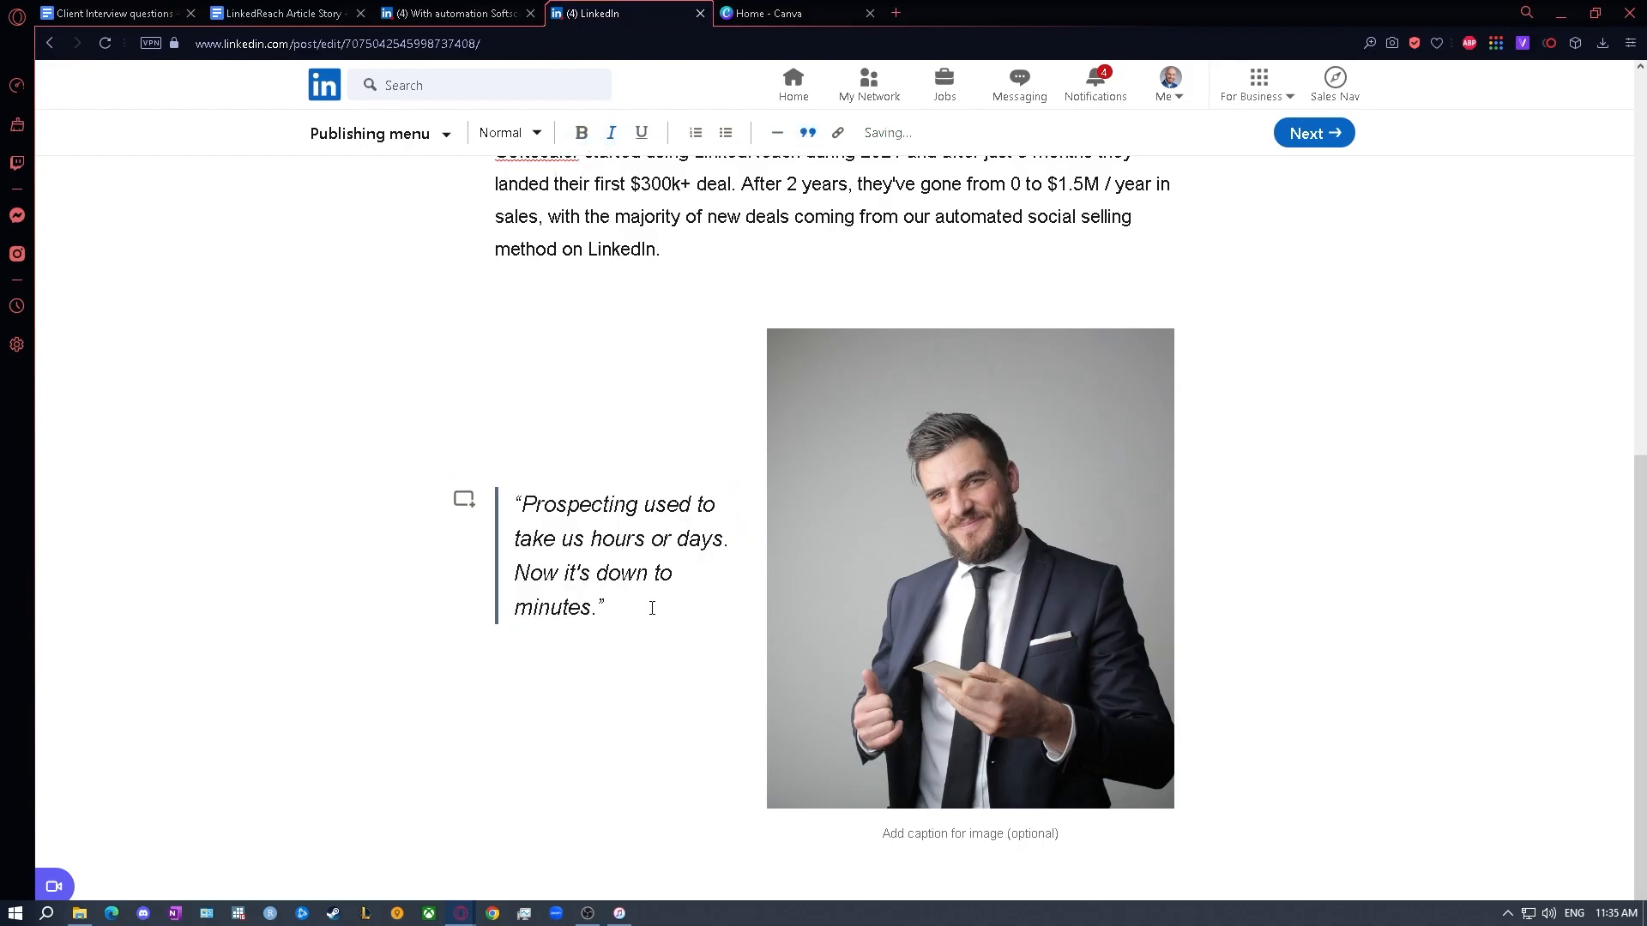
- Add empty lines after the prospecting blockquote so that writing continues below the portrait
key("Return")
key("Return")
key("Return")
key("Return")
key("BackSpace")
key("BackSpace")
key("BackSpace")
key("BackSpace")
key("Return")
key("Return")
key("Return")
key("Return")
key("Return")
scroll(651, 608, "down", 2)
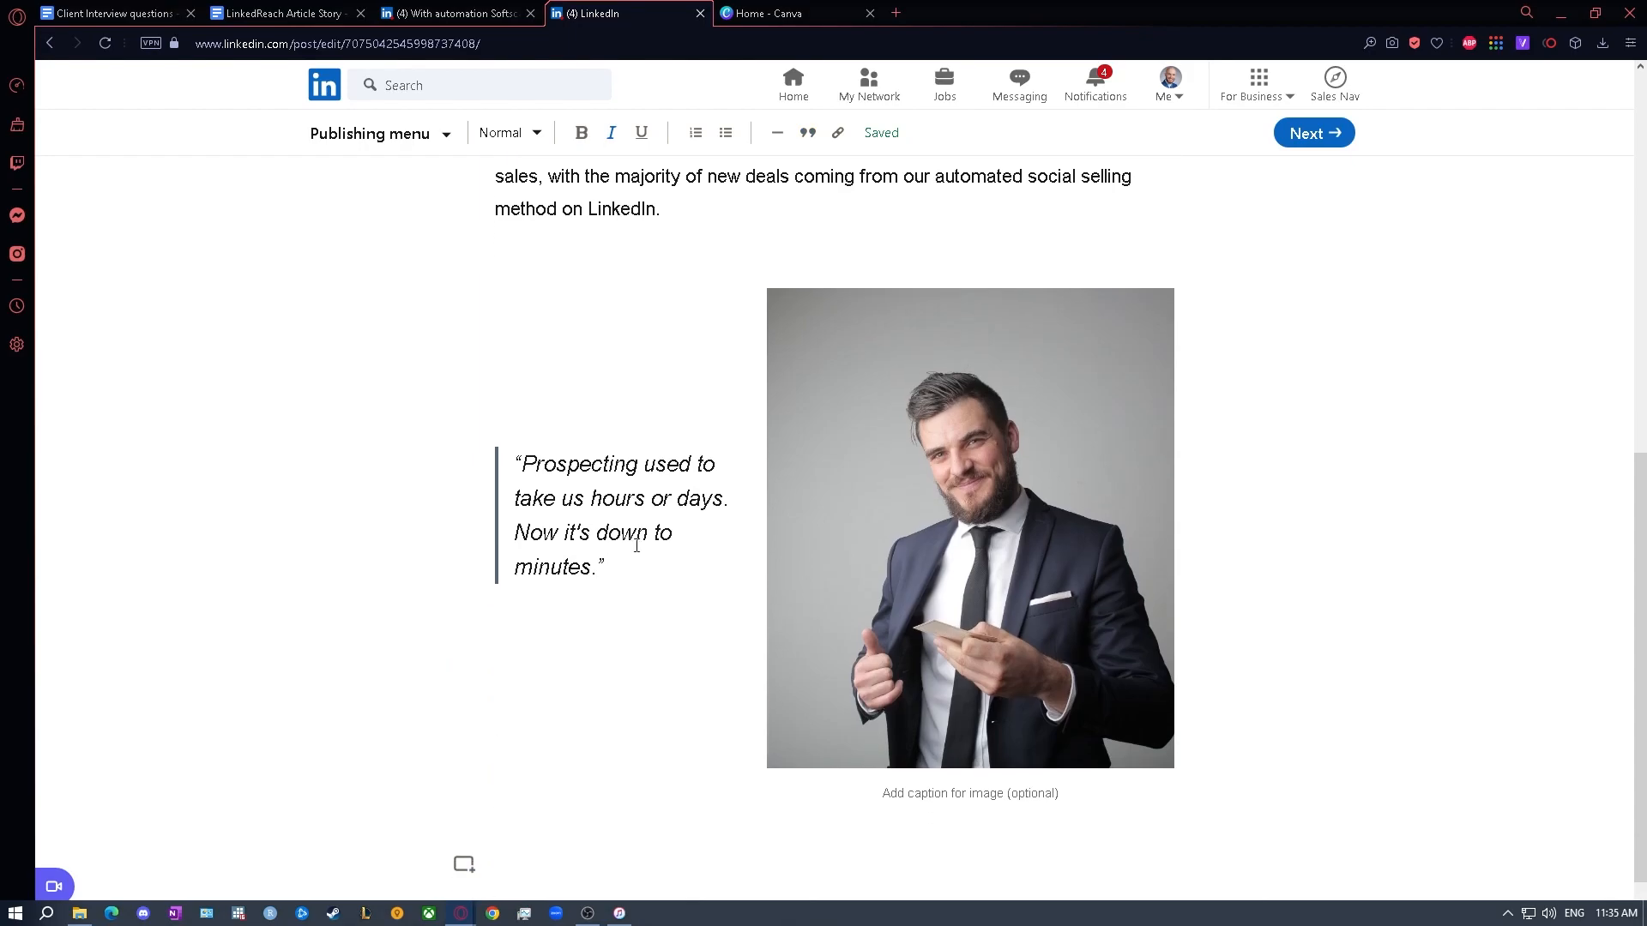
- Caption the portrait with the client's full name followed by "- CEO of Softscaler"
left_click(909, 743)
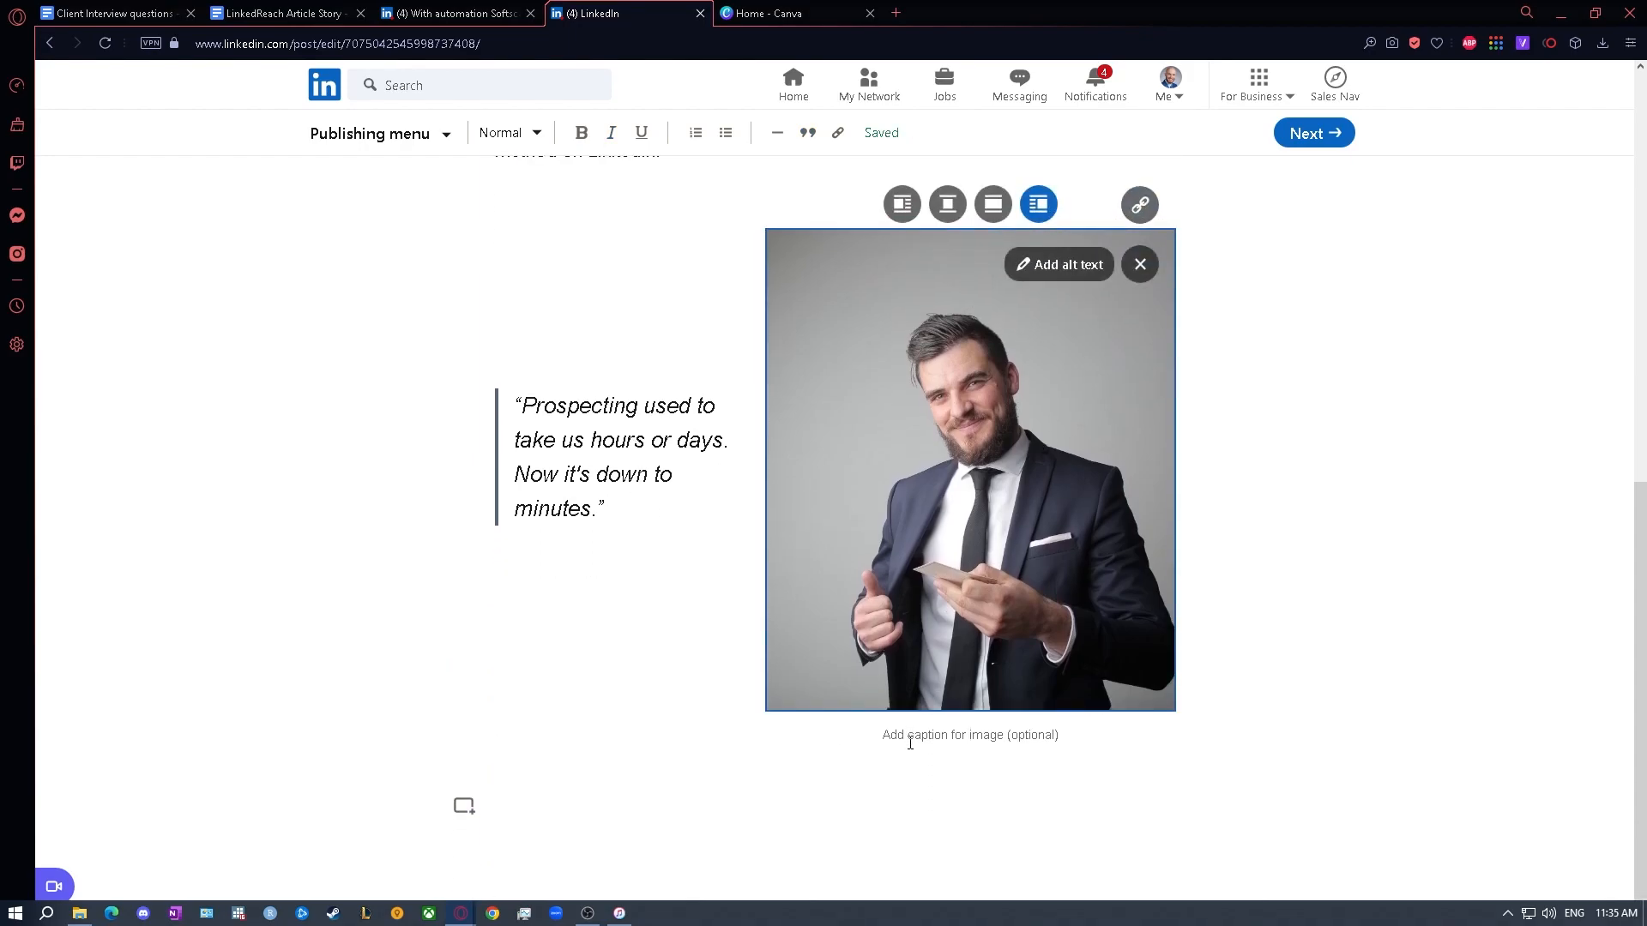
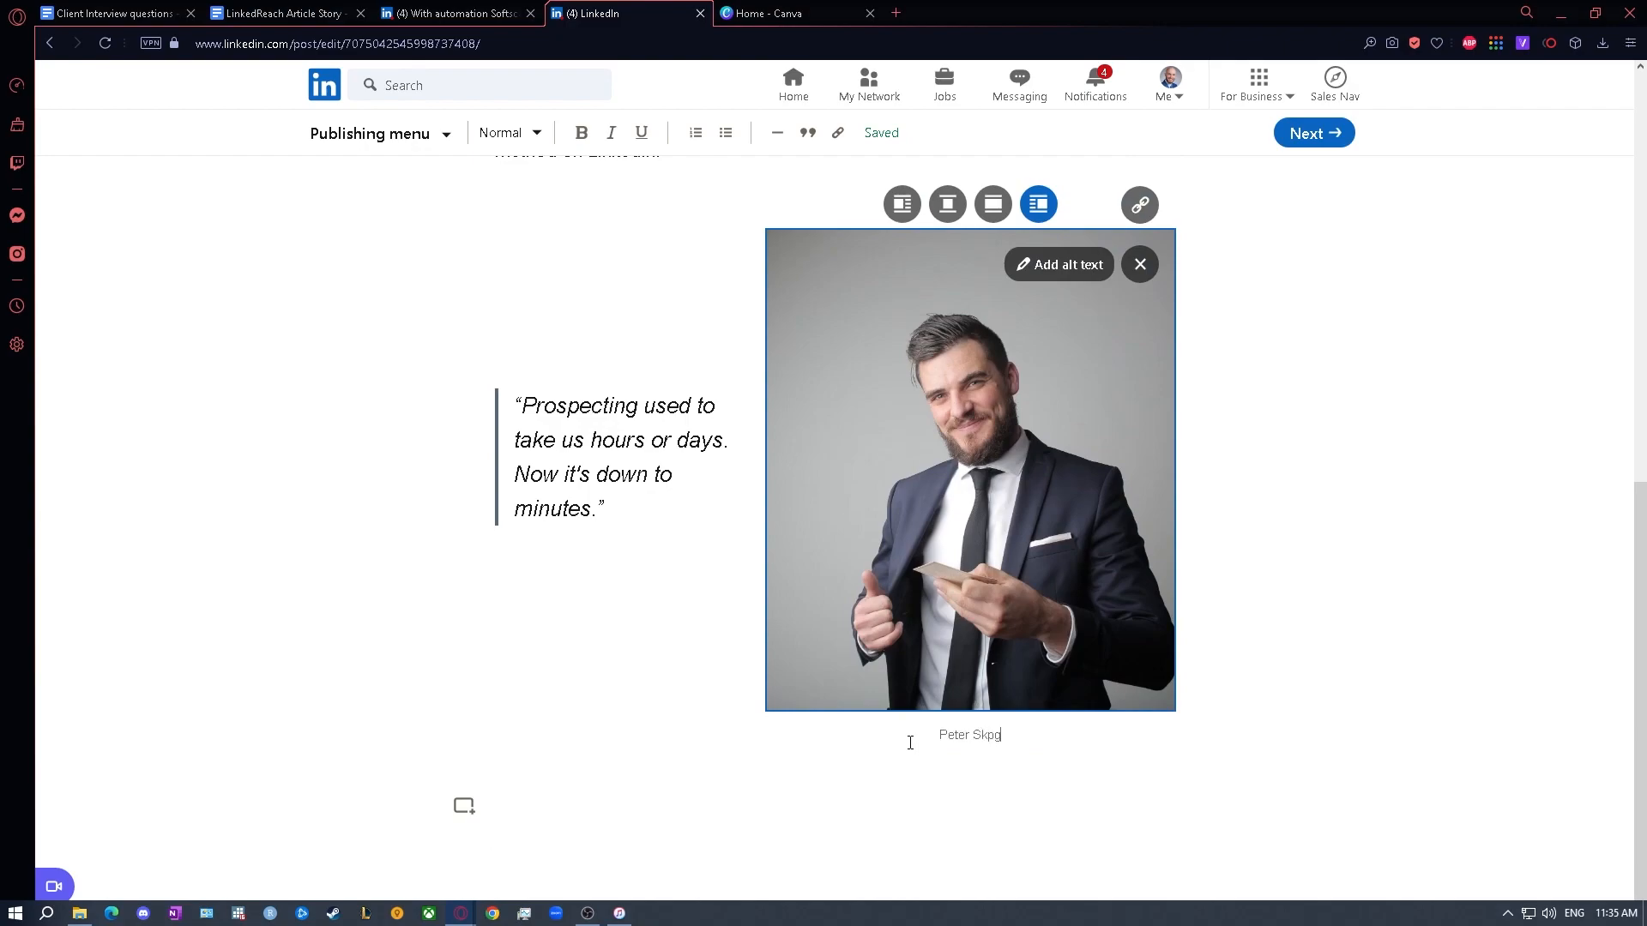
- Copy both paragraphs of the template's "Our objection handling" text and paste them below the captioned portrait in the draft
left_click(615, 661)
key("Return")
key("Return")
key("Return")
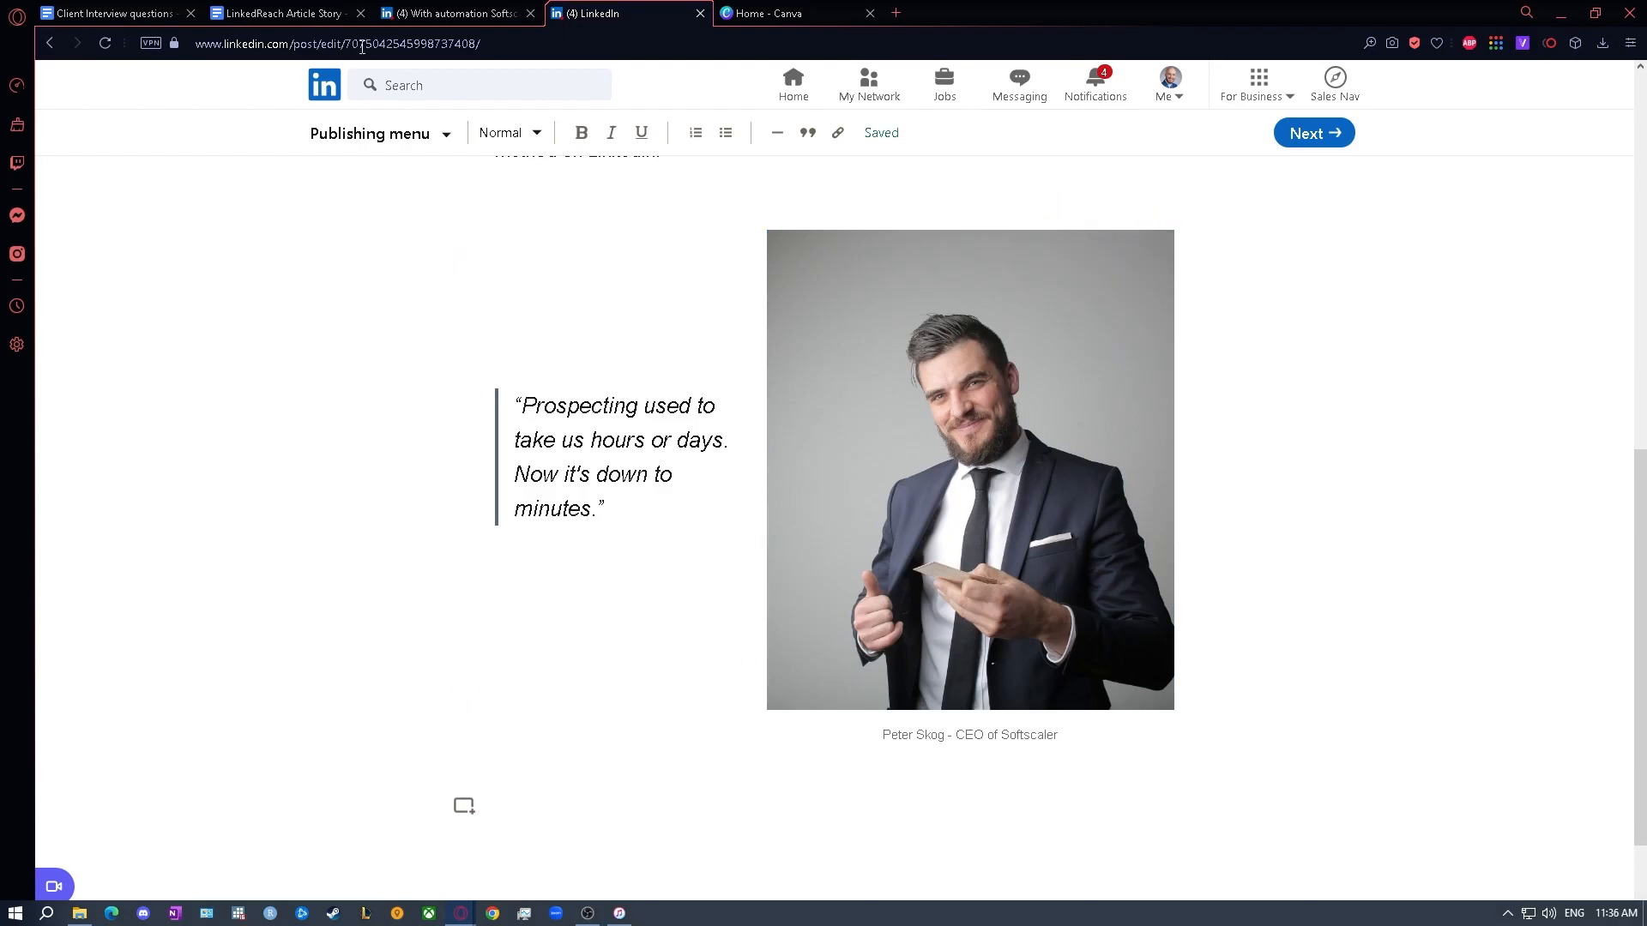
left_click(317, 12)
scroll(680, 481, "down", 10)
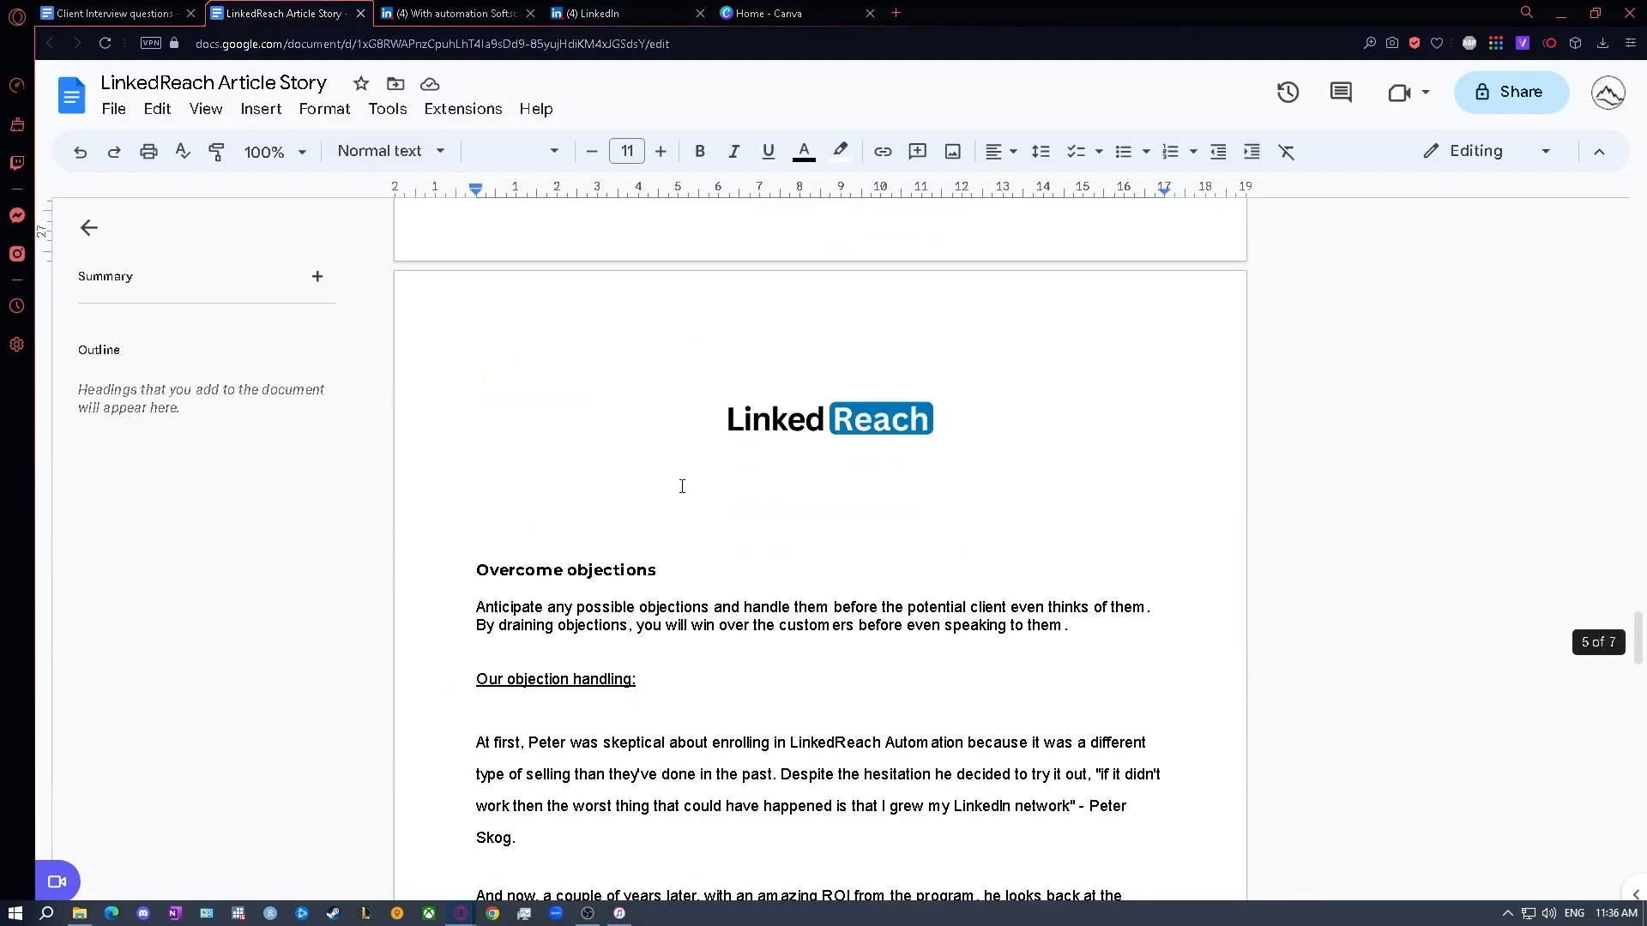
scroll(682, 486, "down", 1)
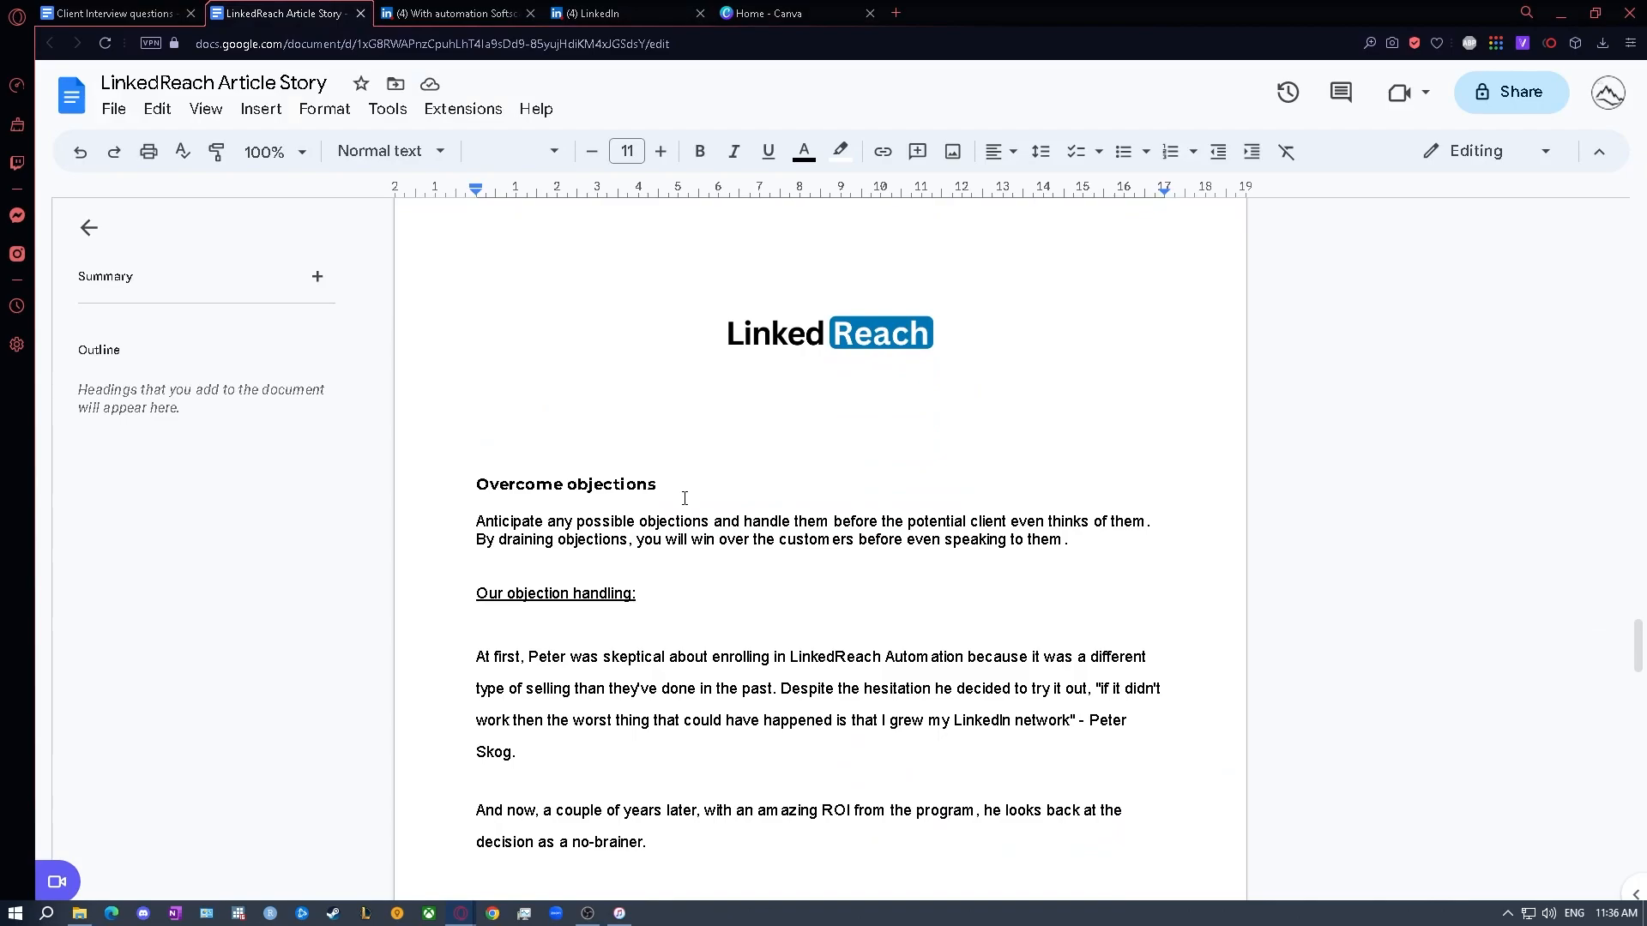
scroll(485, 576, "down", 1)
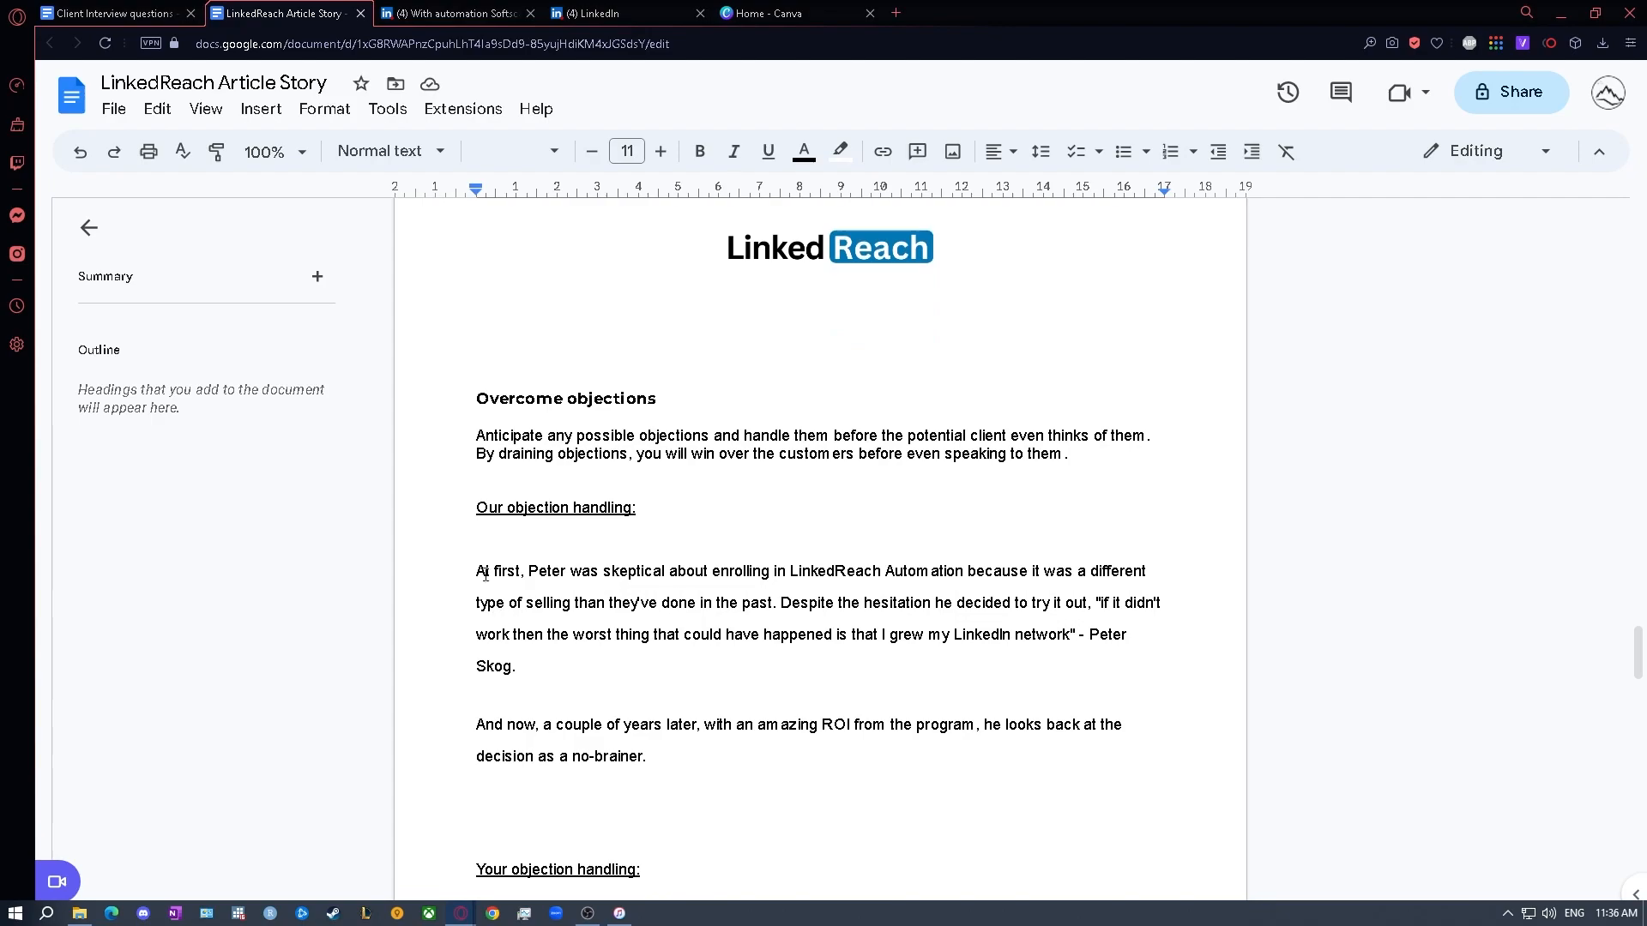
left_click_drag(479, 568, 649, 766)
key("ctrl+c")
left_click(600, 13)
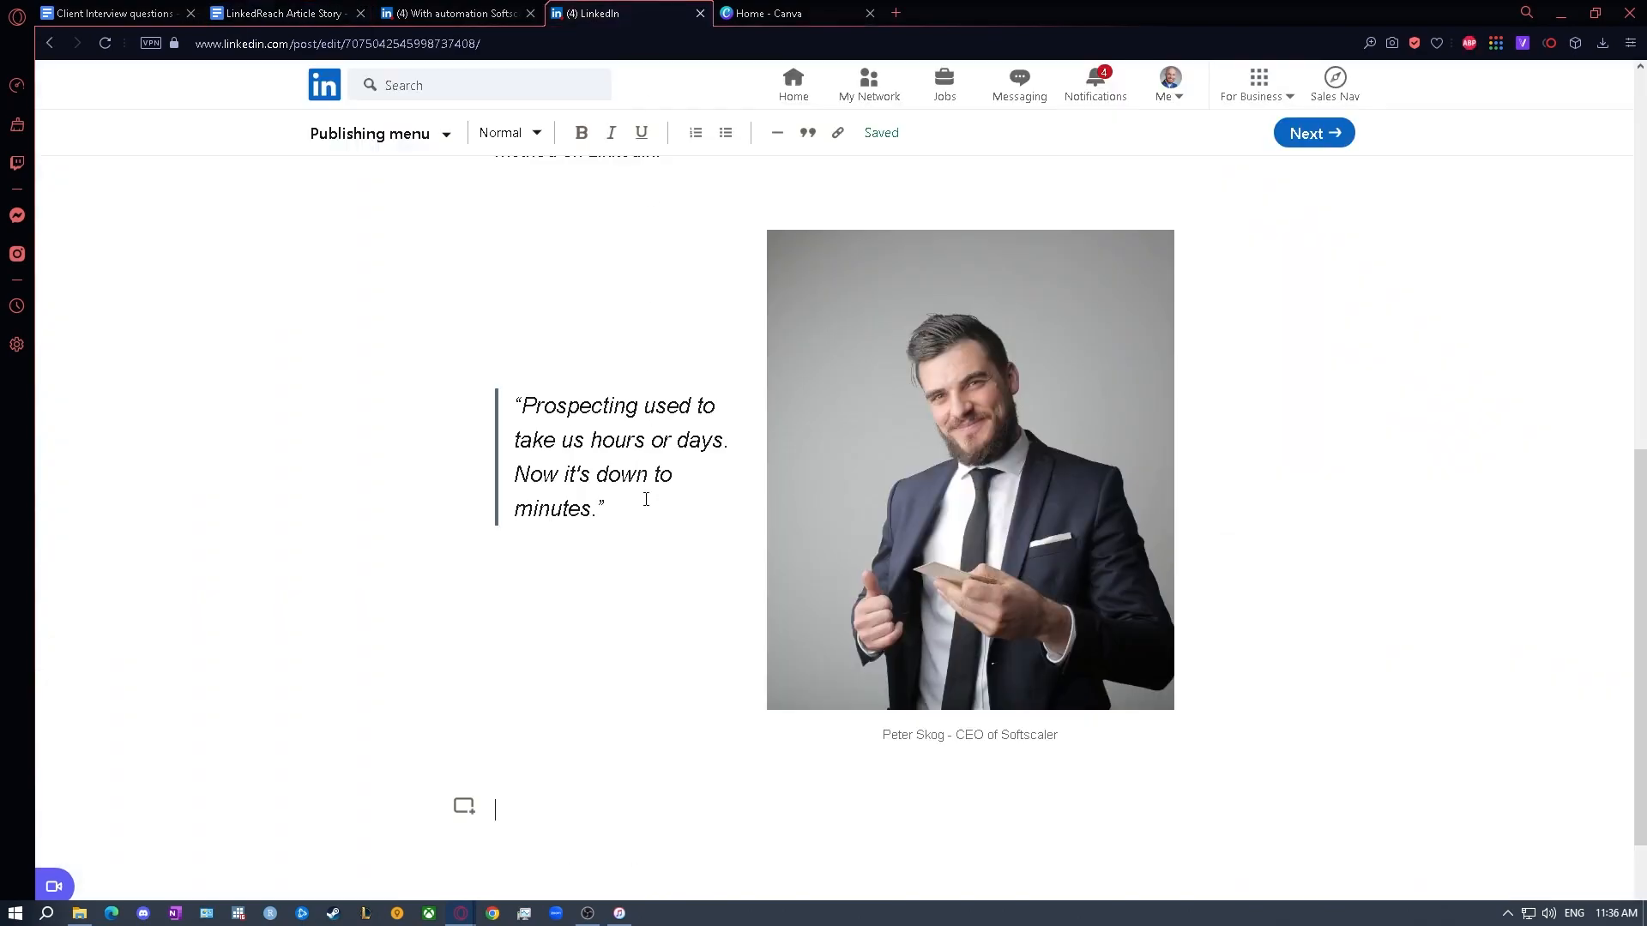
scroll(612, 734, "down", 1)
key("ctrl+v")
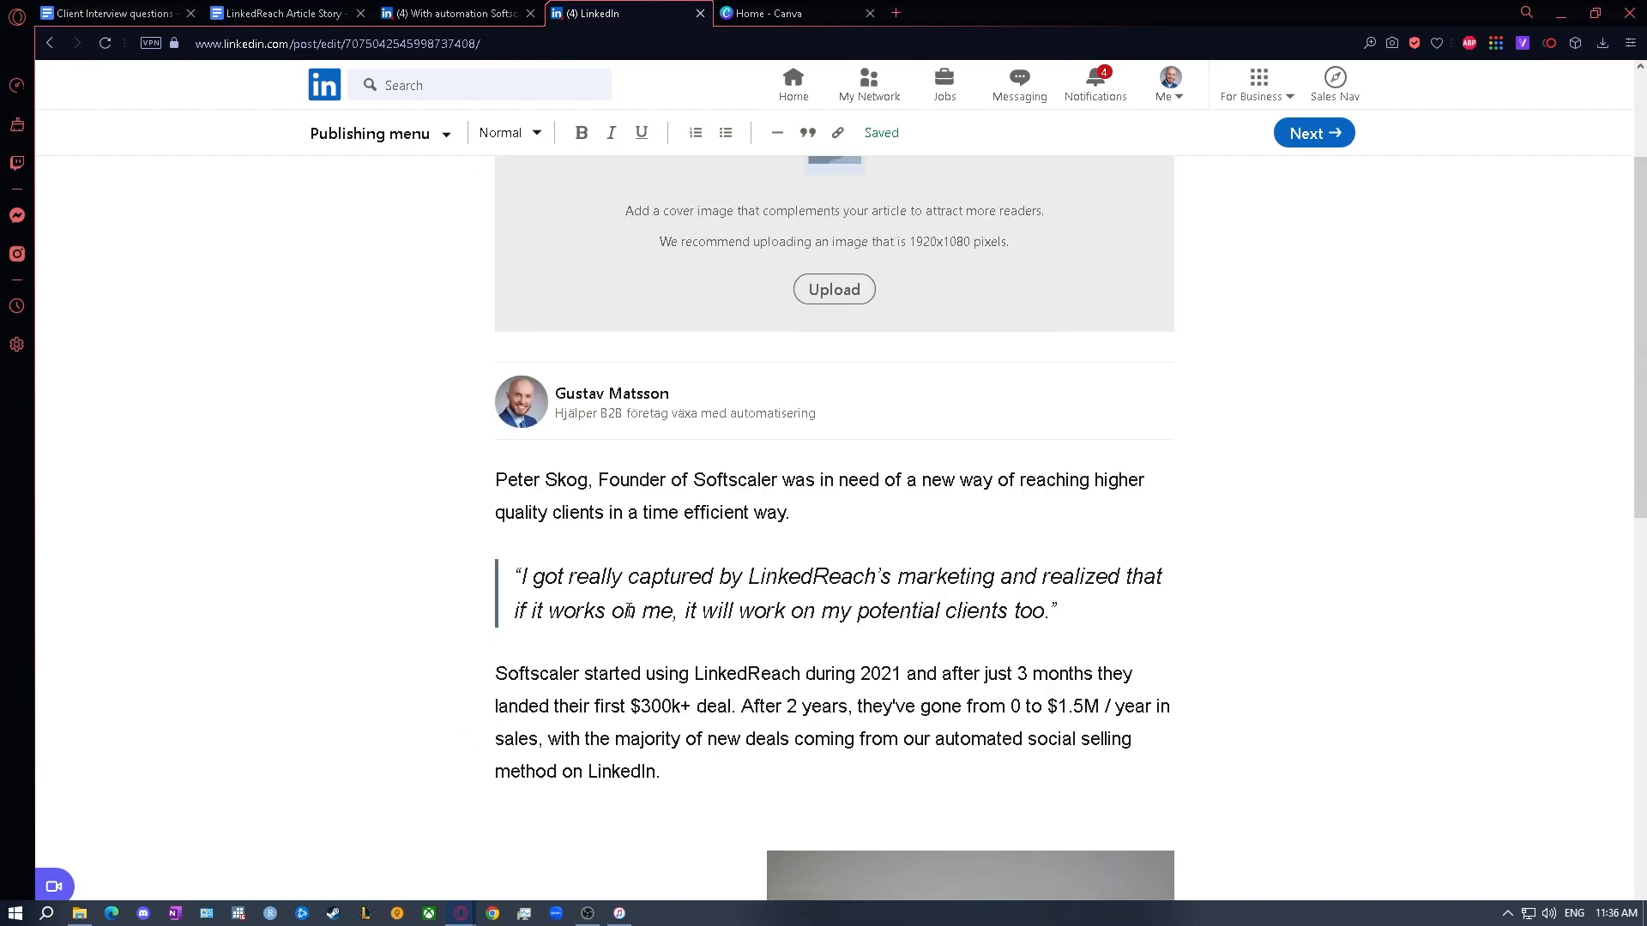
left_click(519, 477)
left_click_drag(505, 501, 1085, 558)
left_click(1090, 547)
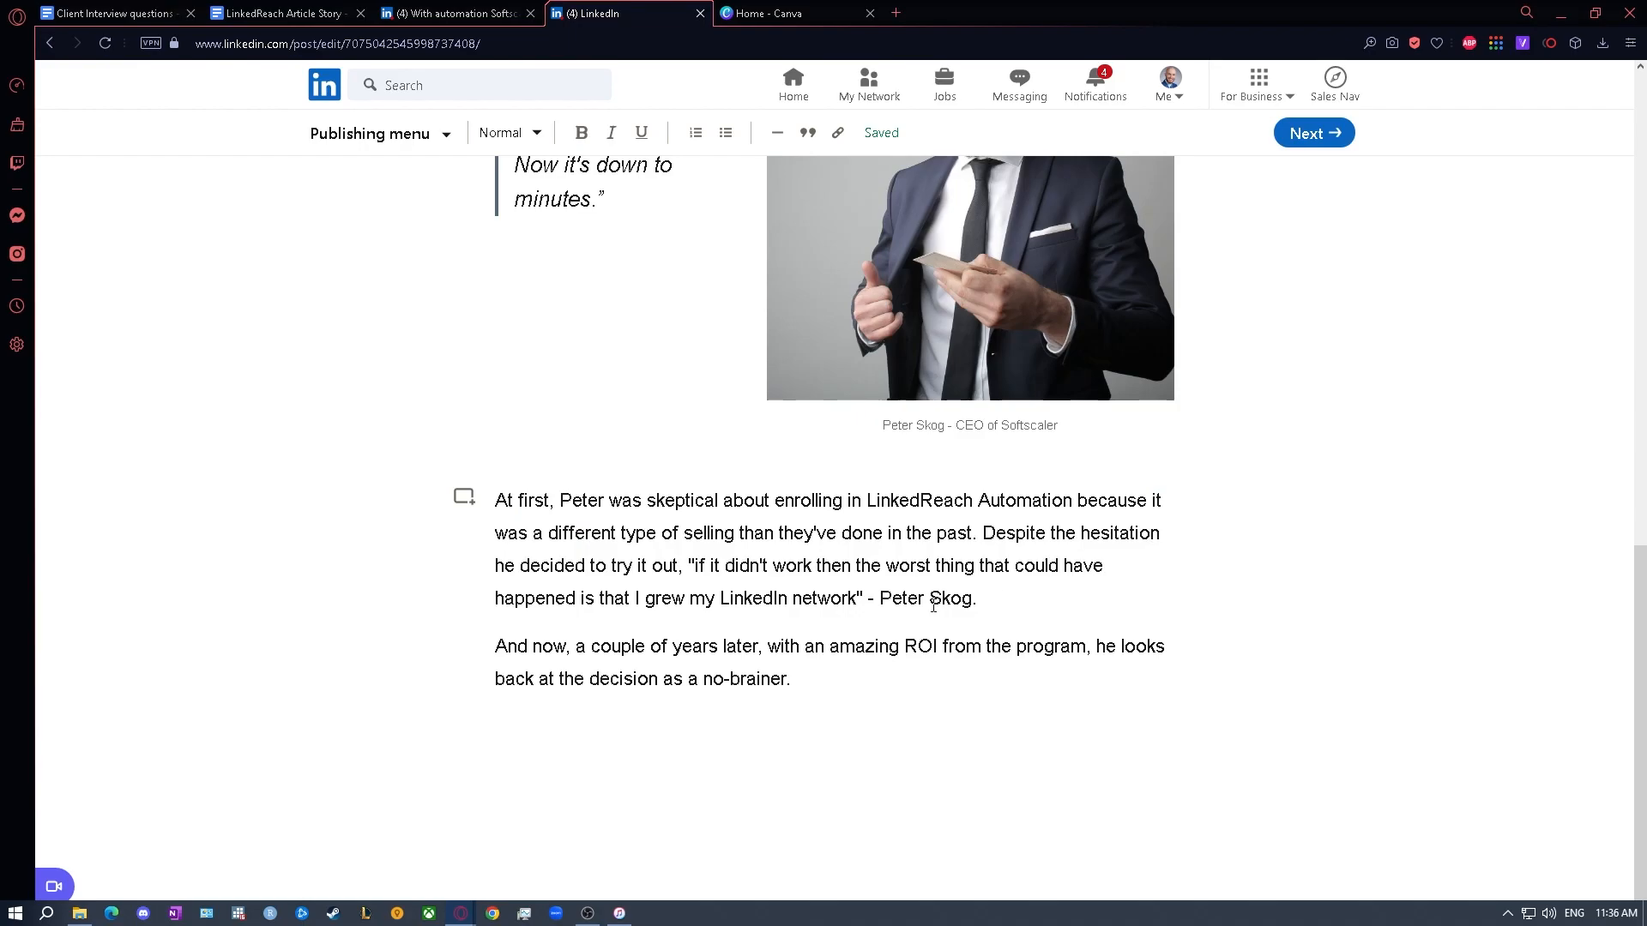
left_click_drag(691, 570, 862, 599)
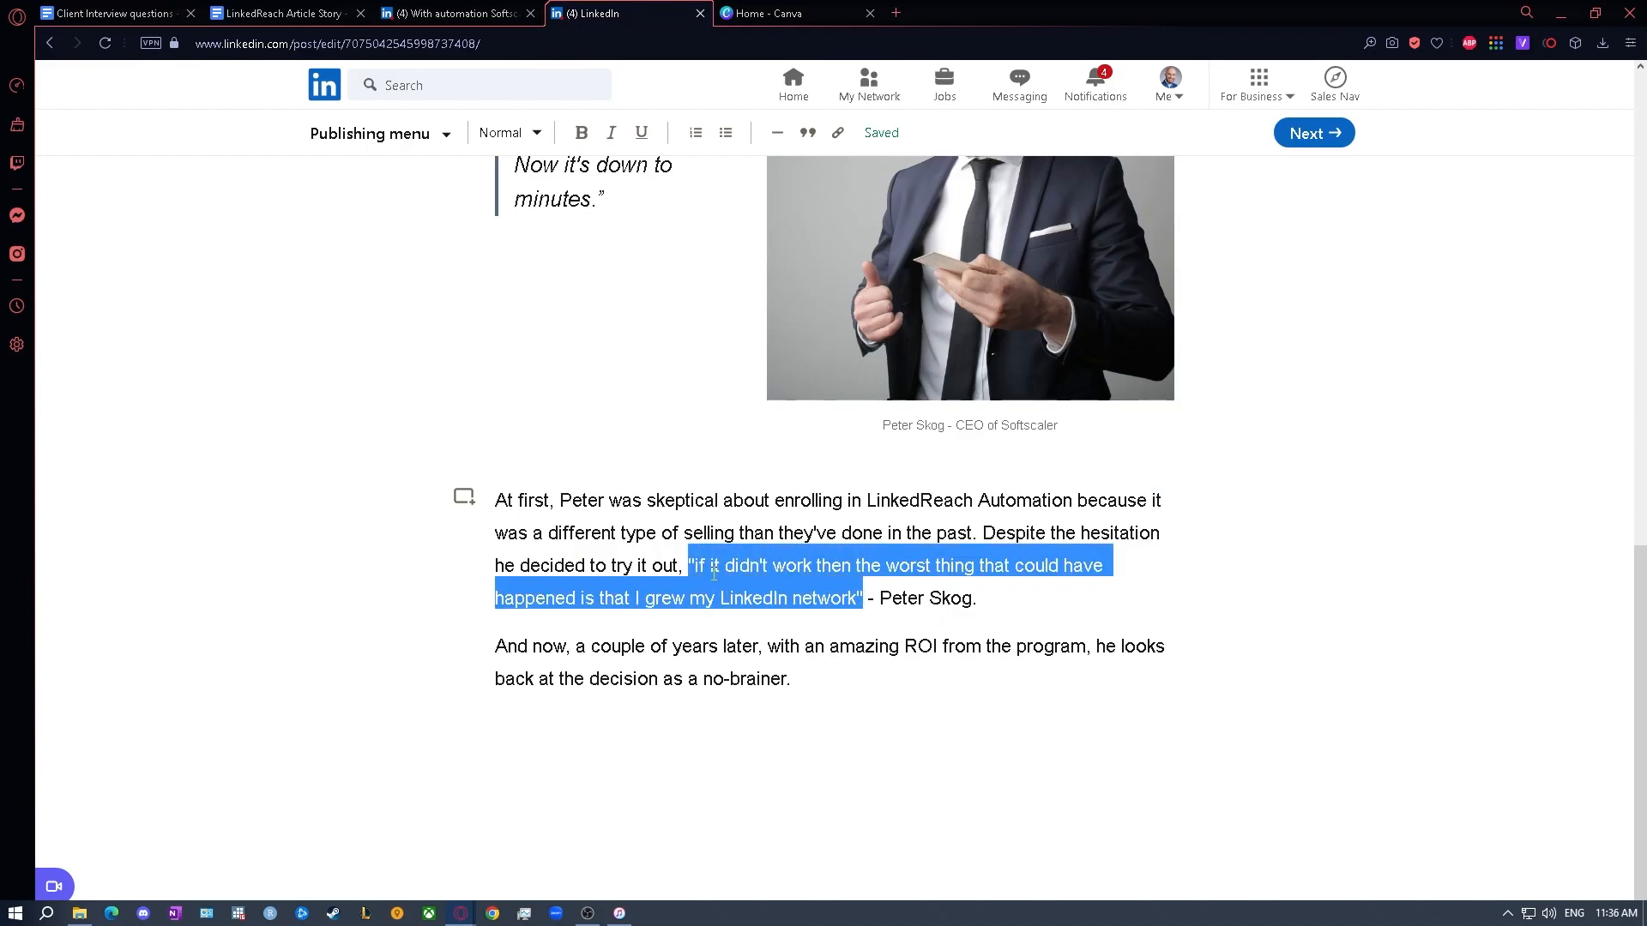
left_click(807, 132)
key("ctrl+z")
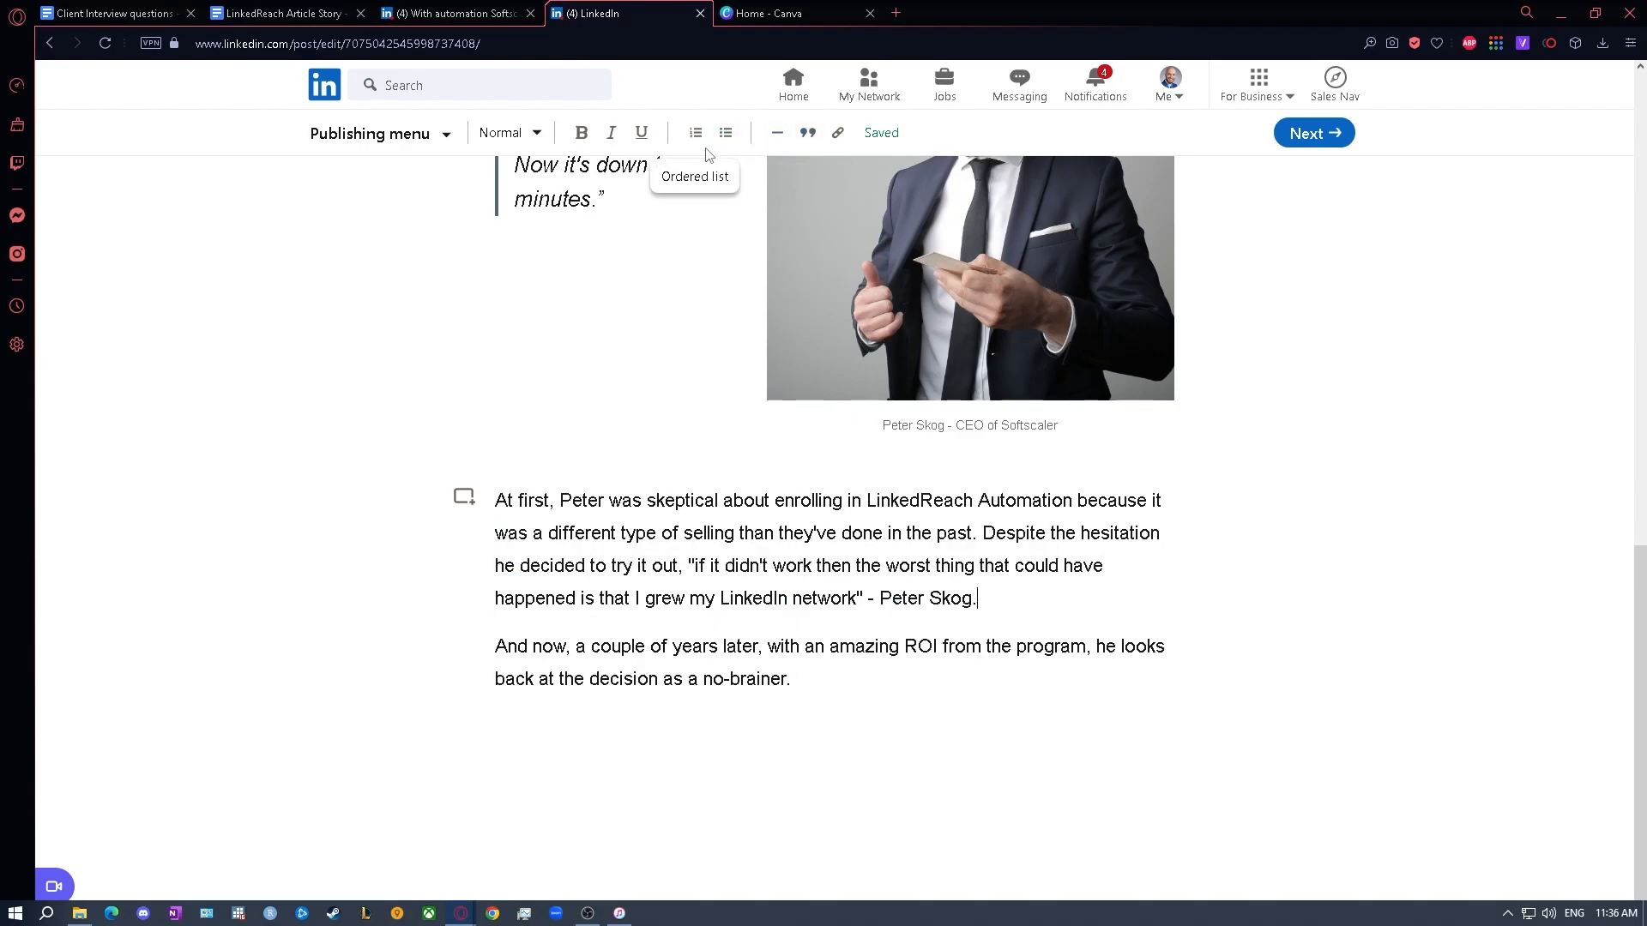
- Italicize the "if it didn't work then the worst thing that could have happened" quotation in the objection paragraph
left_click(611, 133)
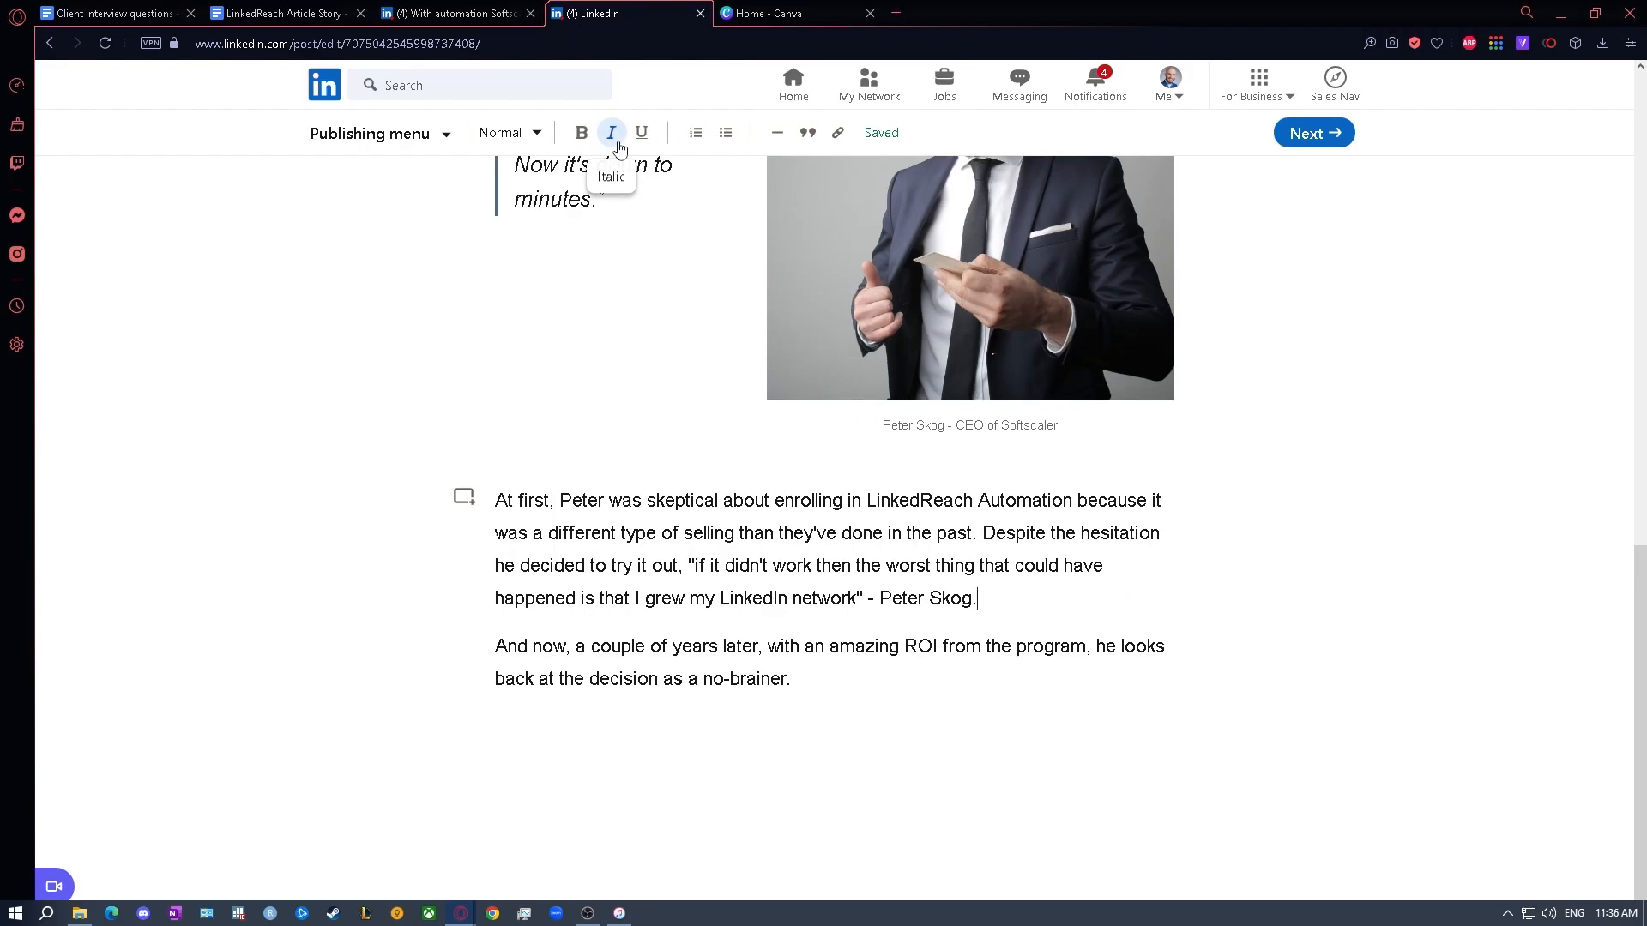
left_click_drag(687, 566, 863, 605)
left_click(612, 133)
left_click(806, 508)
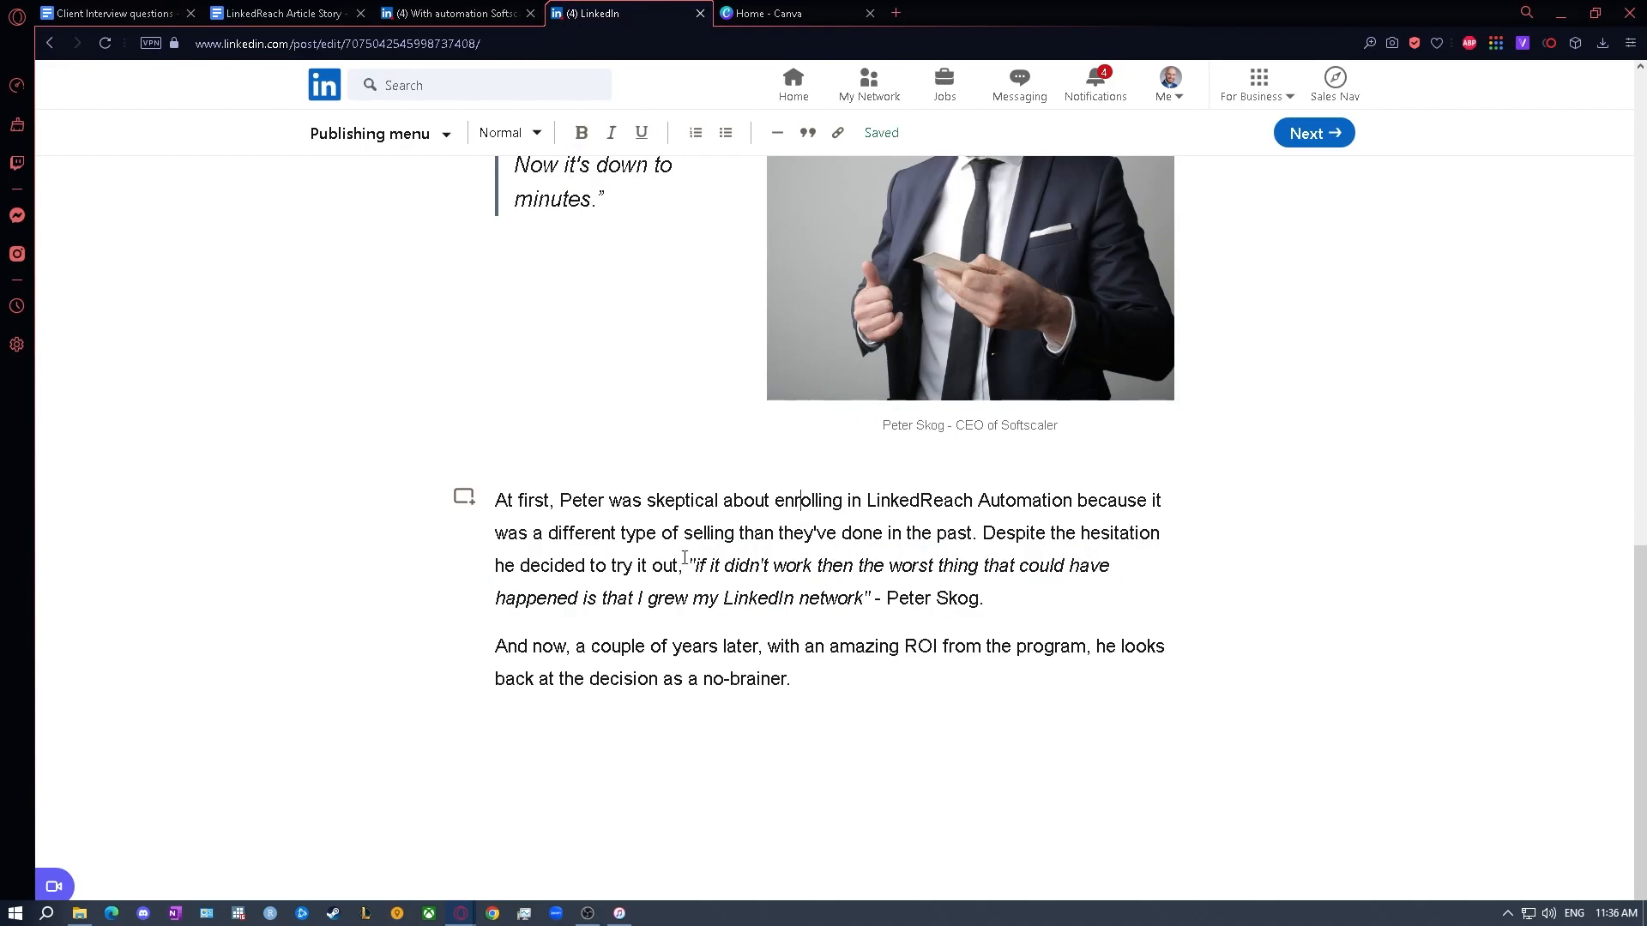
- Copy the SoftScaler description and website line from the template's "About the client" section and paste them below the draft's objection paragraphs
left_click(309, 13)
scroll(639, 365, "down", 7)
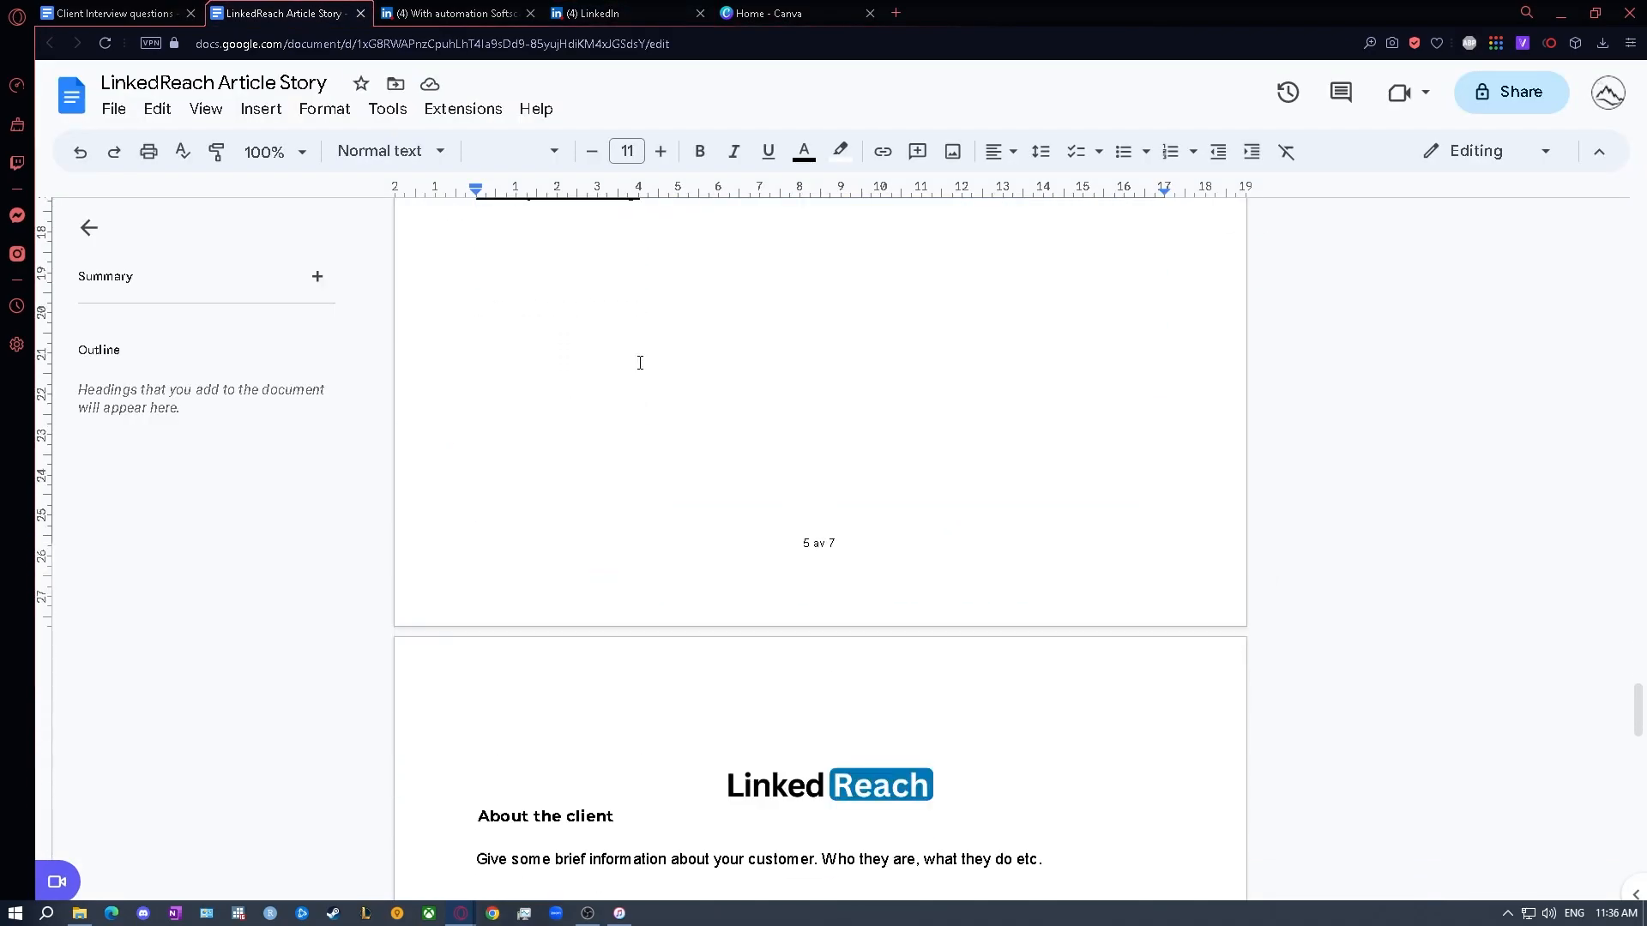
left_click(838, 667)
left_click_drag(823, 633, 476, 515)
key("ctrl+c")
left_click(609, 12)
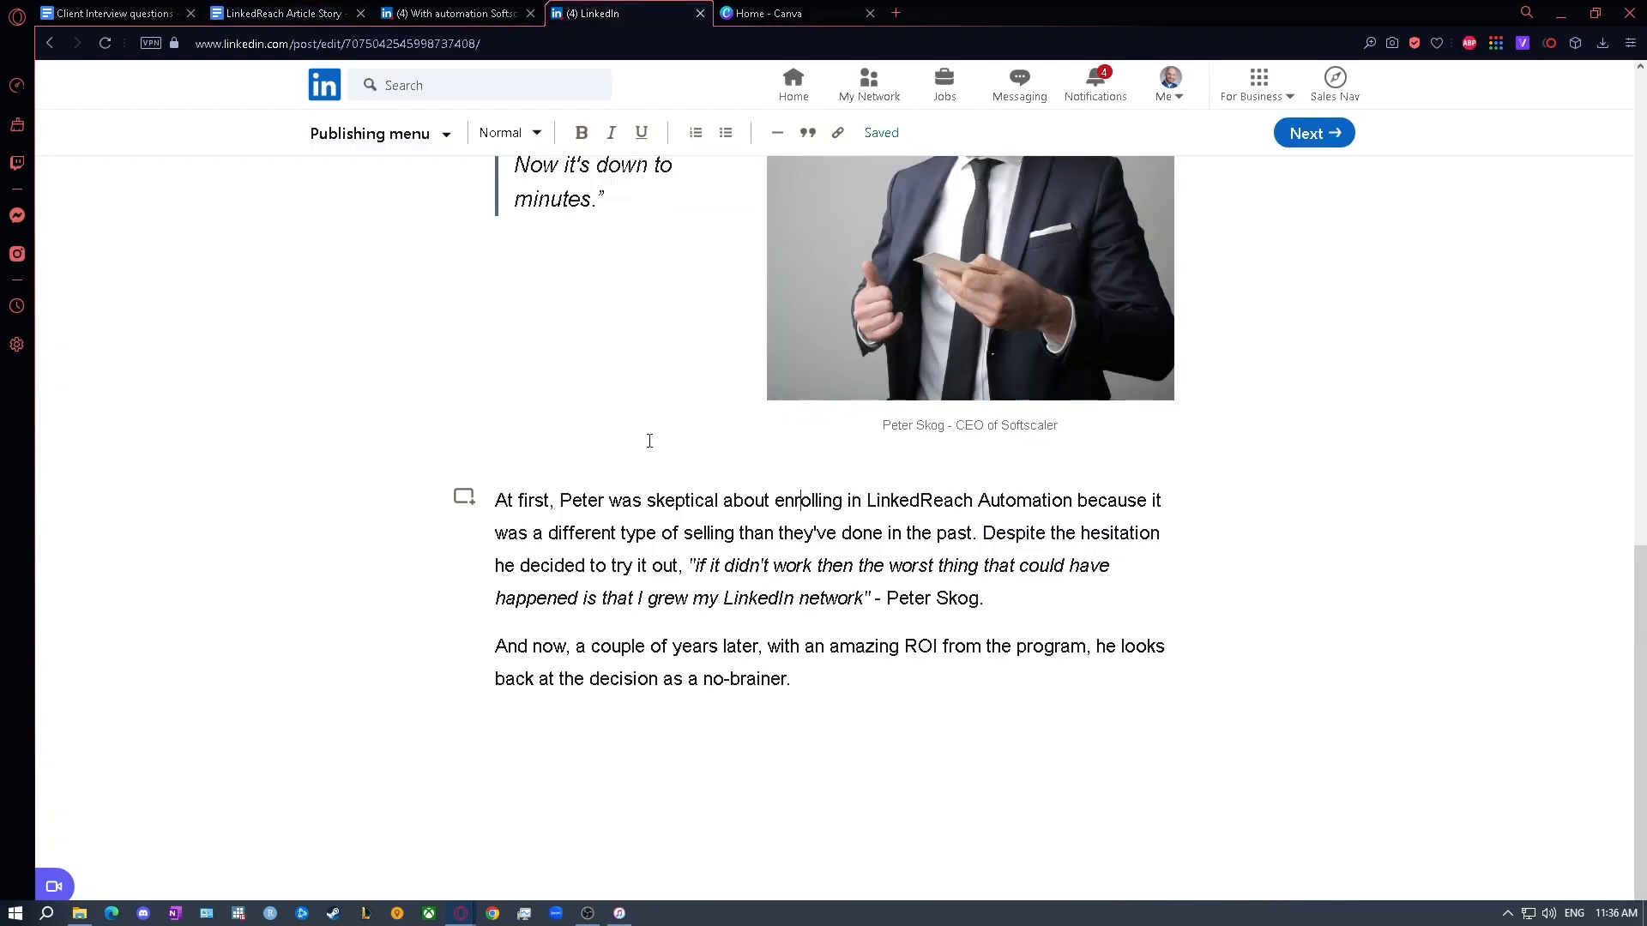
left_click(821, 691)
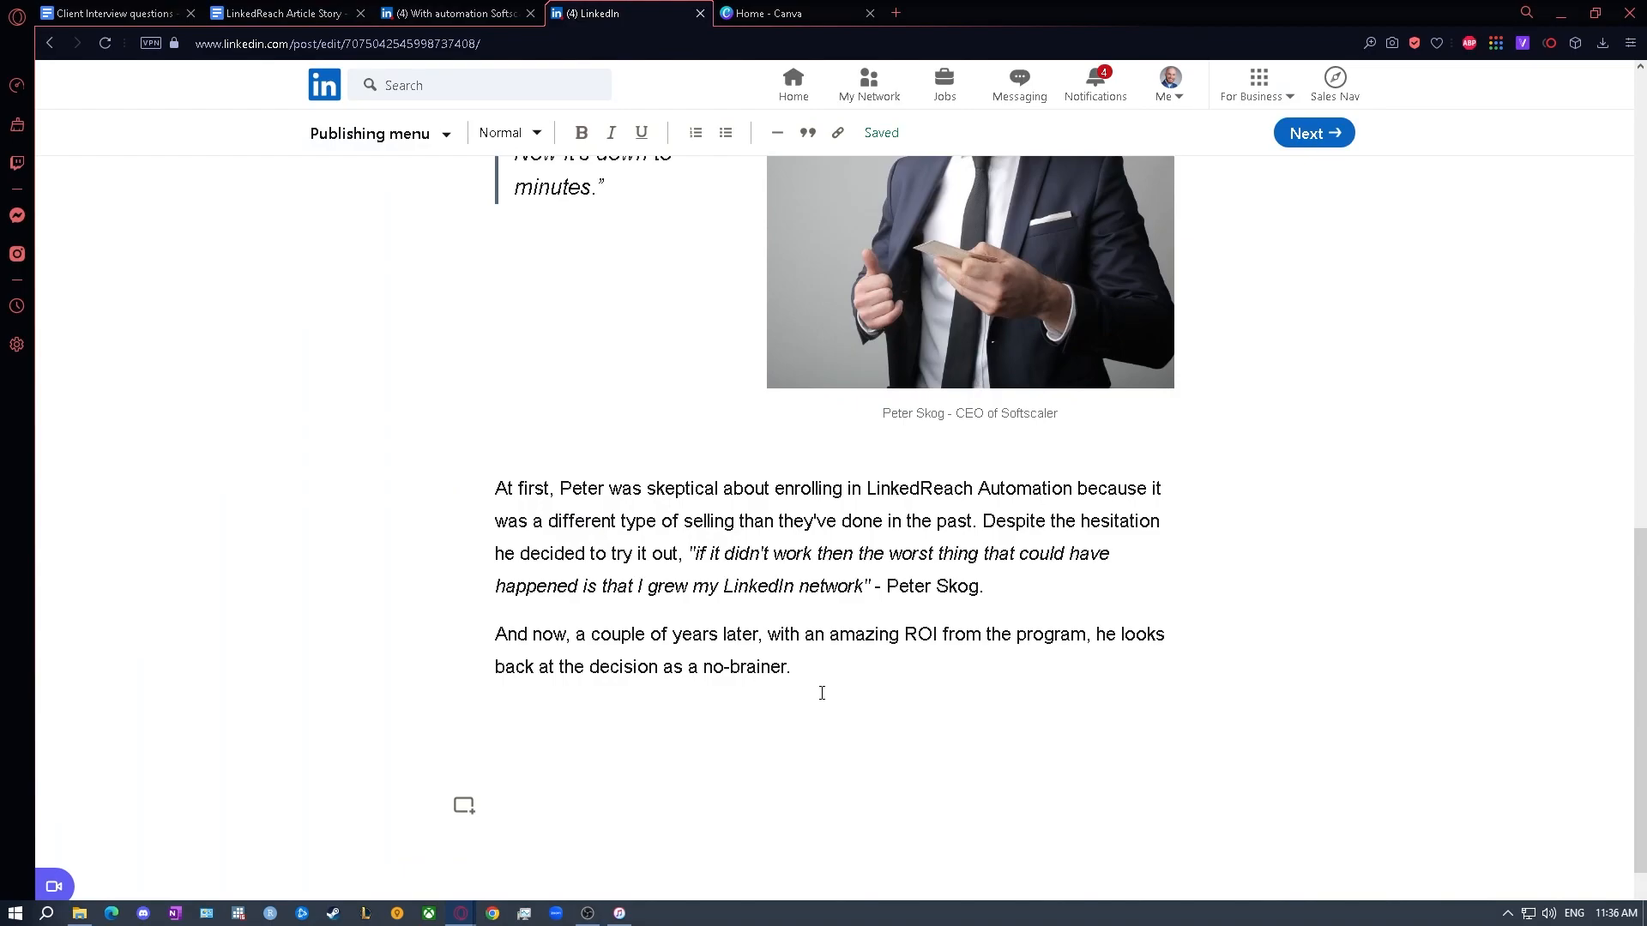
key("ctrl+v")
left_click(510, 598)
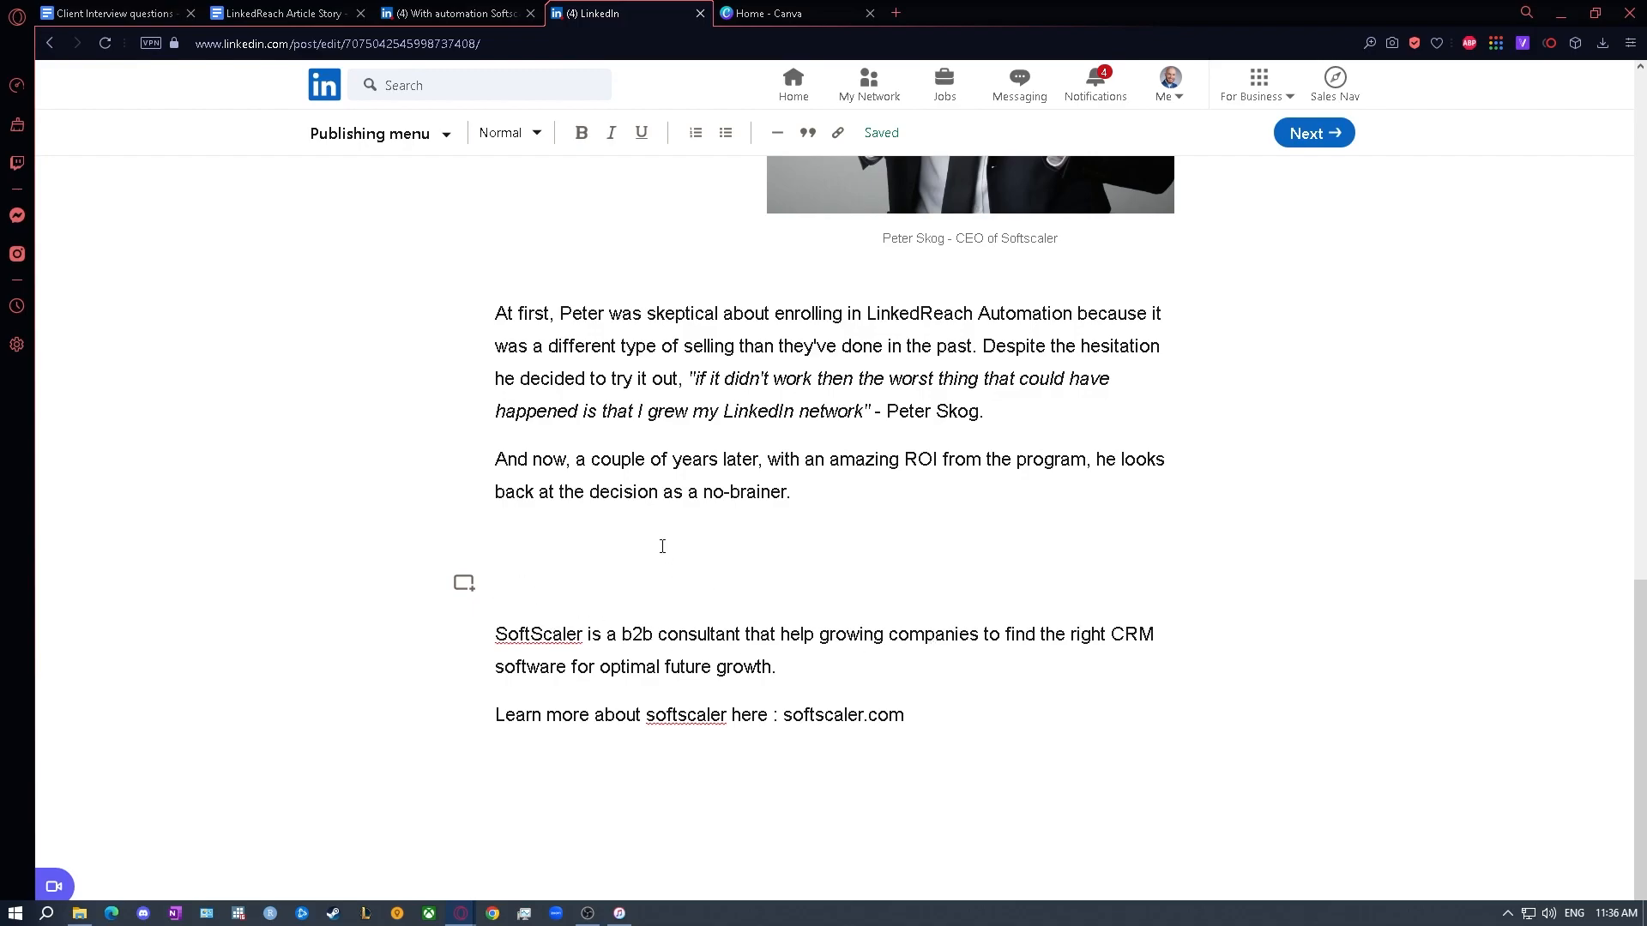
- Find the template's "Call to action: ask for the meeting" section and copy its "Our version" text, including the numbered list and signature
key("ctrl+Tab")
key("ctrl+Tab")
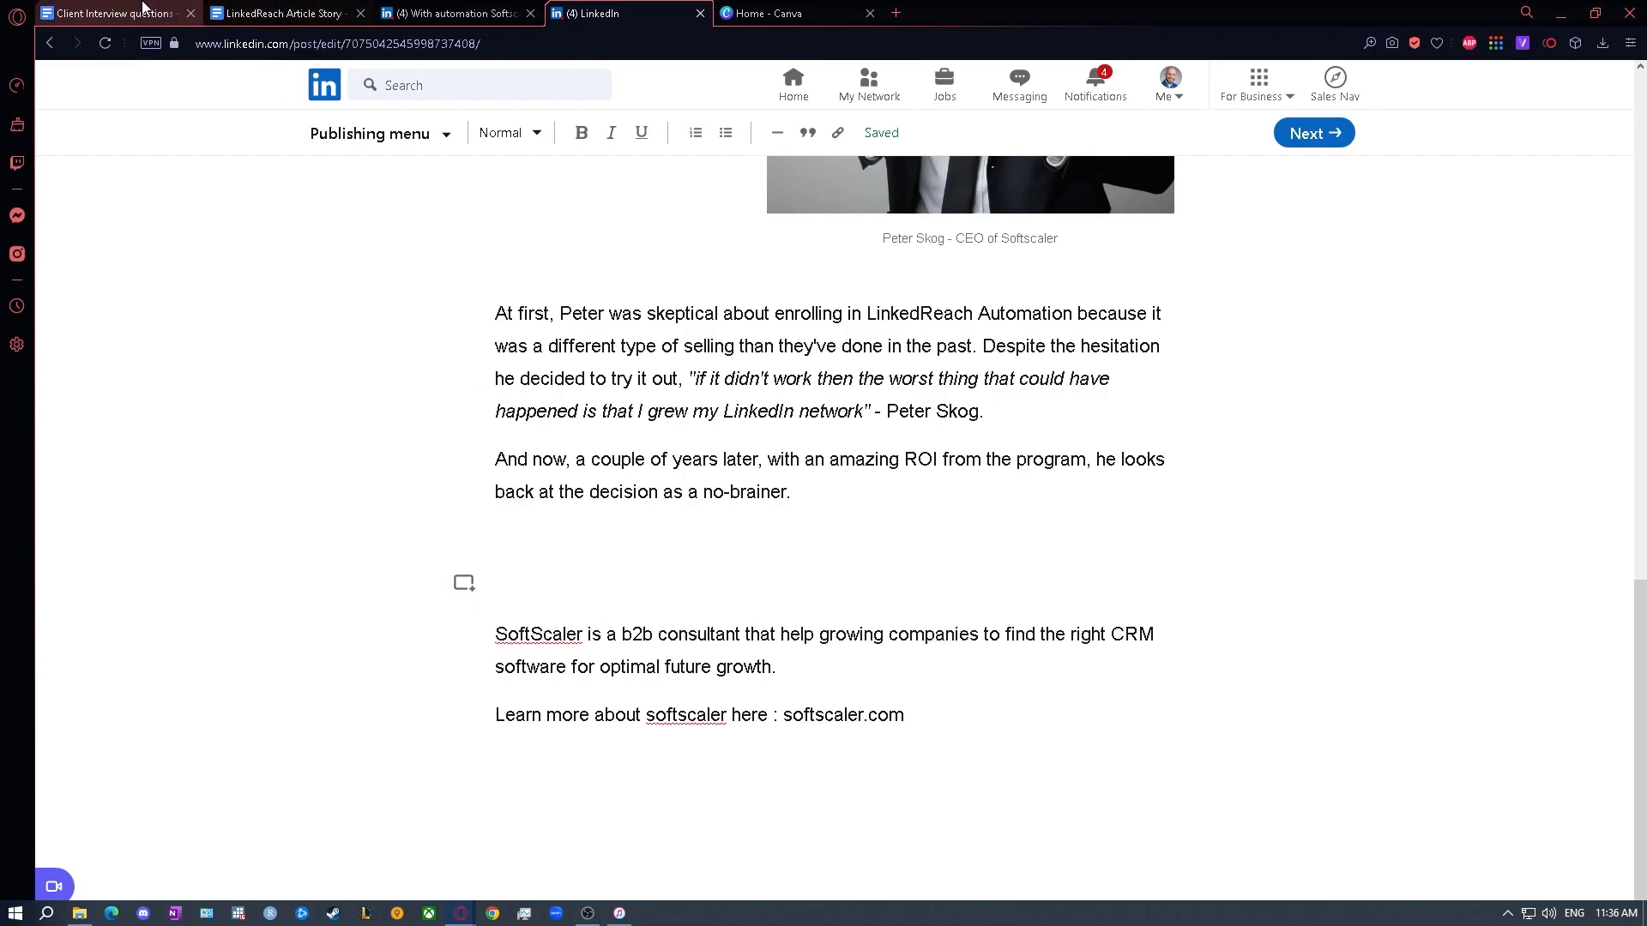
scroll(581, 446, "down", 10)
key("ctrl+Tab")
scroll(497, 401, "up", 6)
scroll(515, 420, "down", 12)
scroll(536, 433, "up", 4)
left_click(845, 669)
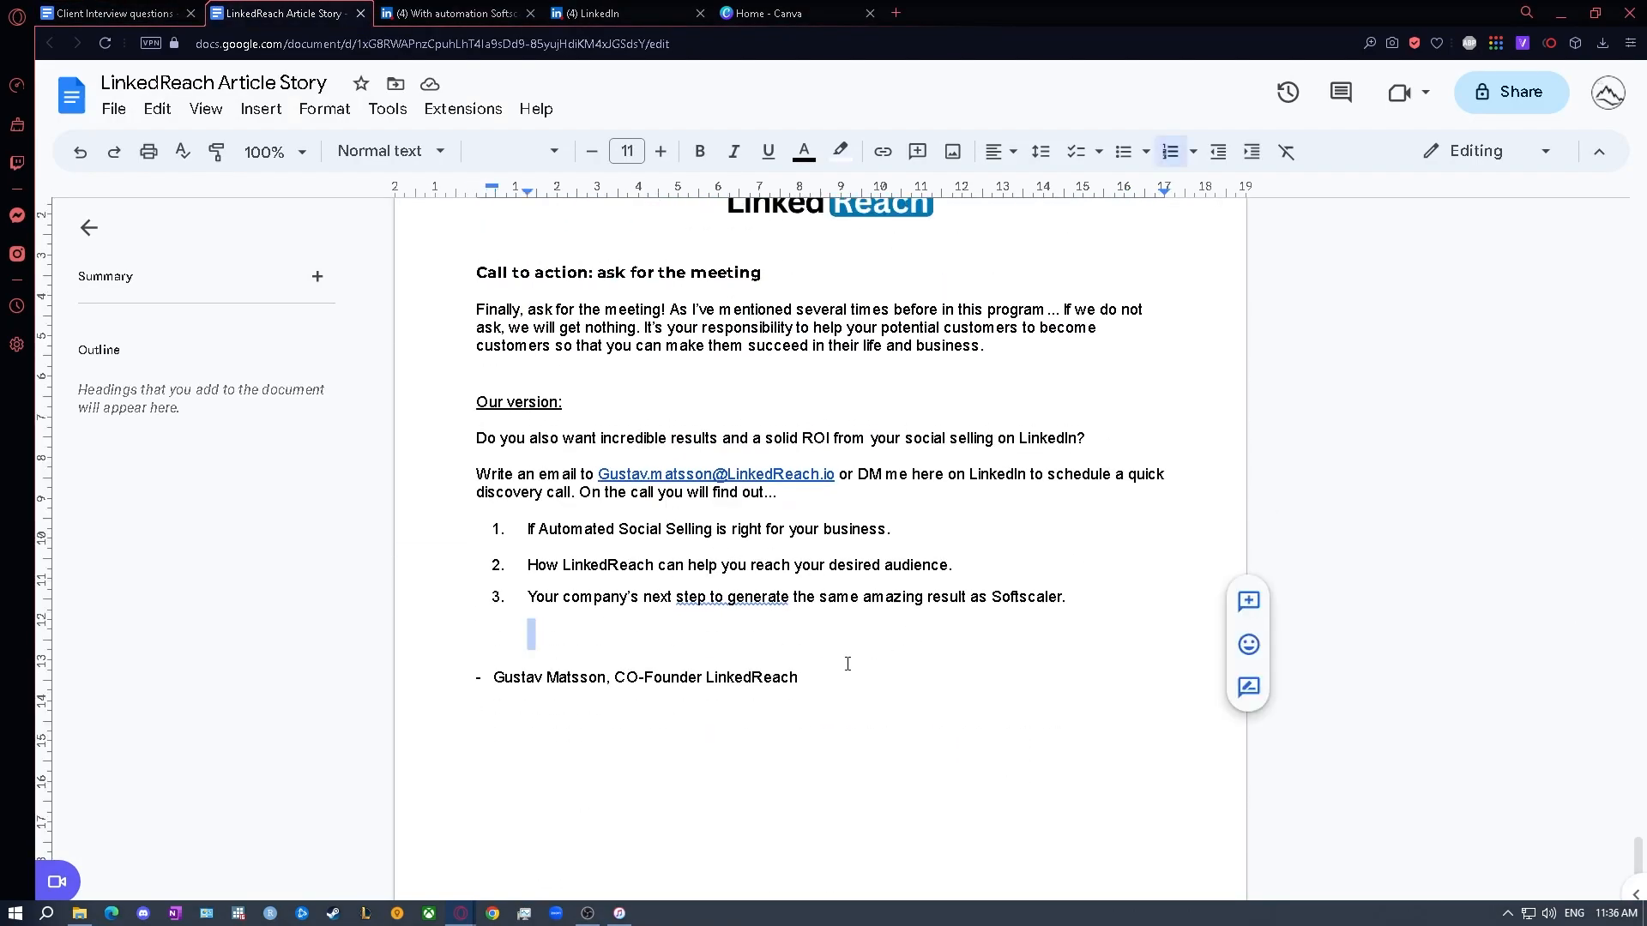
mouse_move(834, 676)
left_mouse_down()
mouse_move(463, 673)
mouse_move(425, 446)
left_mouse_up()
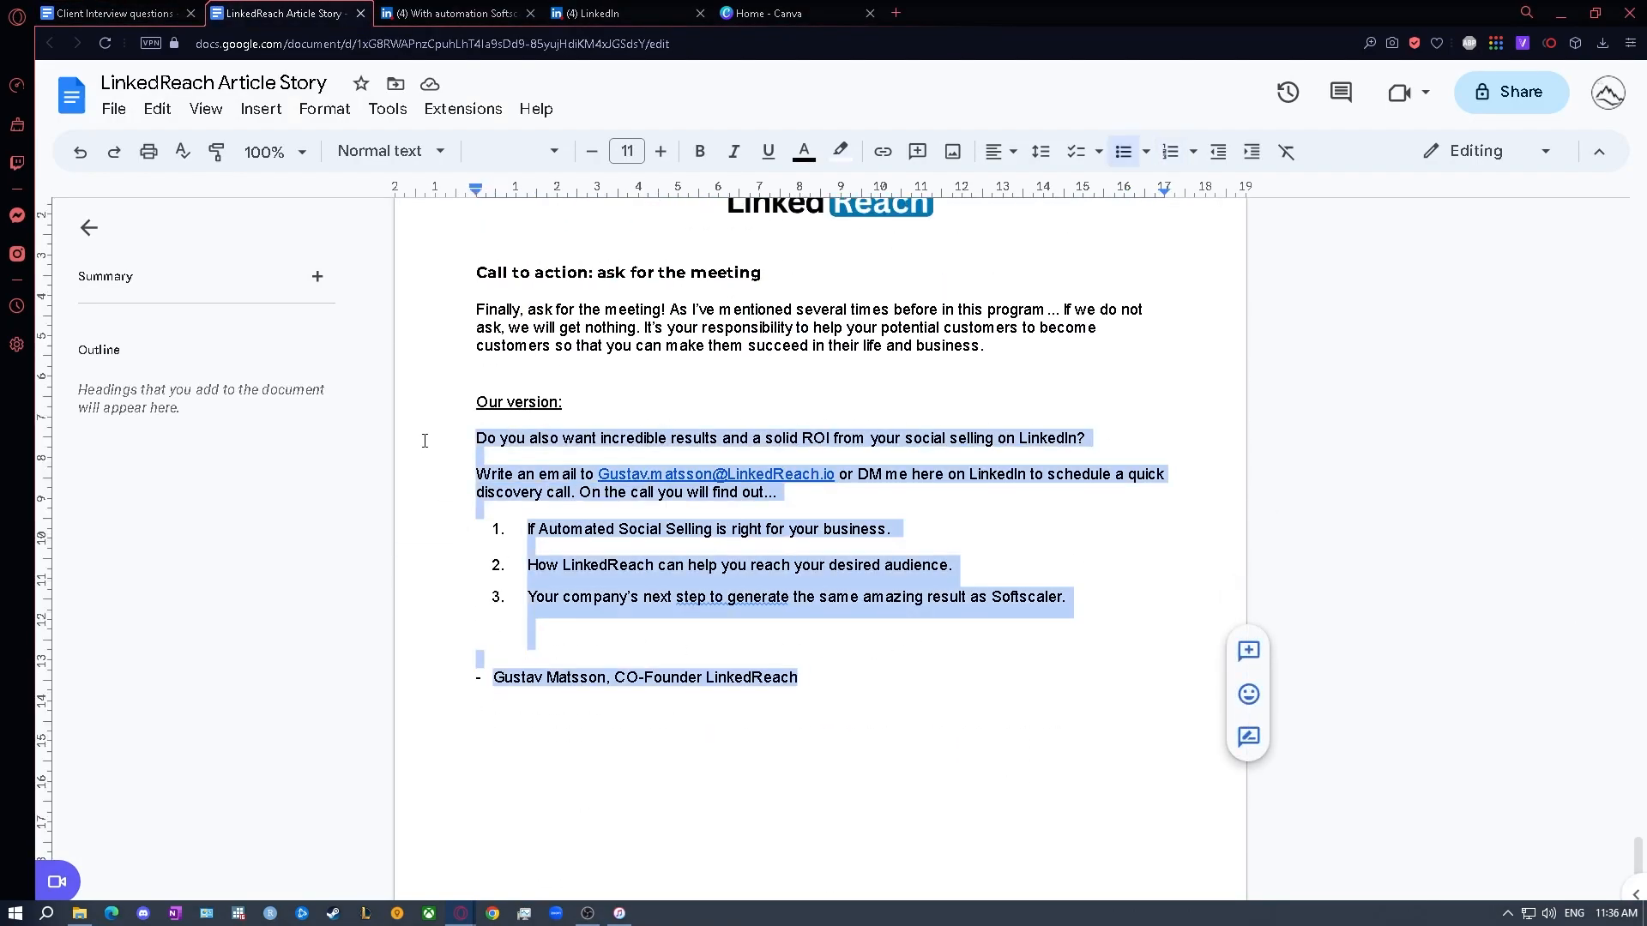
- Paste the call-to-action text into the draft below the softscaler.com line, separated by empty lines
key("ctrl+Tab")
left_click(583, 13)
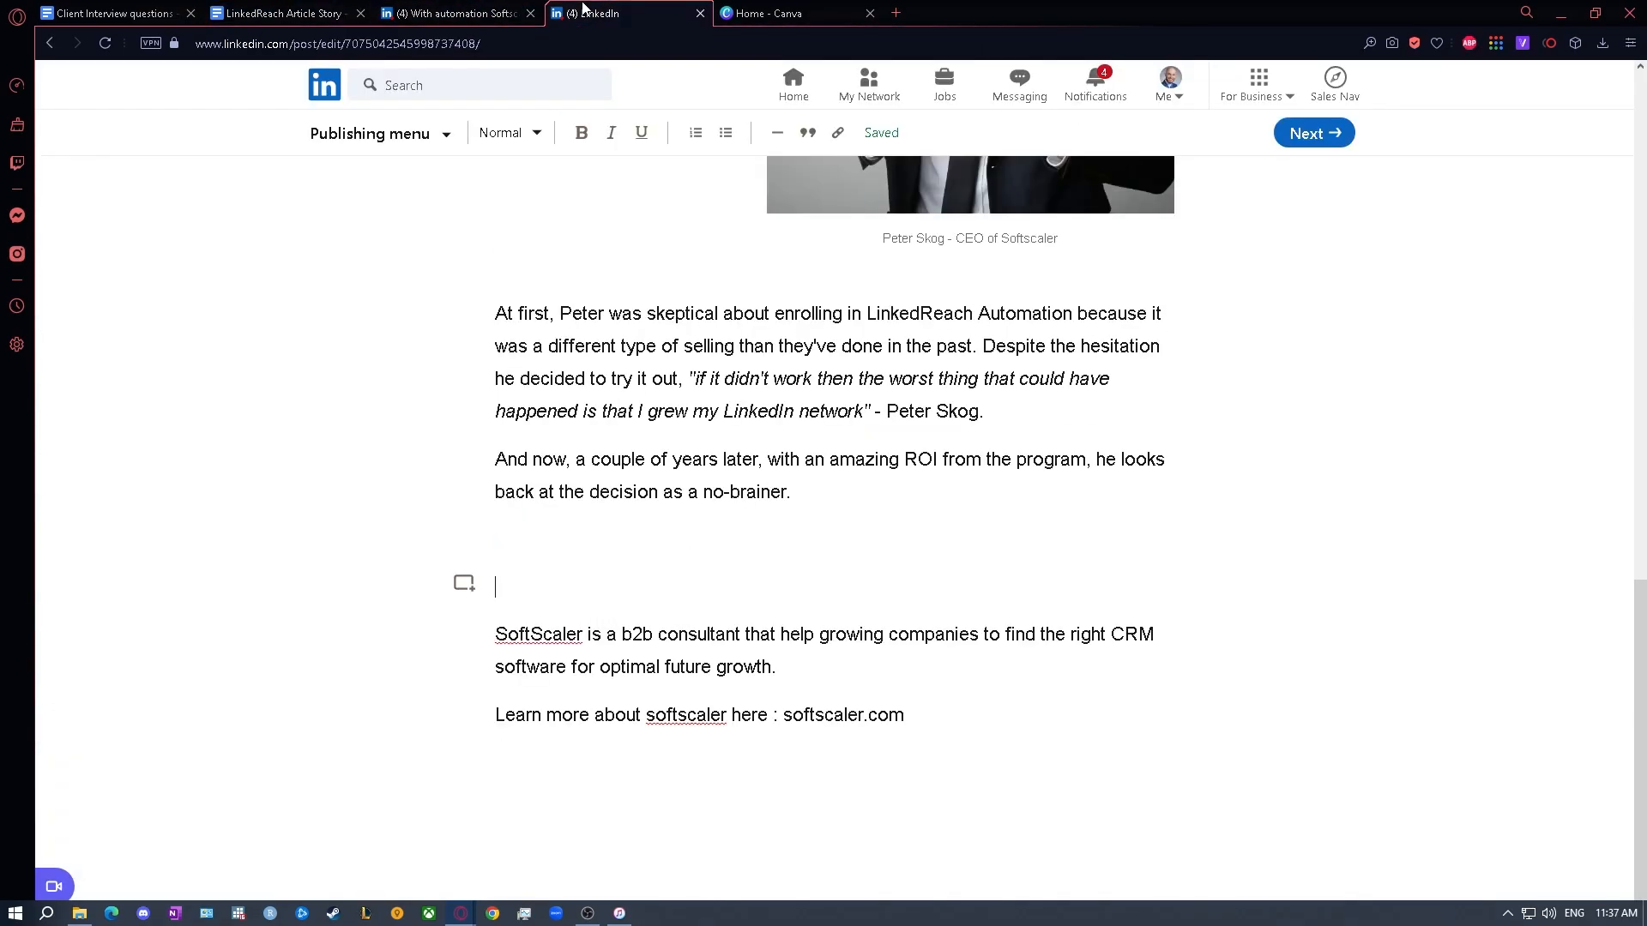
key("Return")
key("Return")
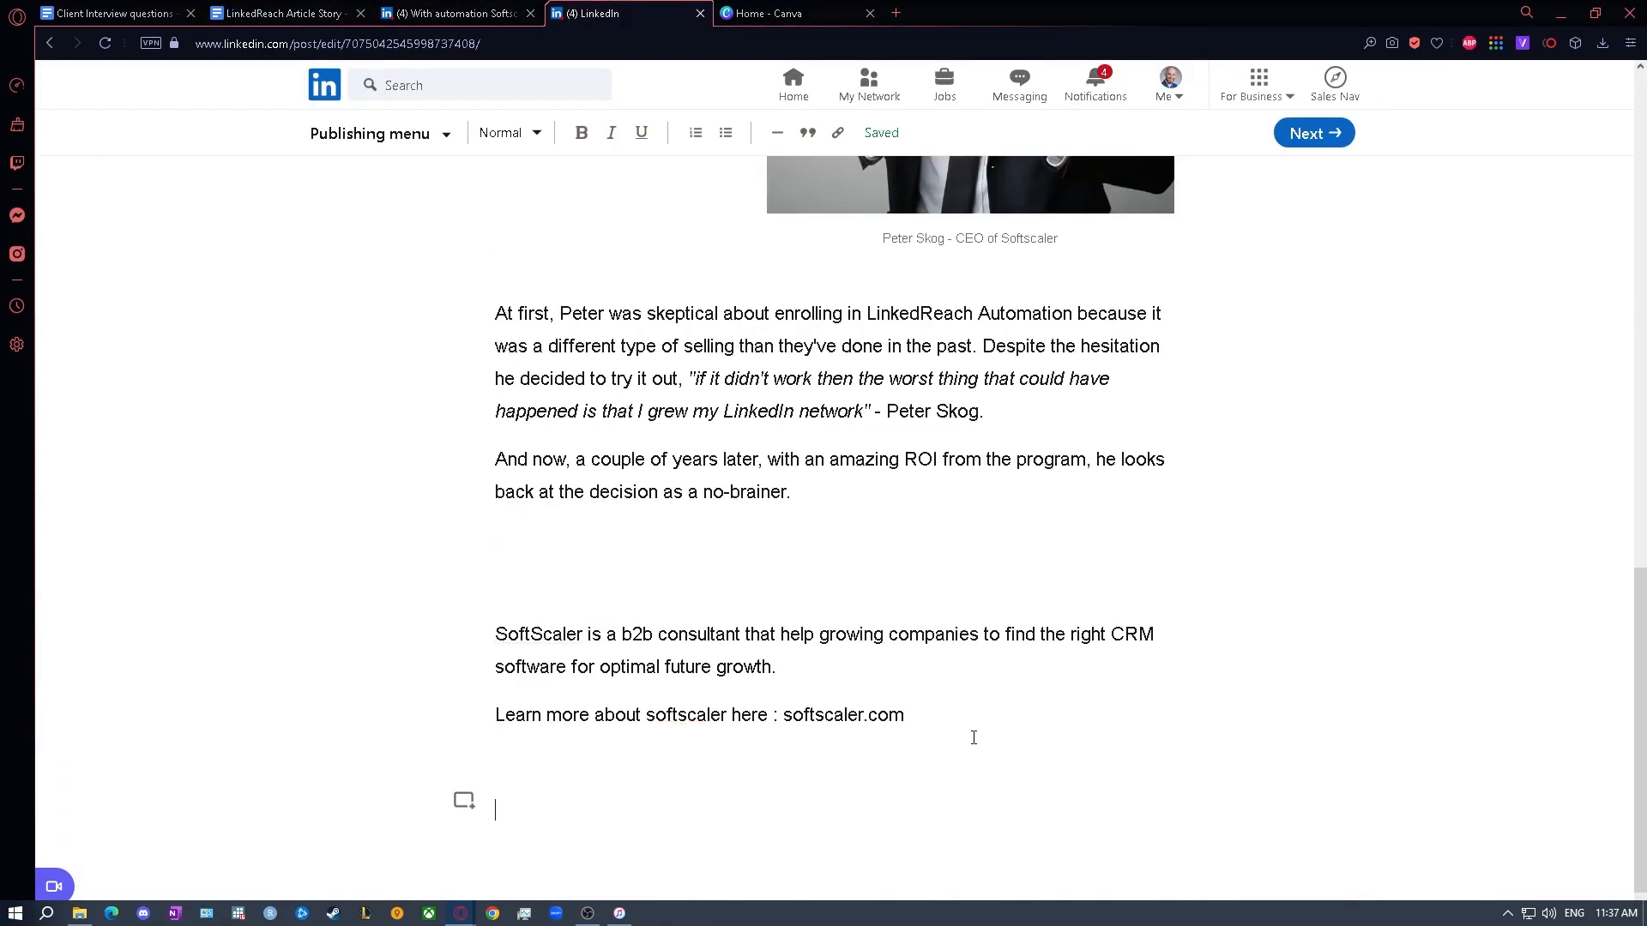
key("ctrl+v")
scroll(788, 498, "down", 1)
scroll(788, 499, "down", 15)
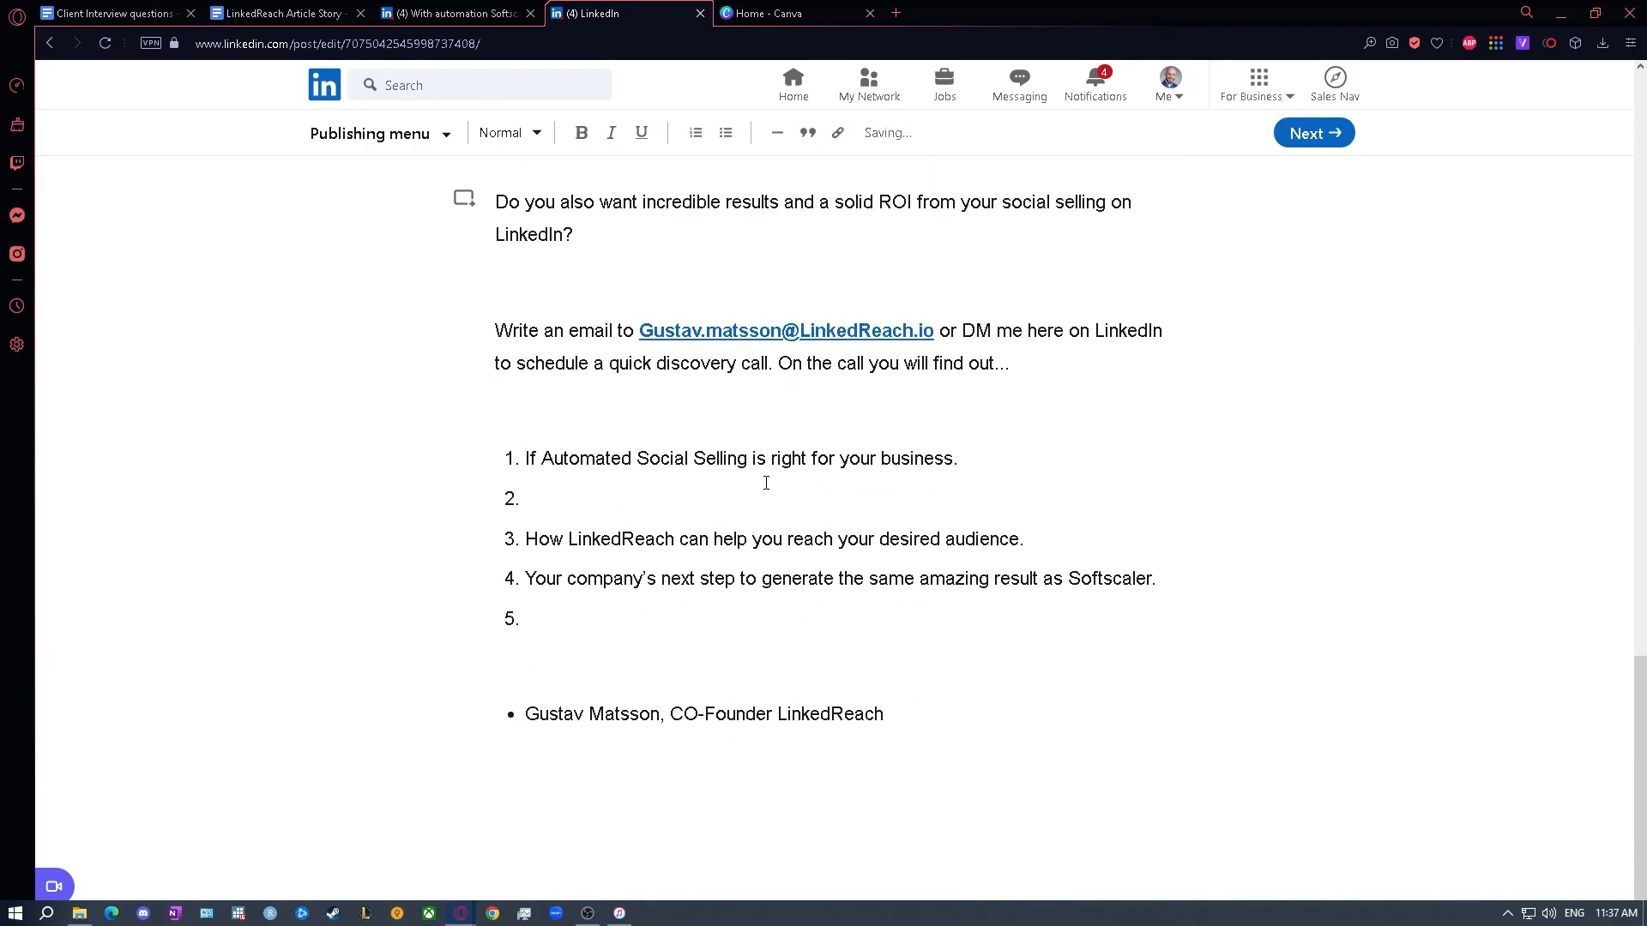
- Remove the empty line before the "Write an email to" paragraph and the two blank items from the call-to-action's numbered list
scroll(766, 483, "up", 2)
left_click(544, 450)
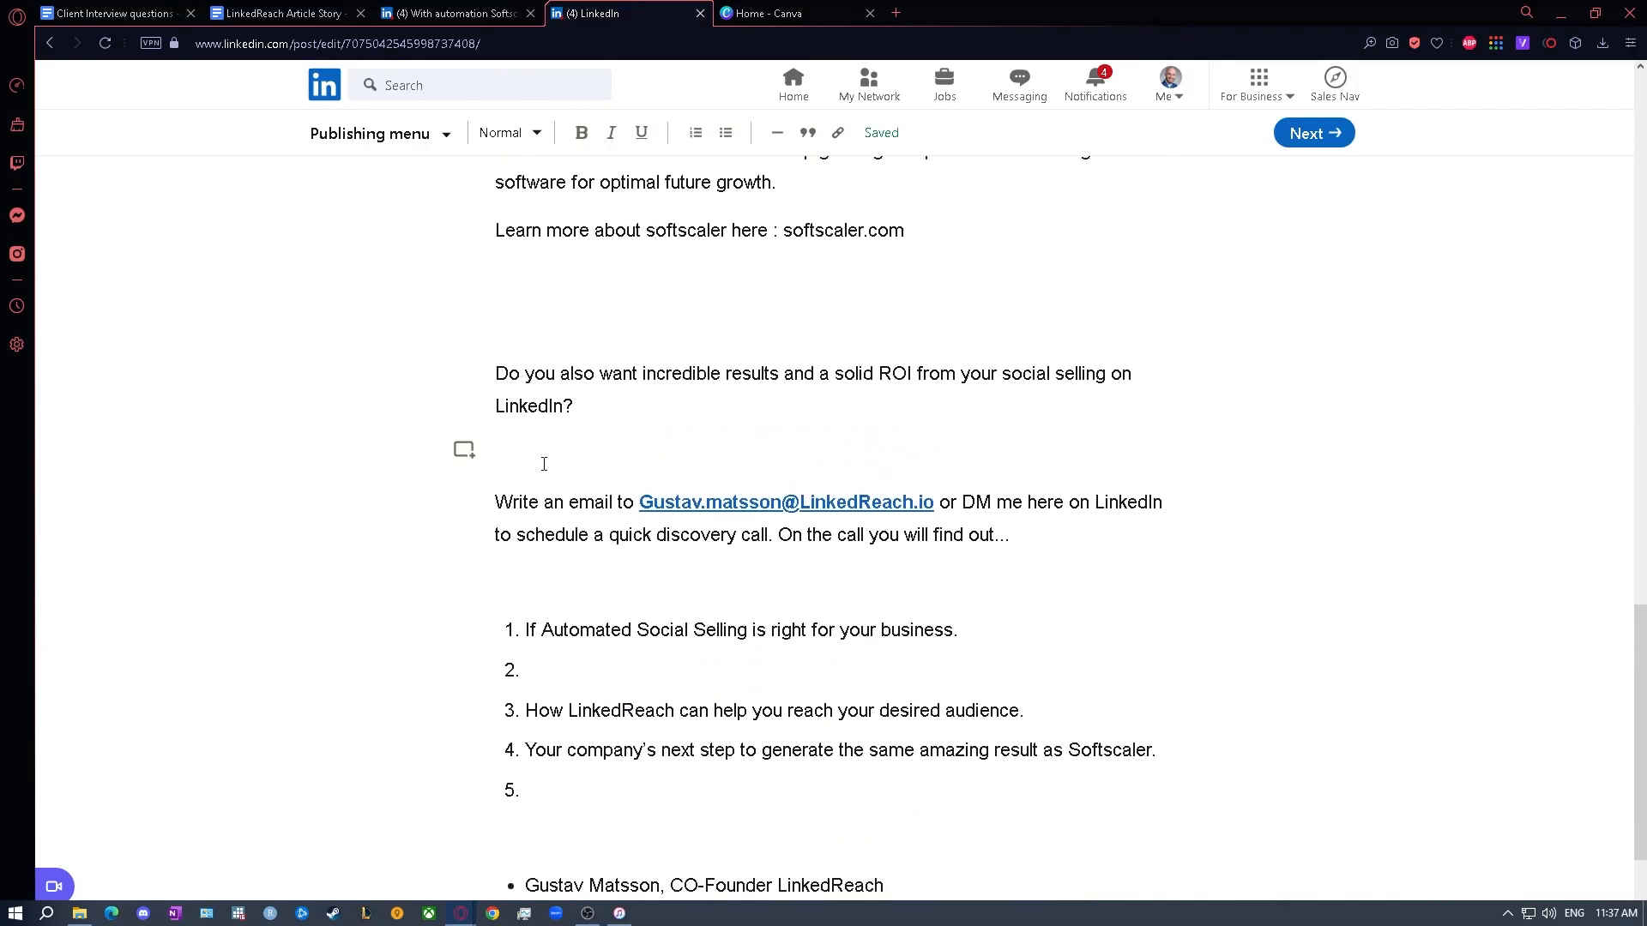
key("BackSpace")
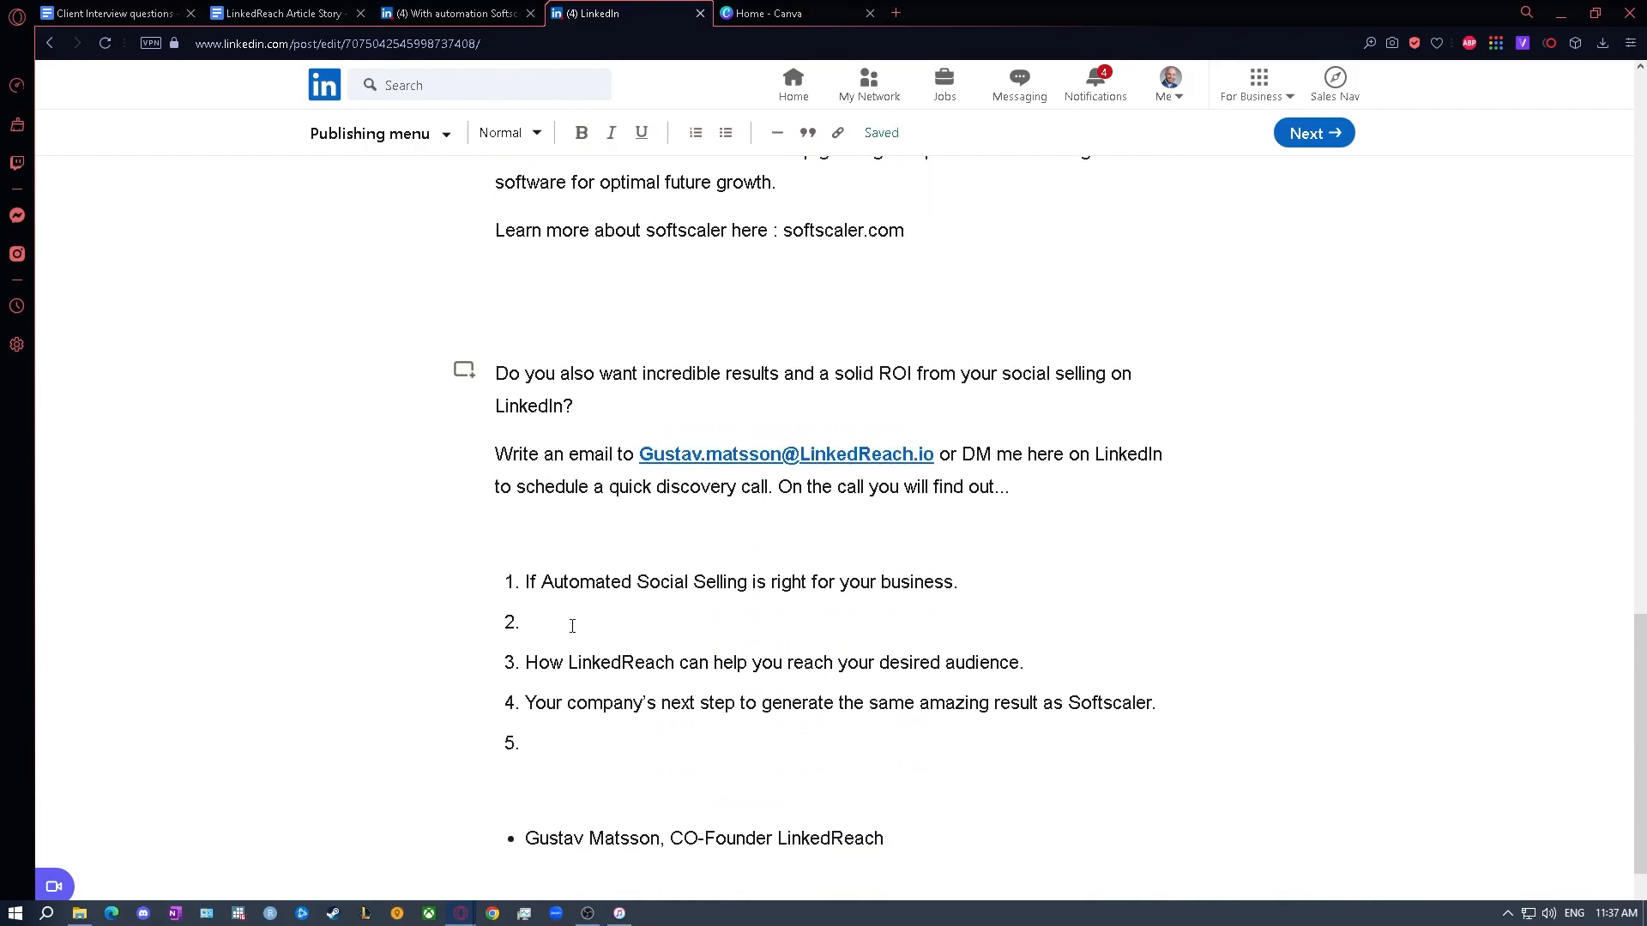
left_click(570, 623)
key("BackSpace")
key("BackSpace")
left_click(552, 703)
key("BackSpace")
key("BackSpace")
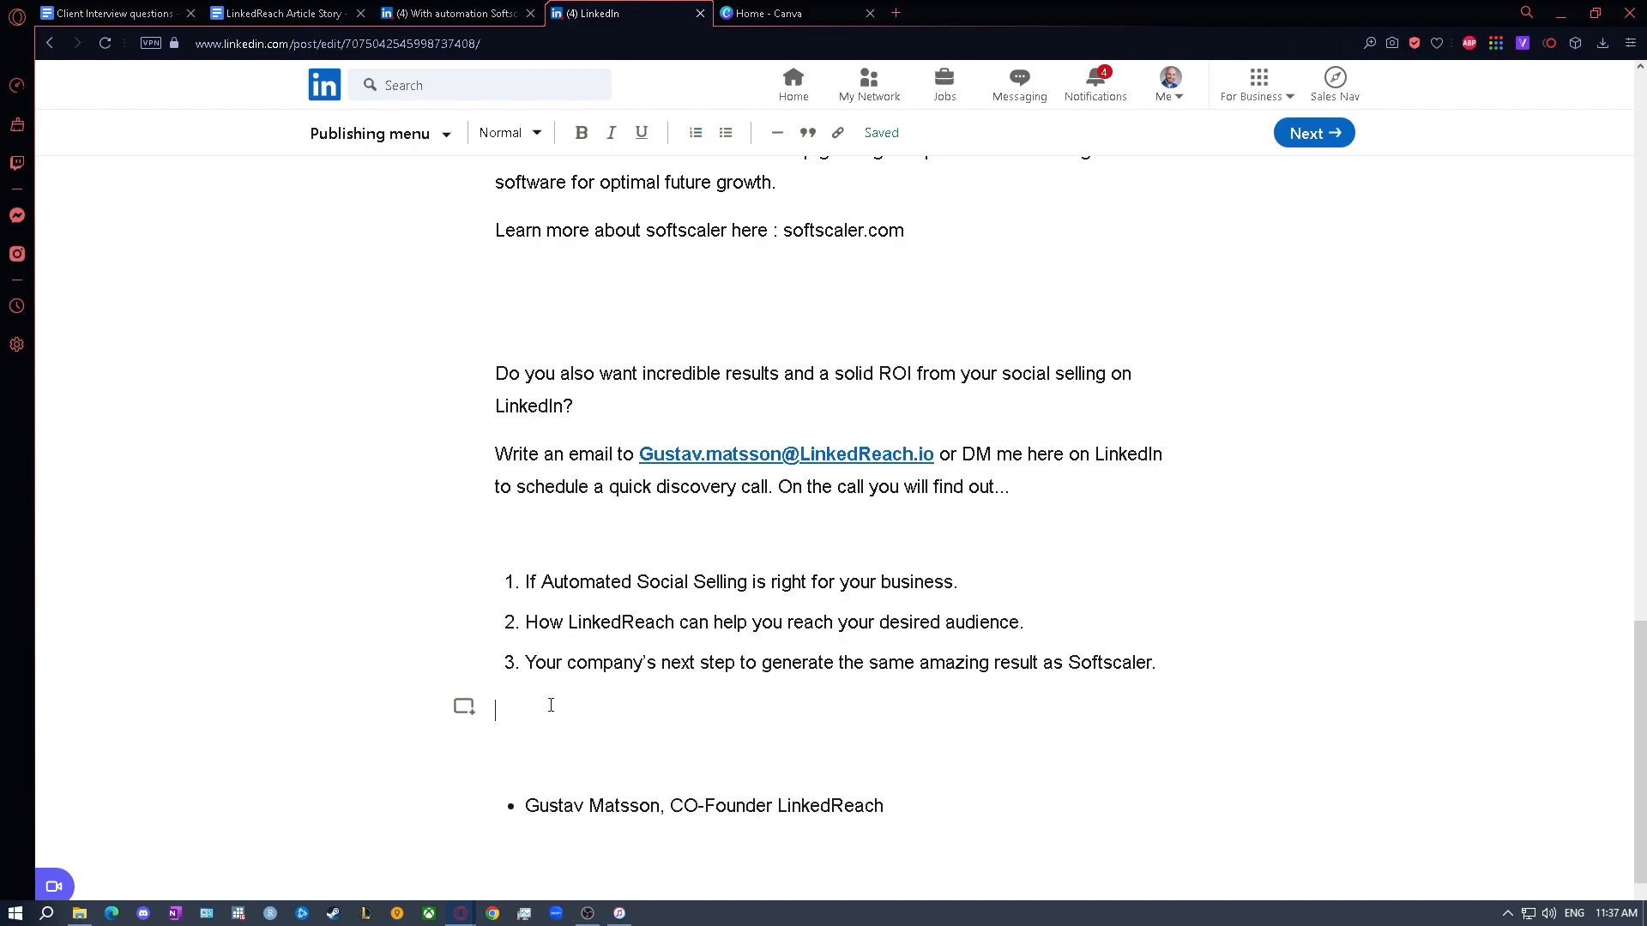
- Turn the co-founder signature into a plain line starting with "--" directly below the numbered list, removing the bullet and empty lines
left_click(523, 765)
key("BackSpace")
key("BackSpace")
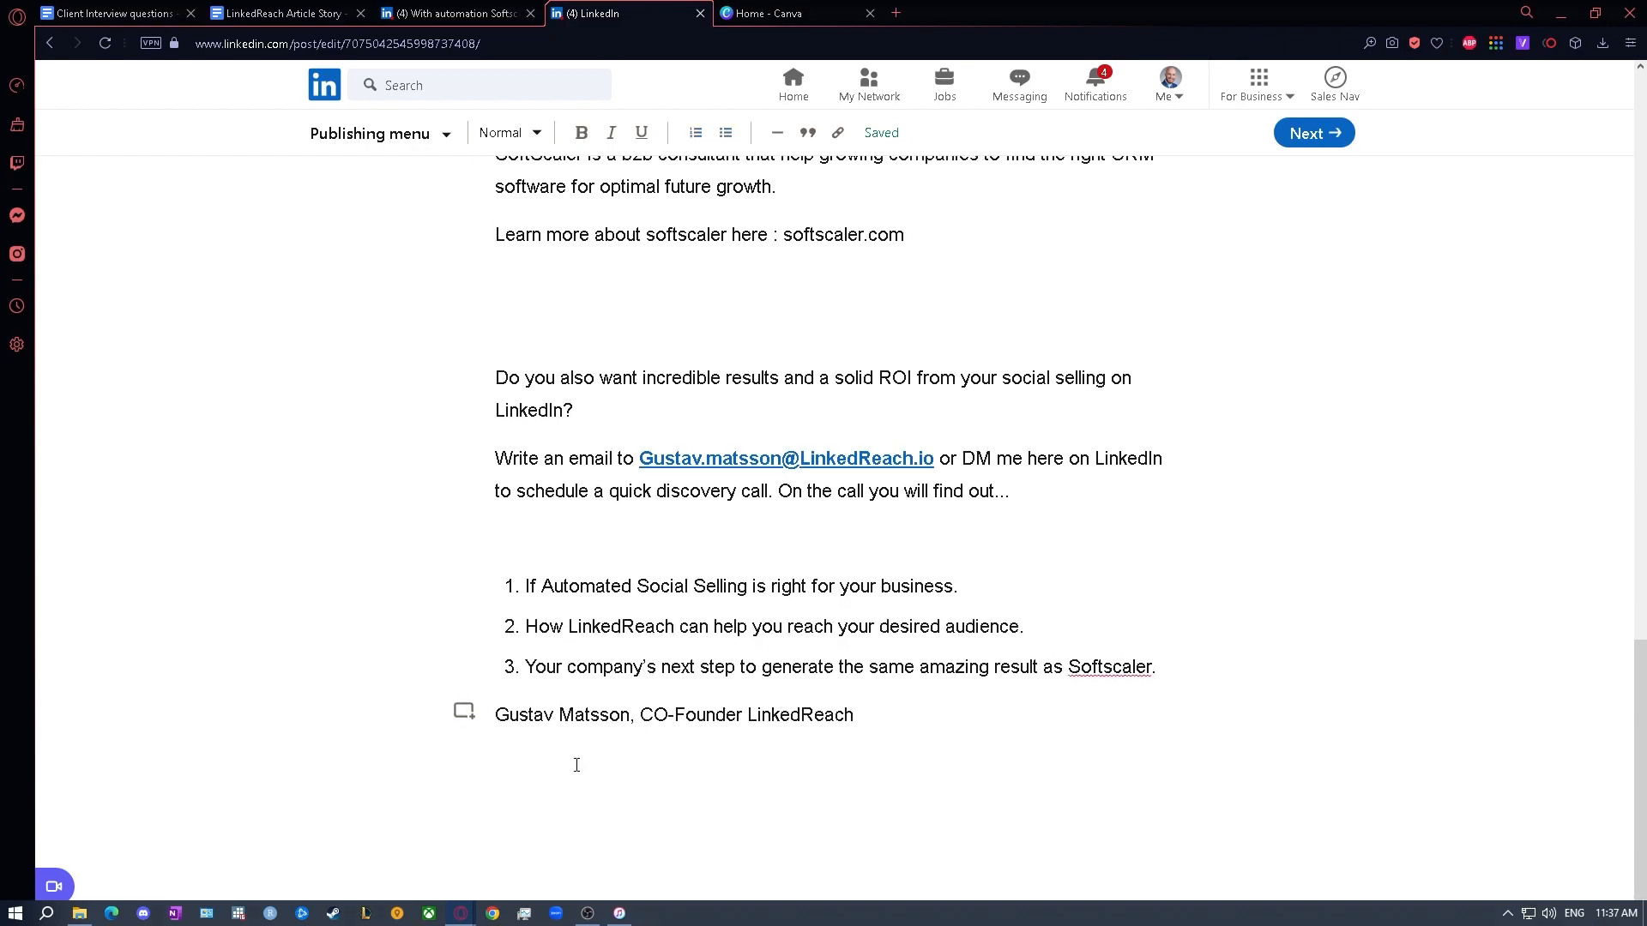
type("--")
- Copy the "About SoftScaler" heading from the published article and paste it directly above the draft's SoftScaler description, without an empty line between them
scroll(601, 601, "up", 15)
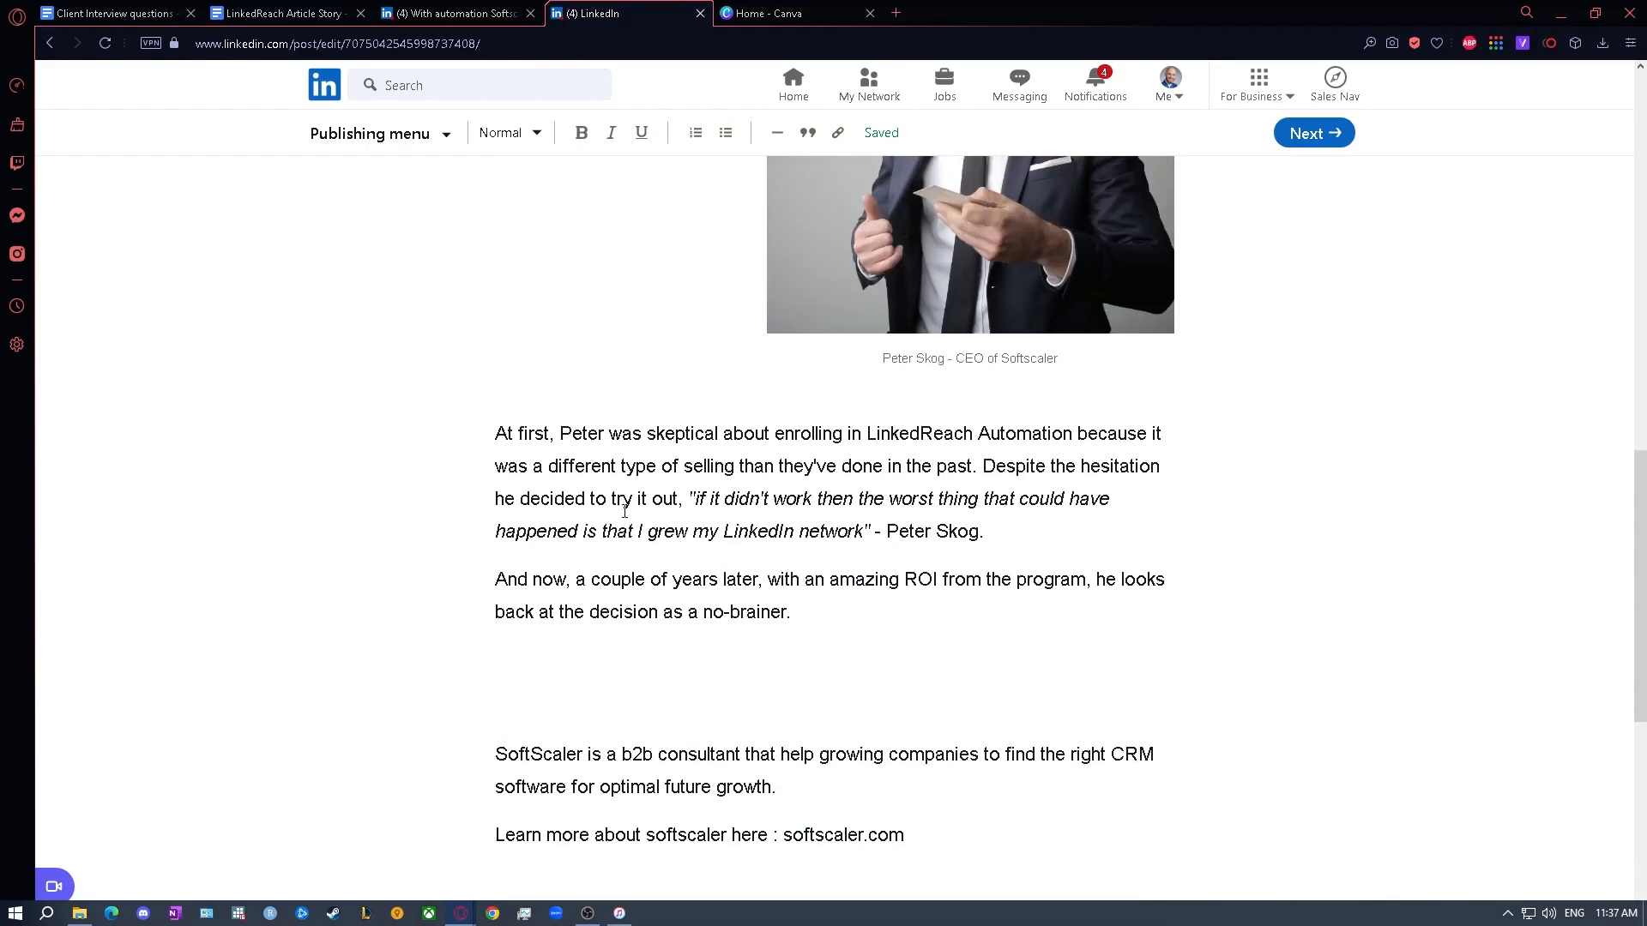
scroll(626, 515, "up", 3)
scroll(623, 521, "down", 5)
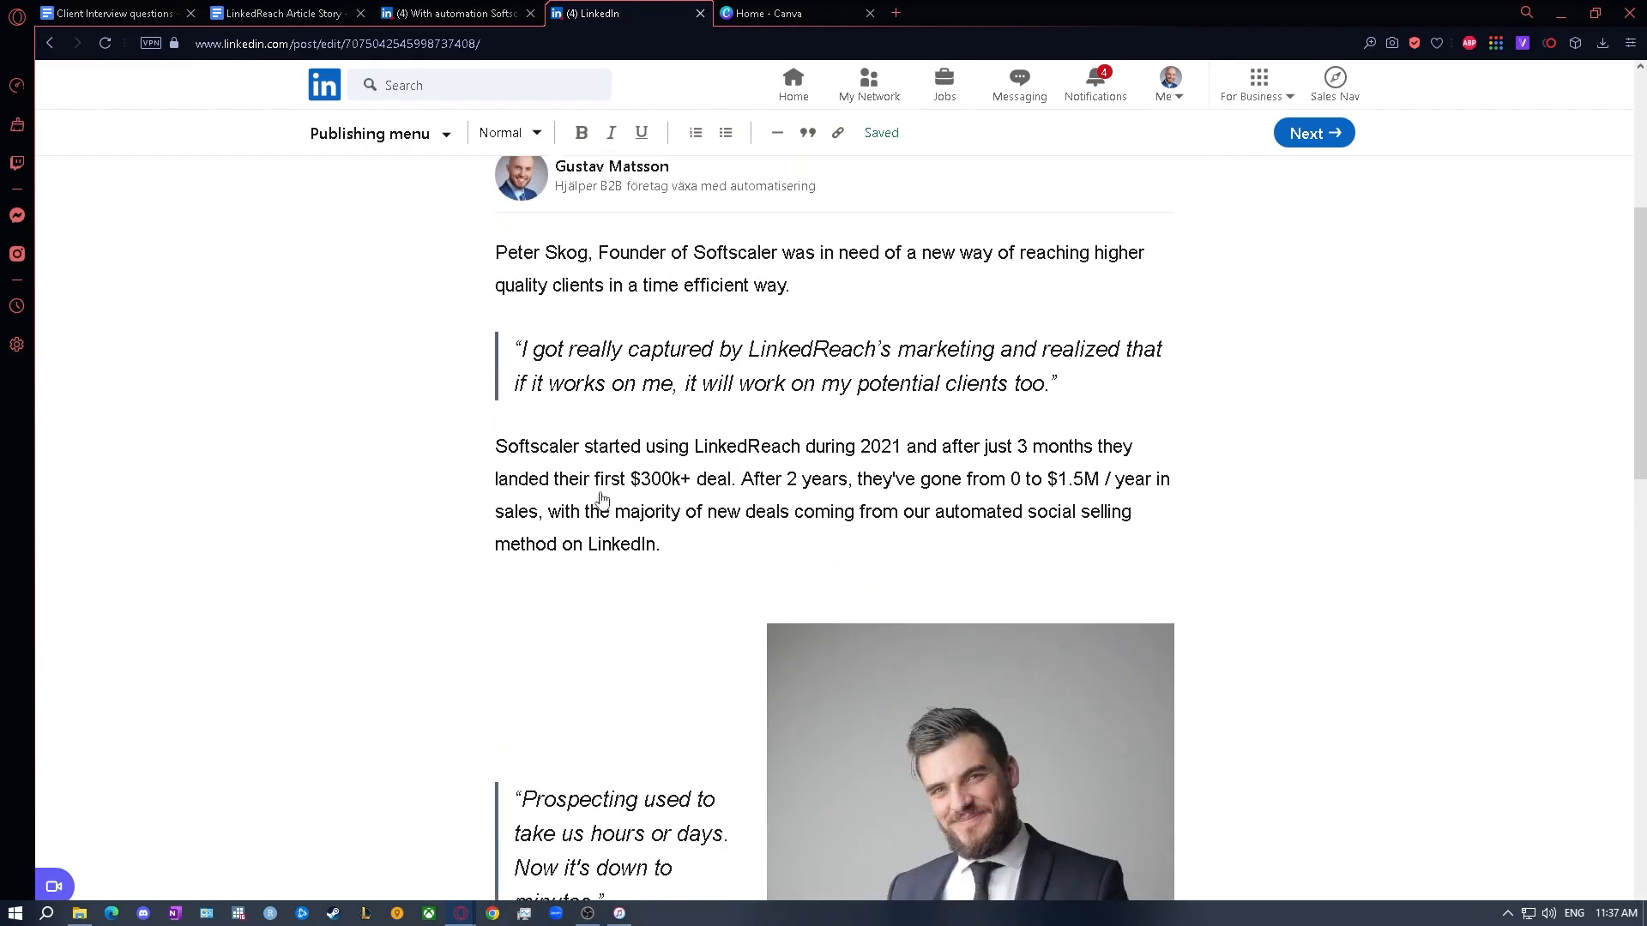
scroll(601, 494, "up", 3)
left_click(455, 12)
scroll(650, 542, "up", 5)
scroll(650, 542, "down", 10)
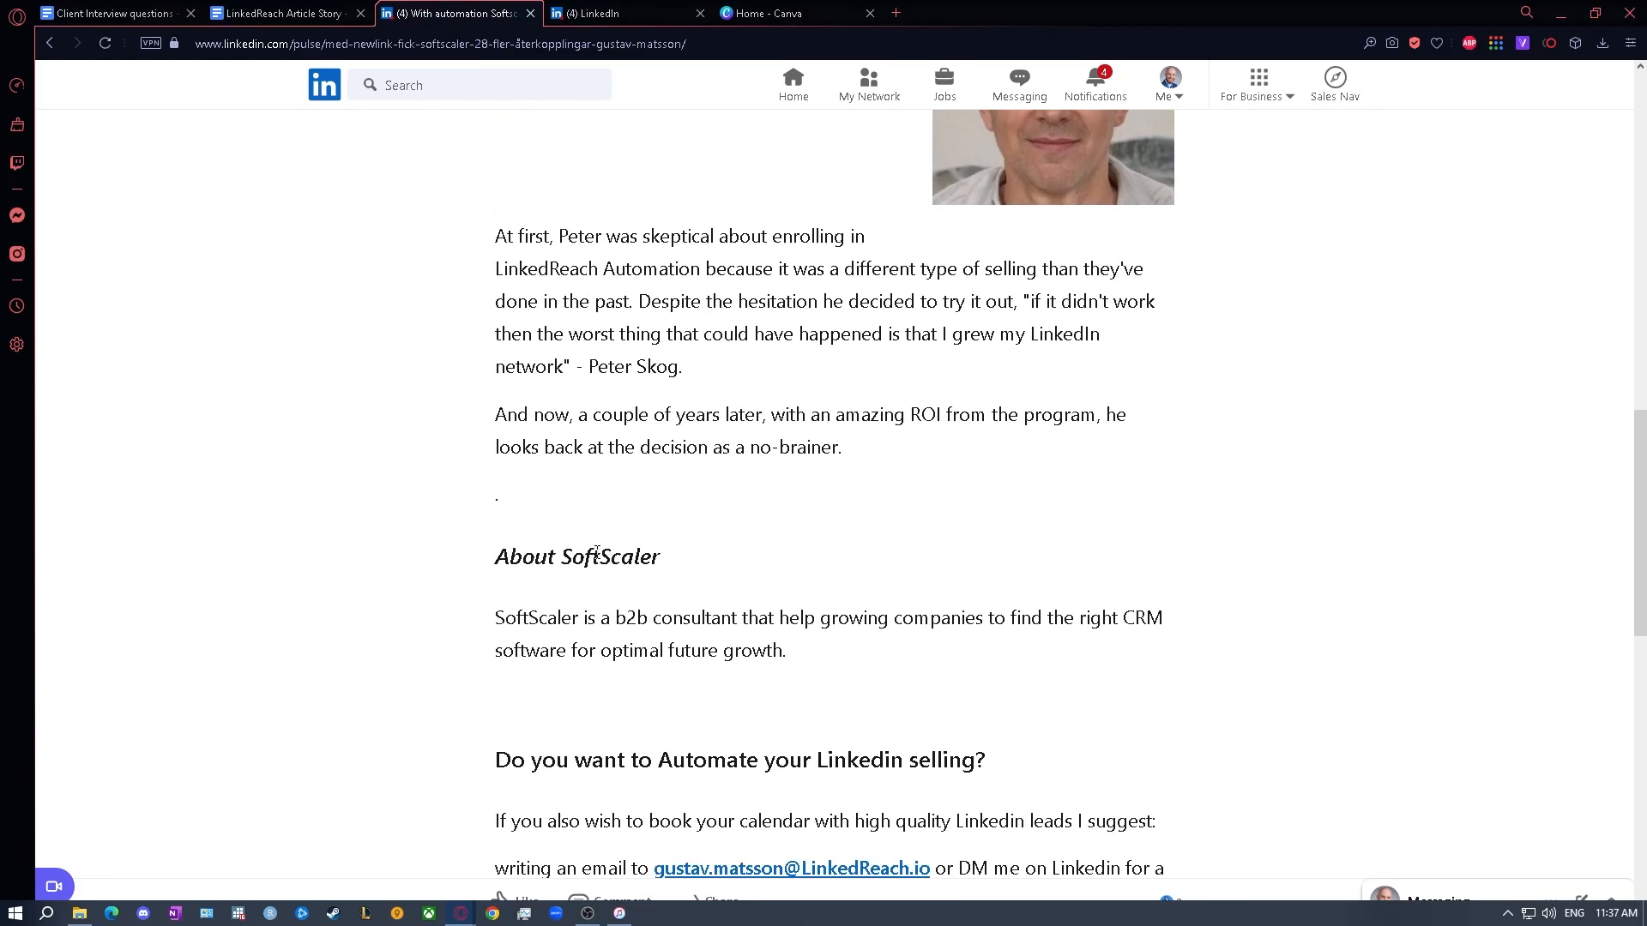
triple_click(599, 556)
key("ctrl+c")
key("ctrl+Tab")
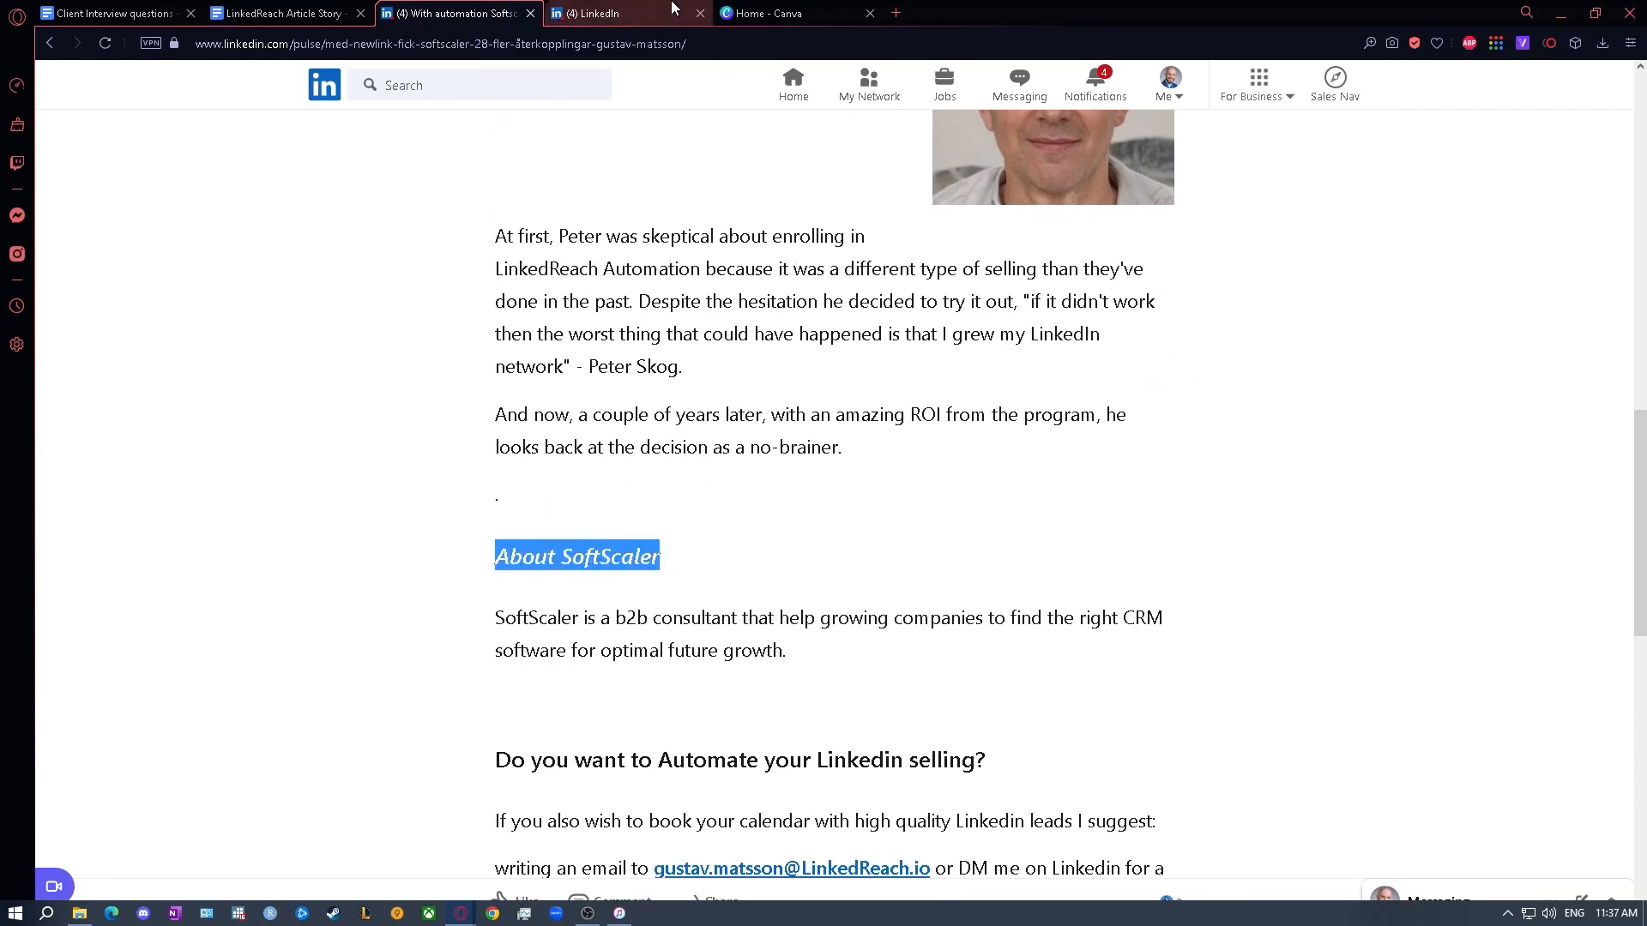
scroll(698, 497, "down", 10)
left_click(530, 702)
key("ctrl+v")
scroll(677, 680, "down", 11)
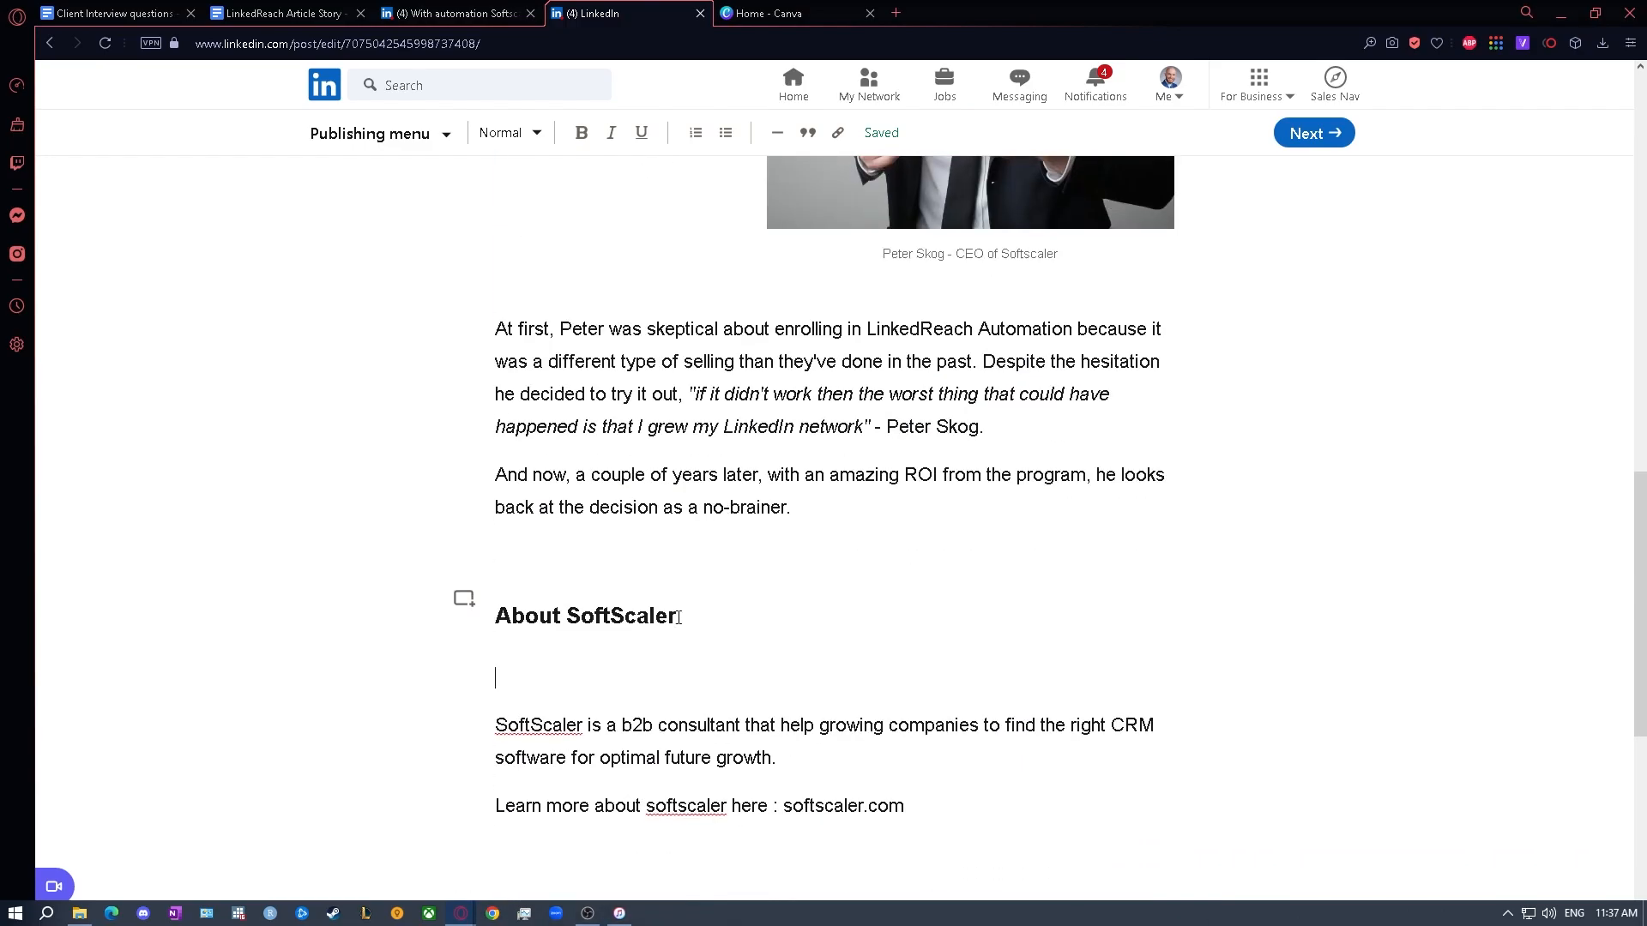
scroll(678, 618, "down", 3)
key("BackSpace")
- Clear the pasted heading above the SoftScaler description and retype it as "About SoftScaler"
left_click_drag(696, 353, 395, 358)
key("BackSpace")
type("About")
key("BackSpace")
key("BackSpace")
key("BackSpace")
key("BackSpace")
key("BackSpace")
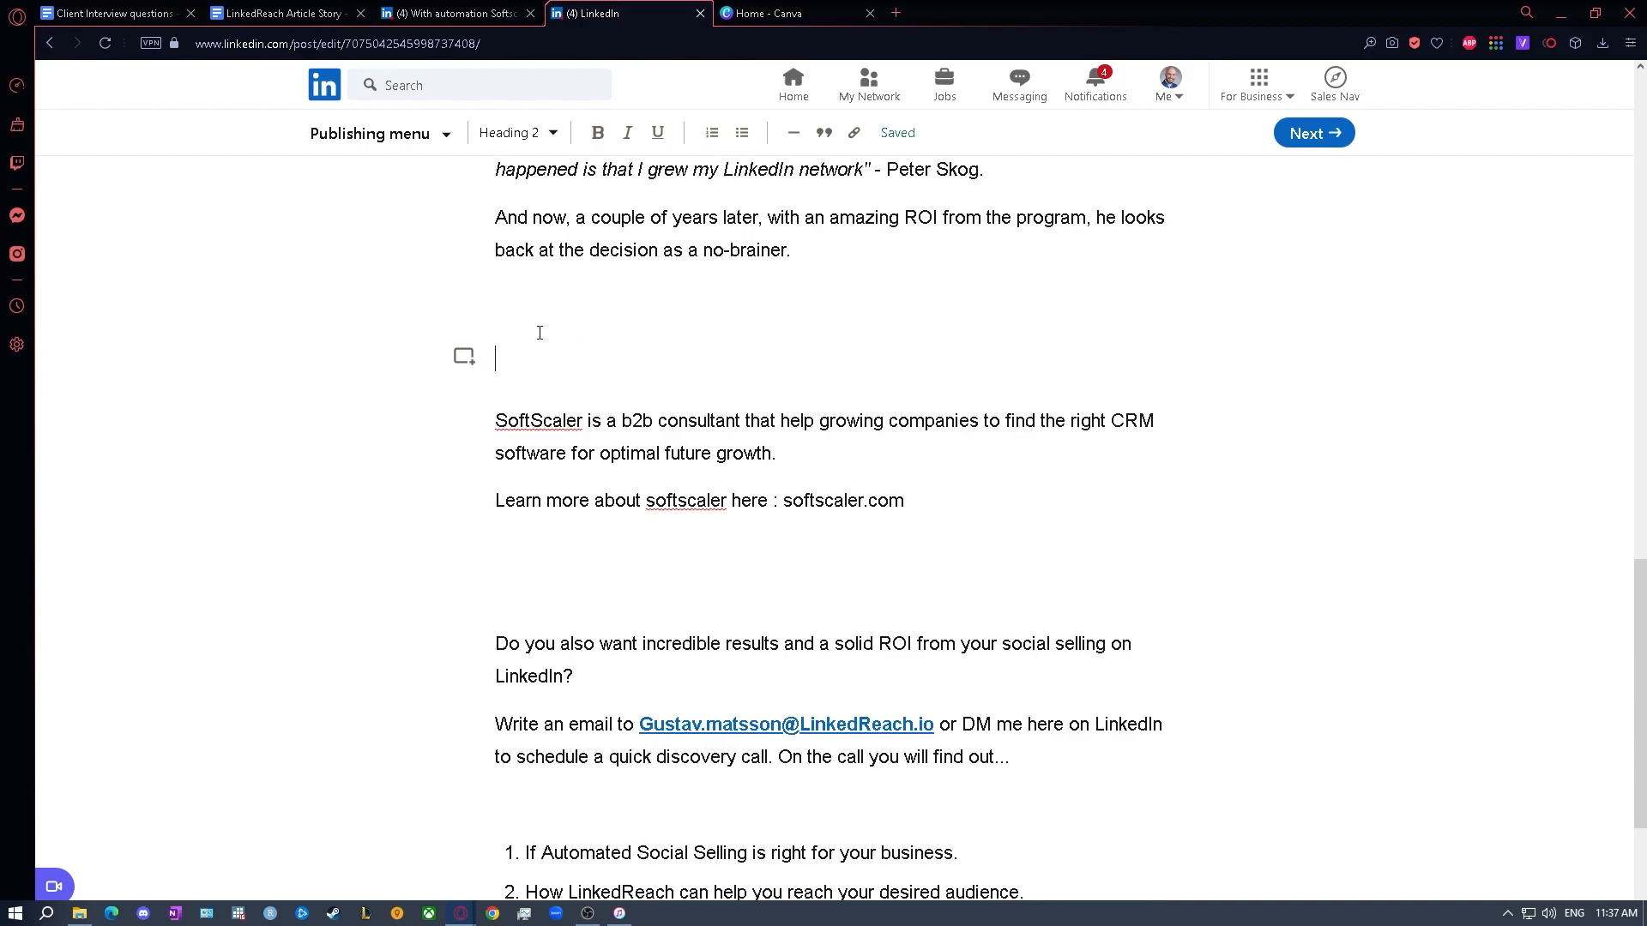
left_click(515, 136)
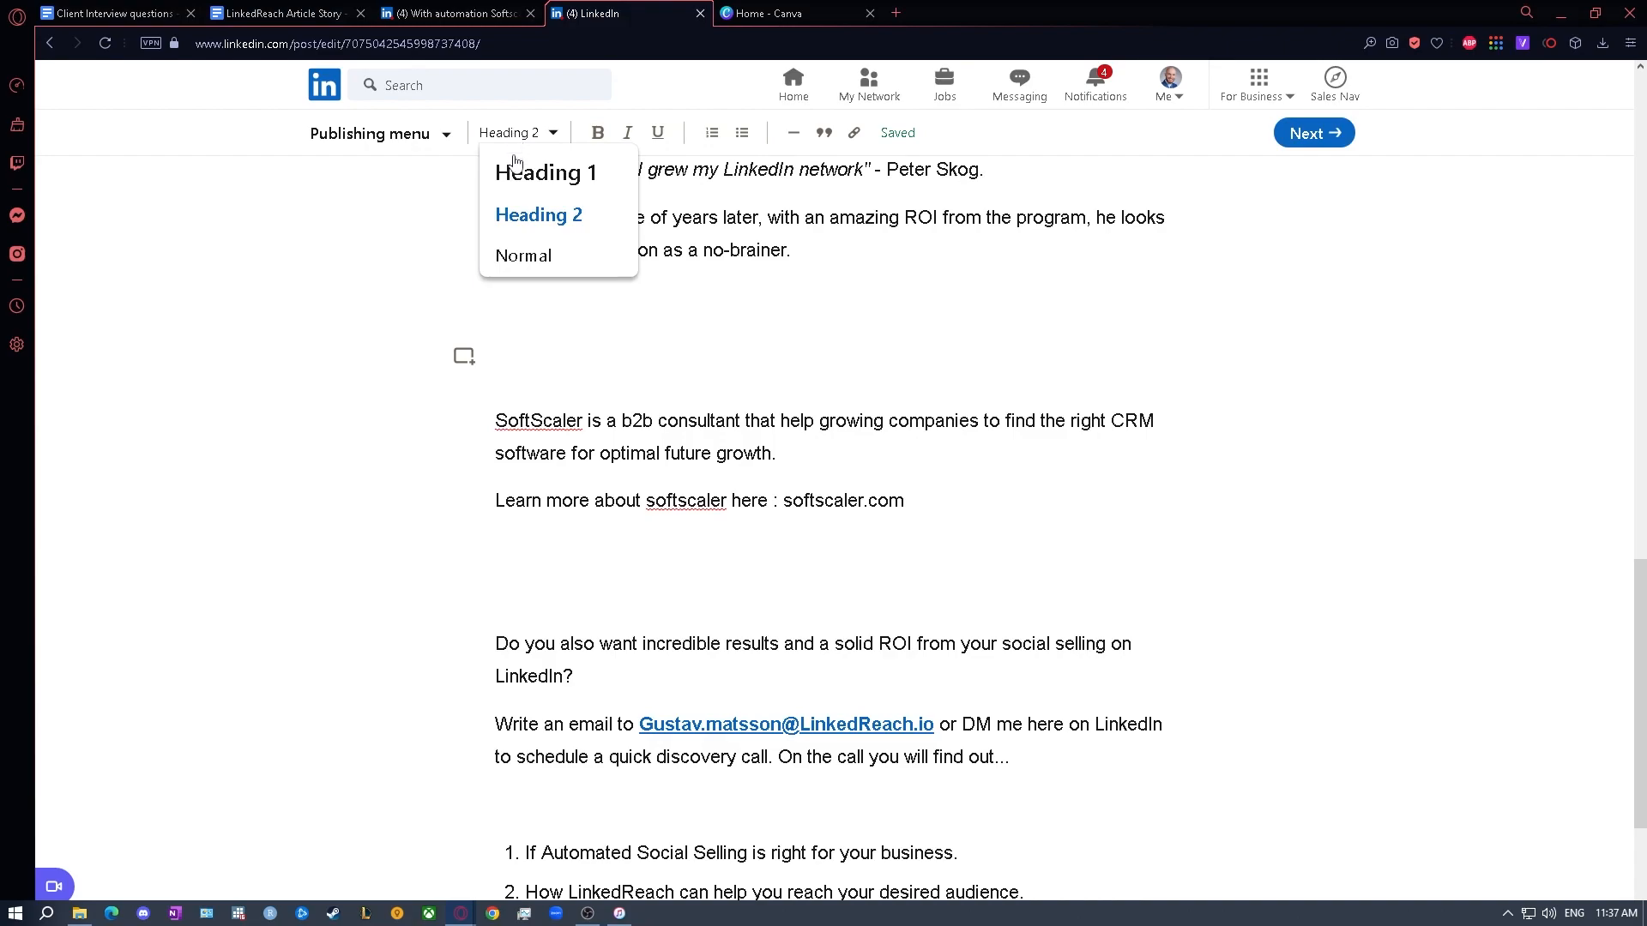
left_click(519, 255)
left_click(509, 364)
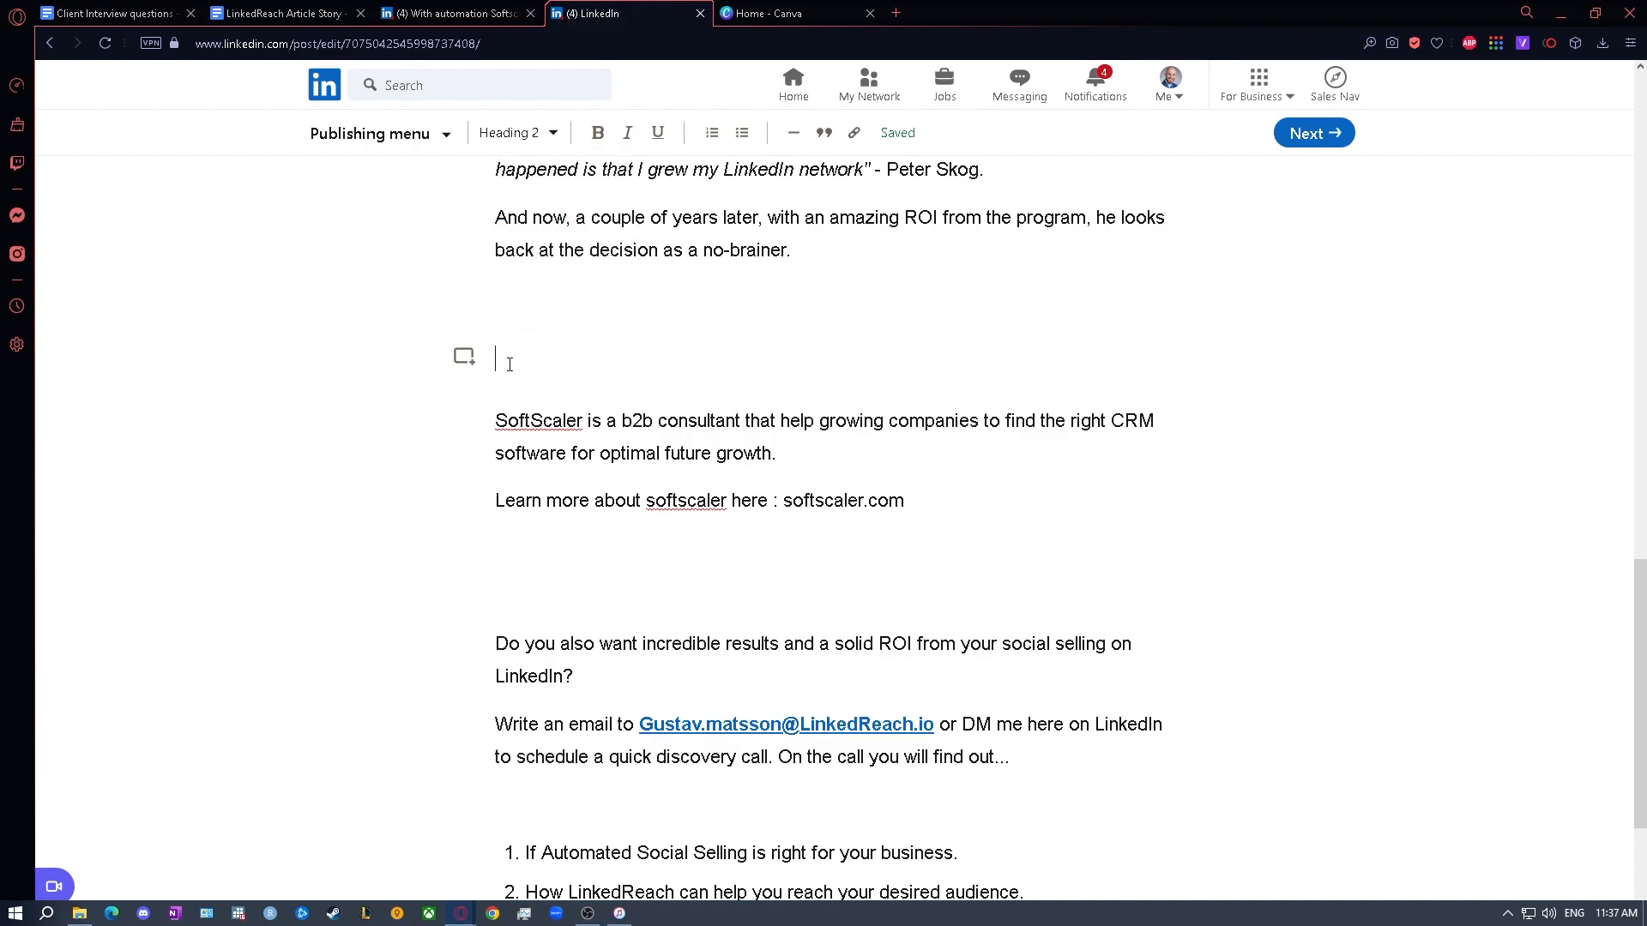
type("About SoftScaler")
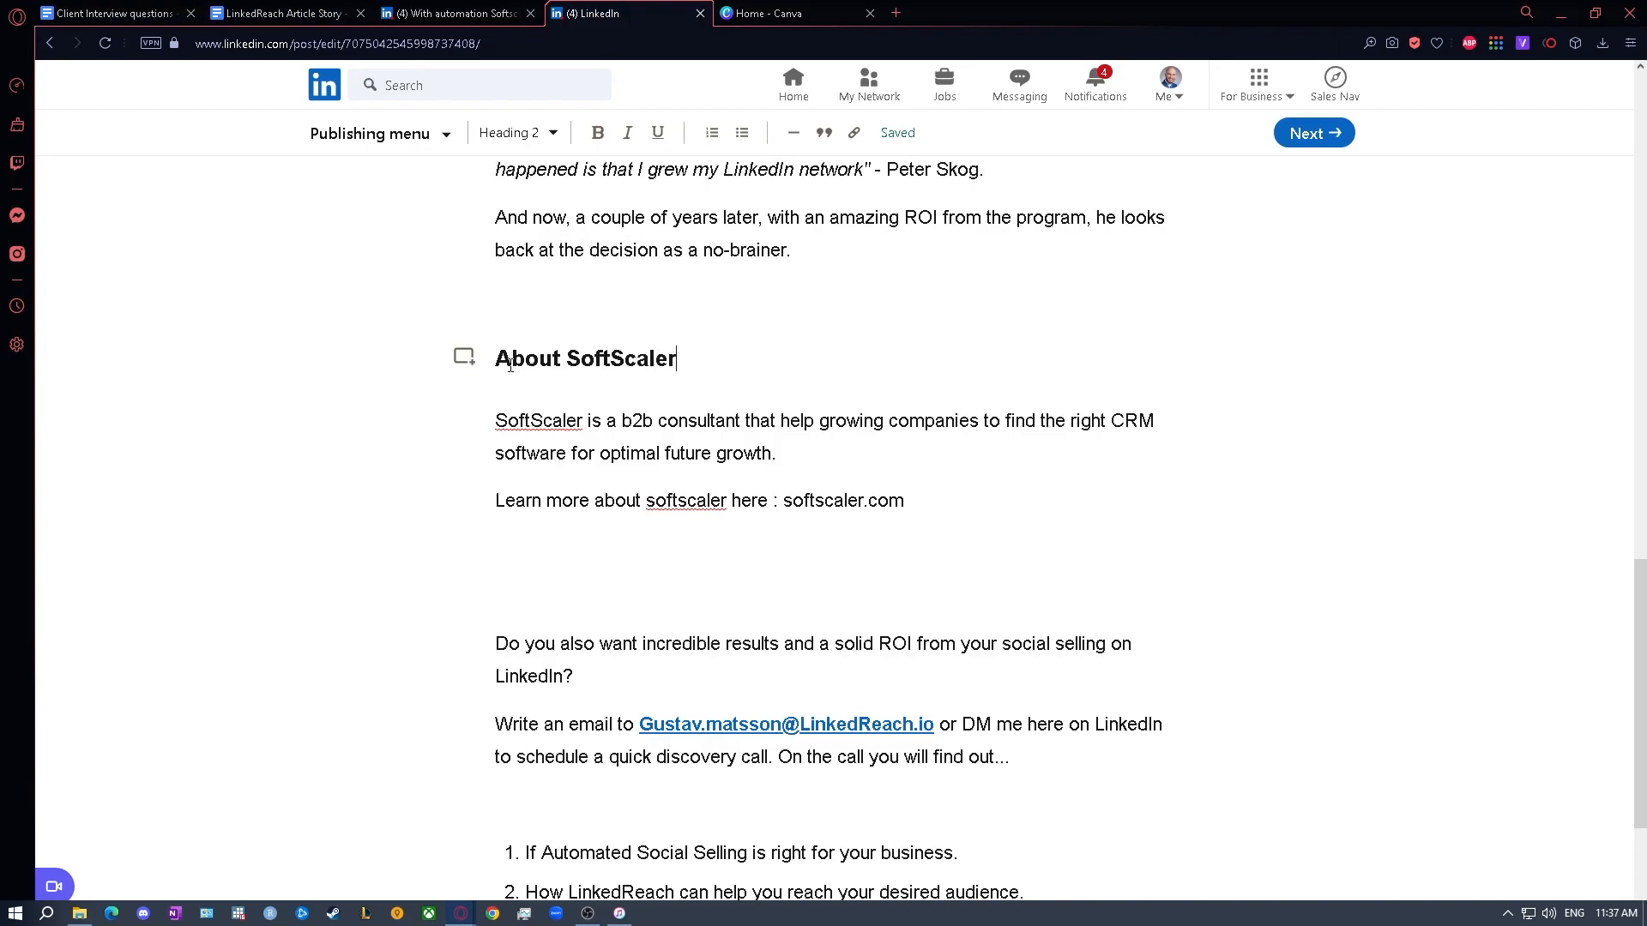
- Try the Normal style on the "About SoftScaler" heading, and restore it to Heading 2
left_click_drag(717, 360, 485, 360)
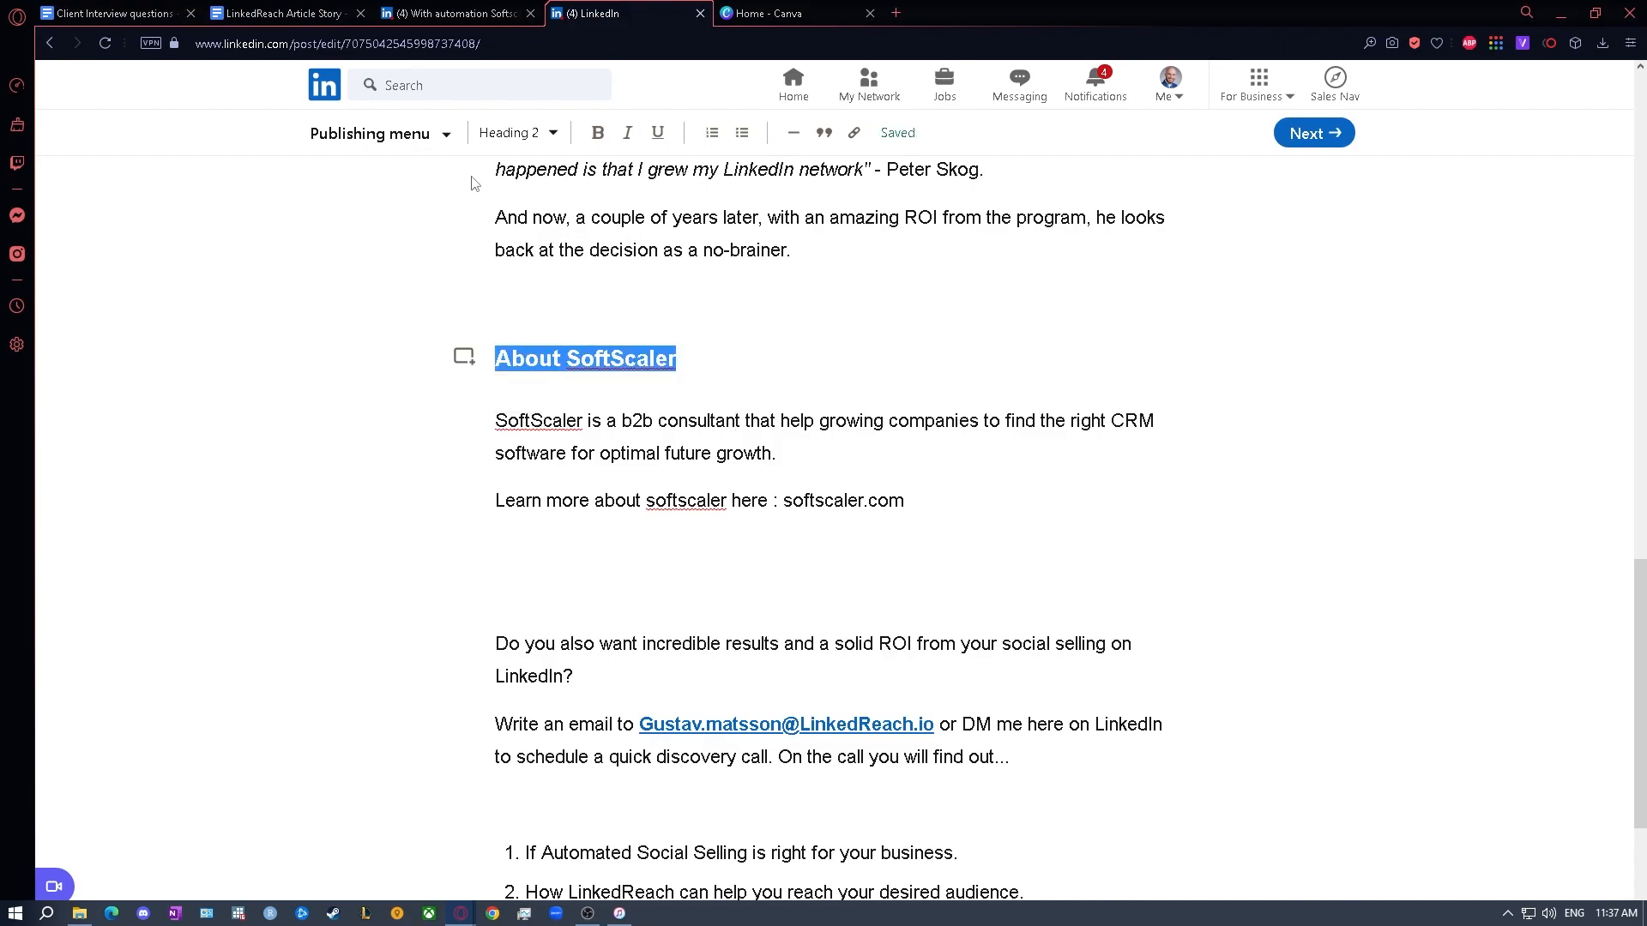
left_click(513, 134)
left_click(525, 254)
left_click(693, 364)
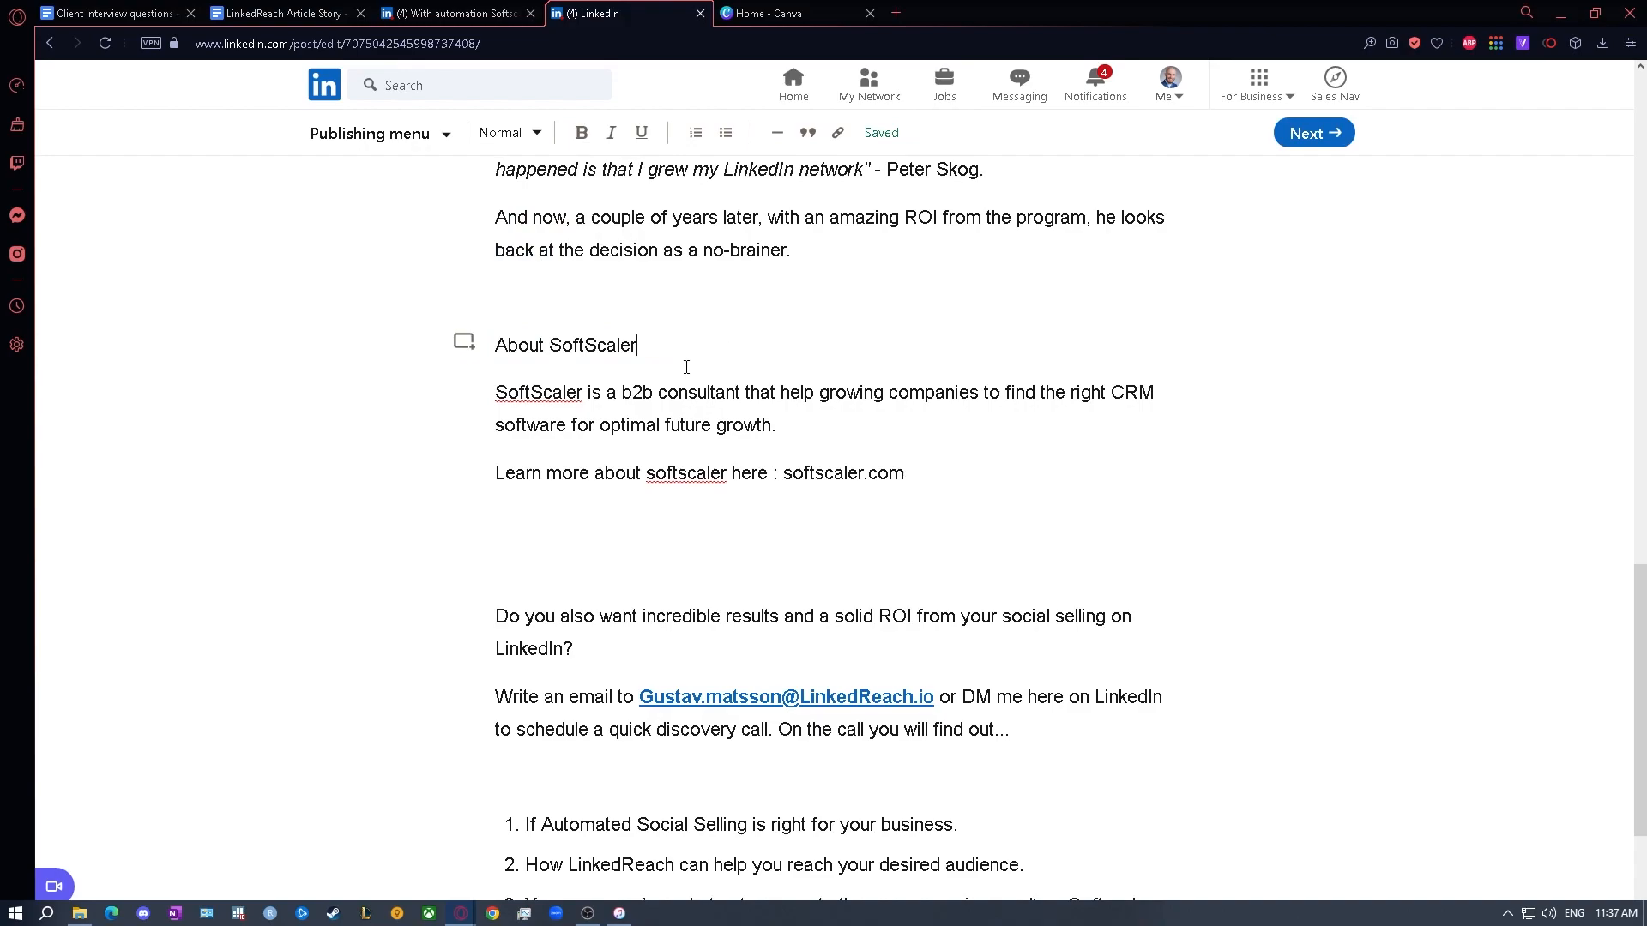
left_click_drag(655, 355, 446, 360)
left_click(513, 134)
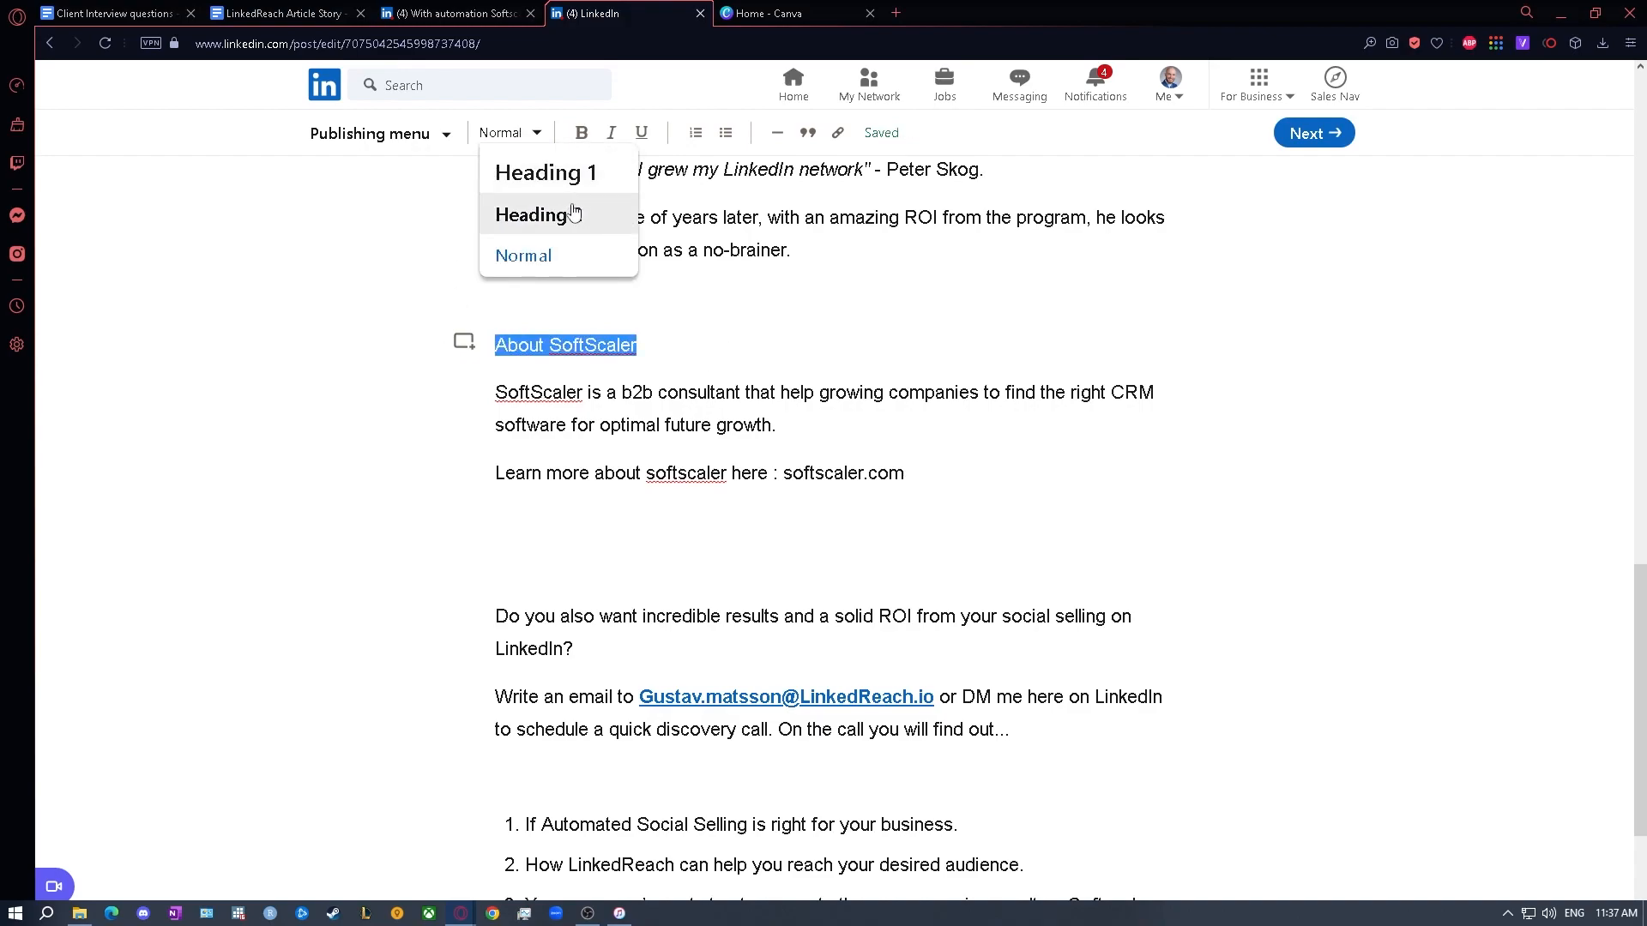
left_click(573, 210)
left_click(686, 489)
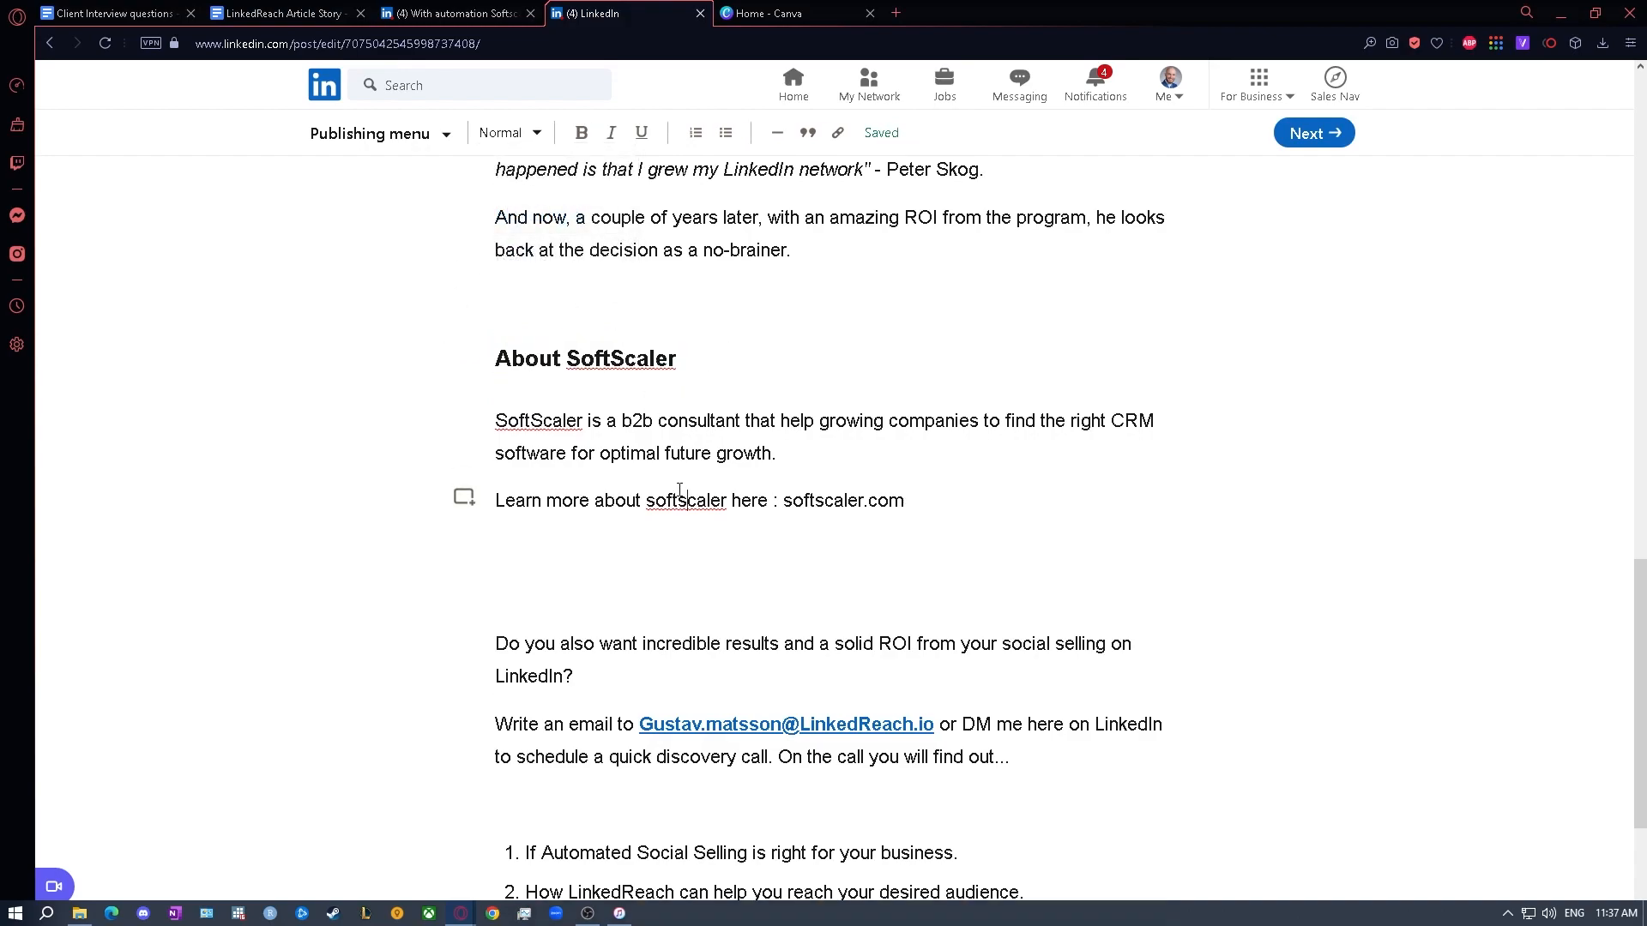
- Remove the empty line above the numbered list and add one above the "Do you also want incredible results" paragraph
scroll(571, 593, "down", 2)
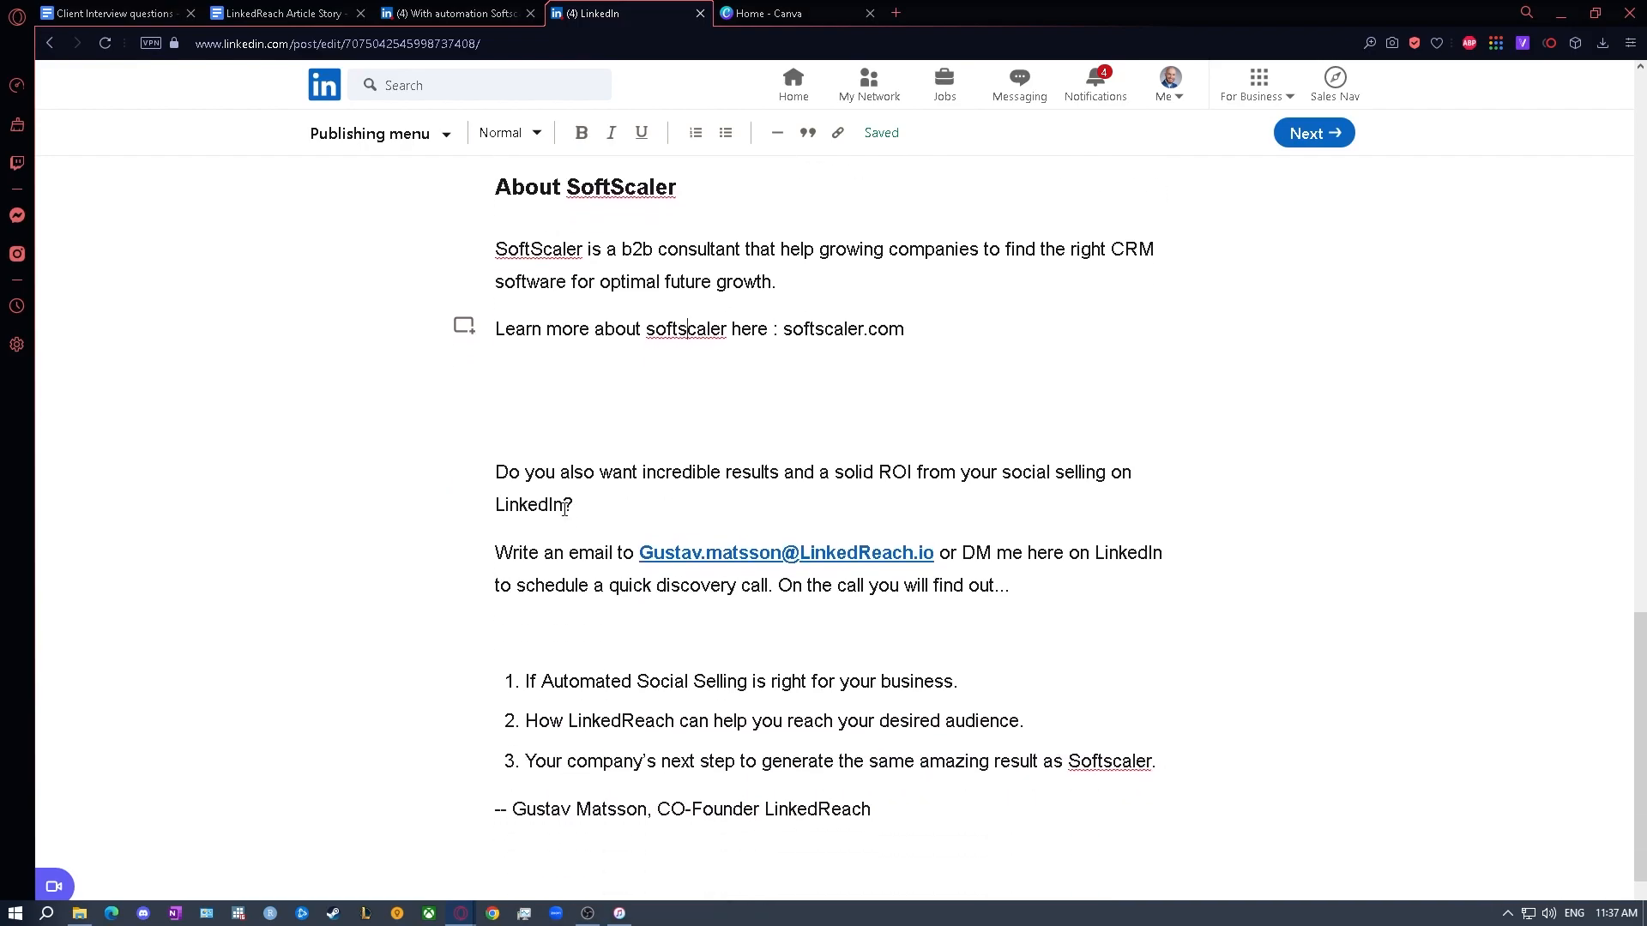
scroll(564, 493, "up", 1)
left_click(543, 730)
key("BackSpace")
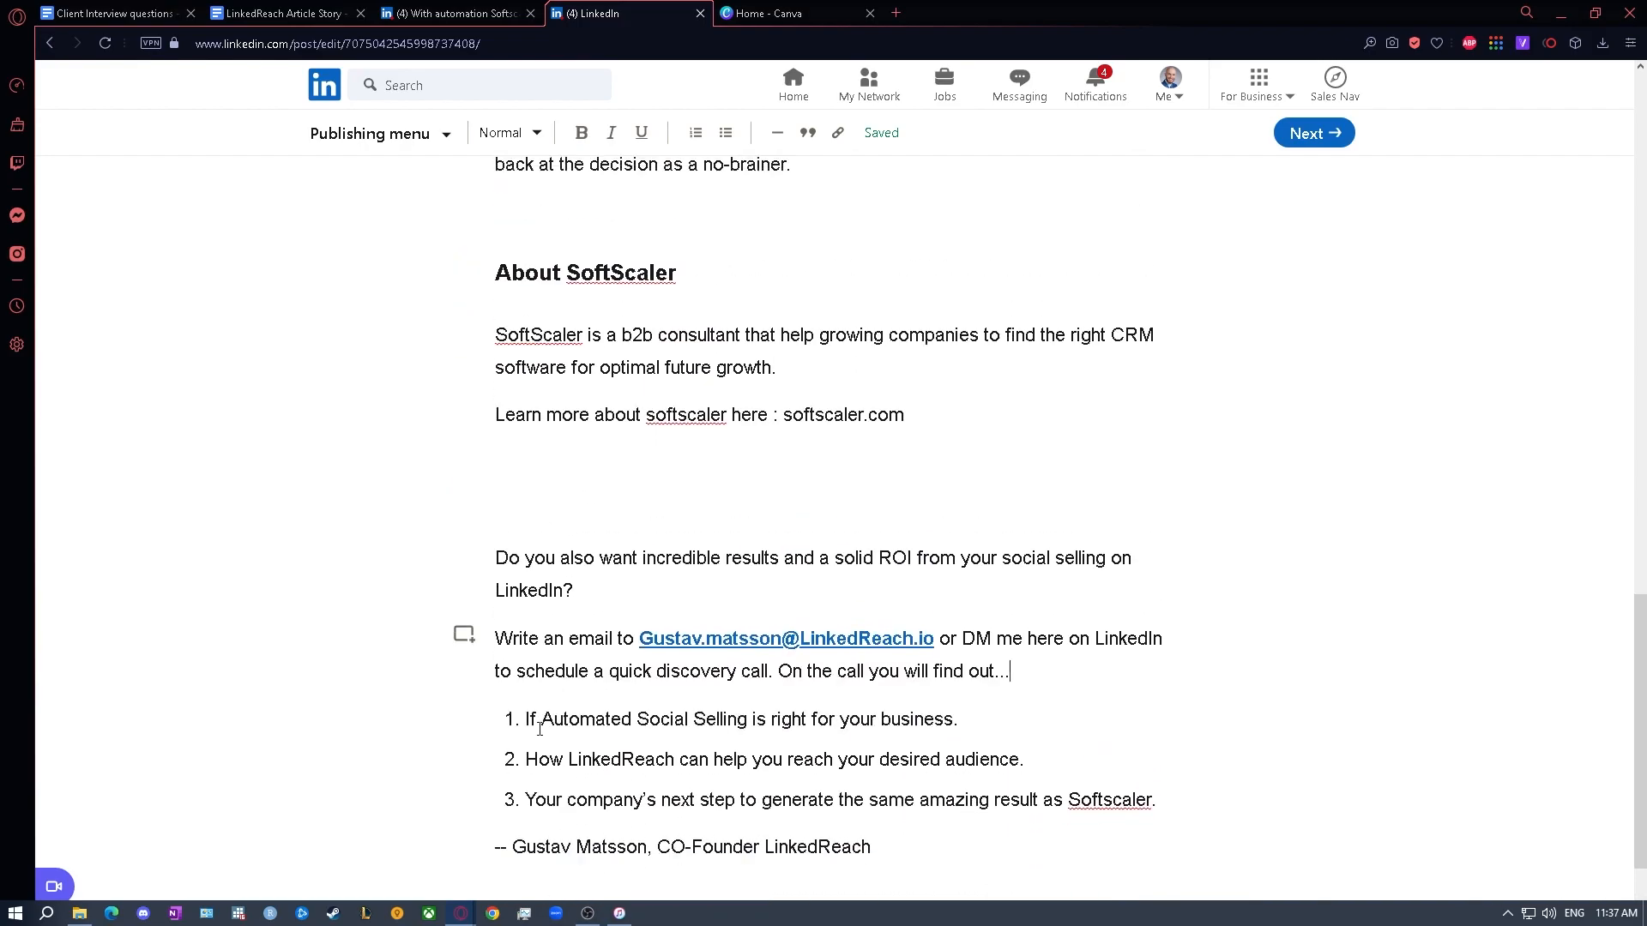
key("Return")
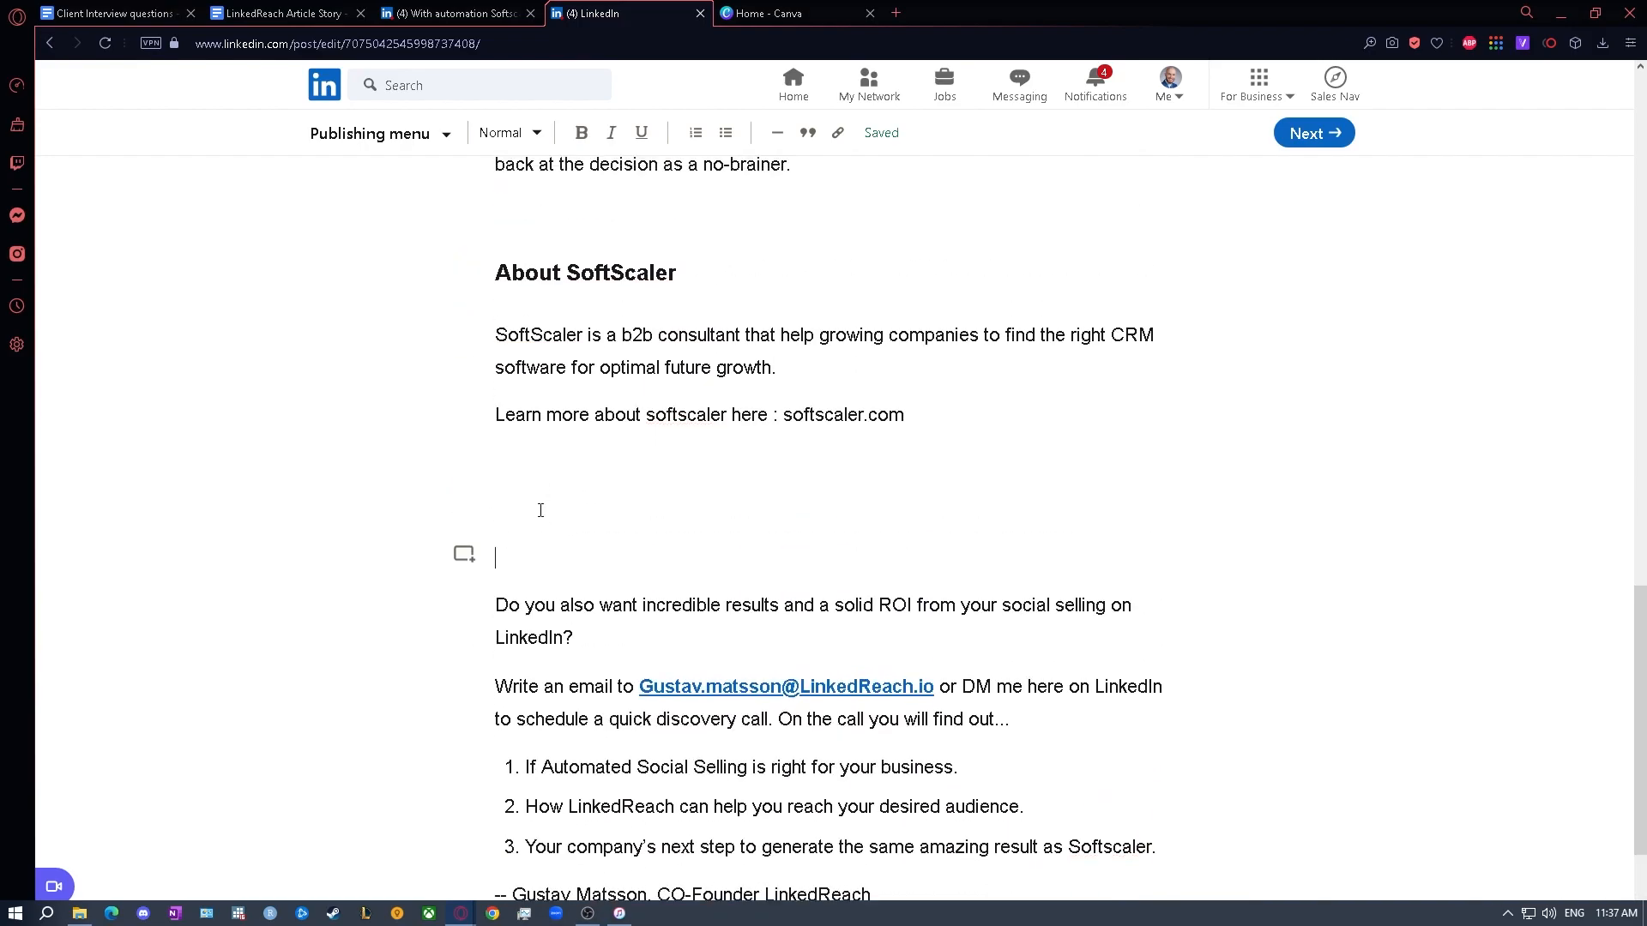
- Copy the heading "Do you want to Automate your Linkedin selling?" from the published article and paste it directly above the draft's call-to-action paragraph
left_click(457, 9)
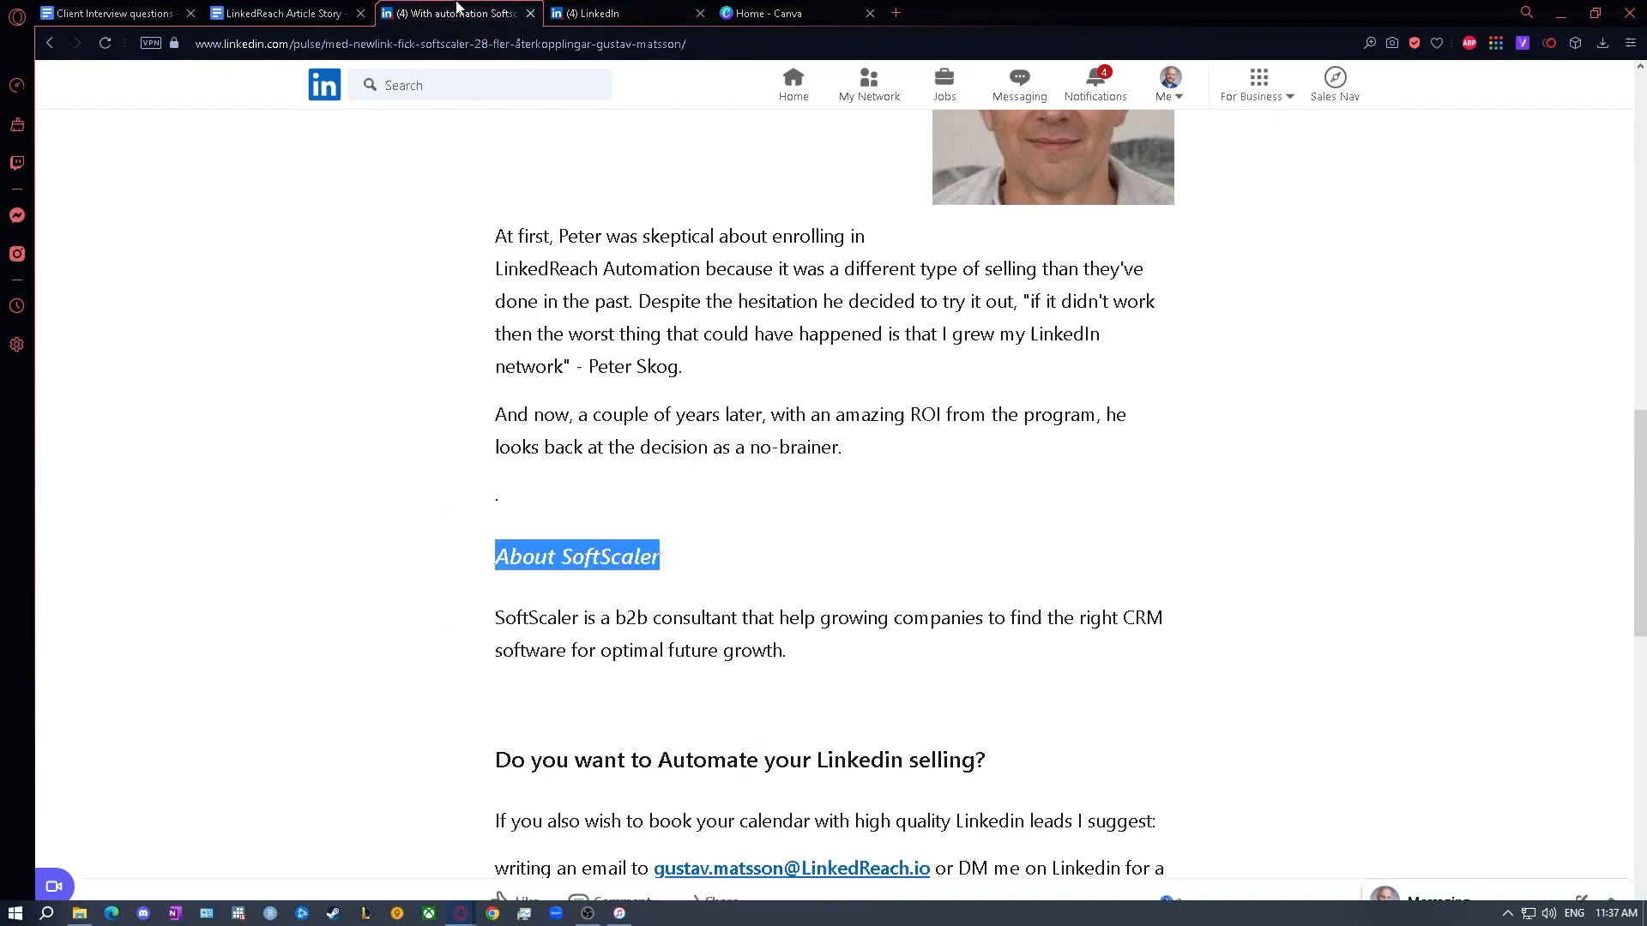
left_click(687, 612)
scroll(686, 612, "down", 1)
left_click_drag(986, 674, 455, 674)
key("ctrl+c")
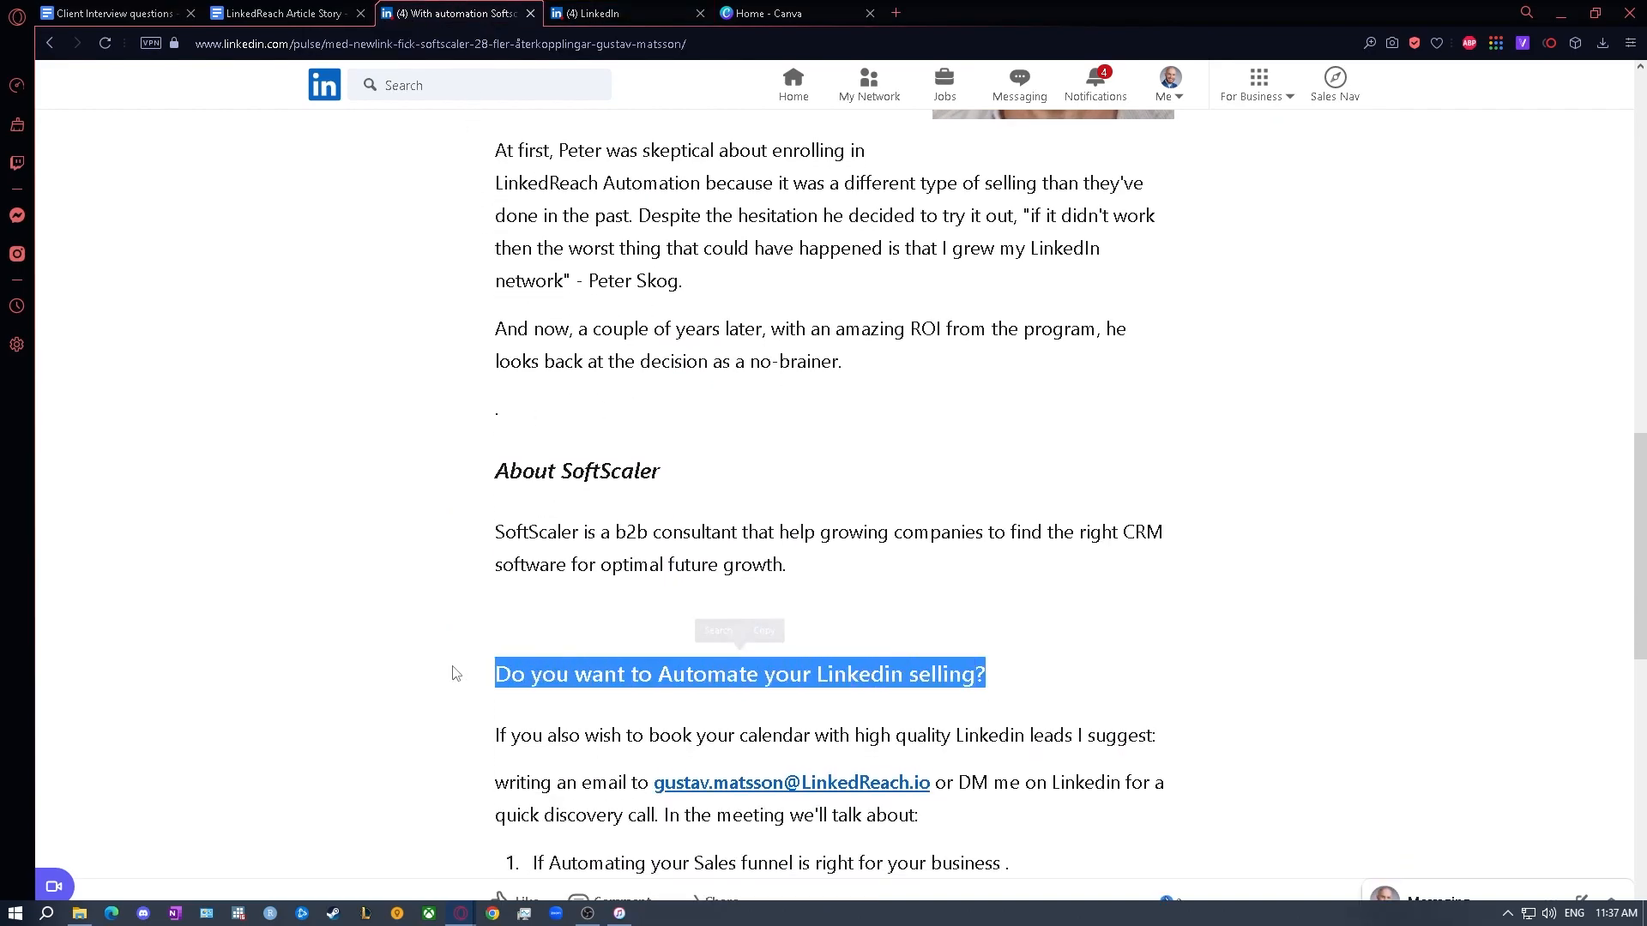
left_click(591, 13)
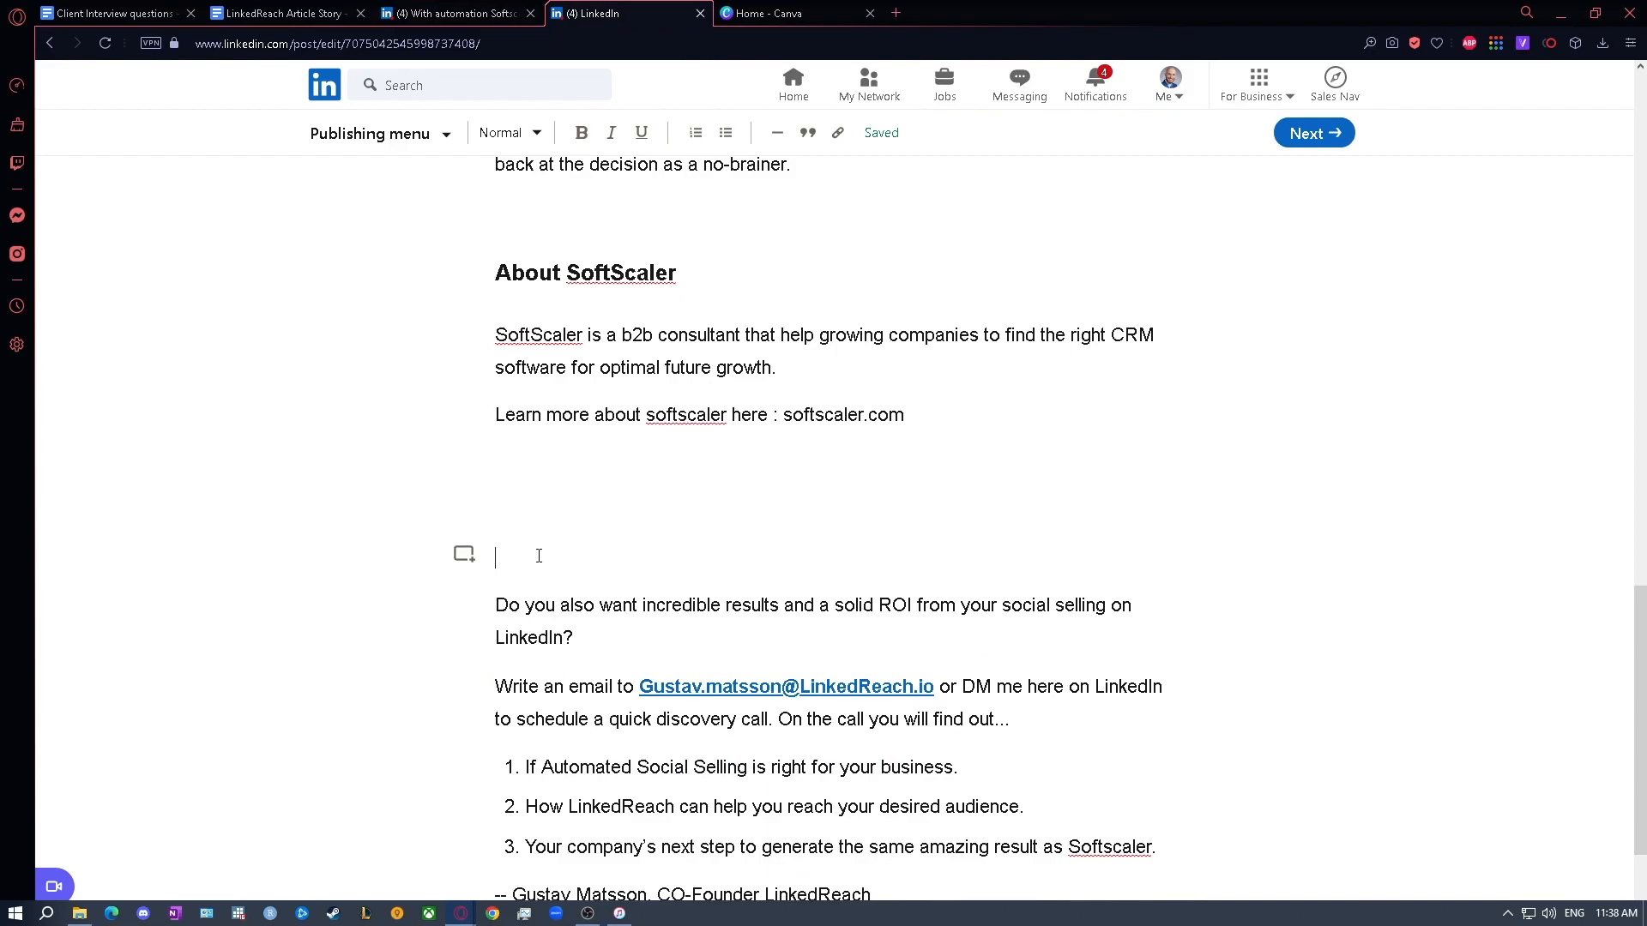
key("ctrl+v")
scroll(561, 451, "down", 5)
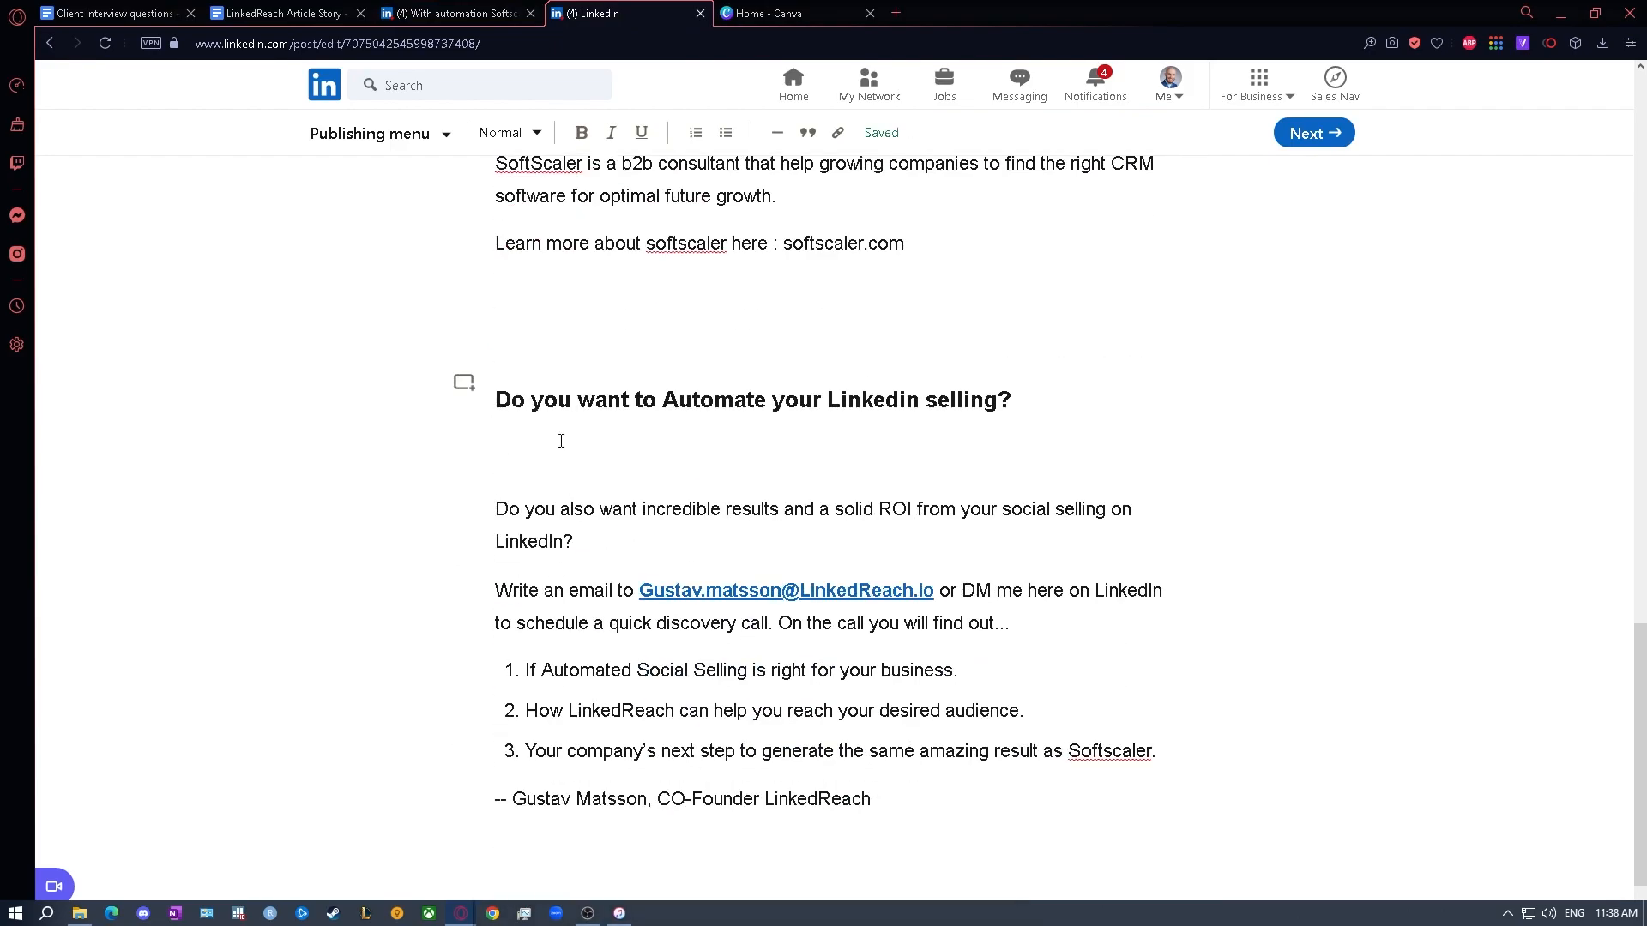
key("BackSpace")
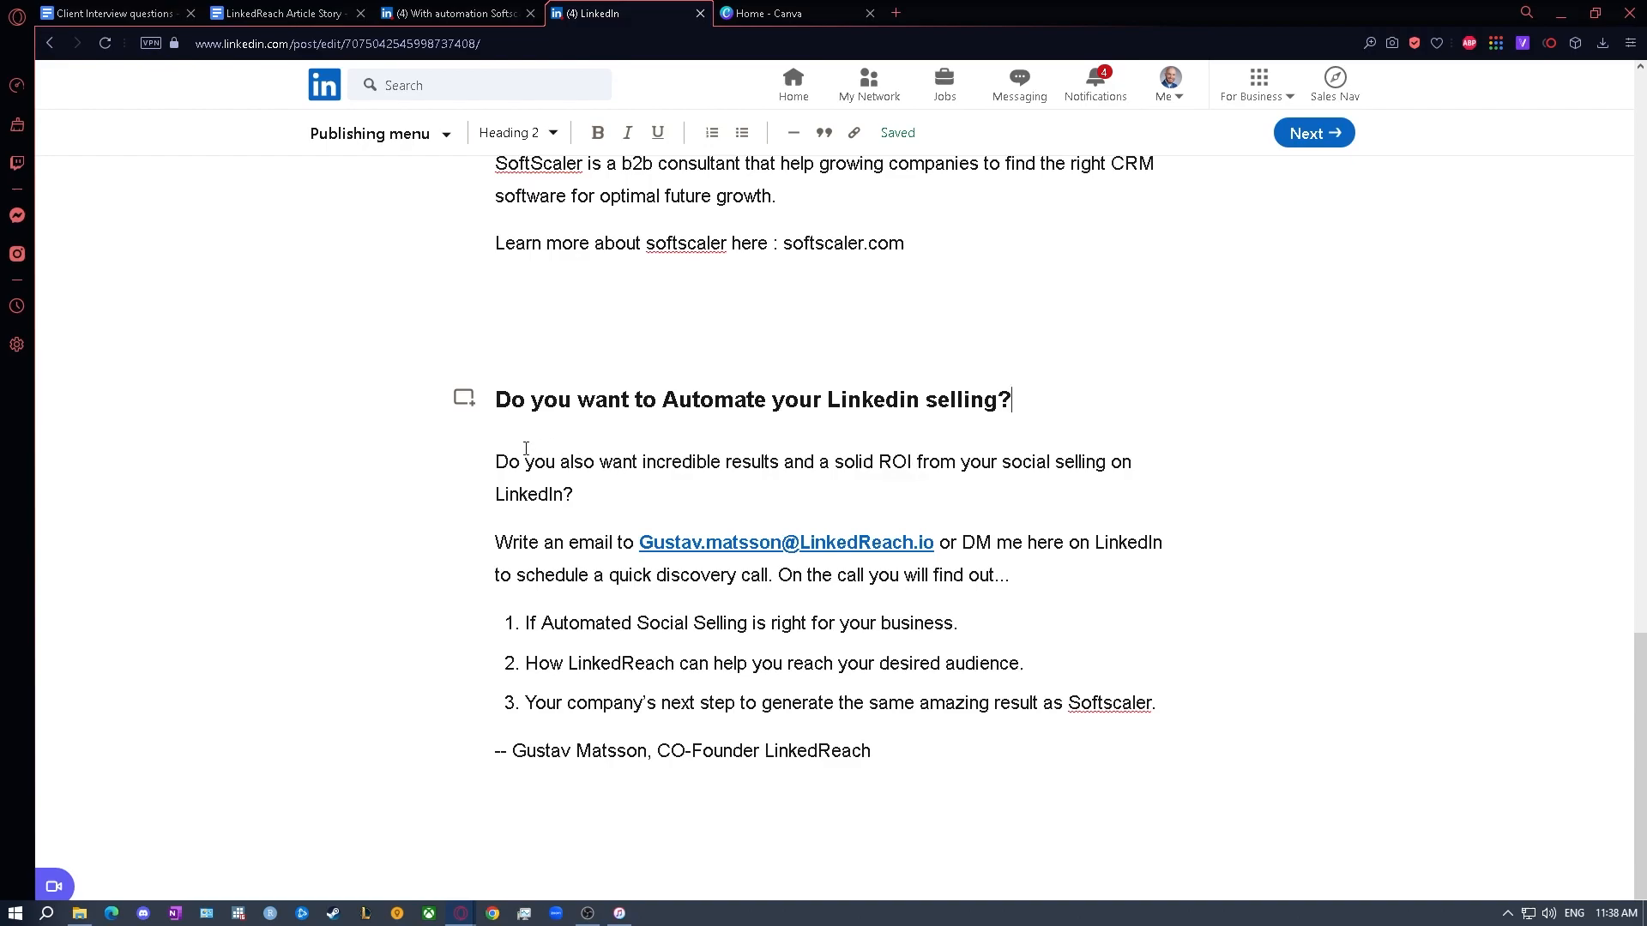
- Shorten the call-to-action question to "Do you want incredible results and solid ROI from your social selling on LinkedIn?"
left_click_drag(499, 463, 617, 542)
left_click(602, 482)
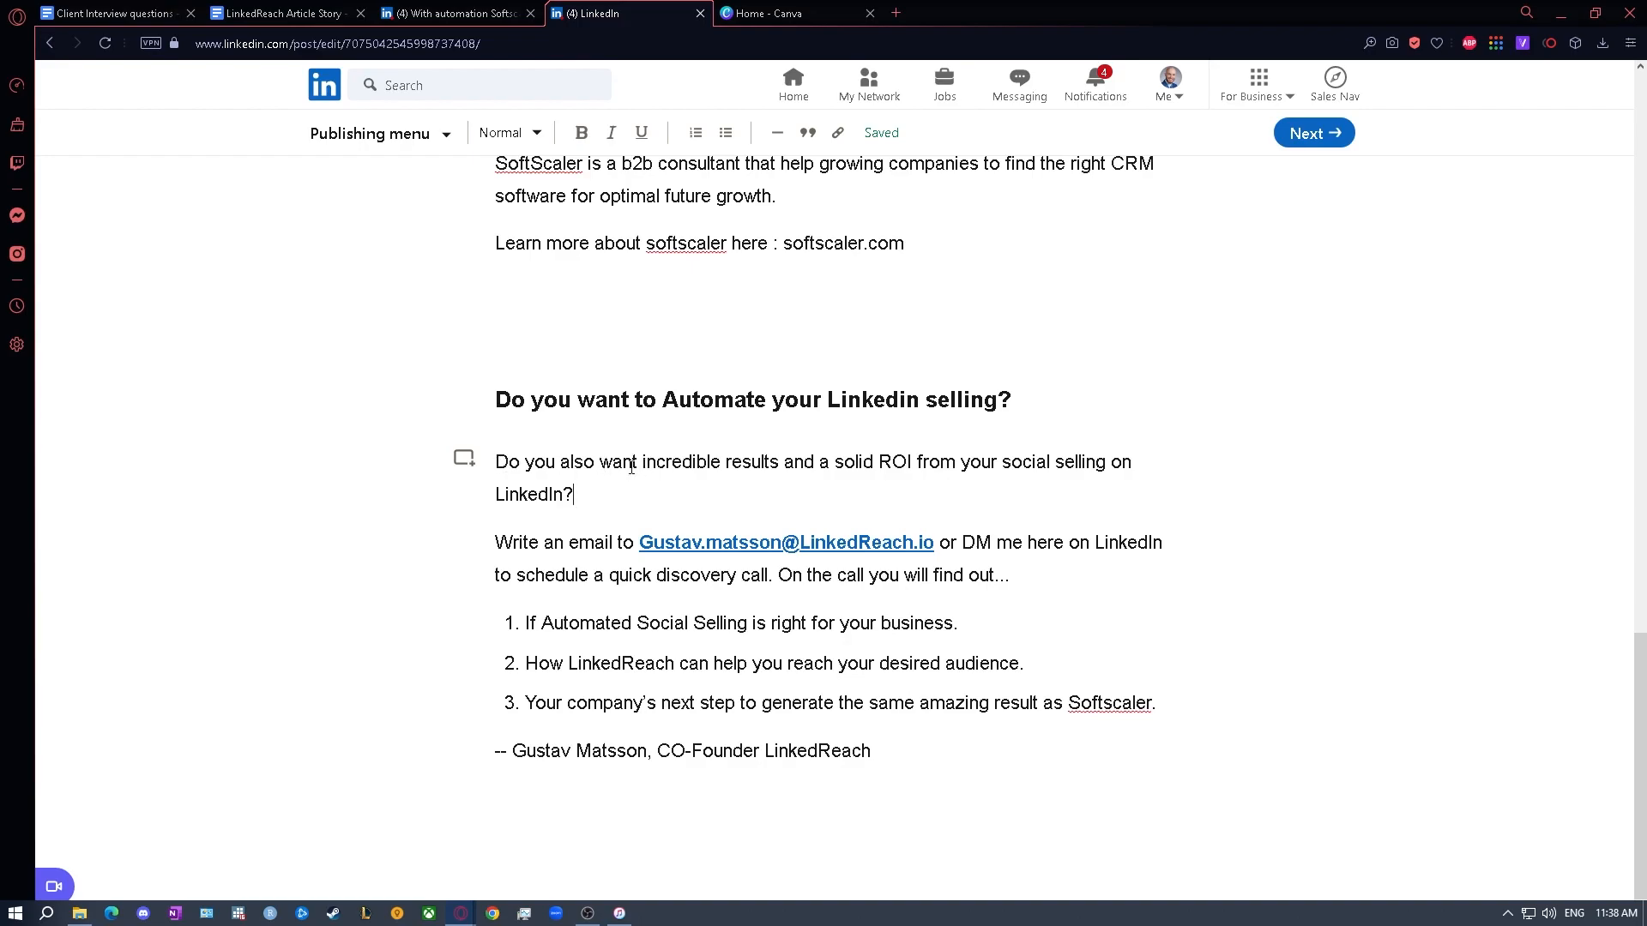
double_click(582, 465)
key("BackSpace")
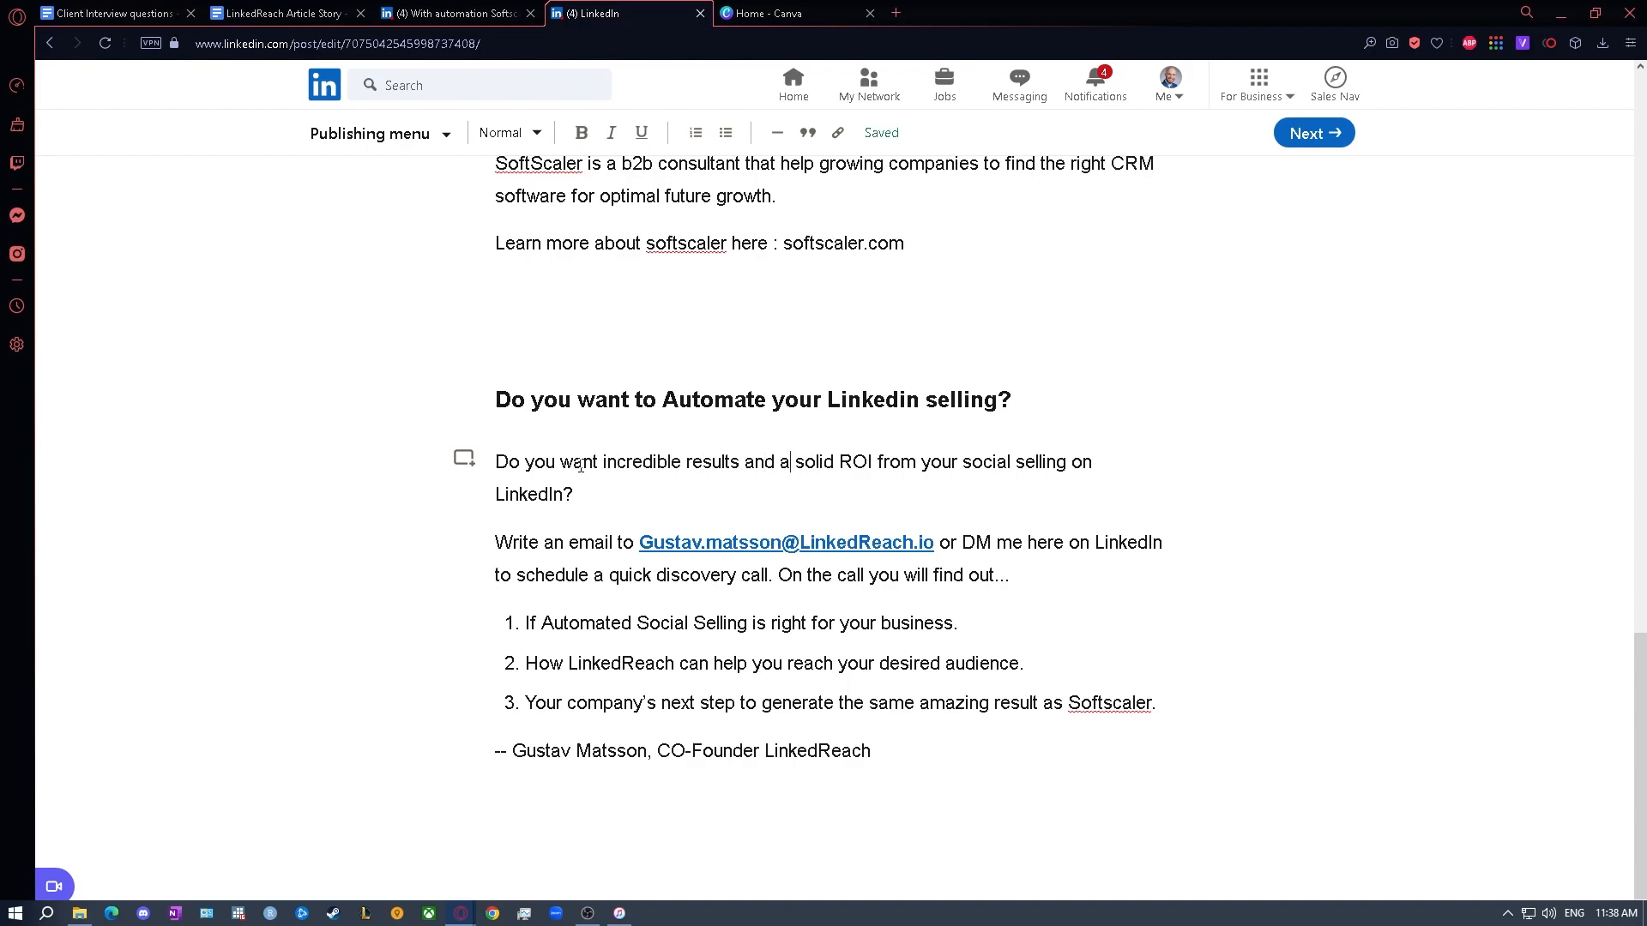
key("BackSpace")
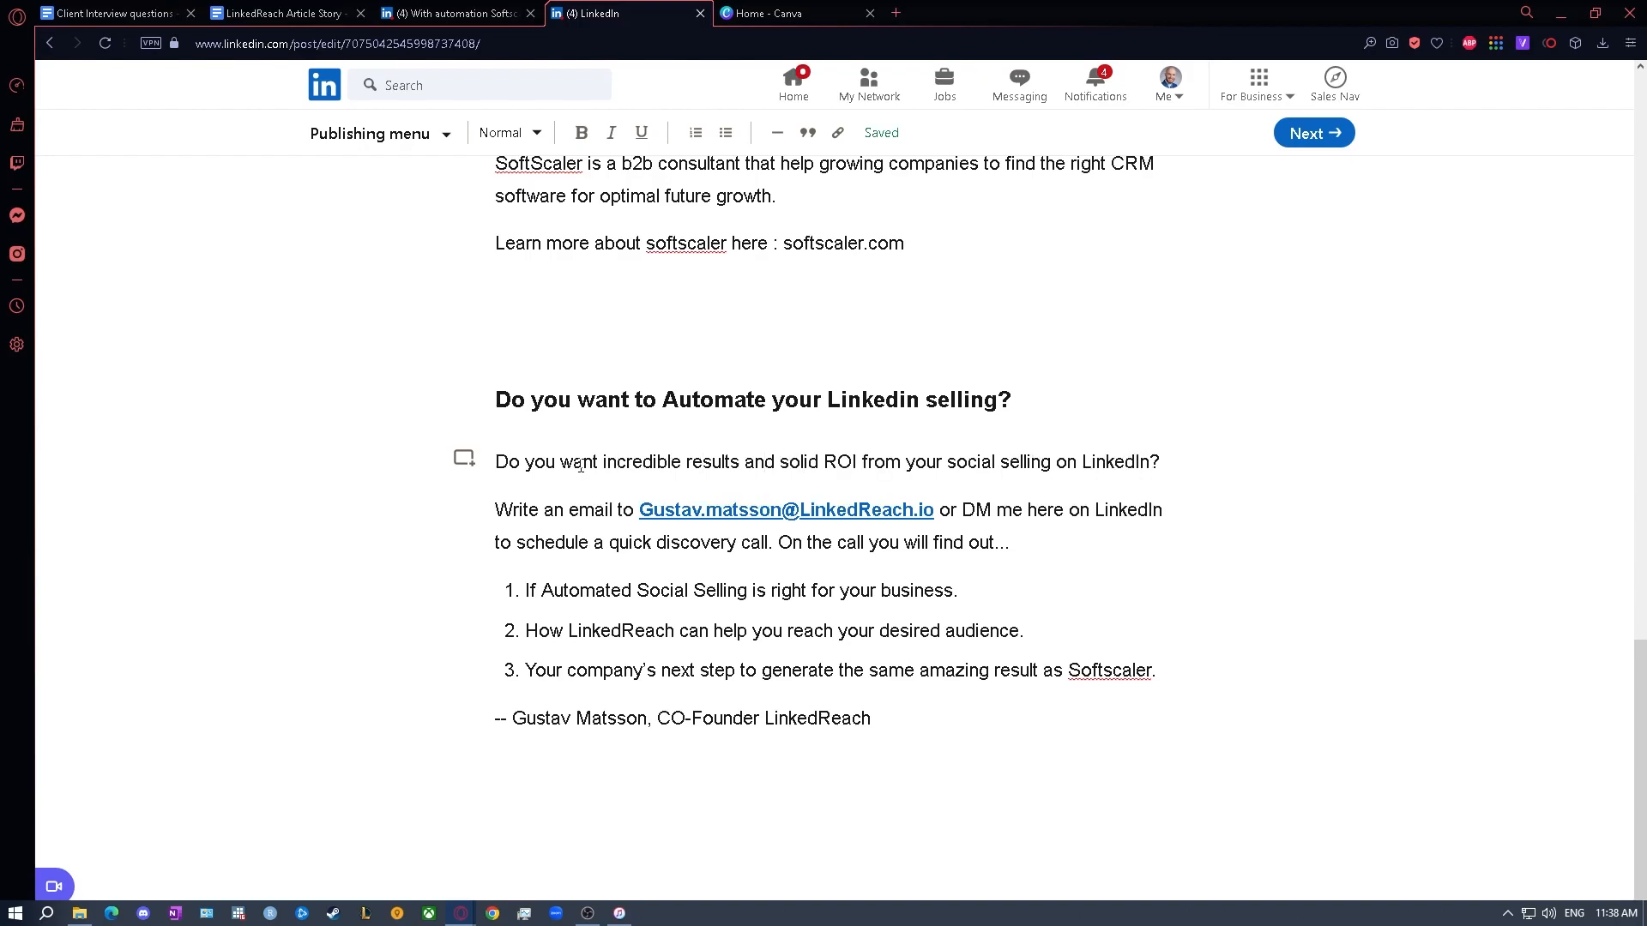
left_click(1032, 551)
- Below the client photo, add an empty line and the text "But ... Wasn't sure" with the client's first name, above the "At first" paragraph
scroll(1030, 554, "up", 3)
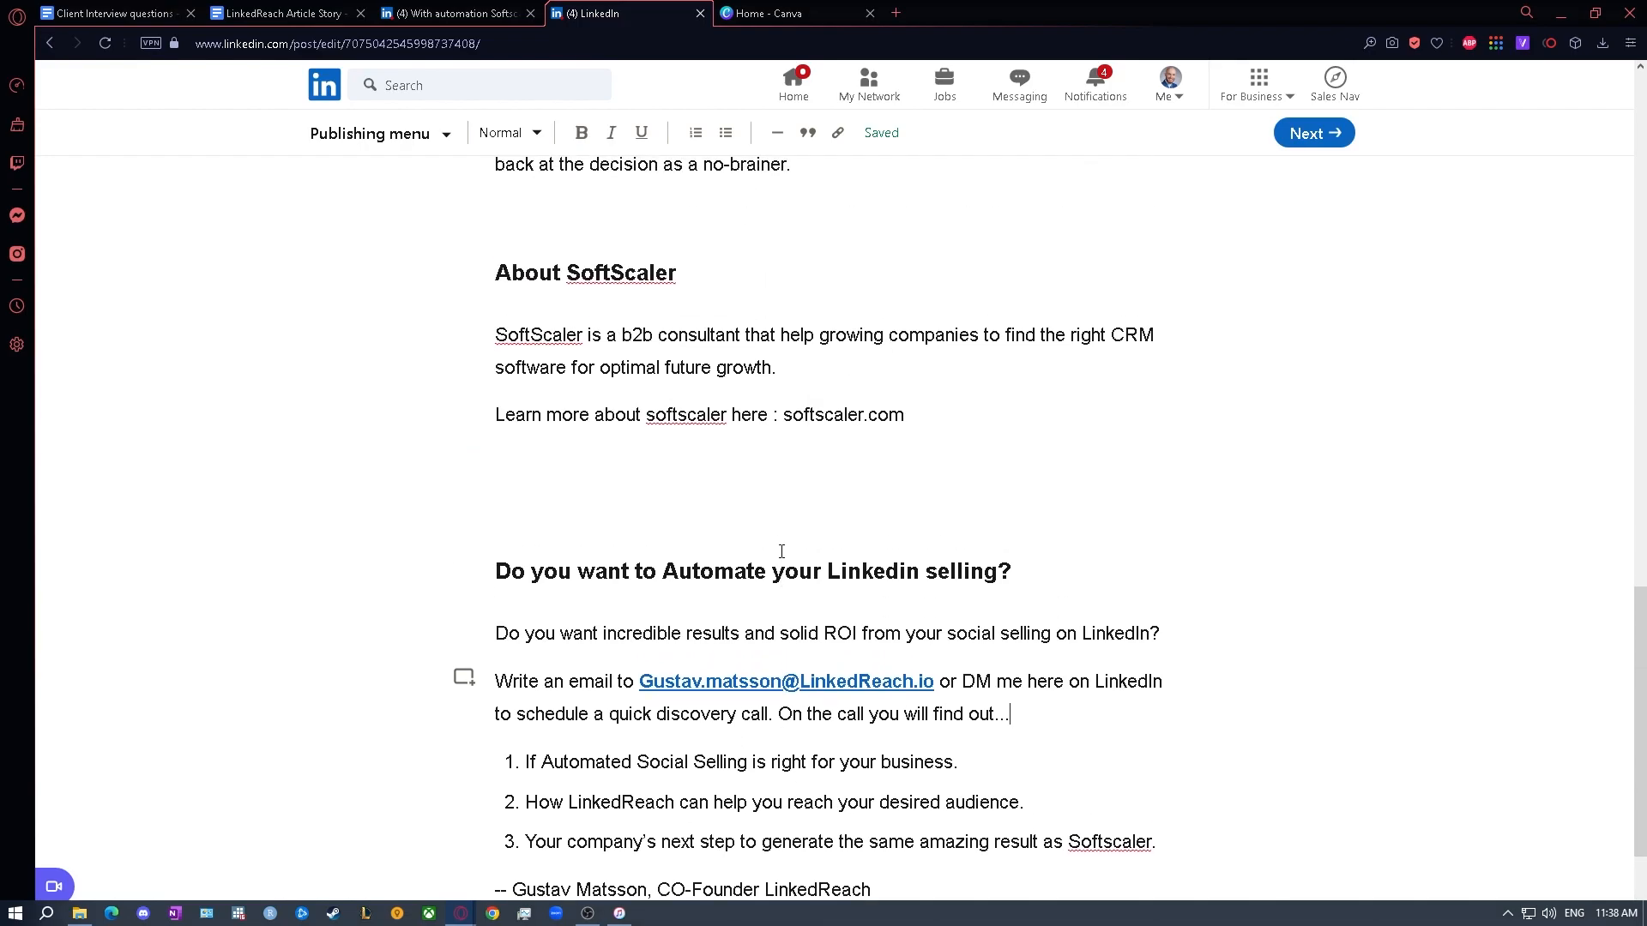
scroll(649, 560, "up", 12)
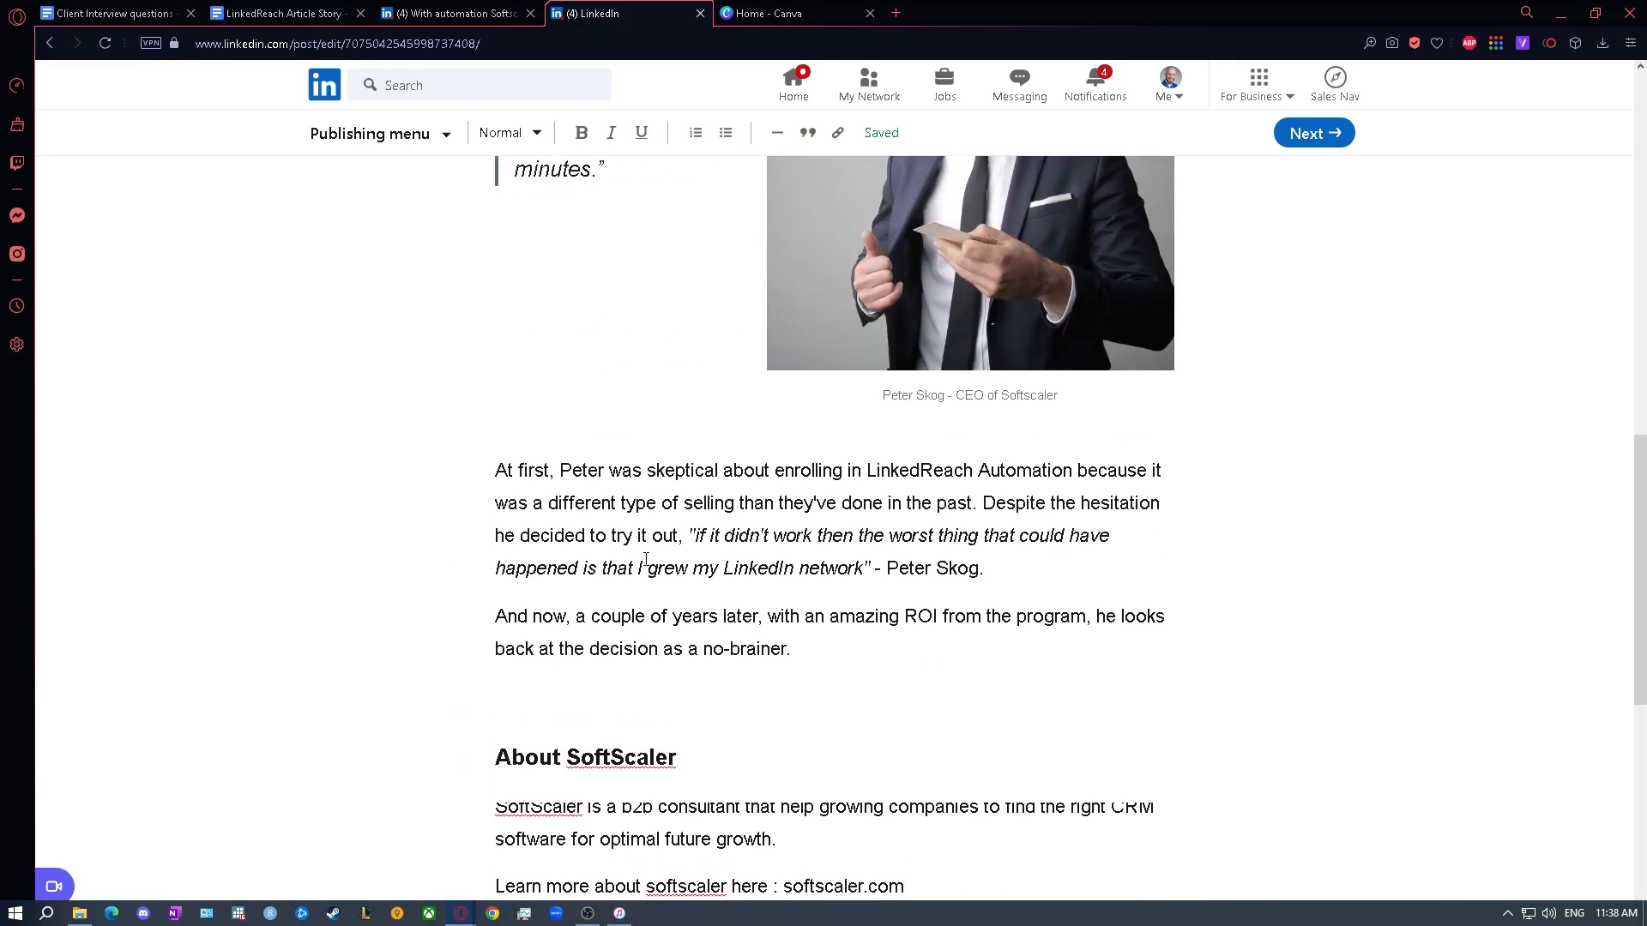
scroll(644, 560, "up", 5)
scroll(635, 540, "down", 11)
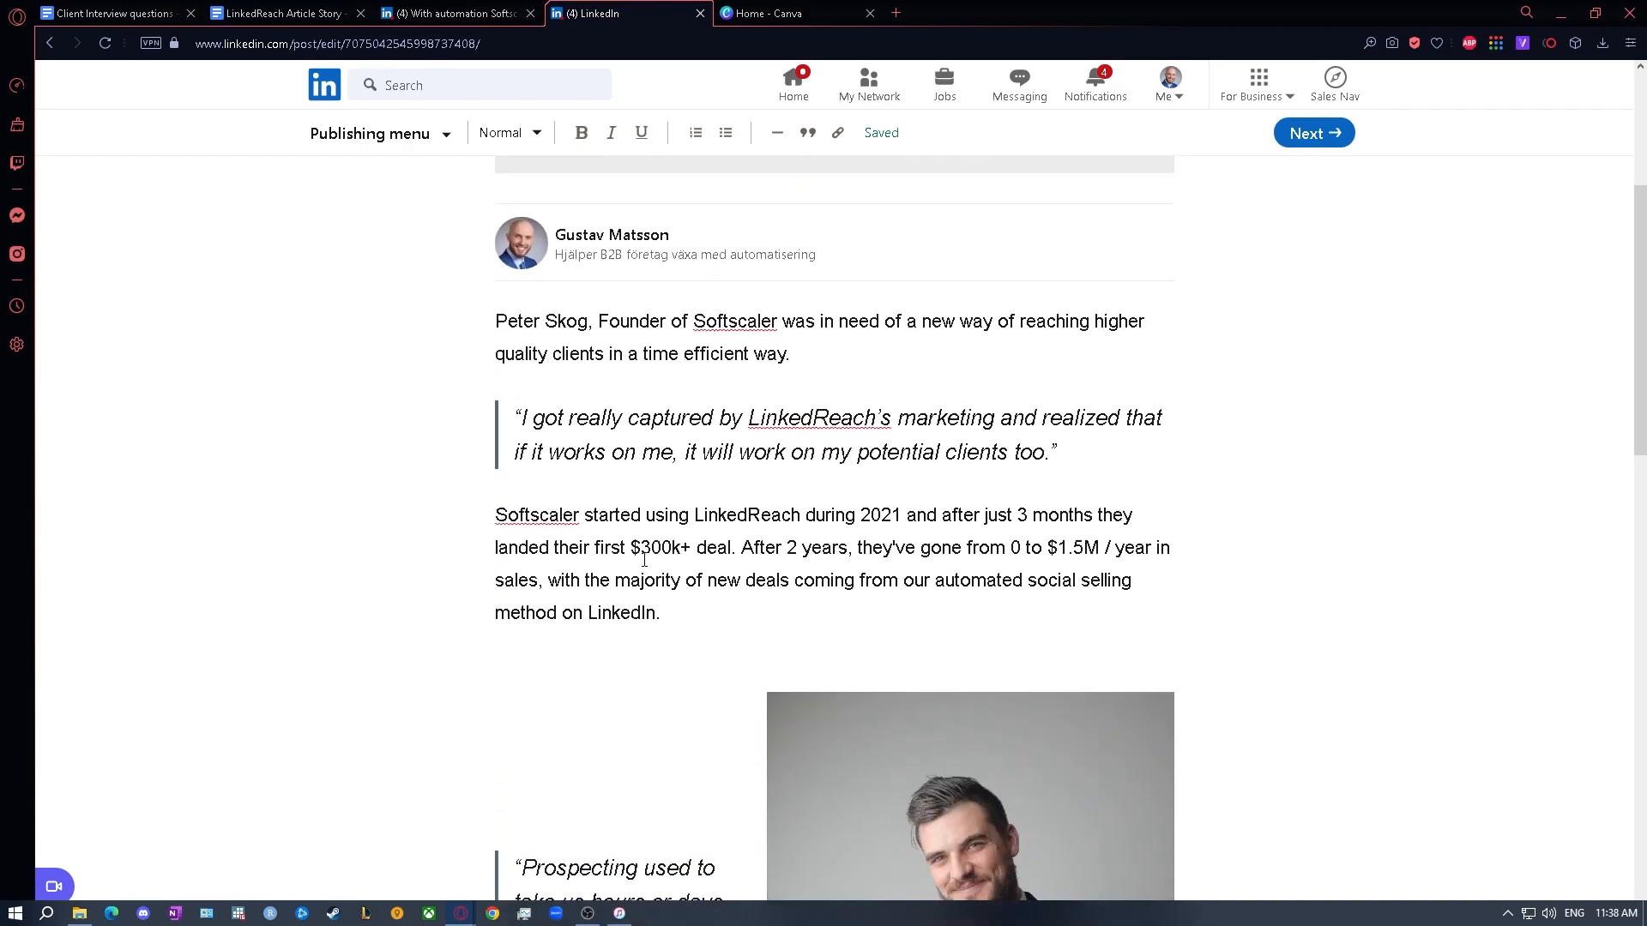
left_click(516, 526)
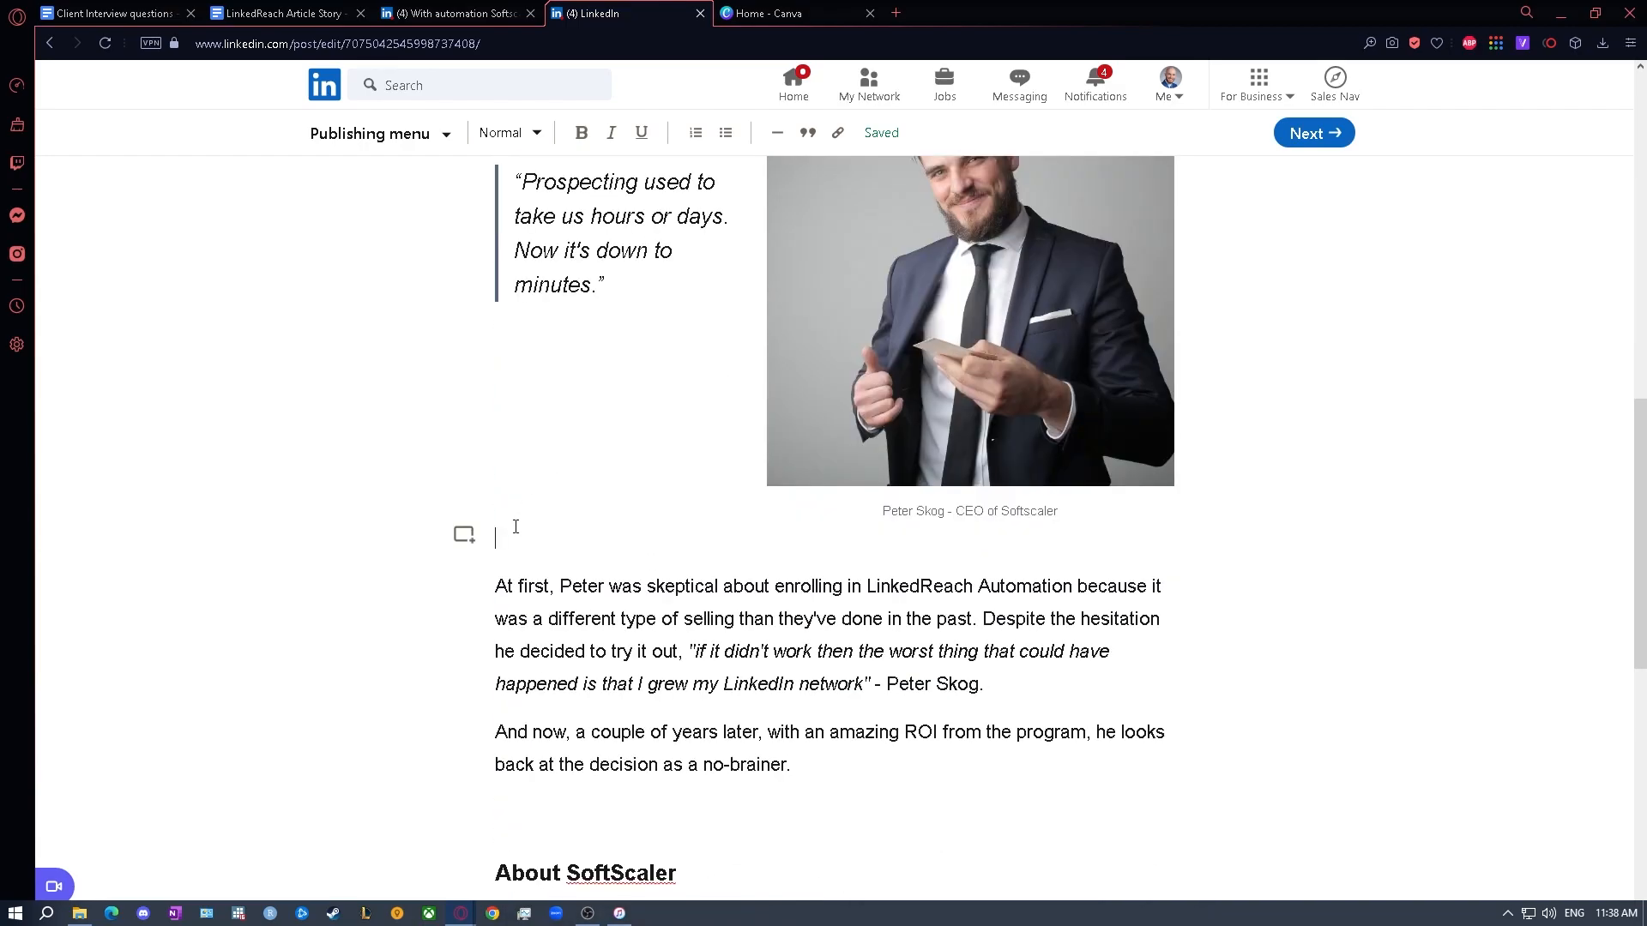
key("Return")
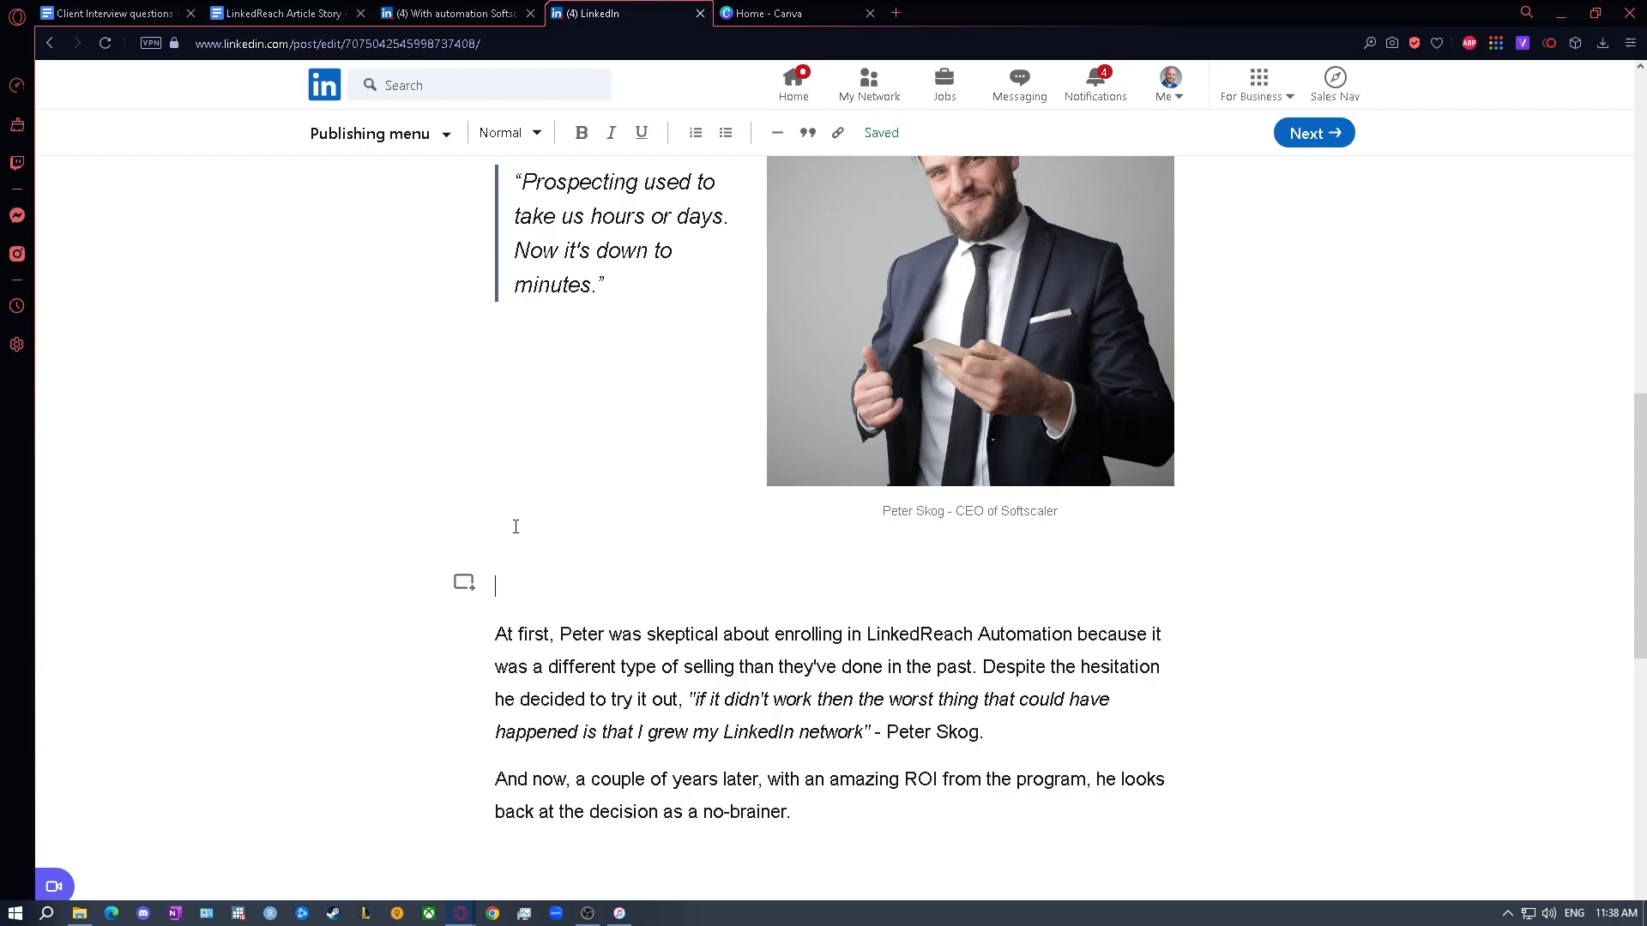
type("But He")
key("BackSpace")
key("BackSpace")
key("BackSpace")
type("Peter had")
key("BackSpace")
key("BackSpace")
key("BackSpace")
key("BackSpace")
key("BackSpace")
key("BackSpace")
key("BackSpace")
key("BackSpace")
key("BackSpace")
key("BackSpace")
type("Wasn't sur")
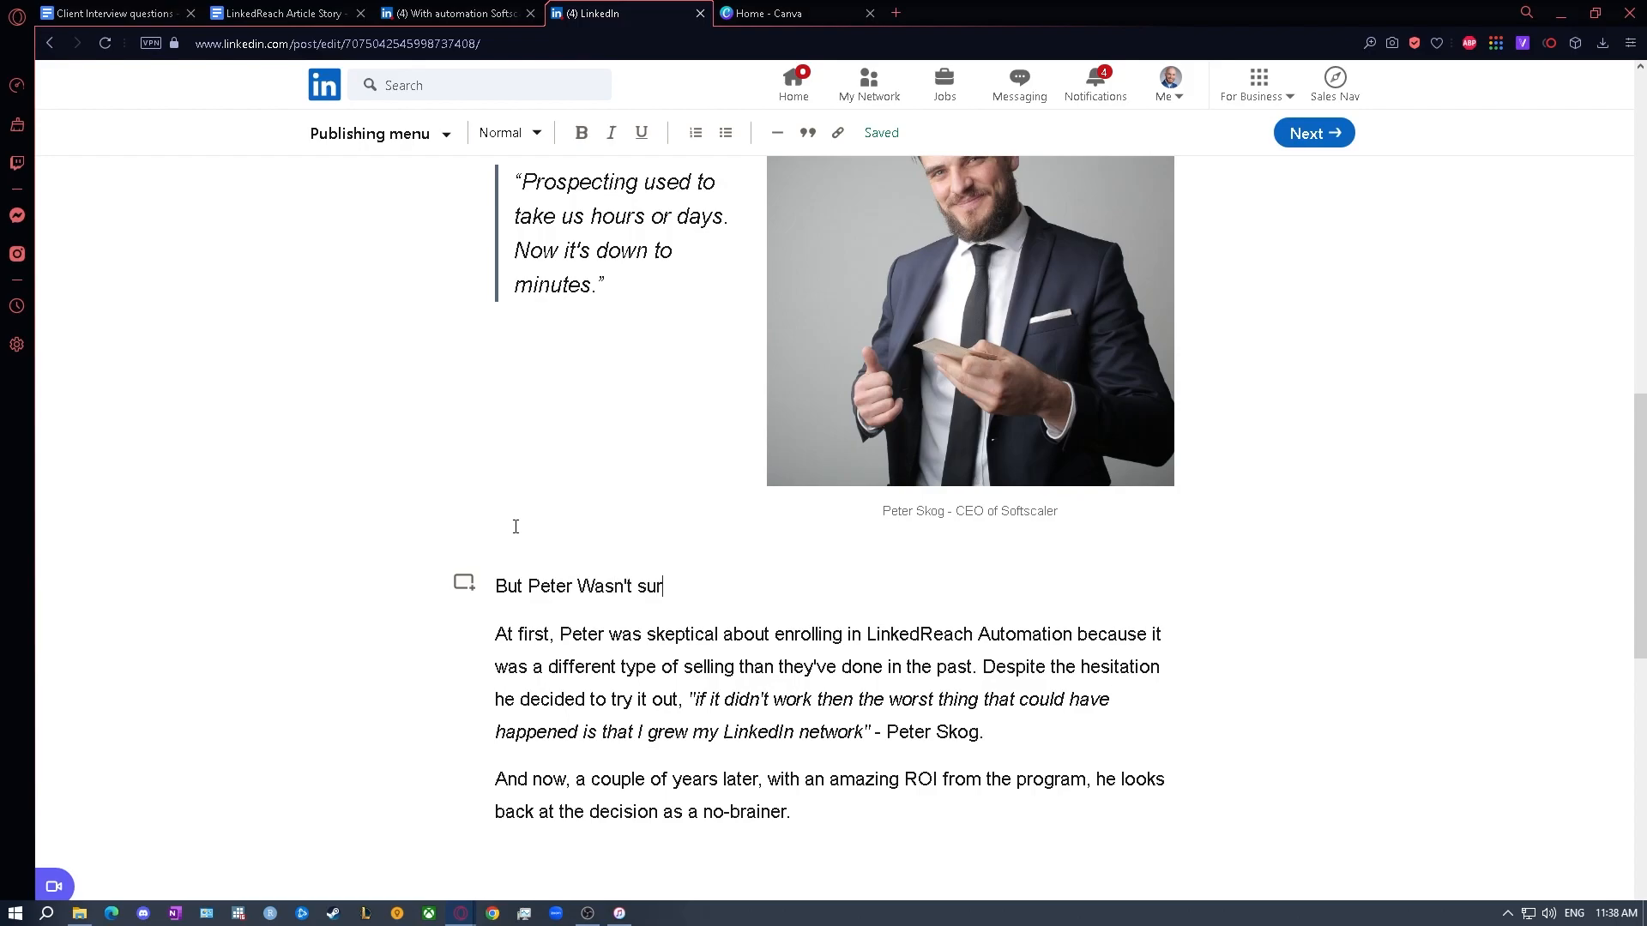
- Format the new "Wasn't sure" line above the "At first" paragraph as Heading 2
left_click_drag(674, 586, 485, 594)
left_click(498, 132)
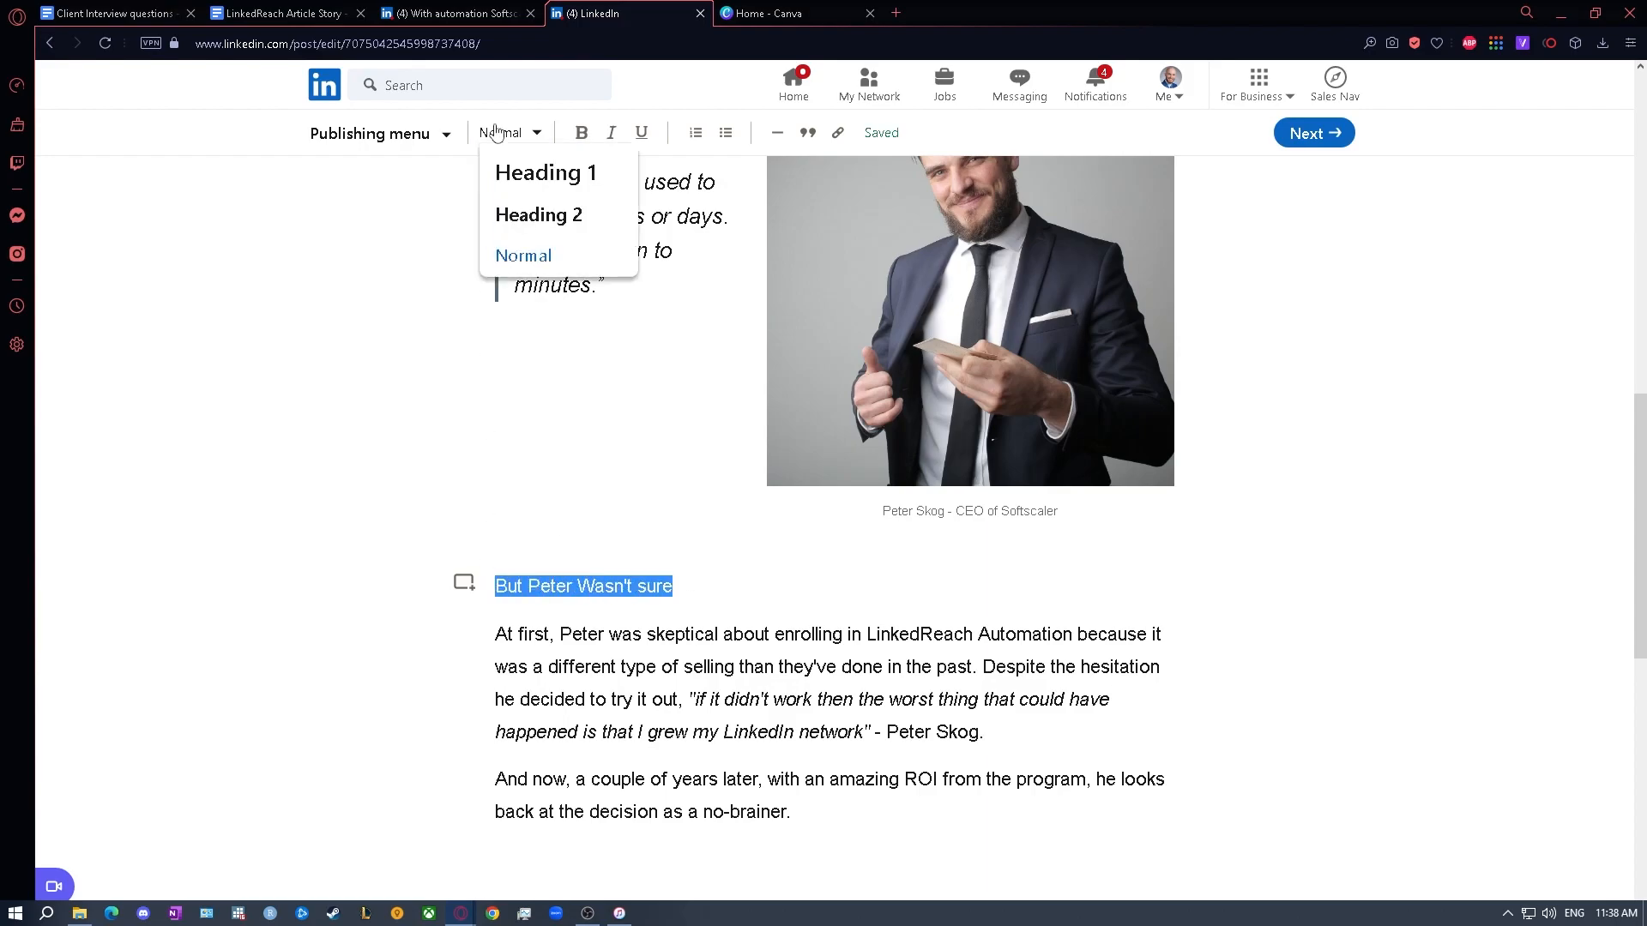
left_click(539, 213)
scroll(892, 575, "down", 10)
left_click(892, 575)
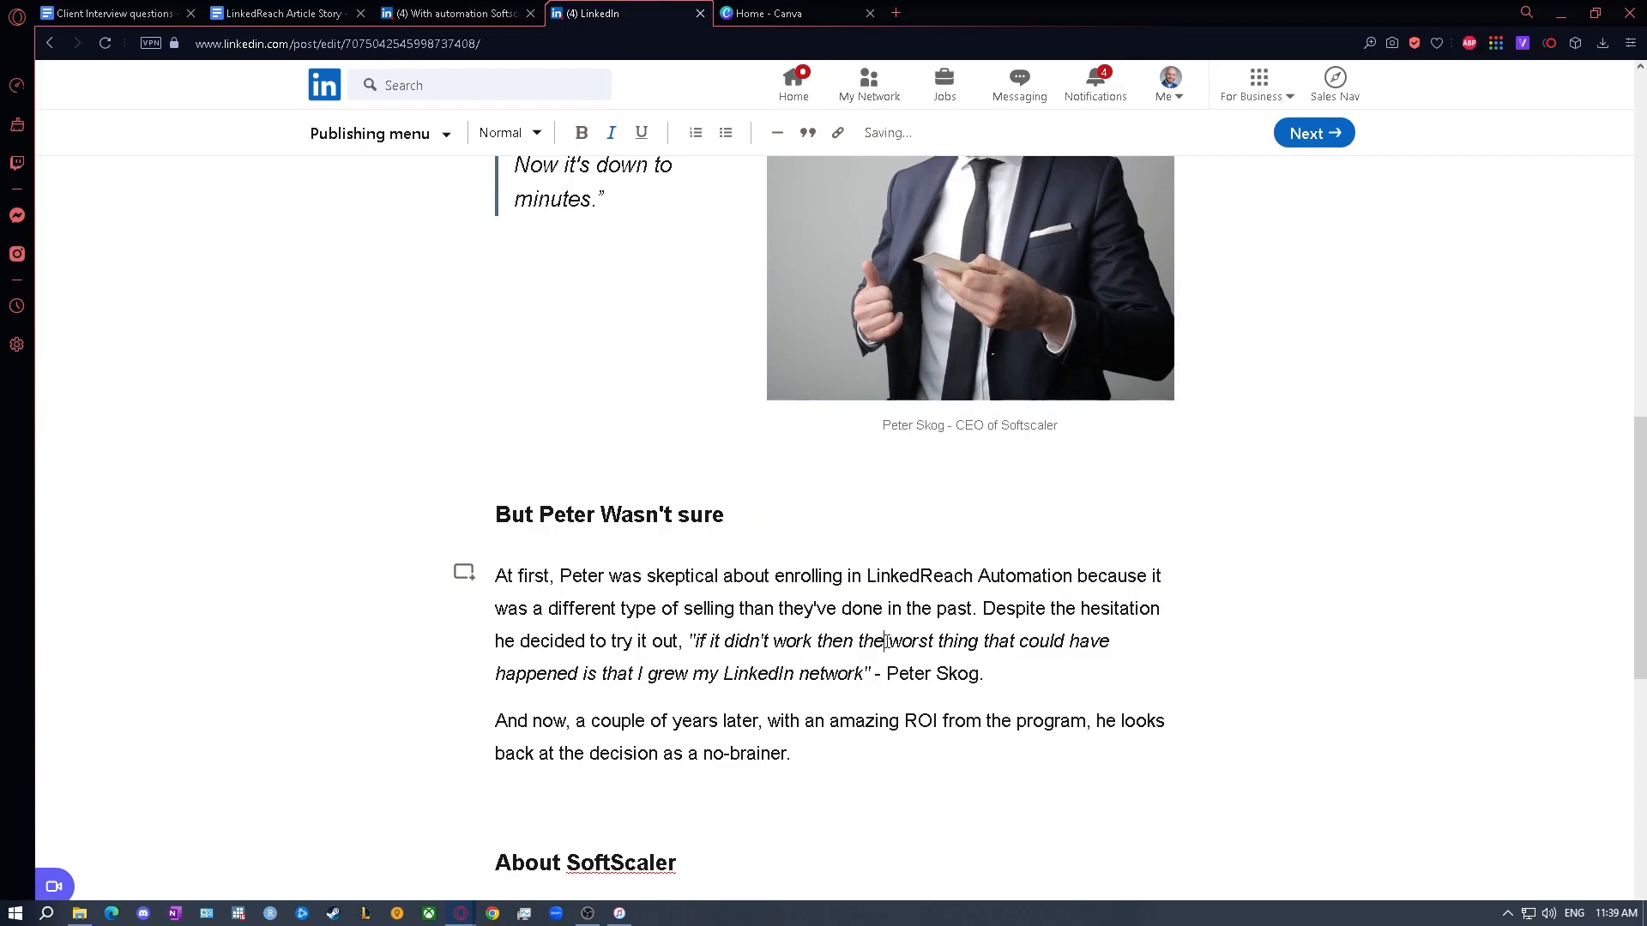
scroll(793, 555, "down", 1)
scroll(793, 555, "up", 10)
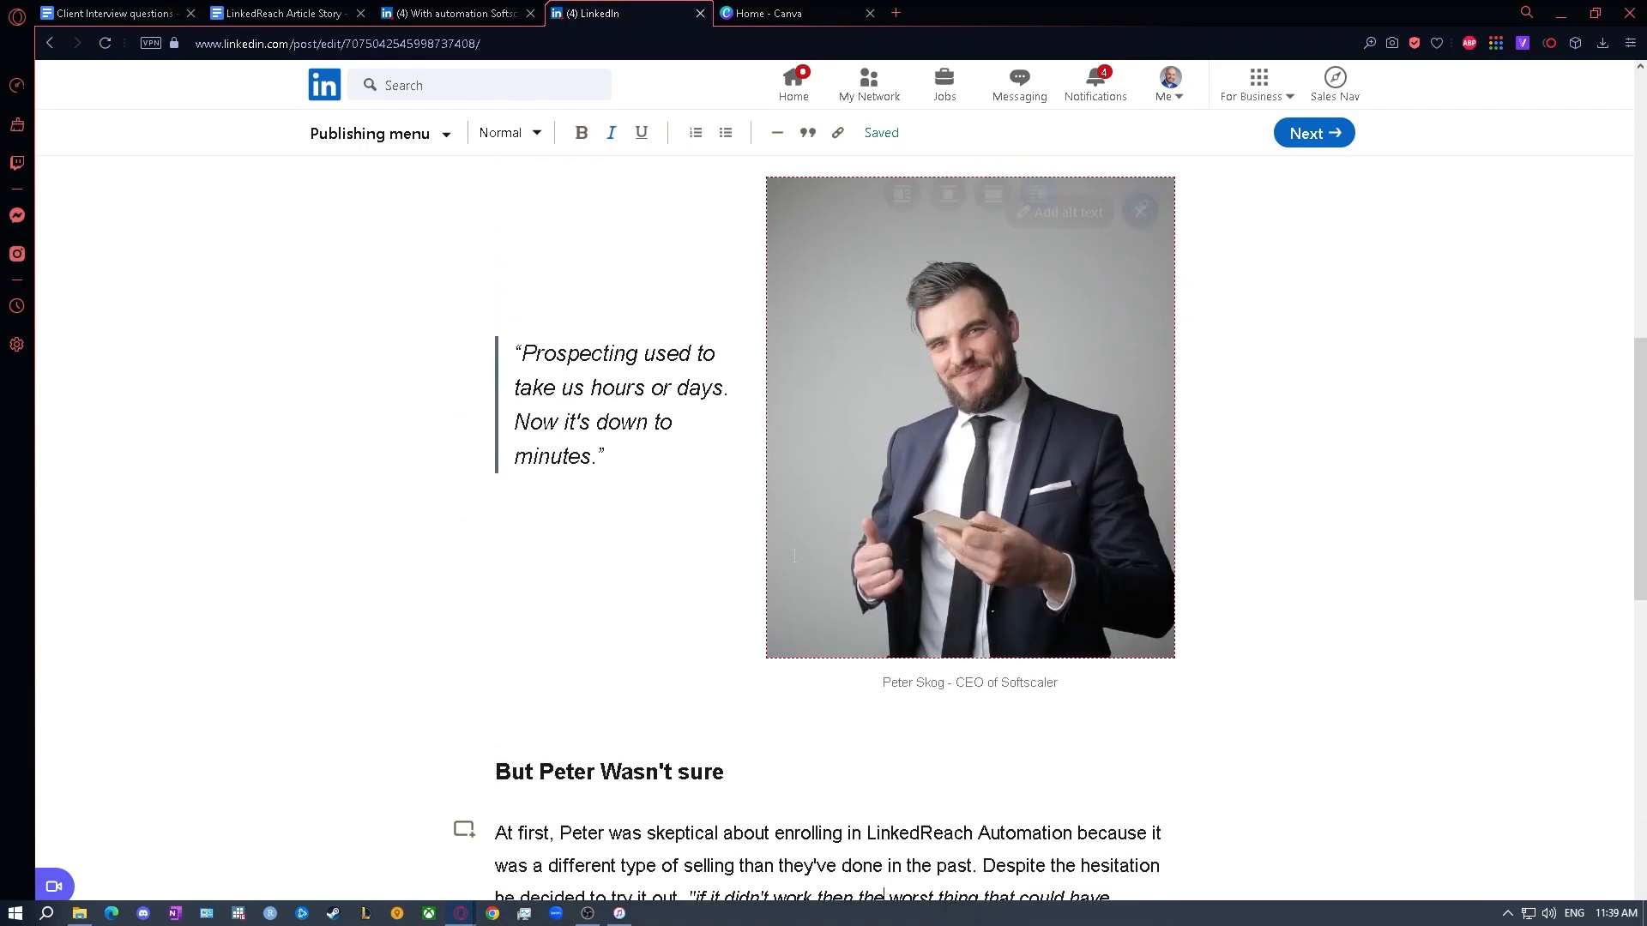
scroll(796, 559, "up", 1)
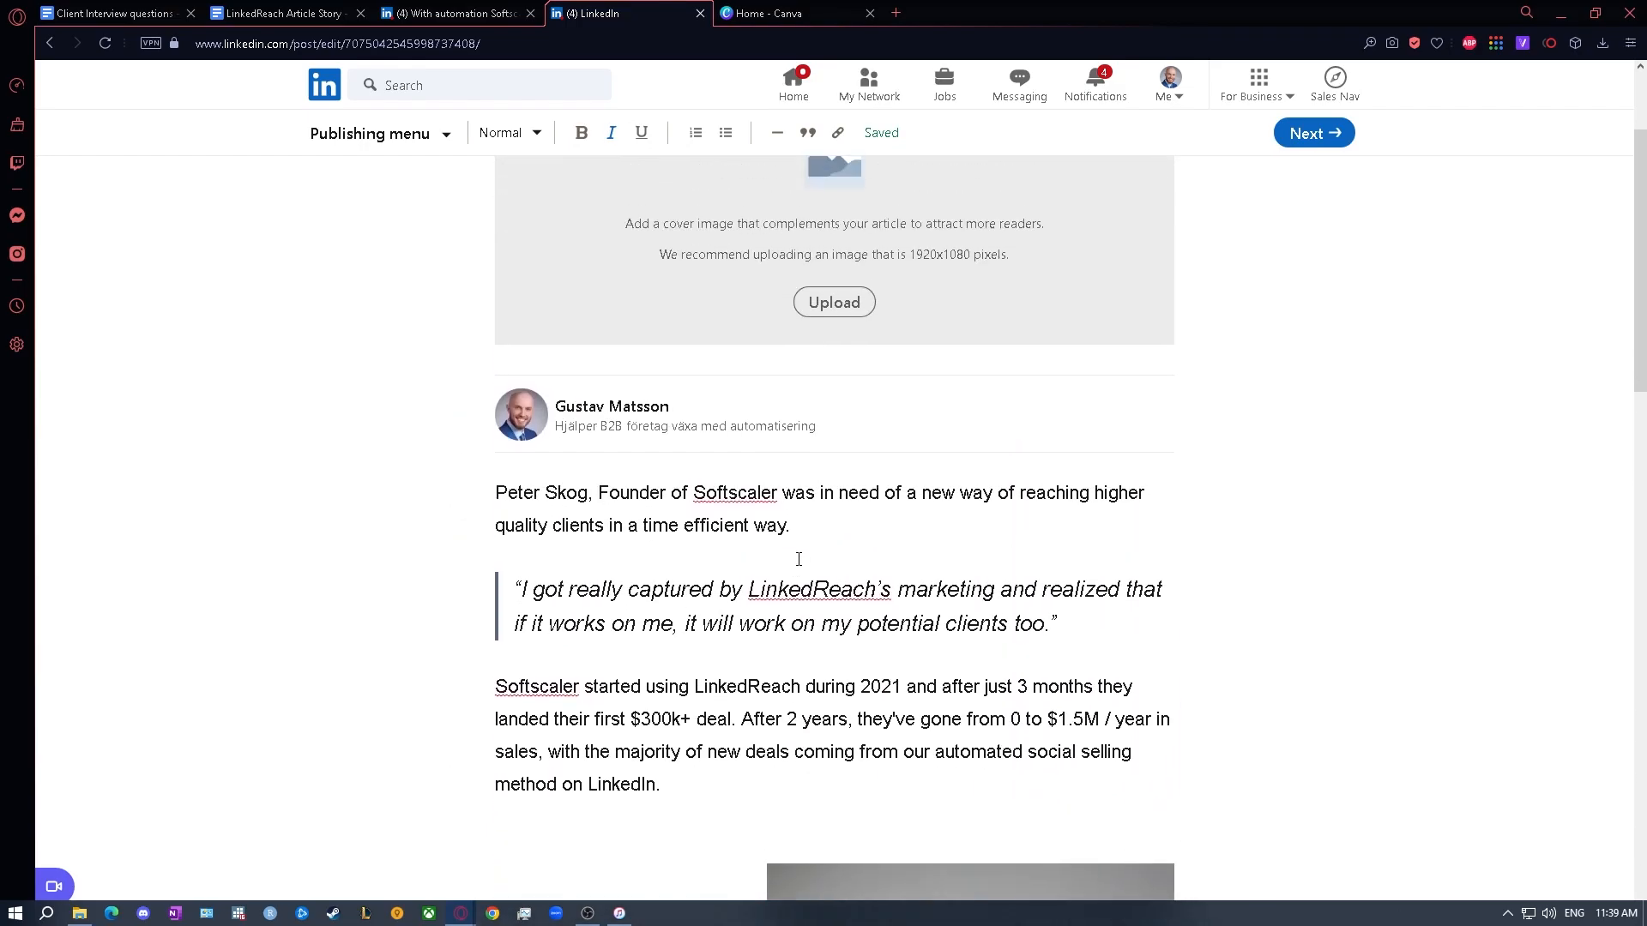
- Remove the extra empty line between the About SoftScaler section and the call-to-action heading
scroll(789, 544, "up", 2)
scroll(783, 549, "down", 16)
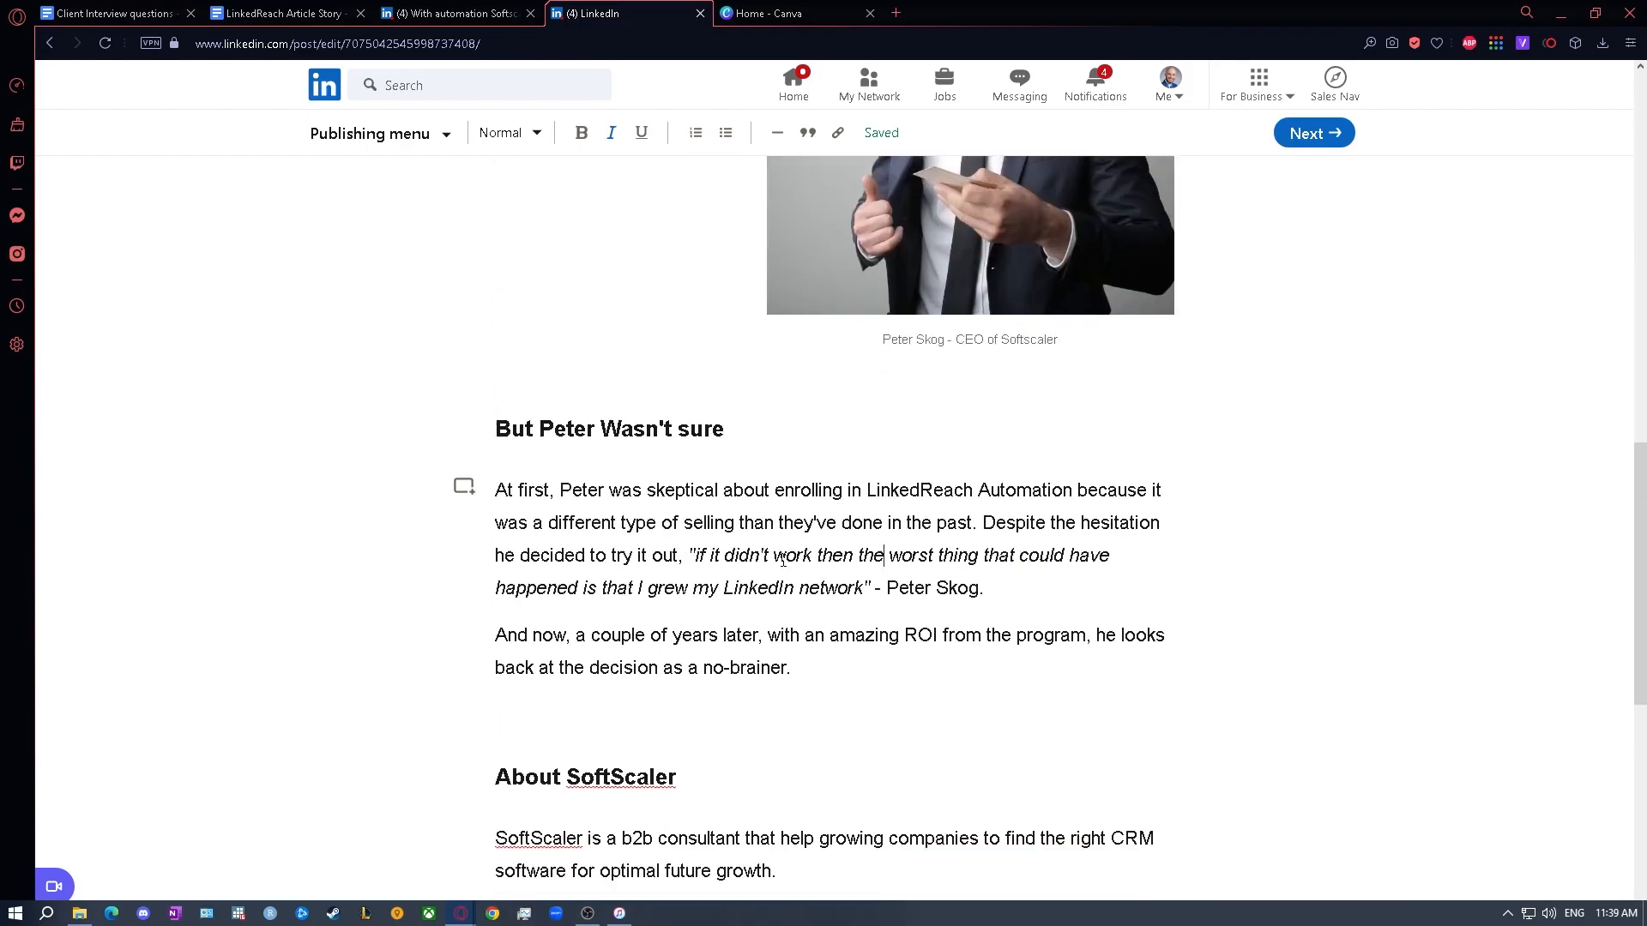
scroll(783, 558, "down", 6)
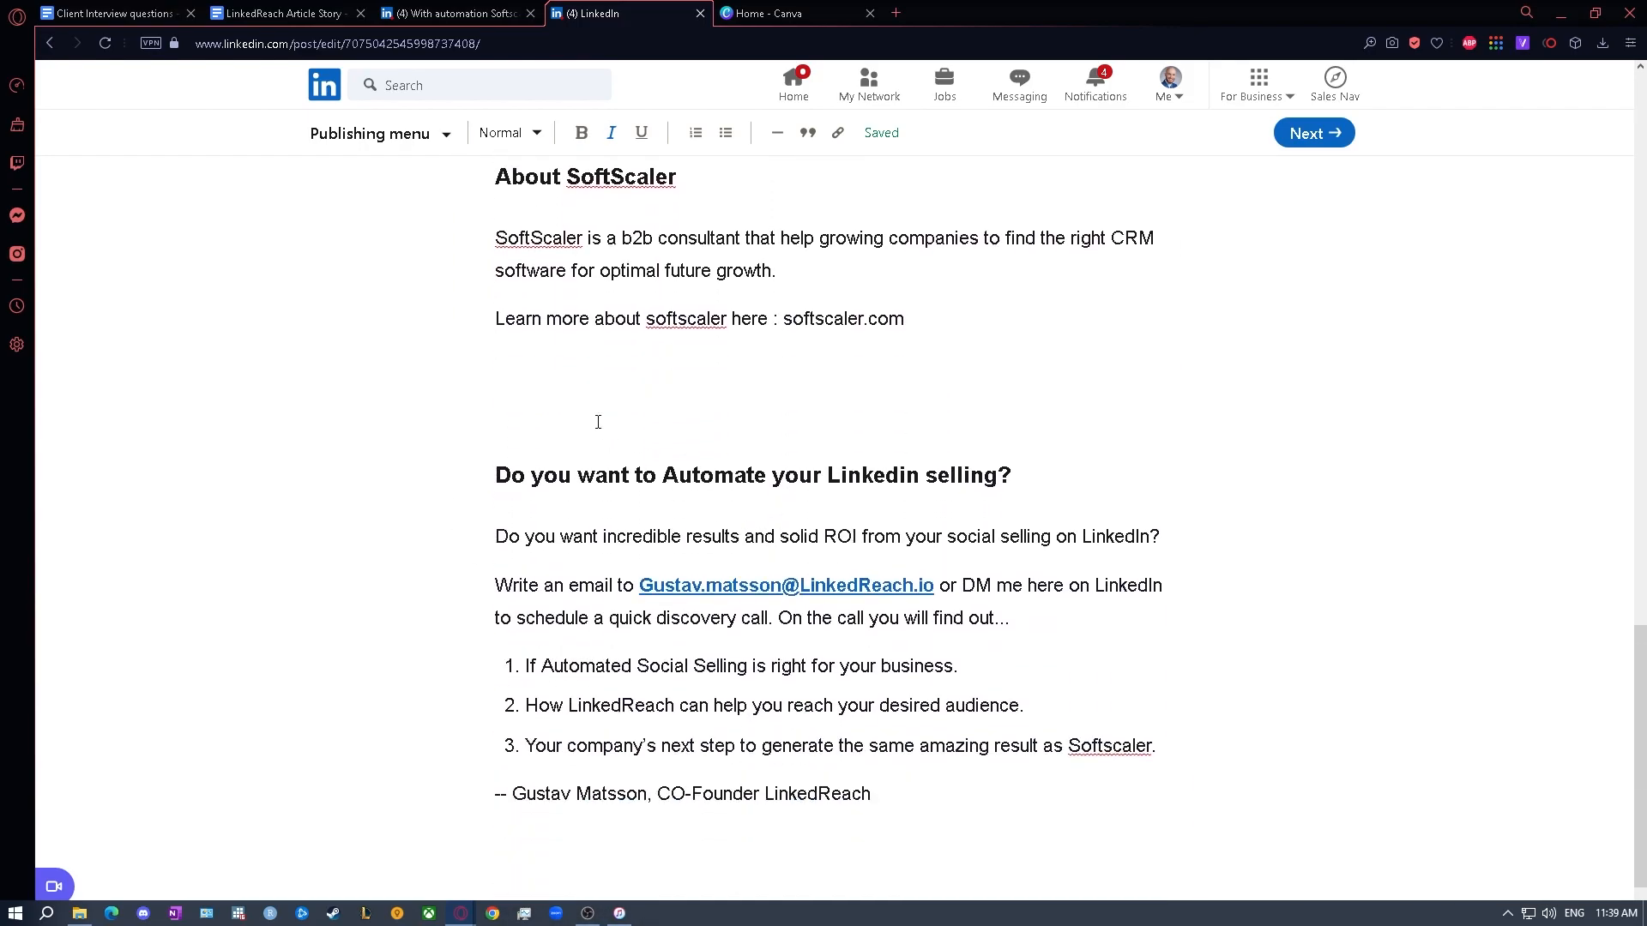
key("BackSpace")
scroll(597, 421, "down", 1)
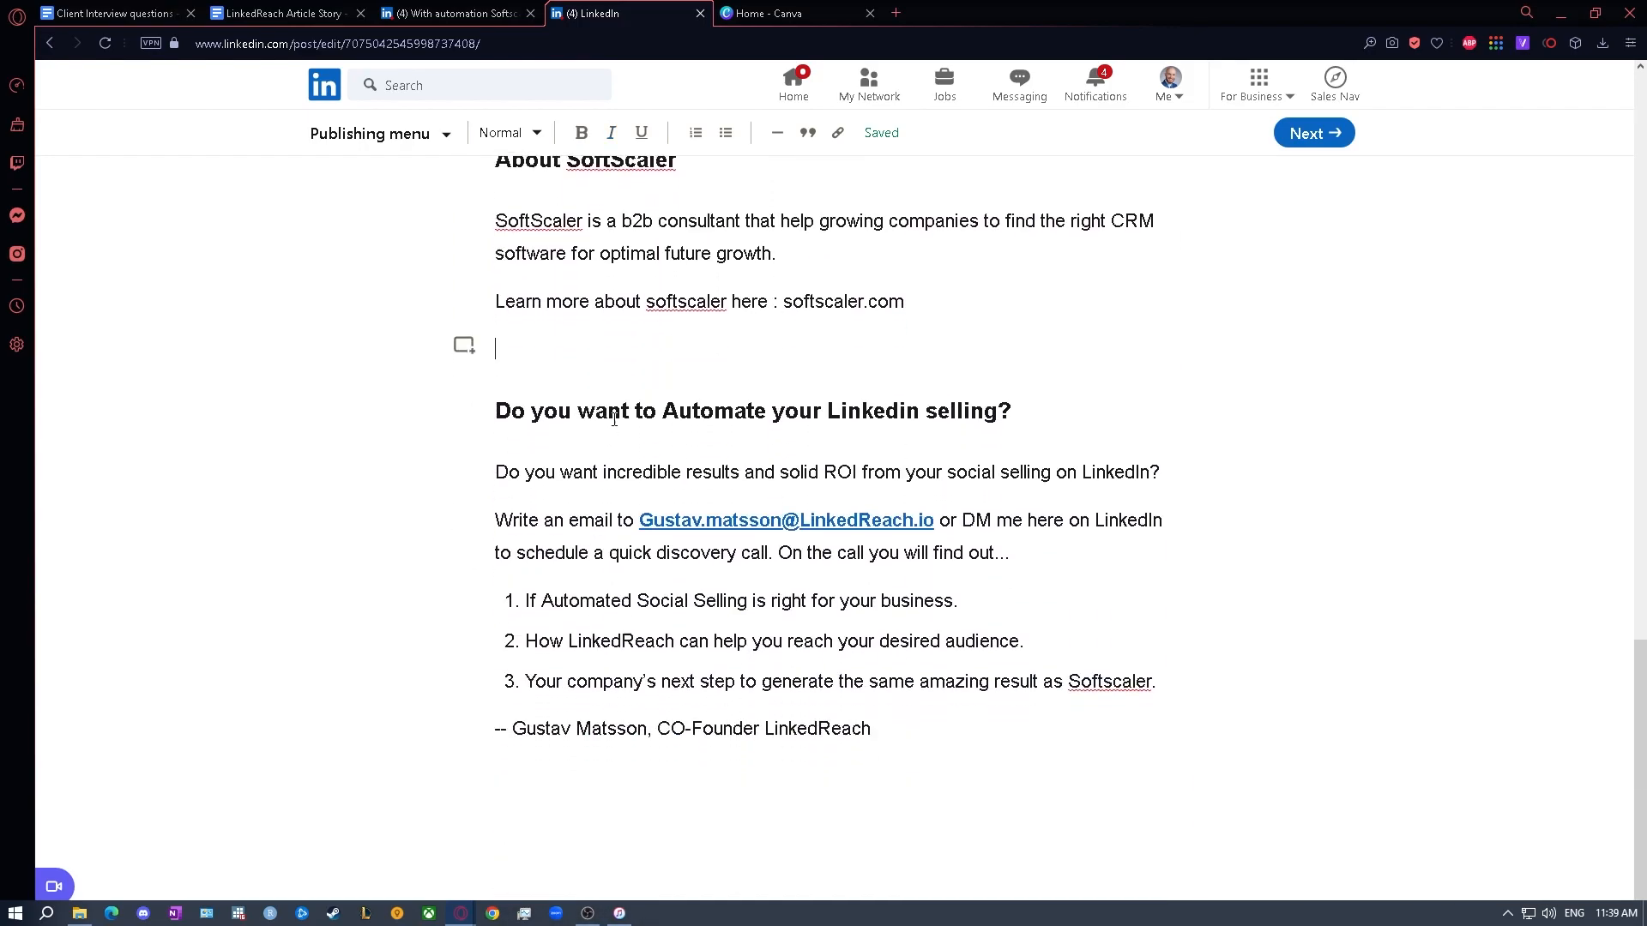
scroll(634, 425, "up", 10)
scroll(675, 434, "up", 10)
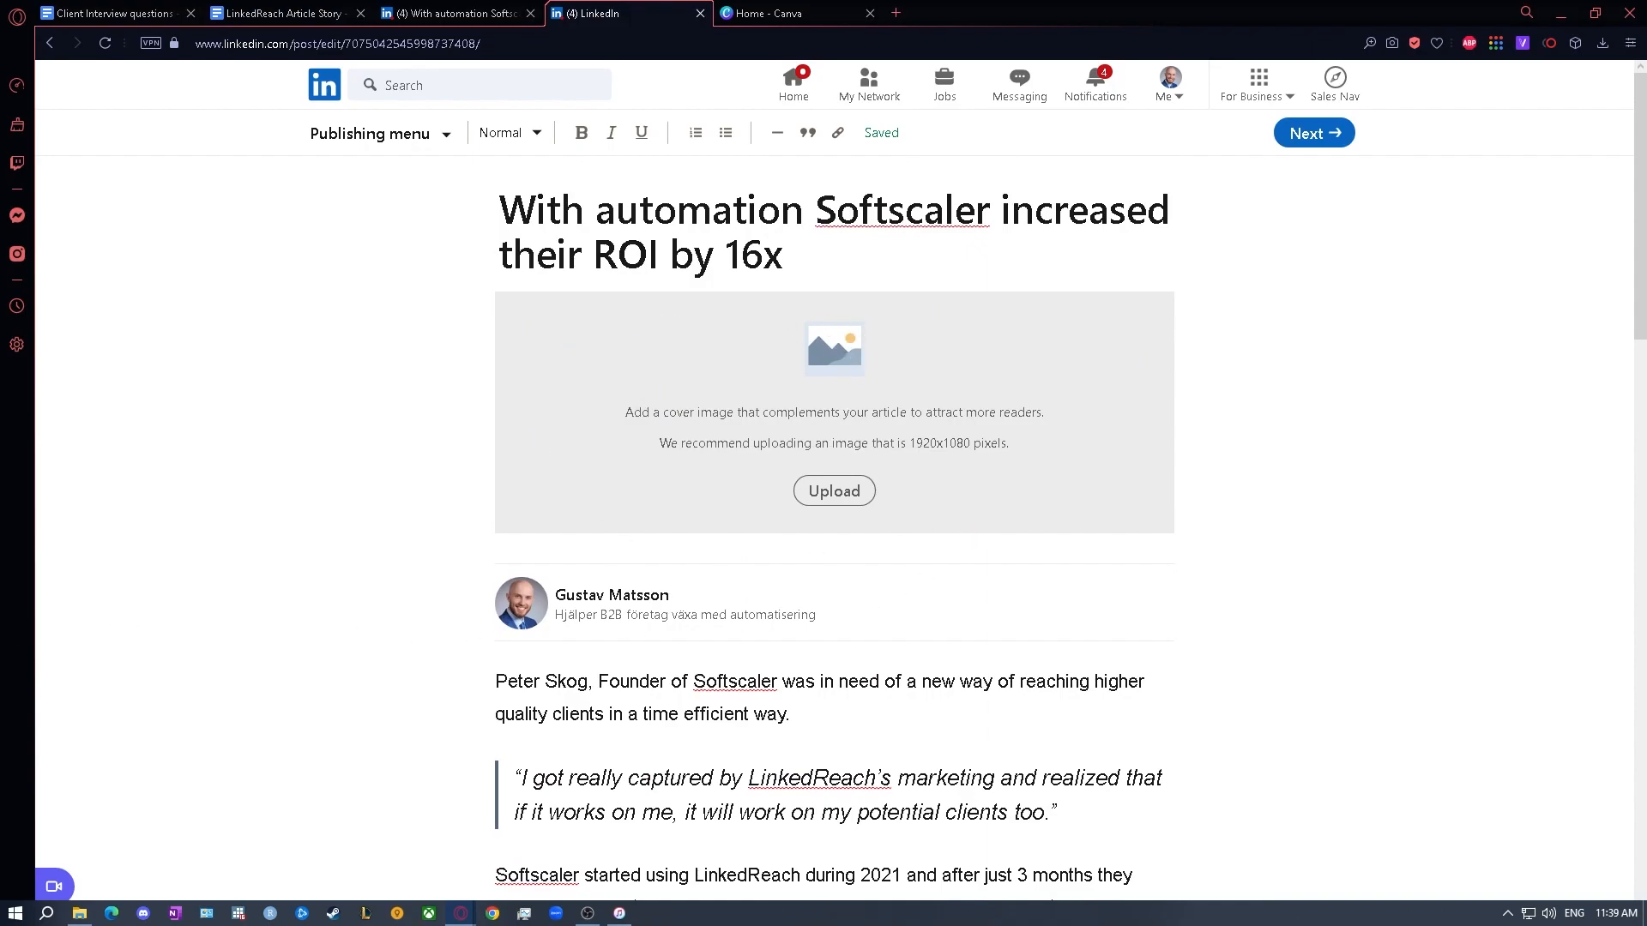
left_click(788, 13)
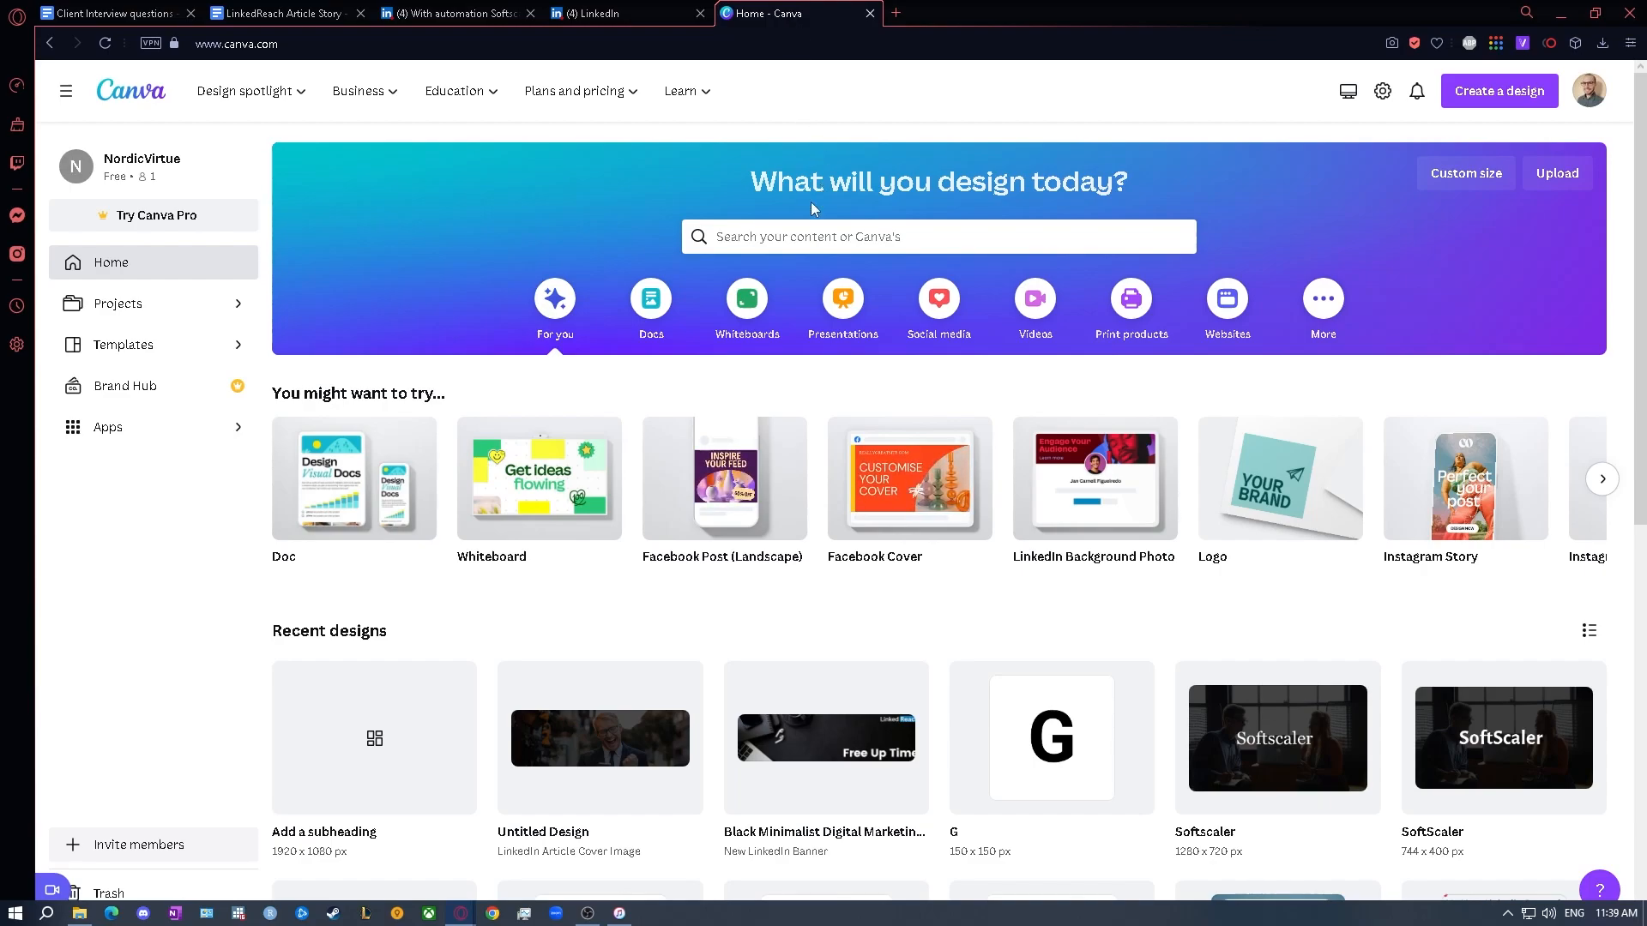
left_click(800, 233)
type("Linkedin")
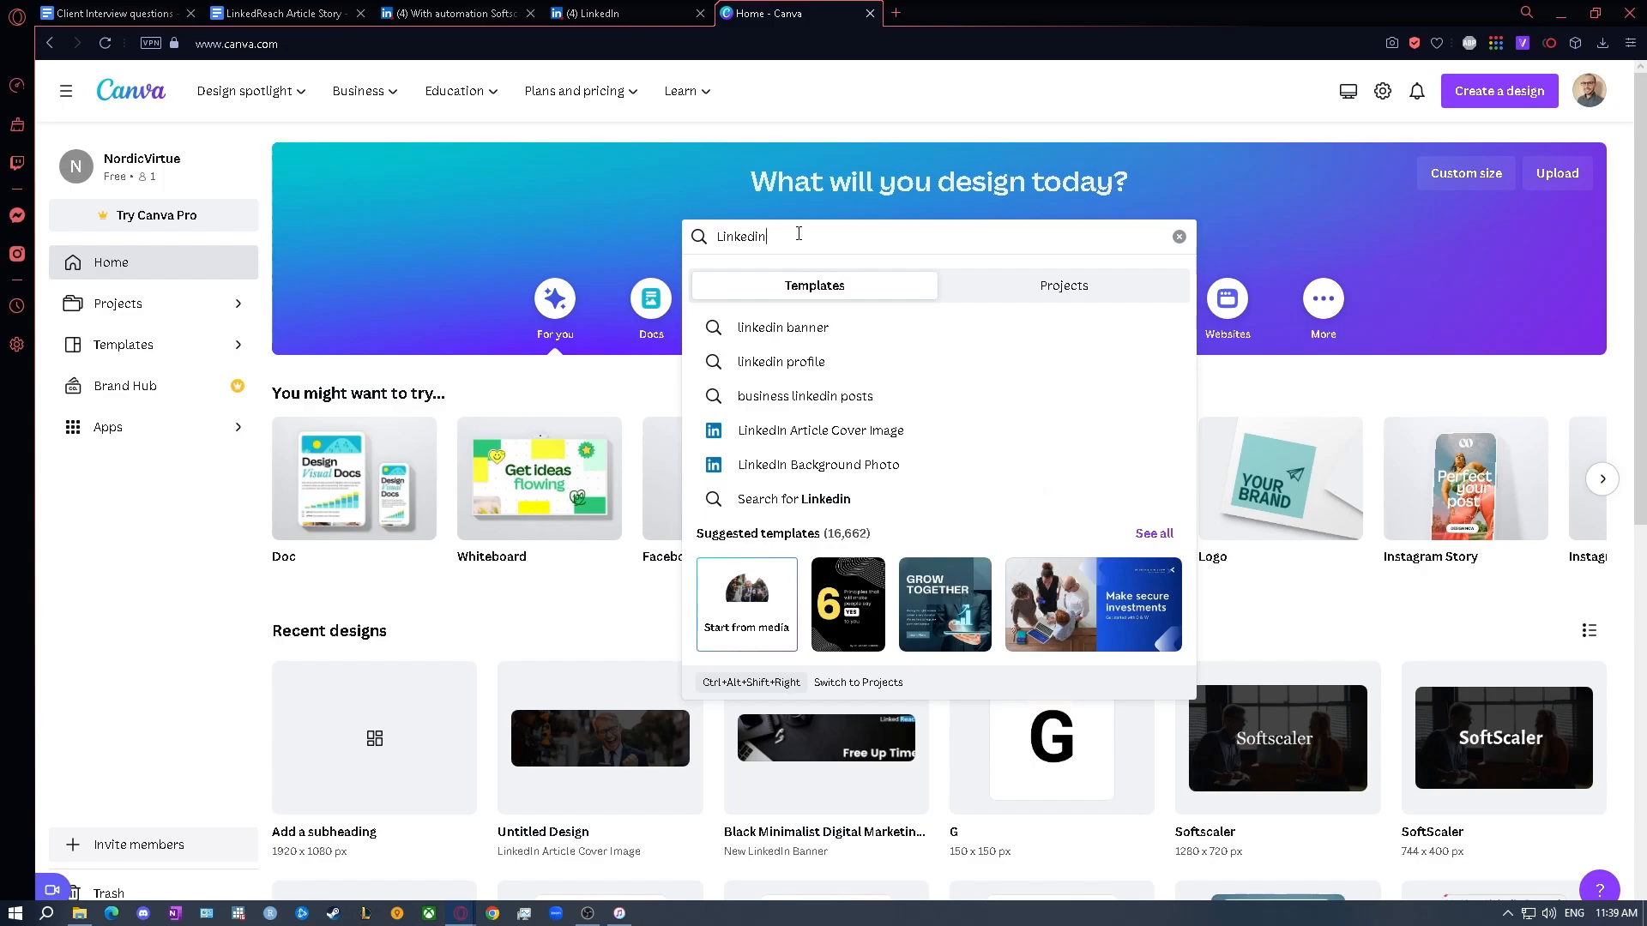
- Check the recommended pixel size for the cover image in the LinkedIn article draft
left_click(635, 13)
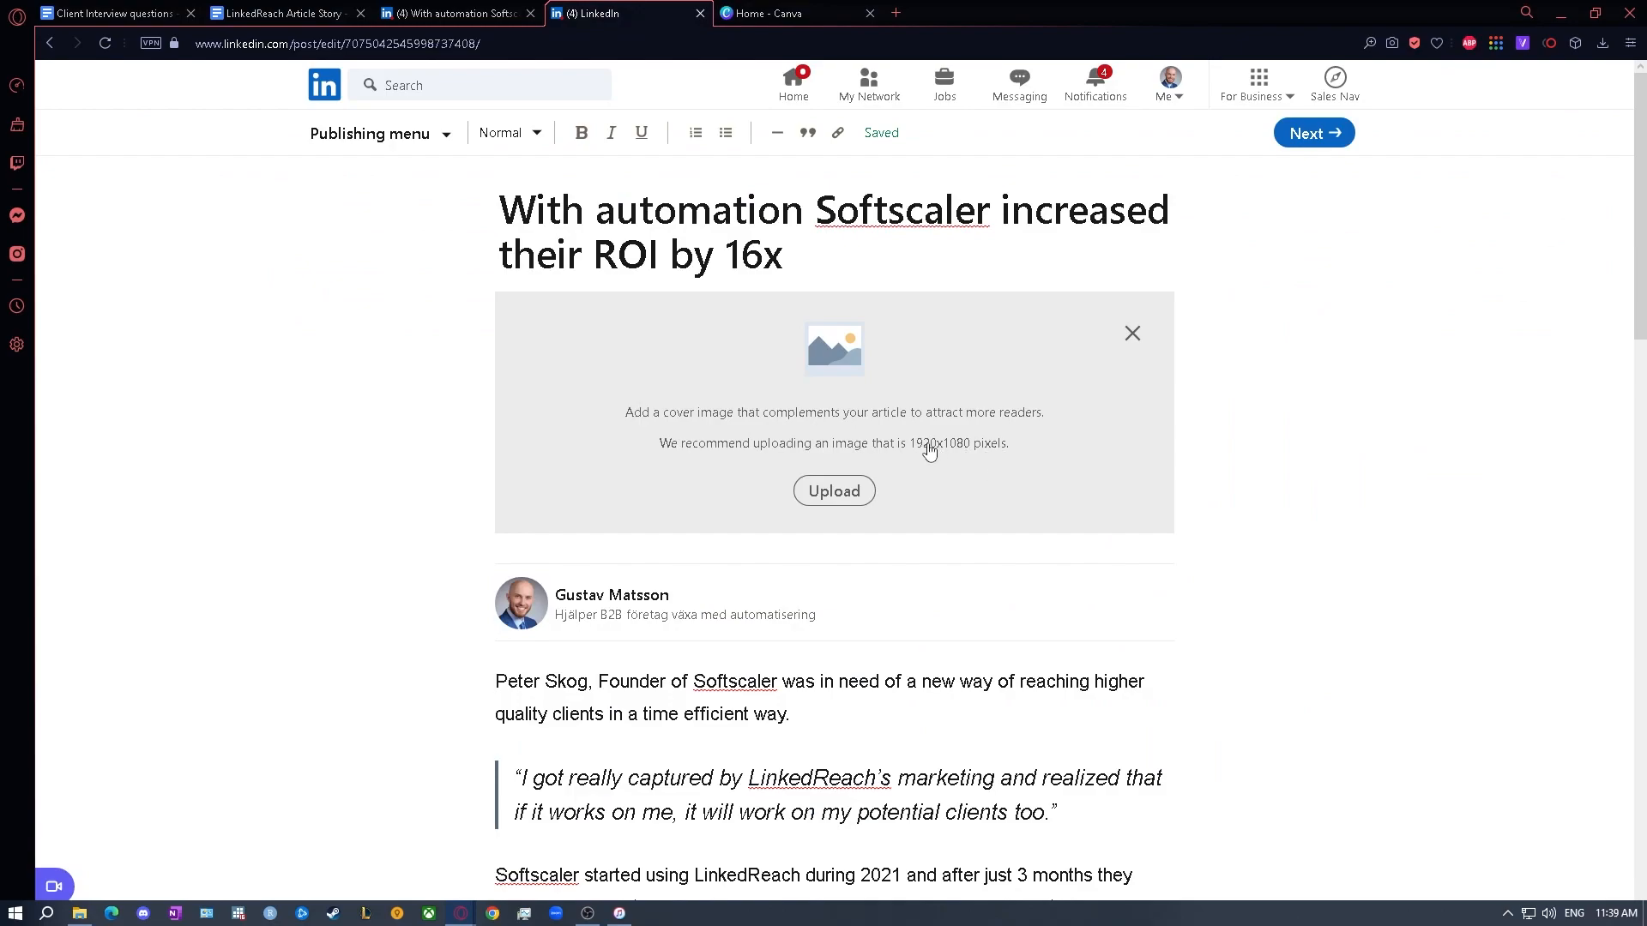
left_click_drag(911, 451, 985, 455)
left_click(985, 455)
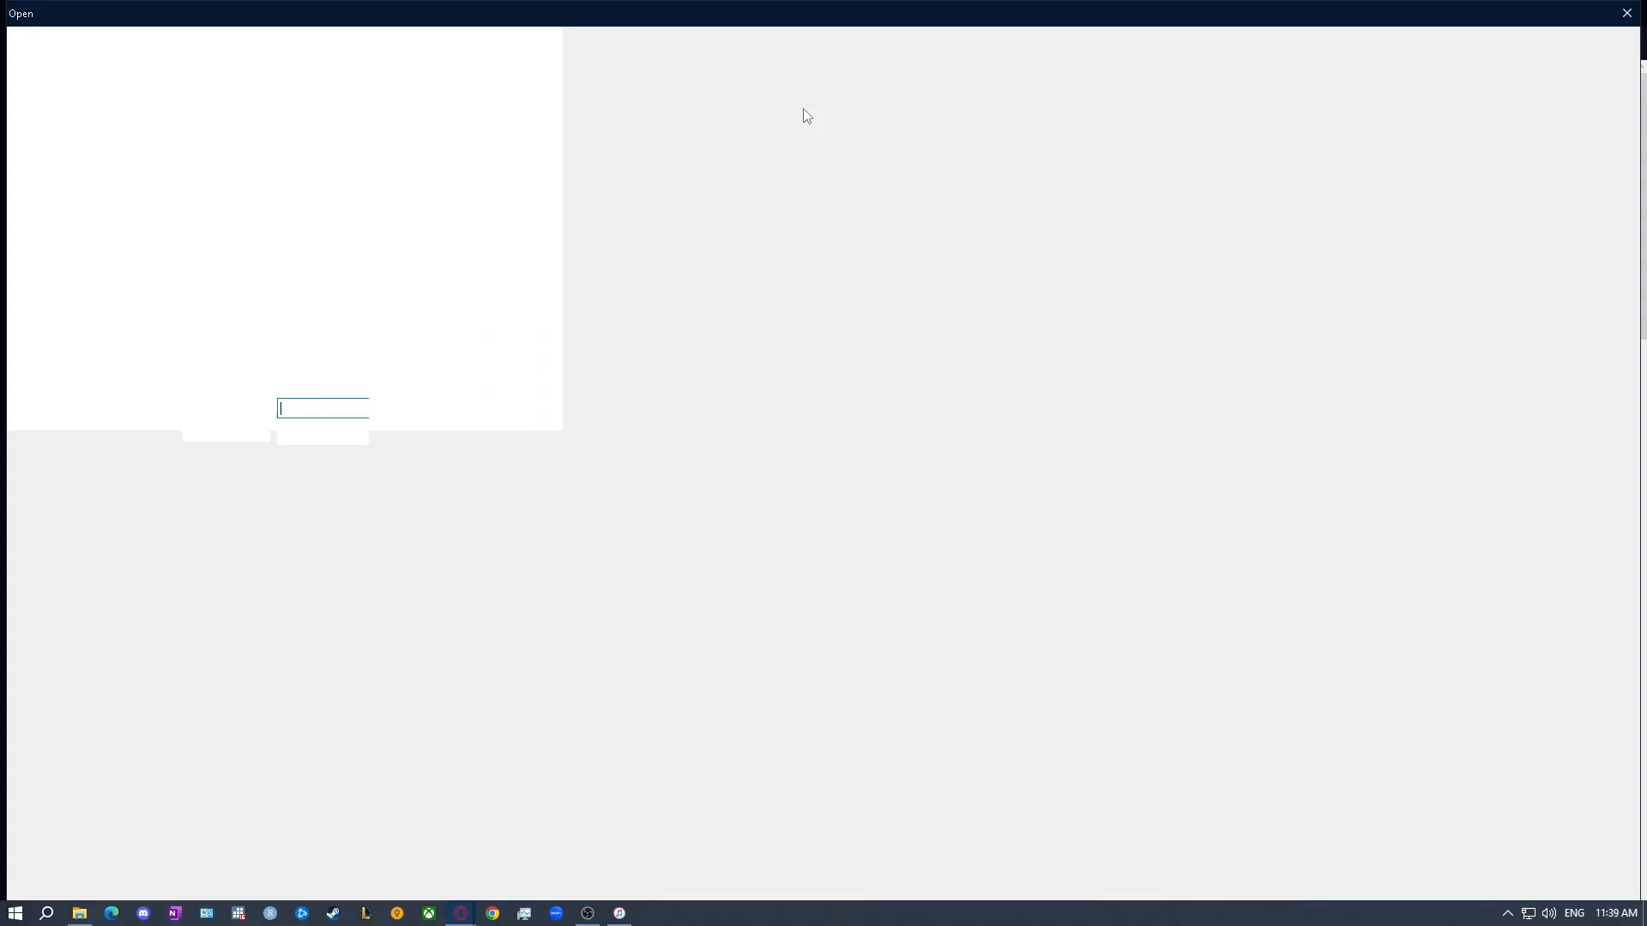
left_click(1627, 13)
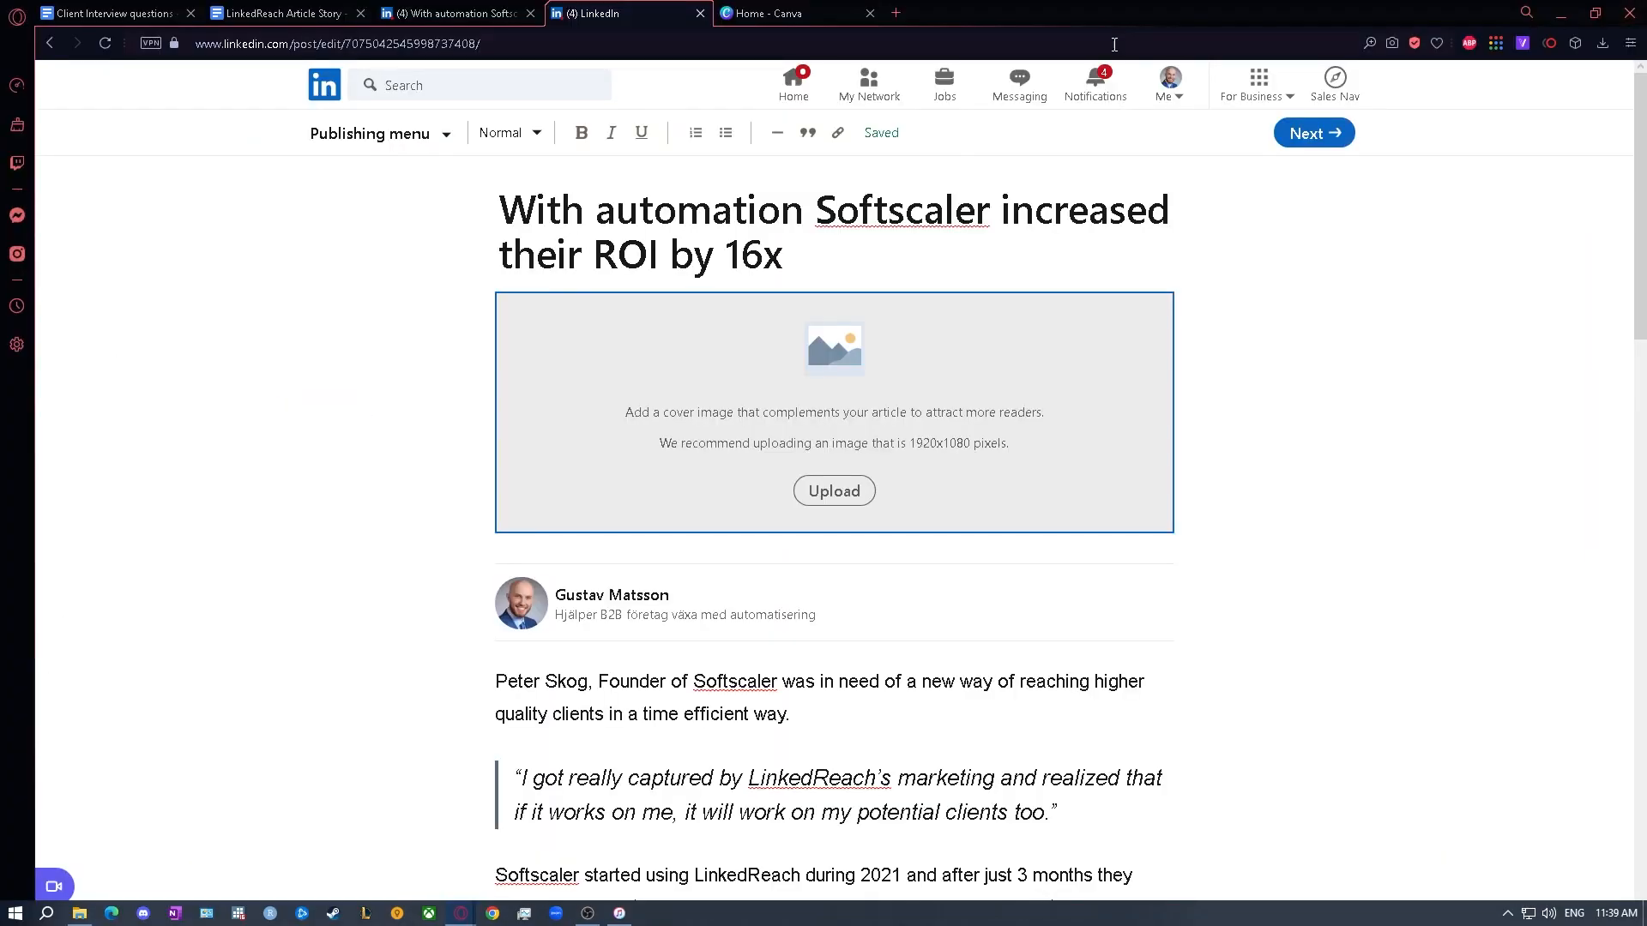
- Switch to Canva and create a new custom-size design of 1920 × 1080 px
left_click(810, 10)
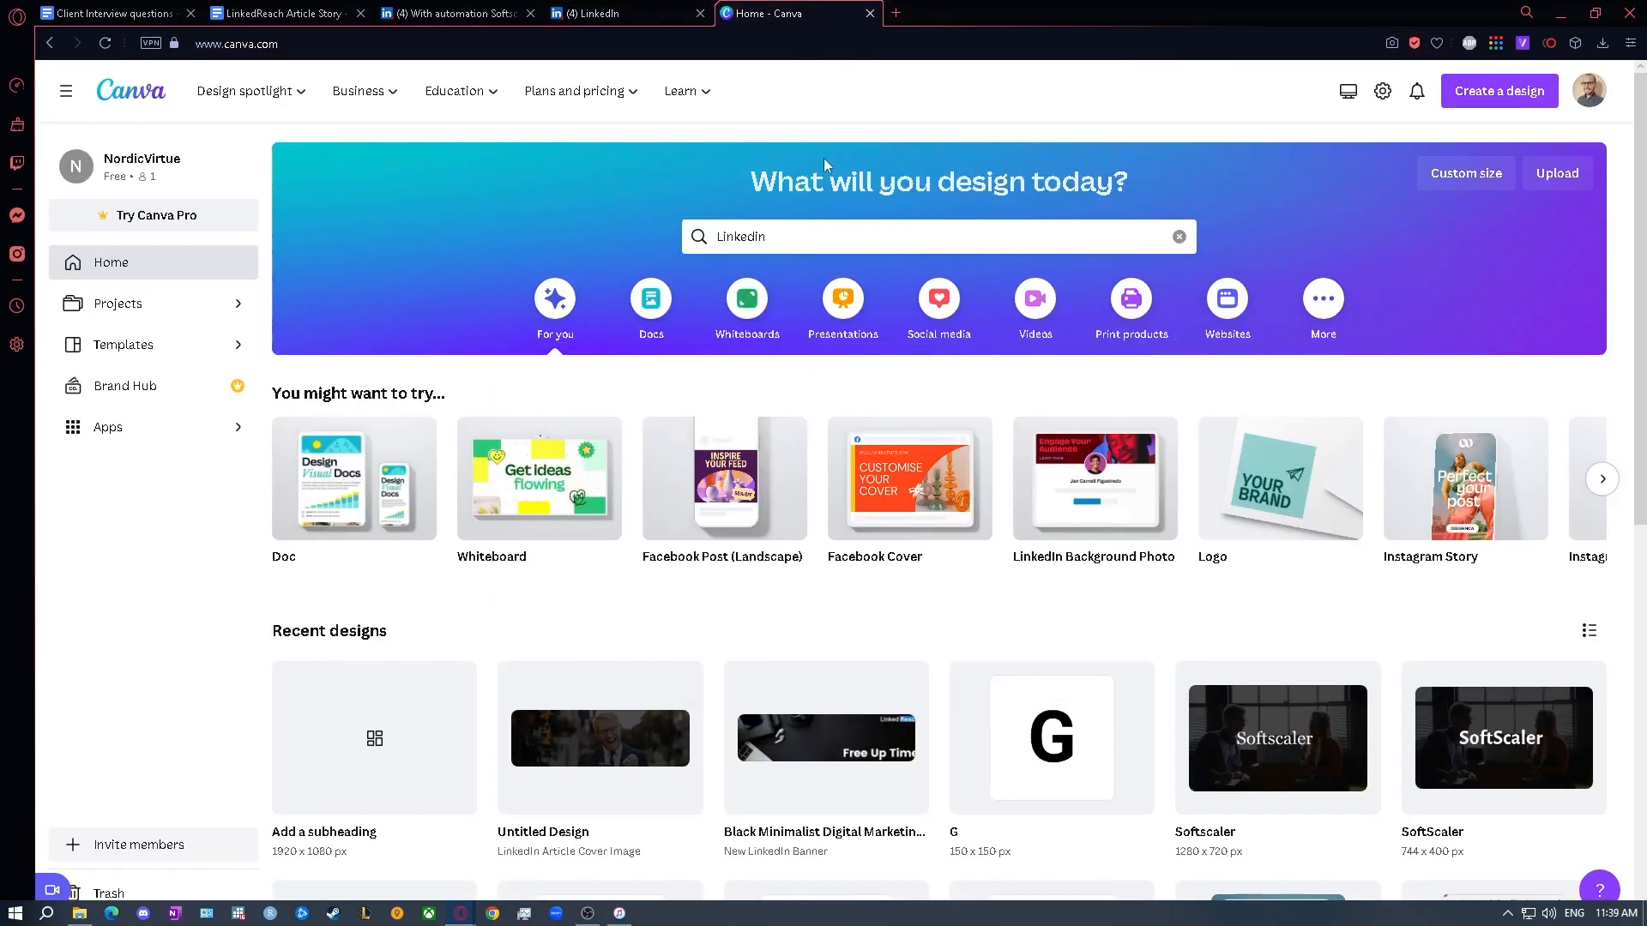
left_click(1482, 183)
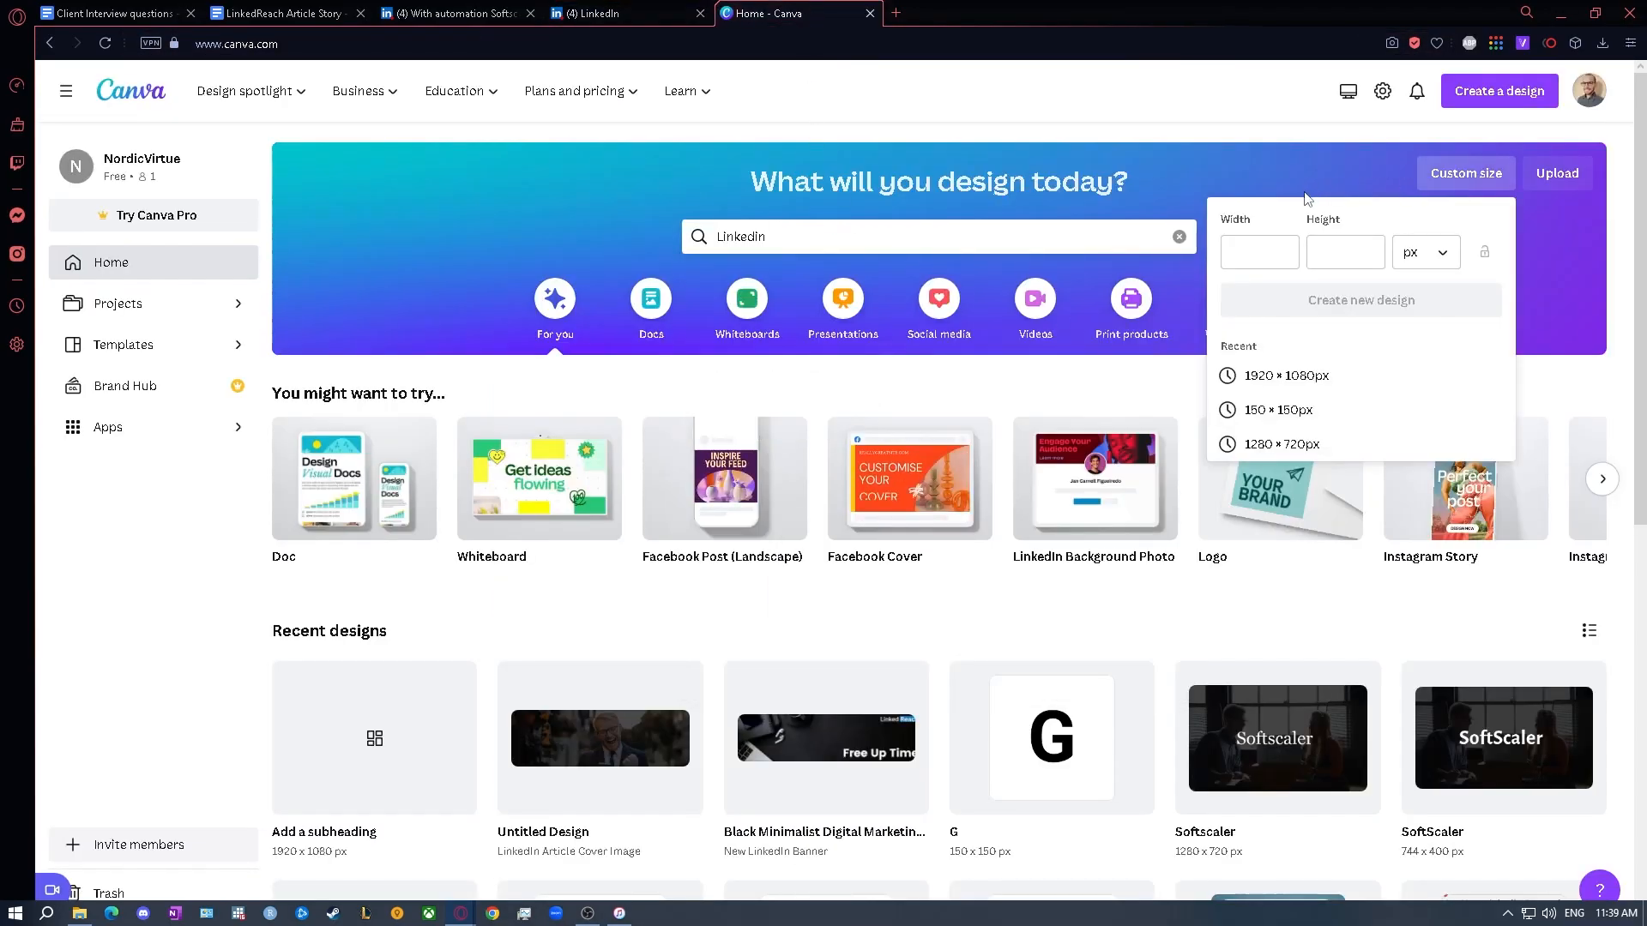
left_click(1255, 248)
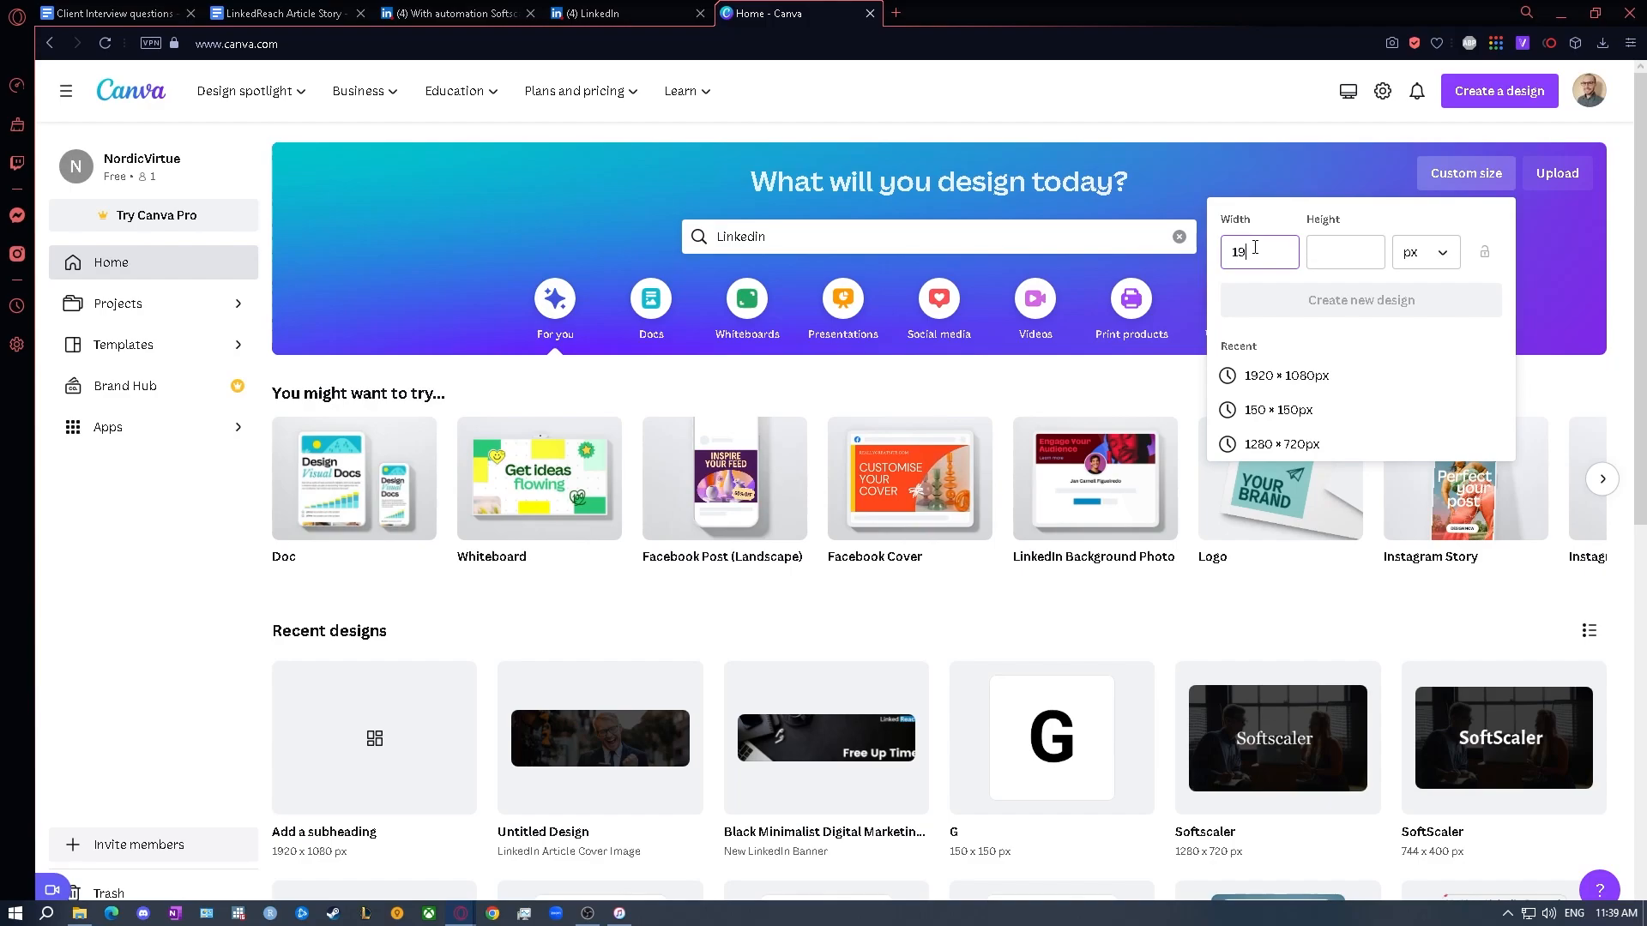
type("1920")
left_click(1326, 243)
type("1080")
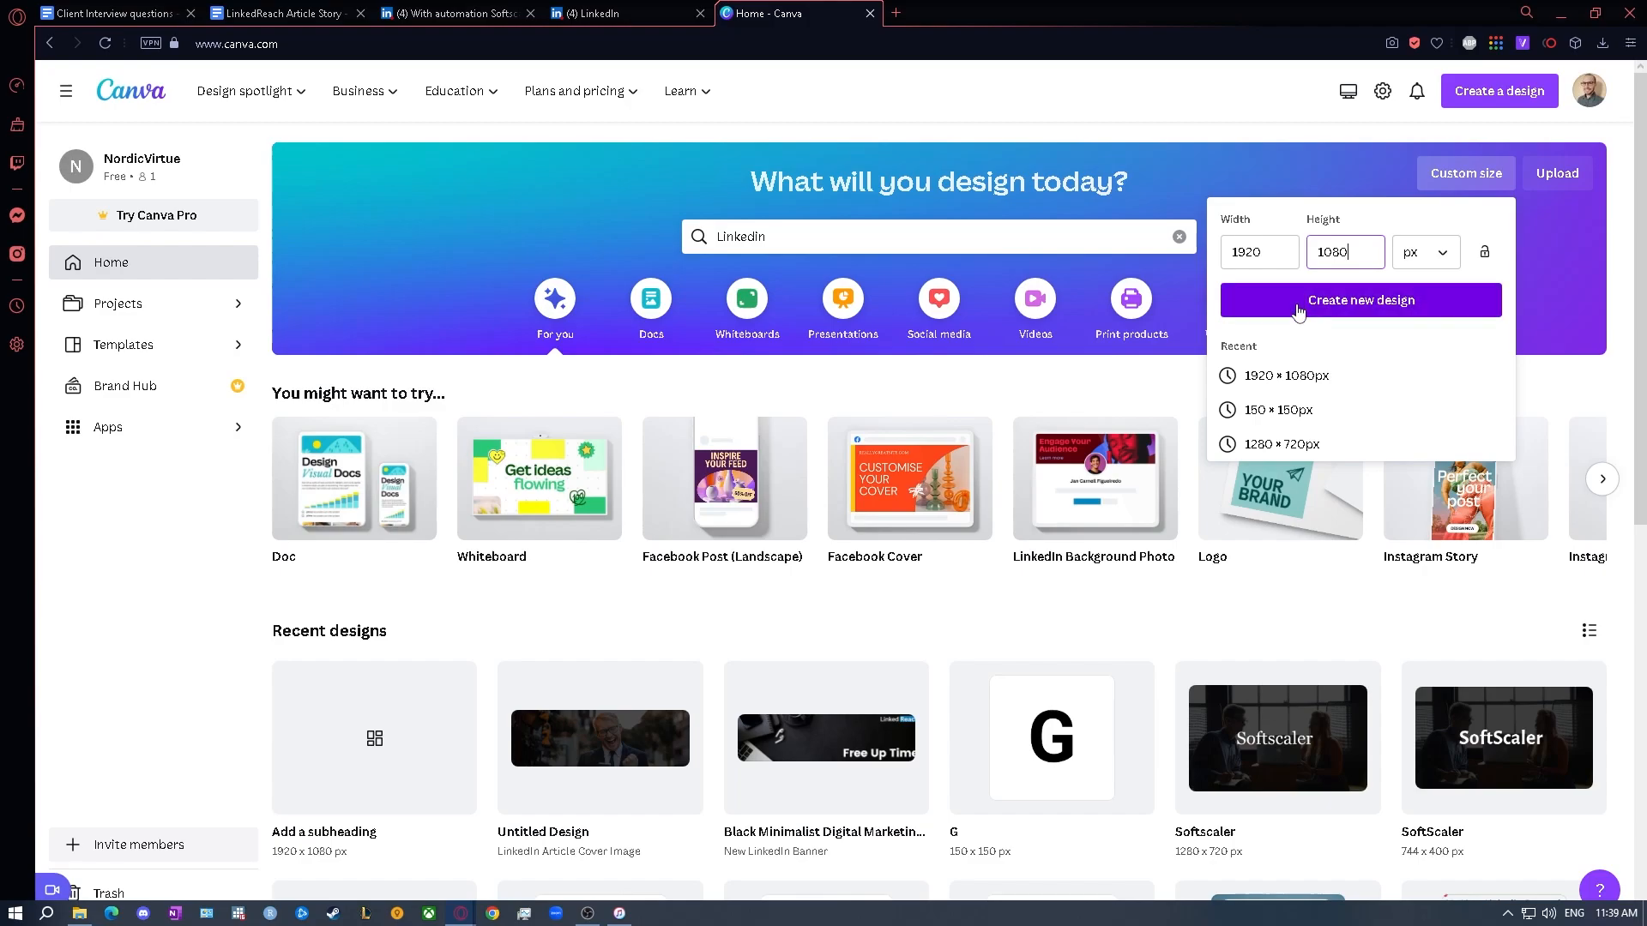
left_click(1298, 307)
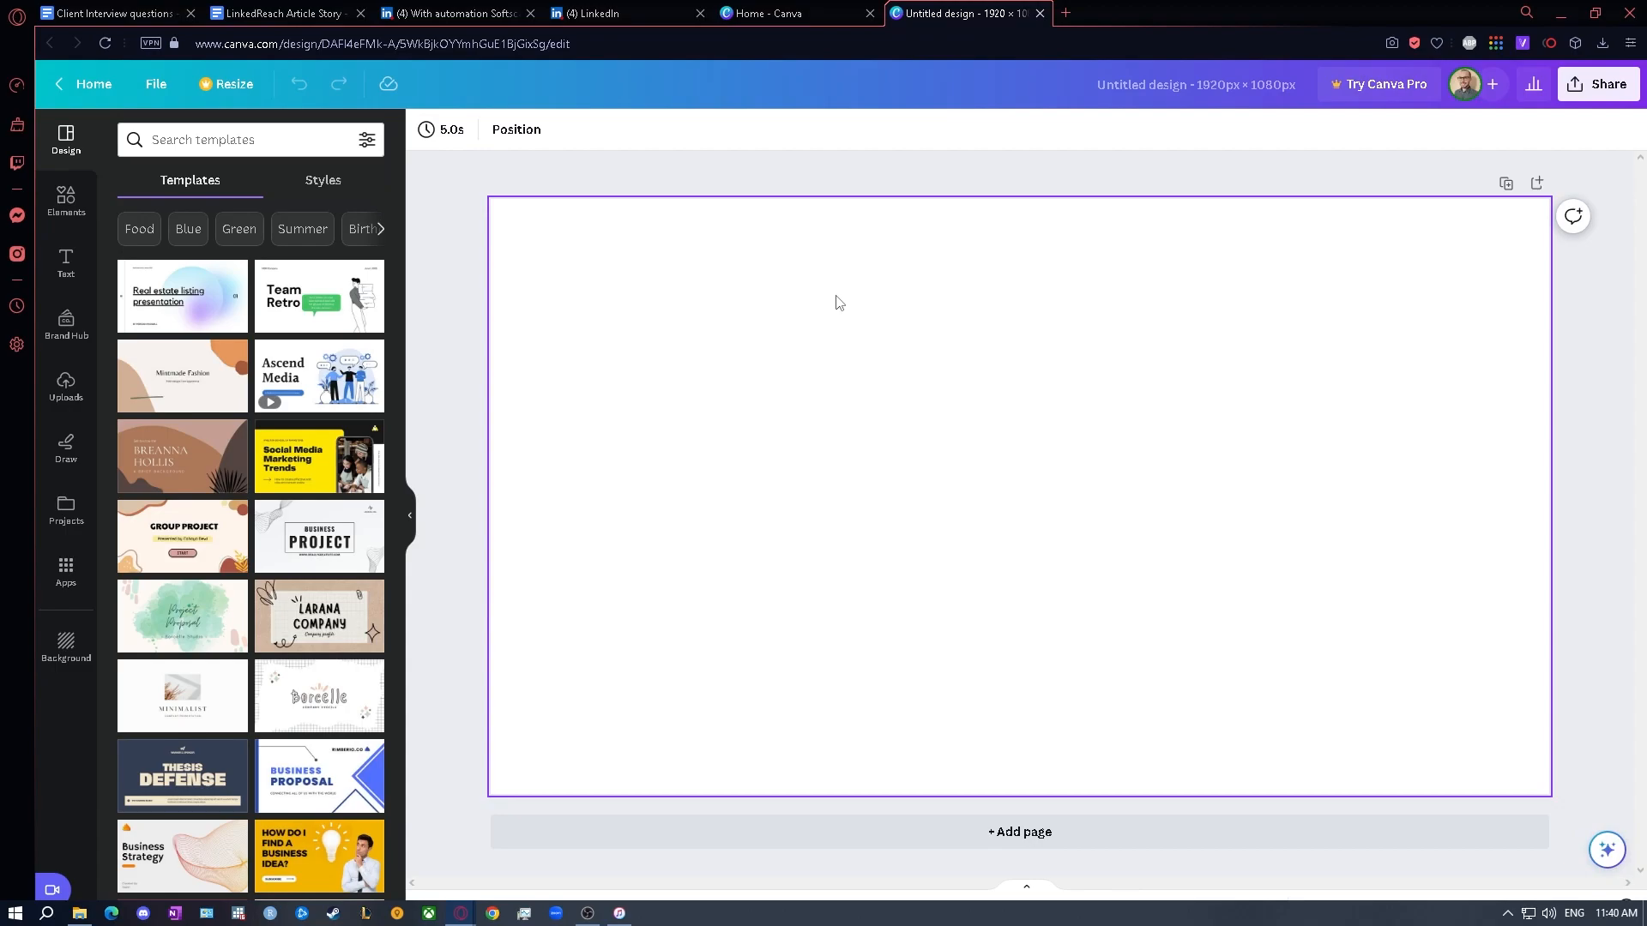
- Place the uploaded photo of the cheering man with a phone on the page and enlarge it to cover the whole canvas
left_click(62, 216)
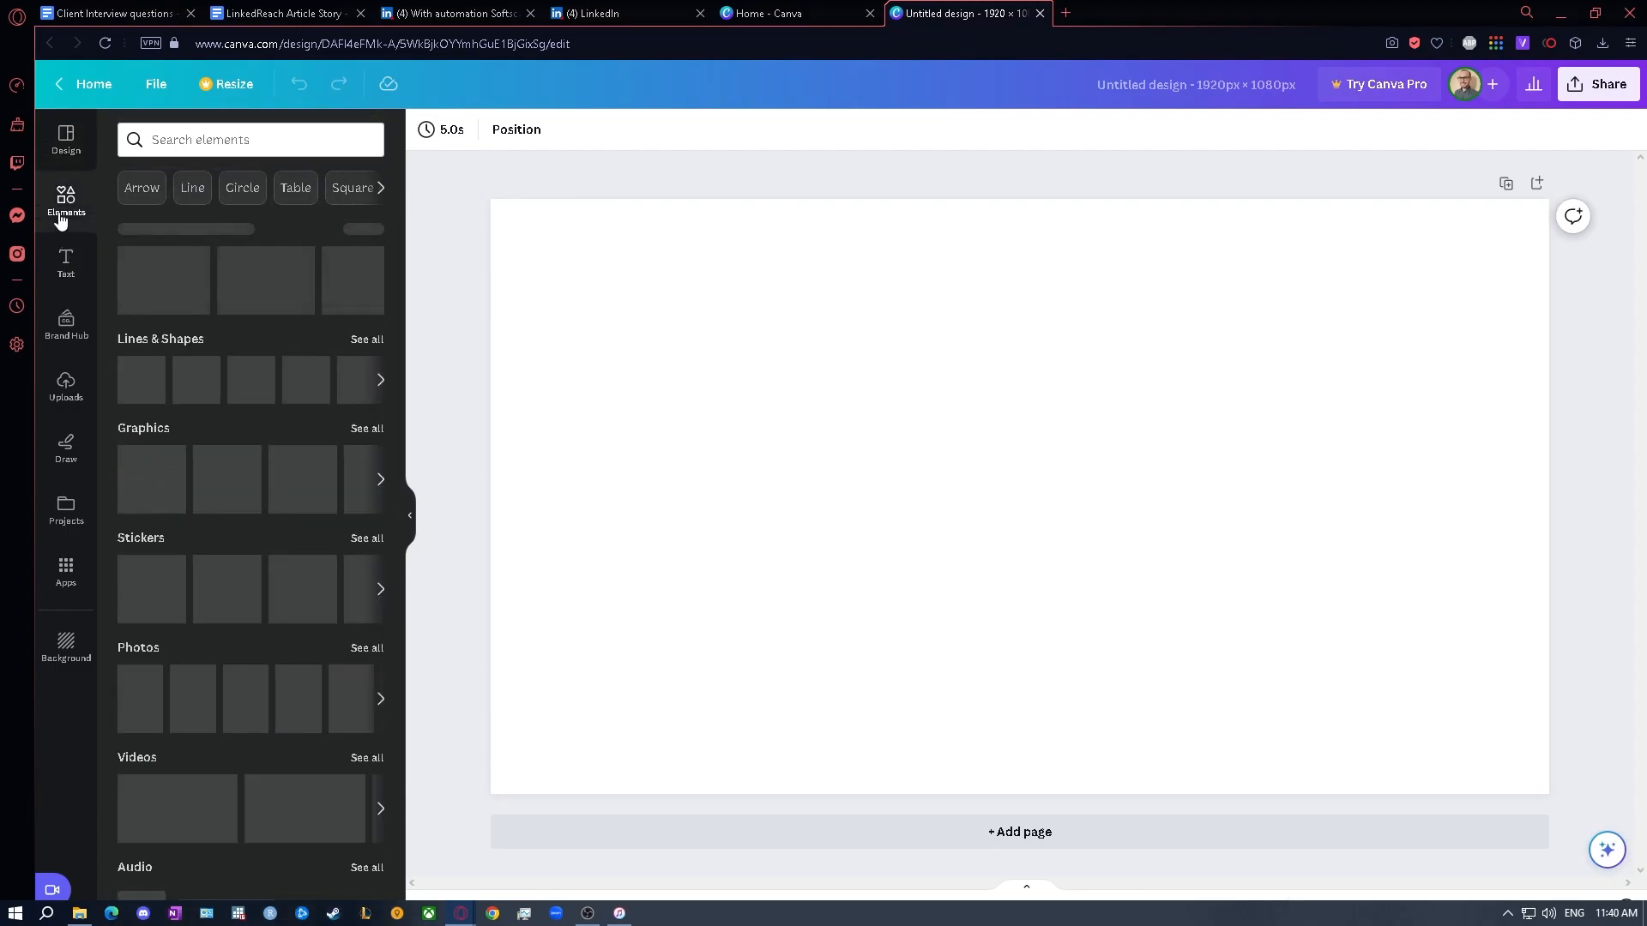
left_click(74, 399)
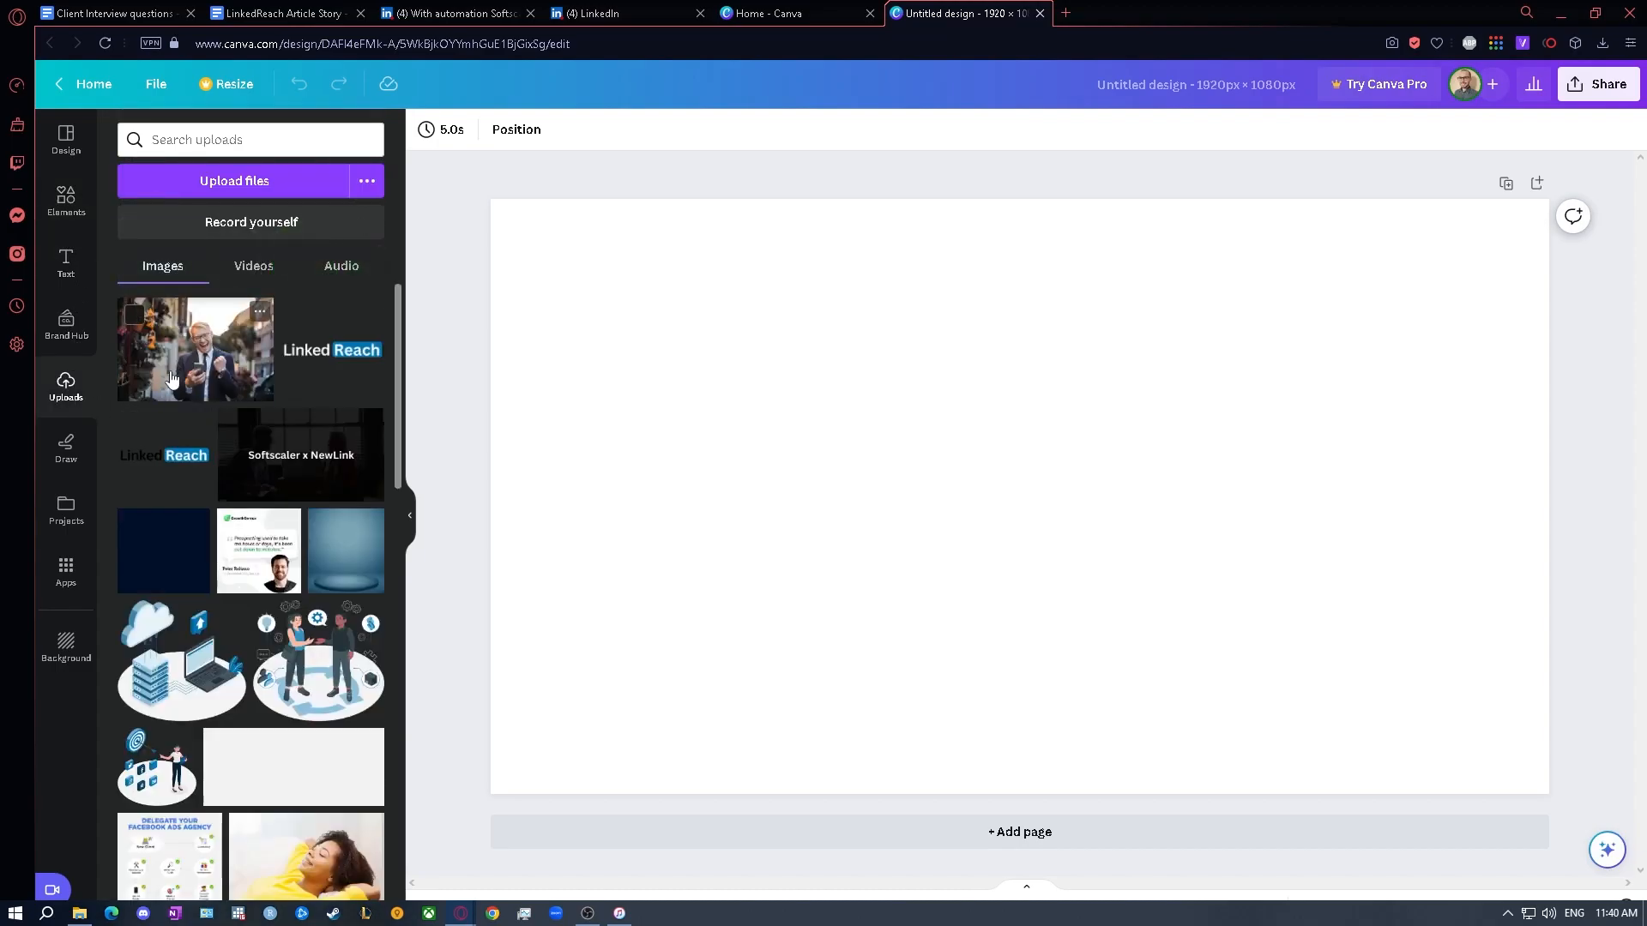
left_click_drag(180, 377, 797, 447)
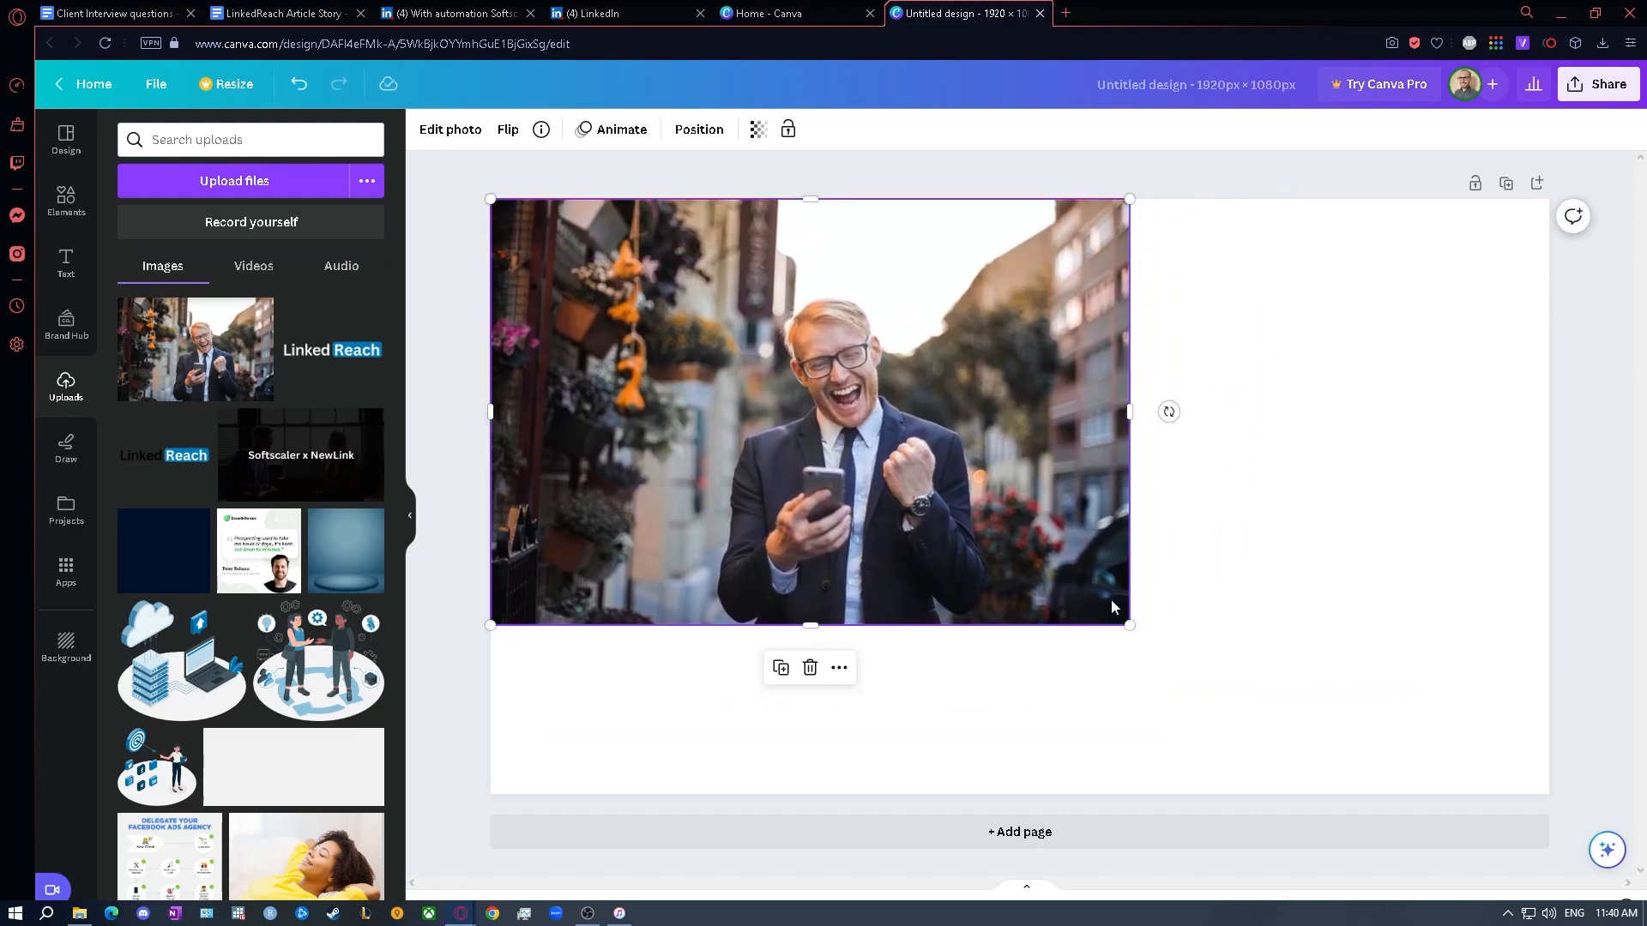
left_click_drag(1129, 623, 1578, 849)
left_click_drag(1106, 493, 1026, 365)
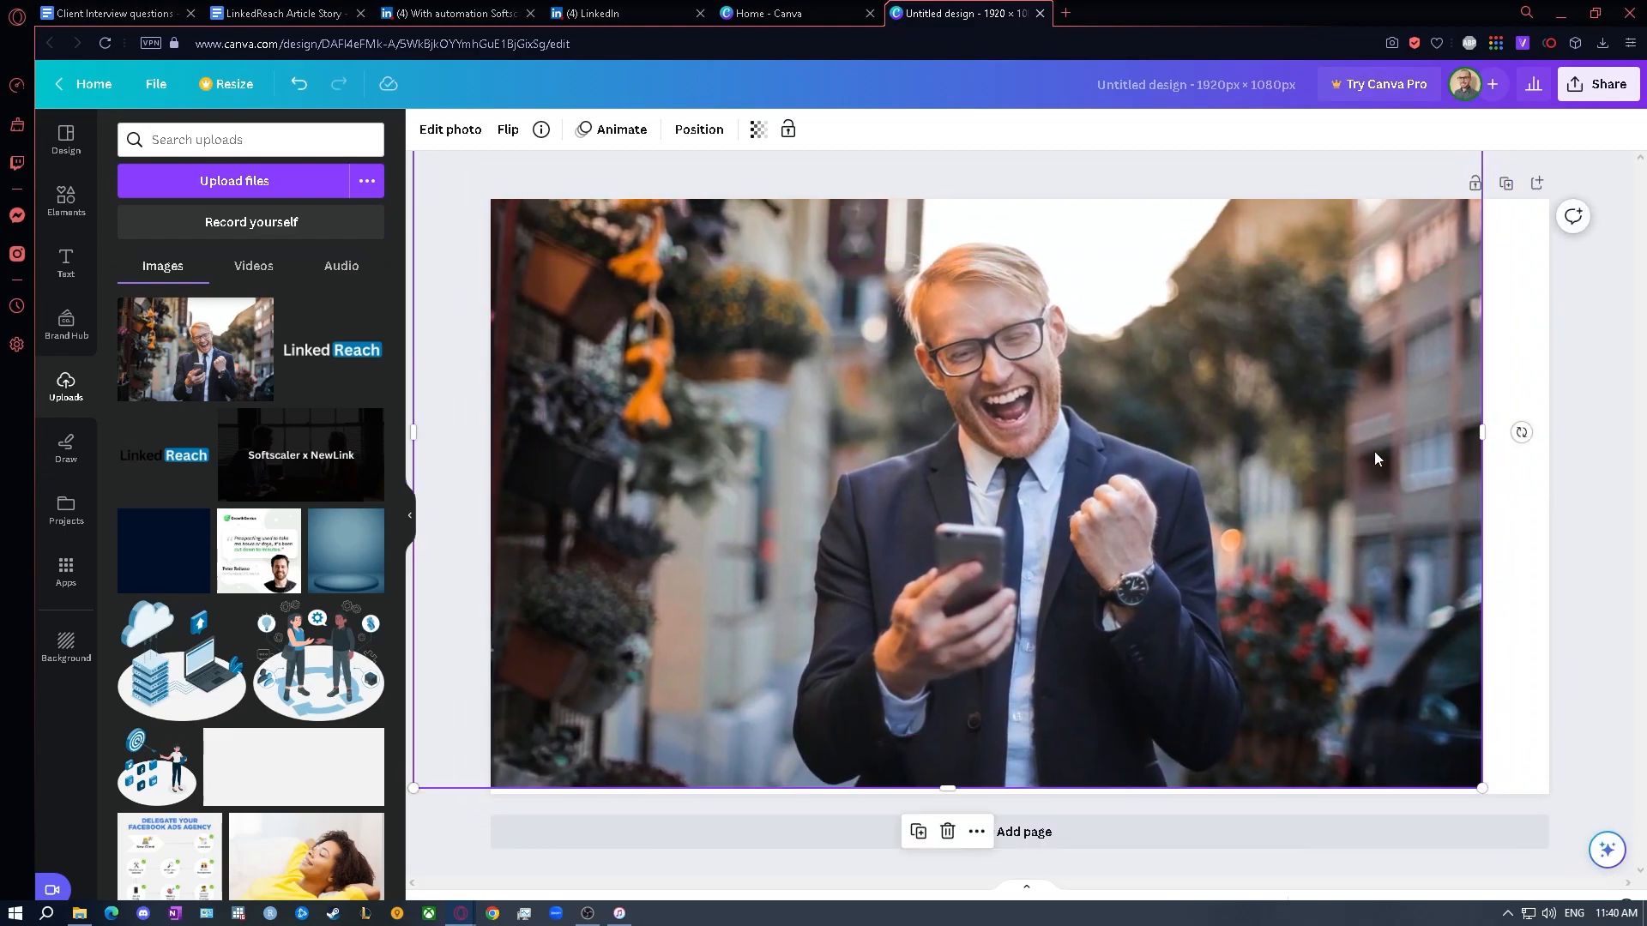
left_click_drag(1488, 435, 1606, 435)
left_click_drag(1268, 450, 1232, 450)
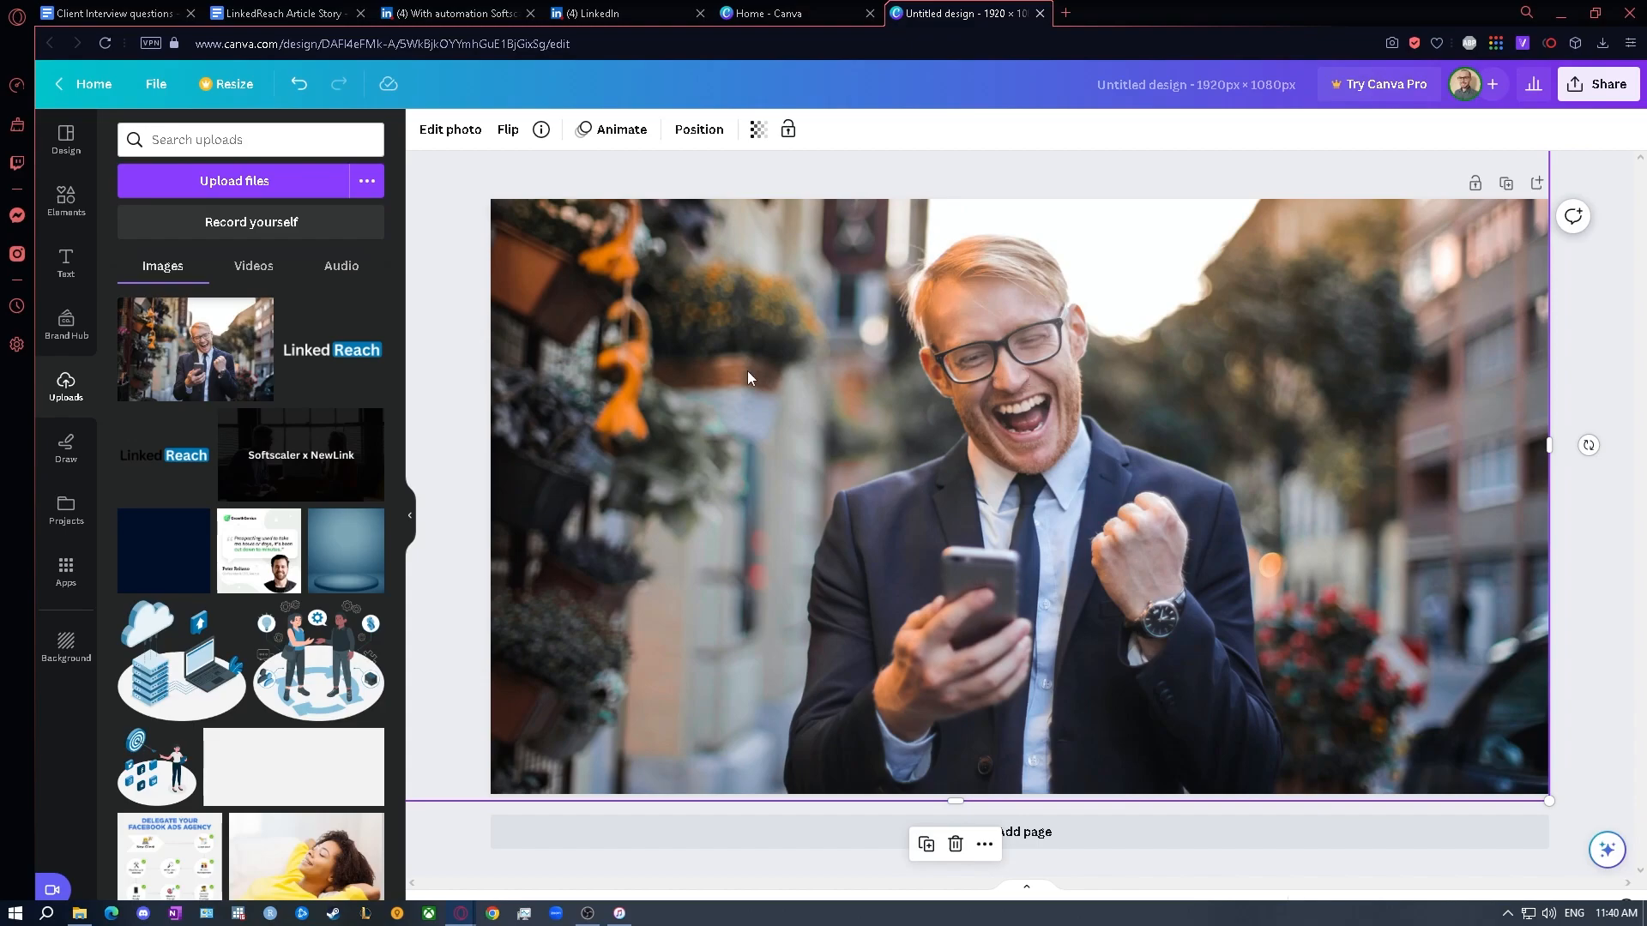
- Add the recently used square shape over the photo and stretch it to cover the entire page
left_click(68, 201)
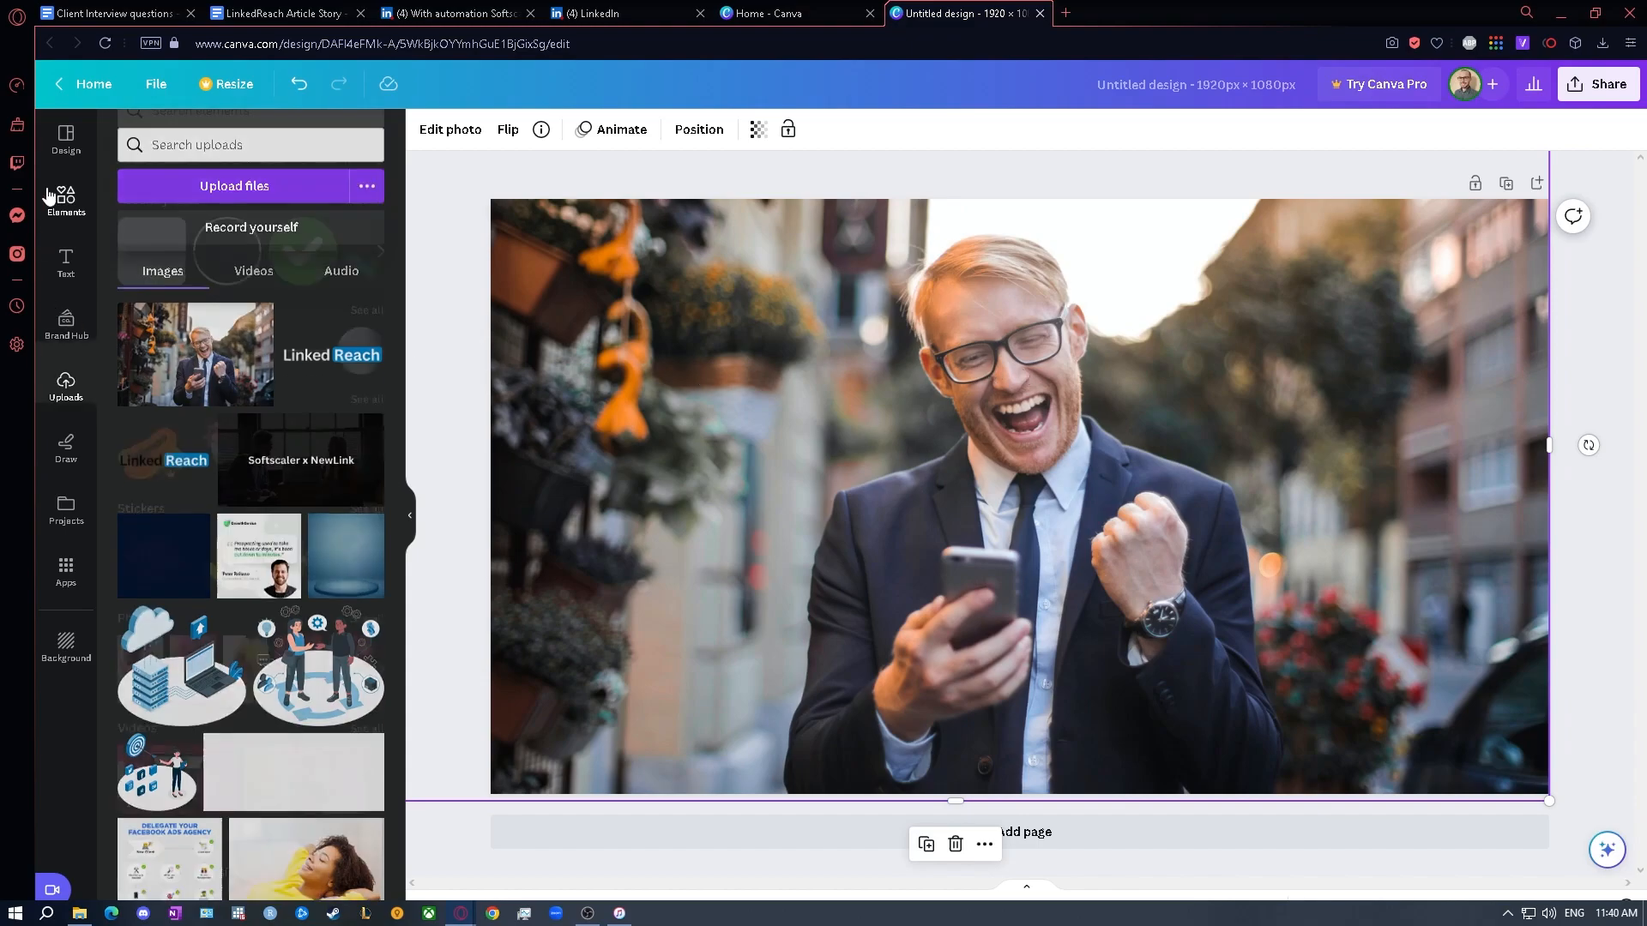
left_click_drag(151, 281, 506, 219)
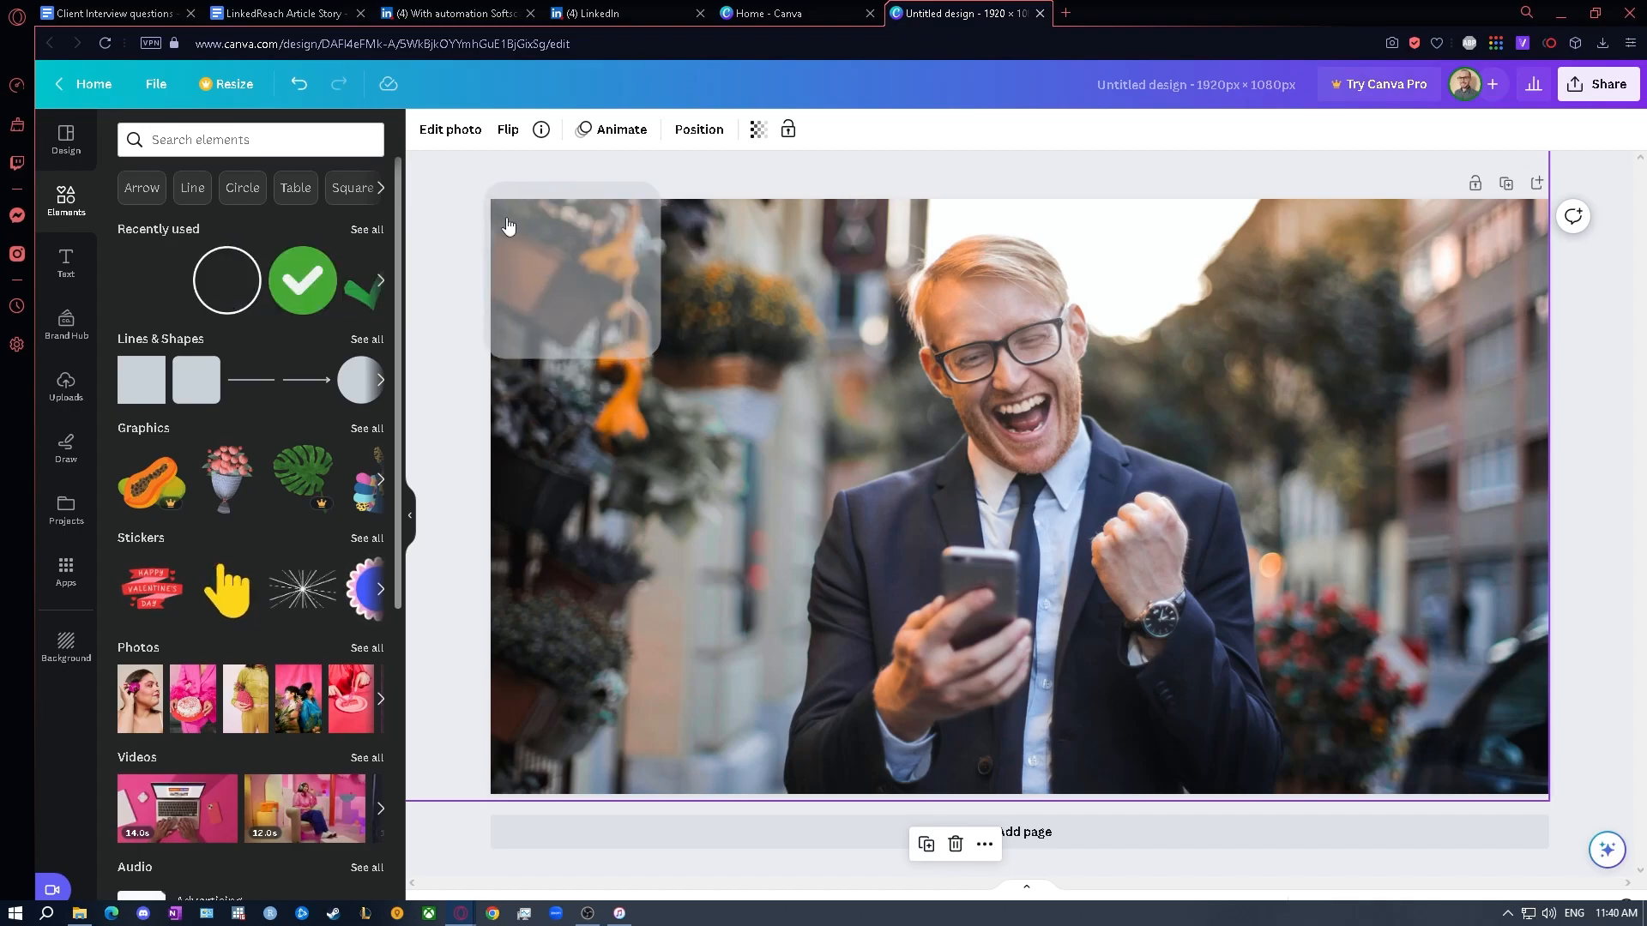
left_click_drag(660, 358, 1630, 856)
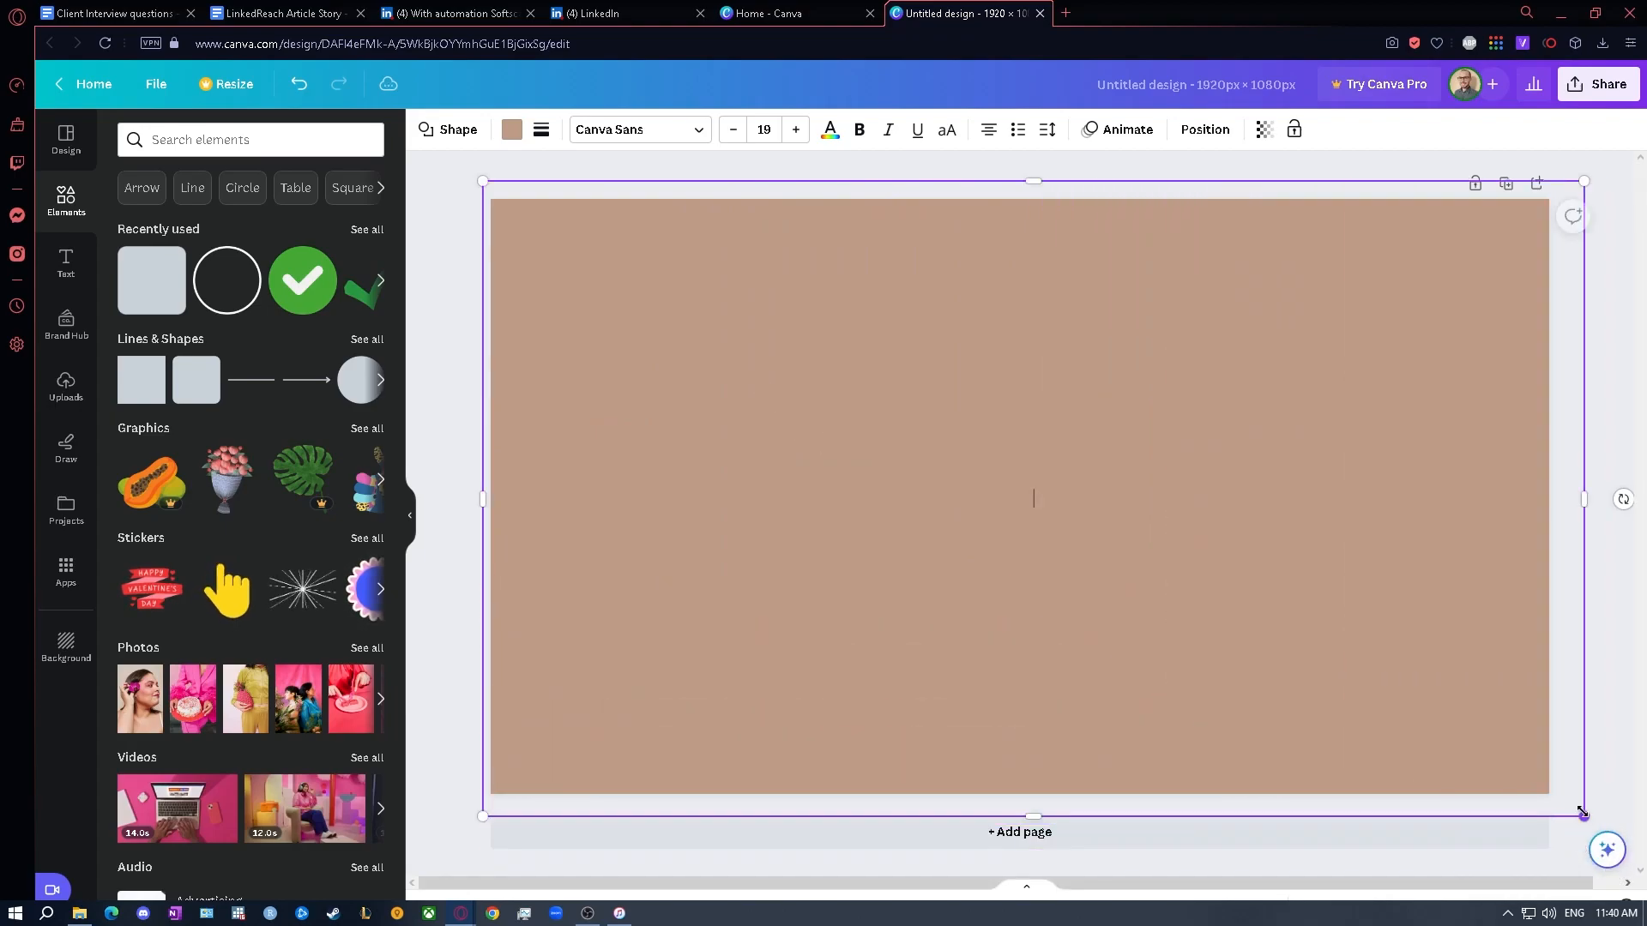
left_click(192, 140)
type("square")
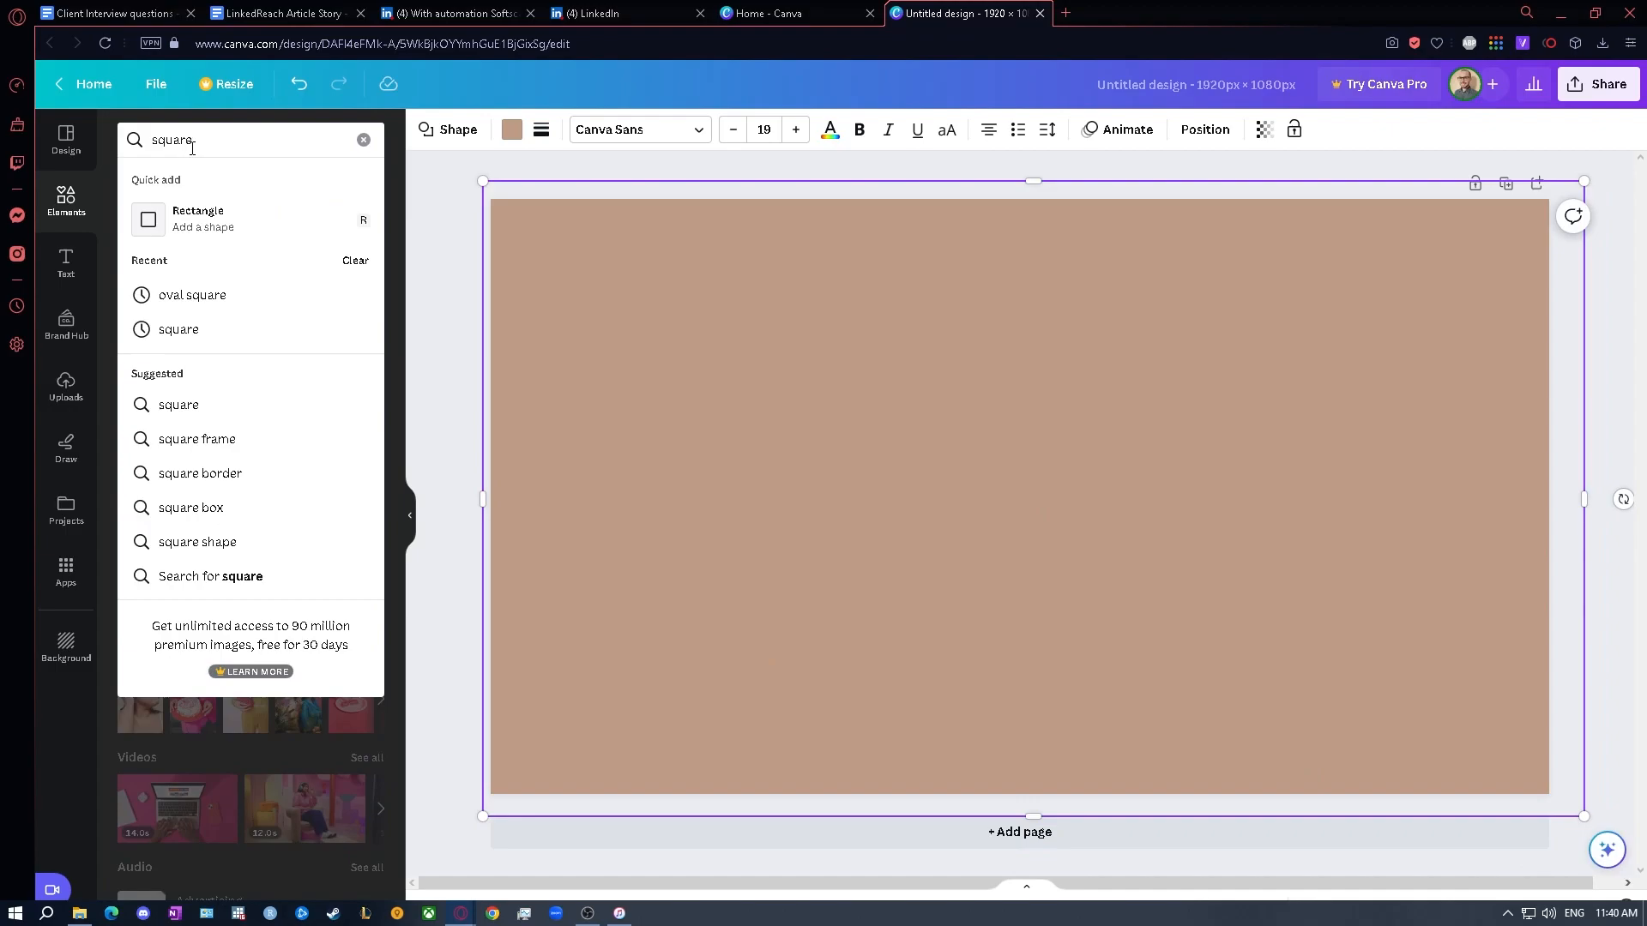
left_click(197, 218)
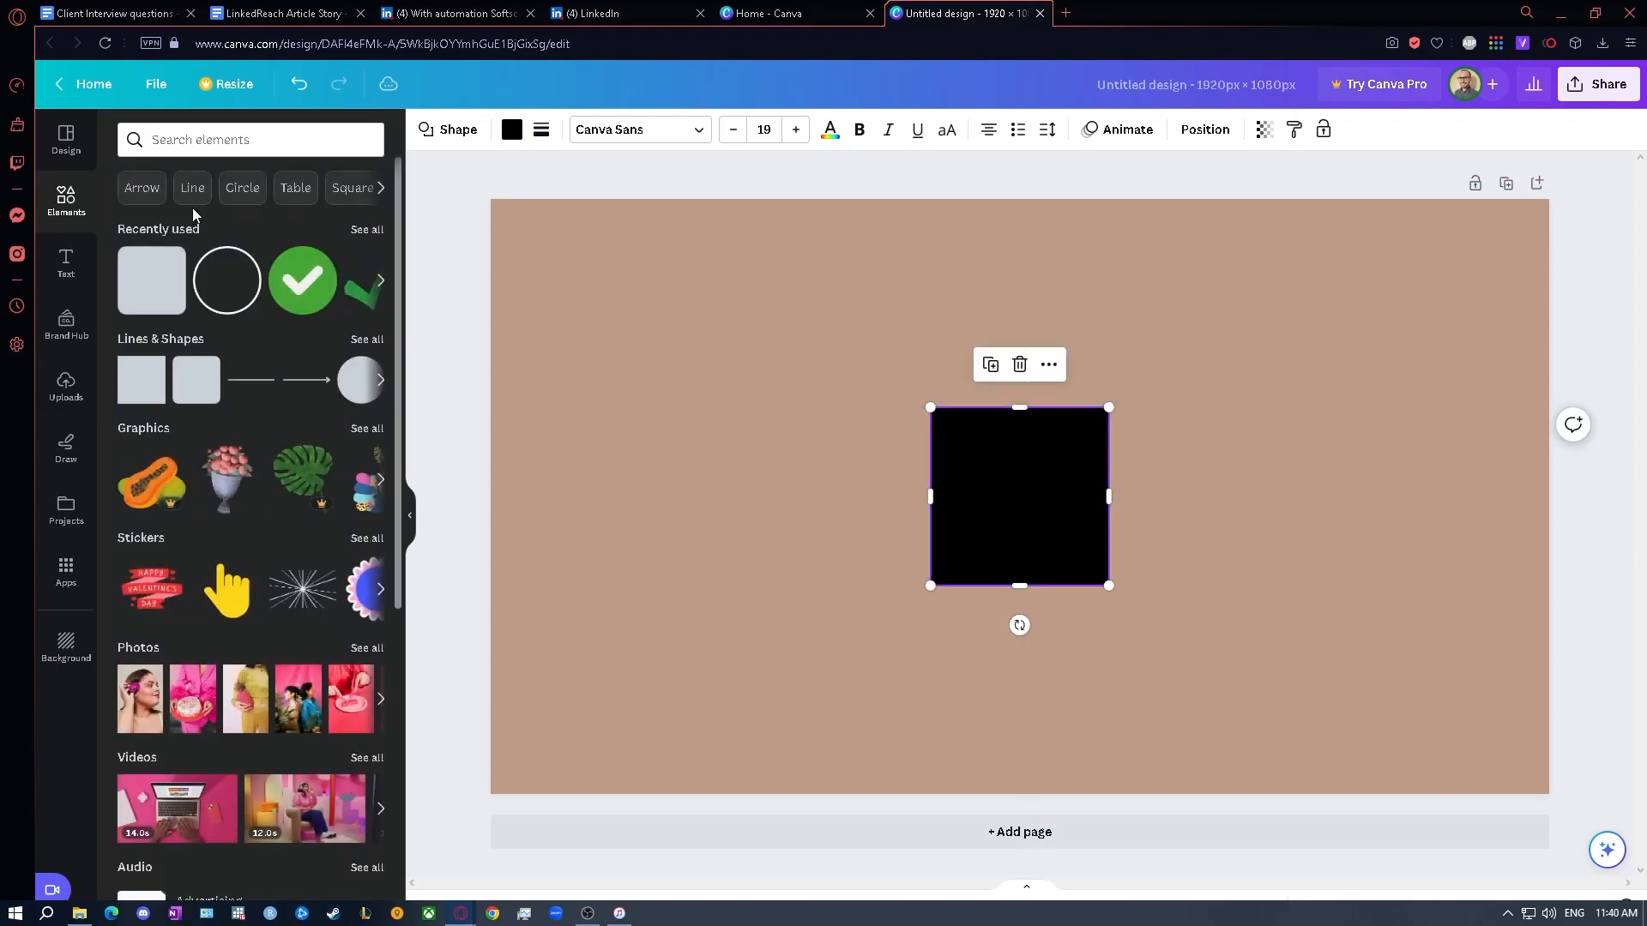
left_click_drag(979, 410, 949, 393)
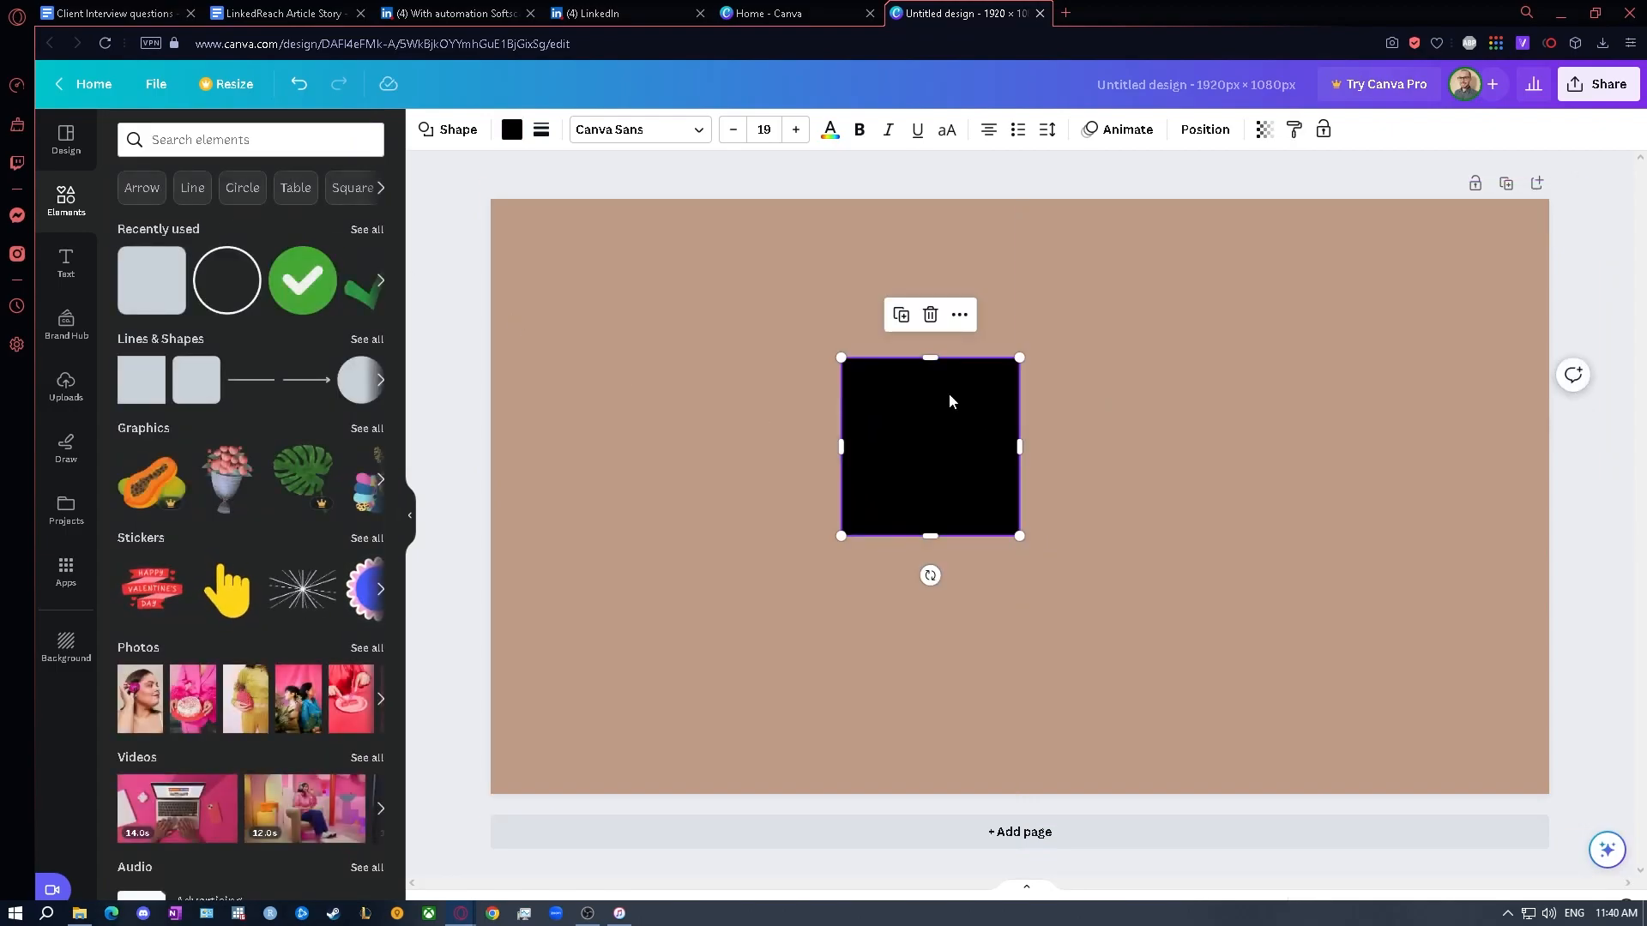
key("Delete")
- Recolour the full-page shape to black (#000000) and set its transparency to 73
left_click(786, 397)
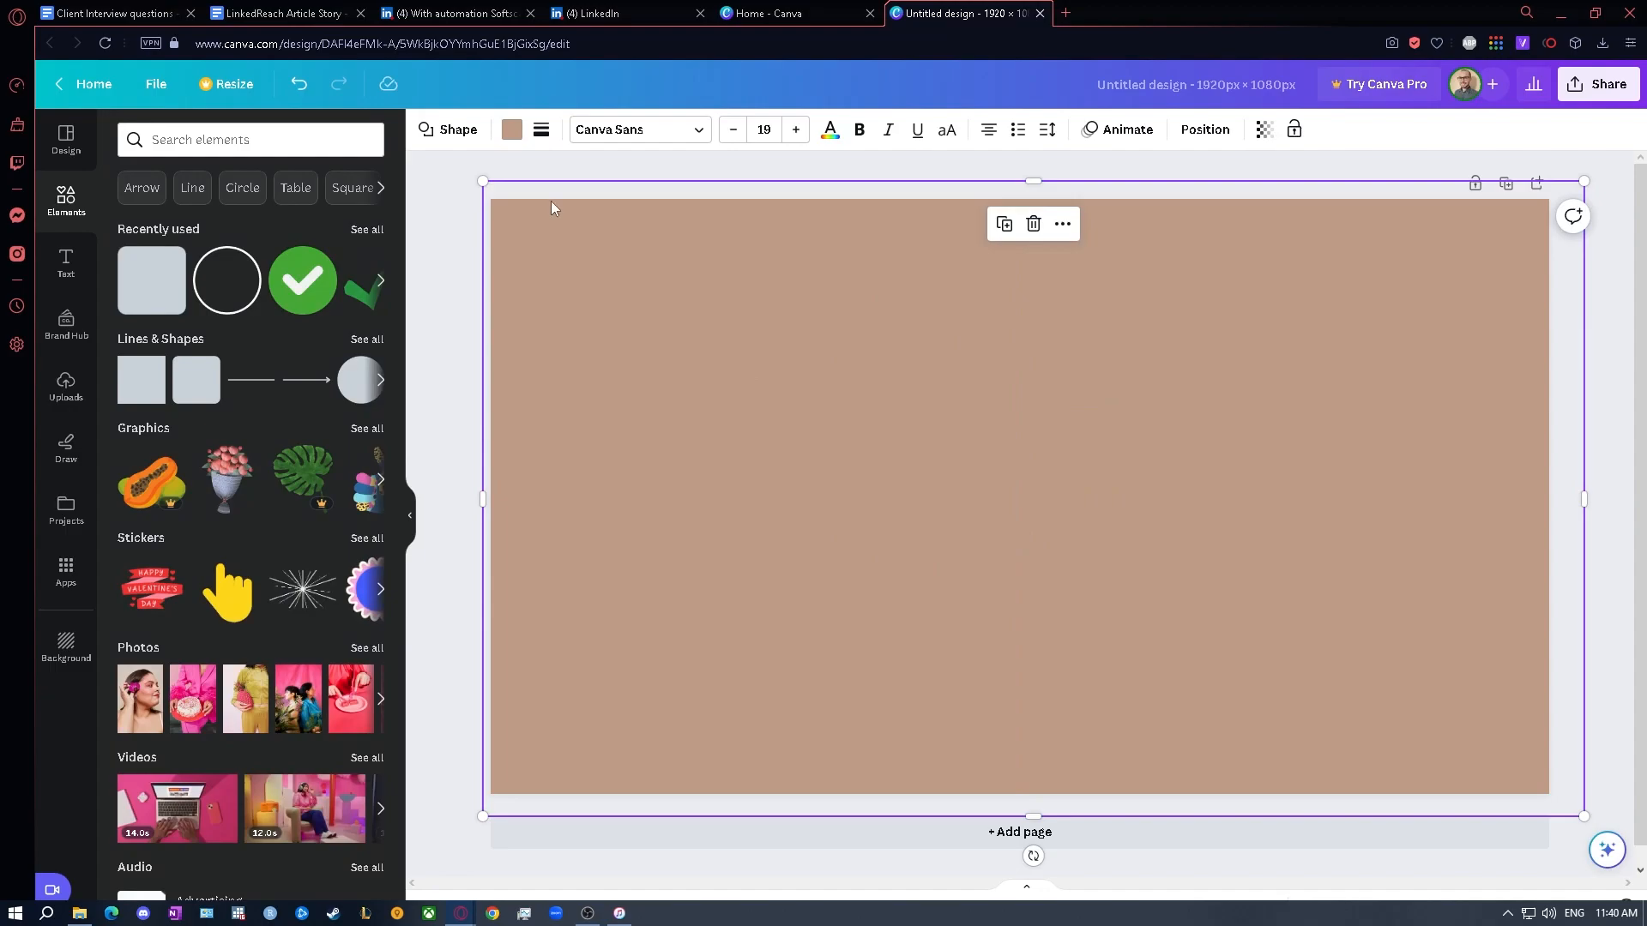
left_click(511, 129)
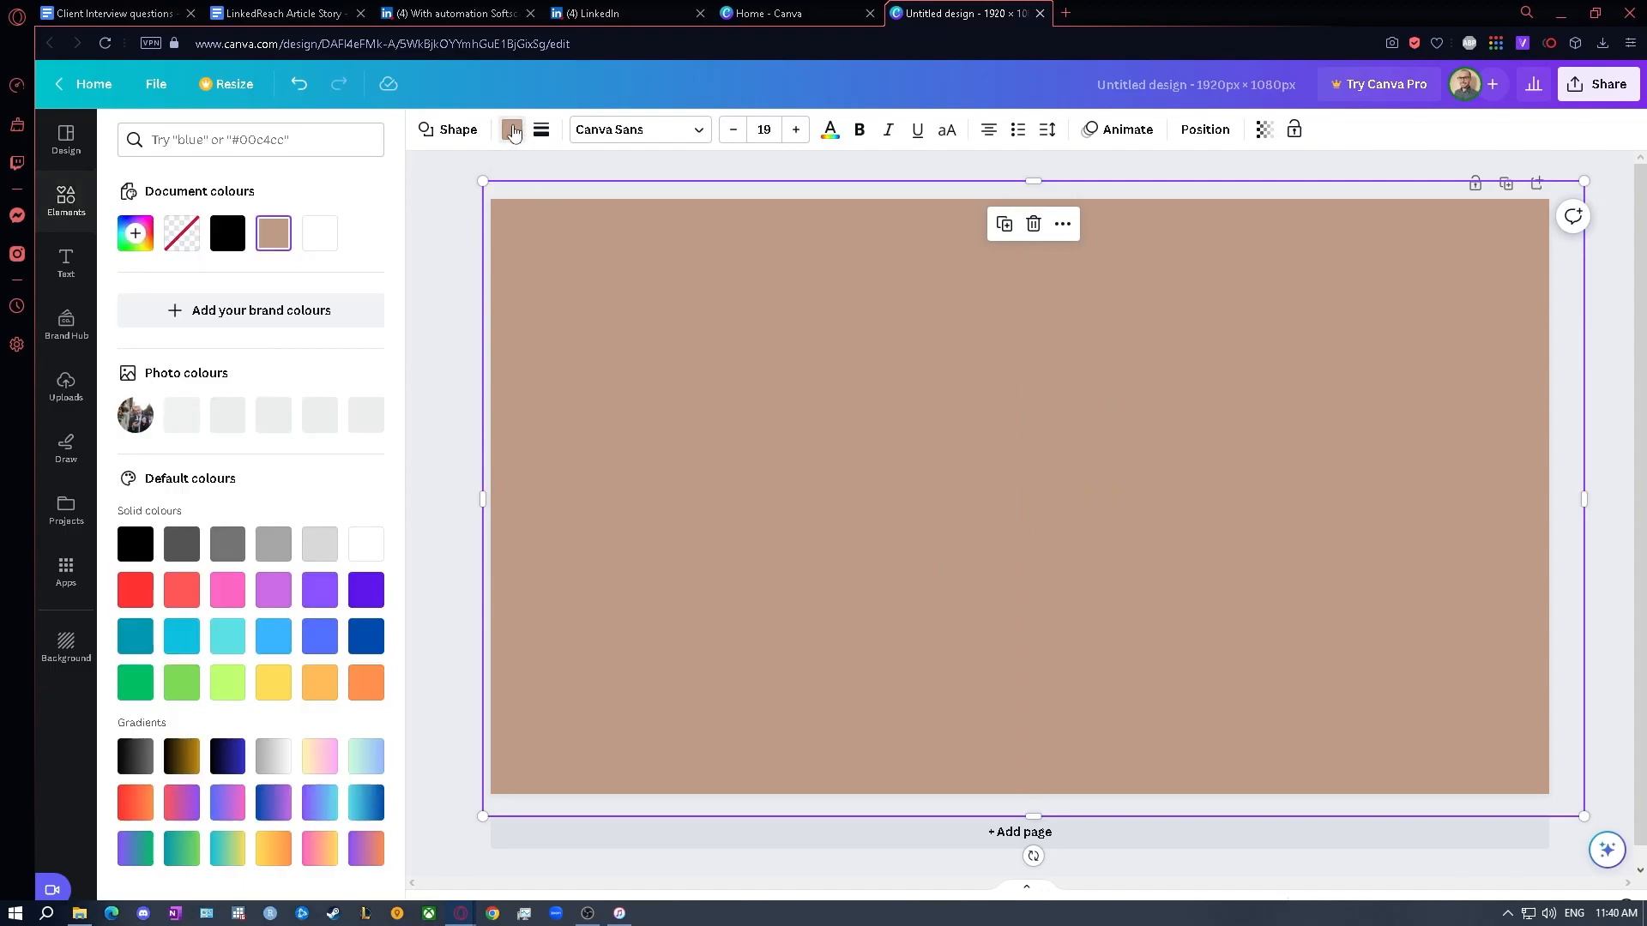
left_click(228, 235)
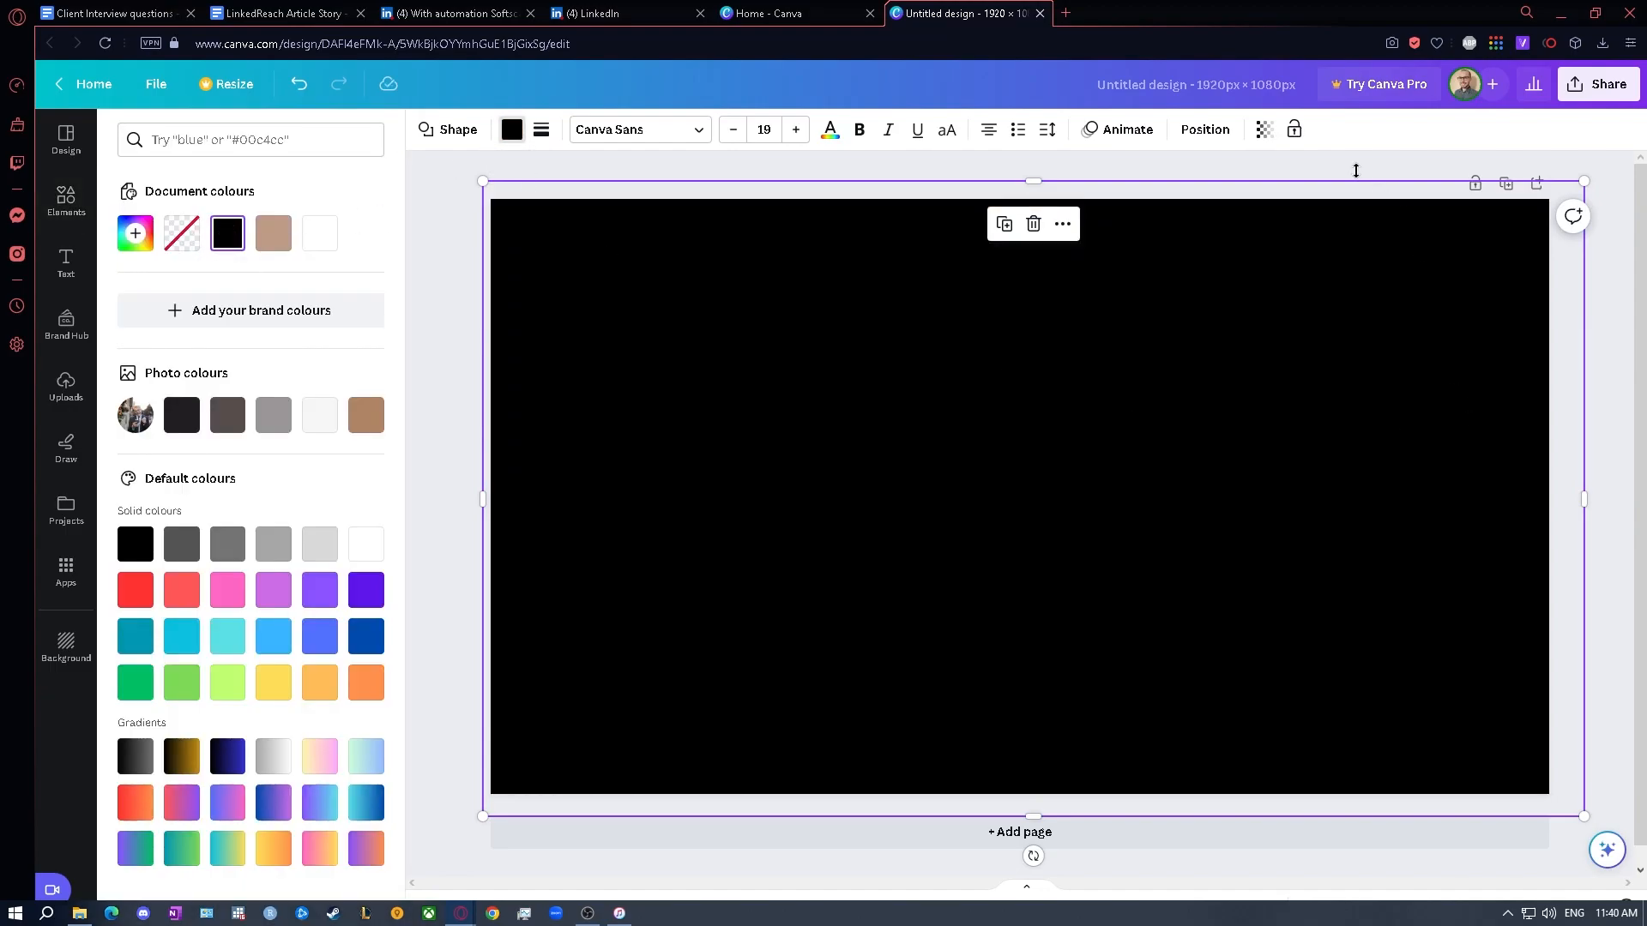
left_click(1266, 139)
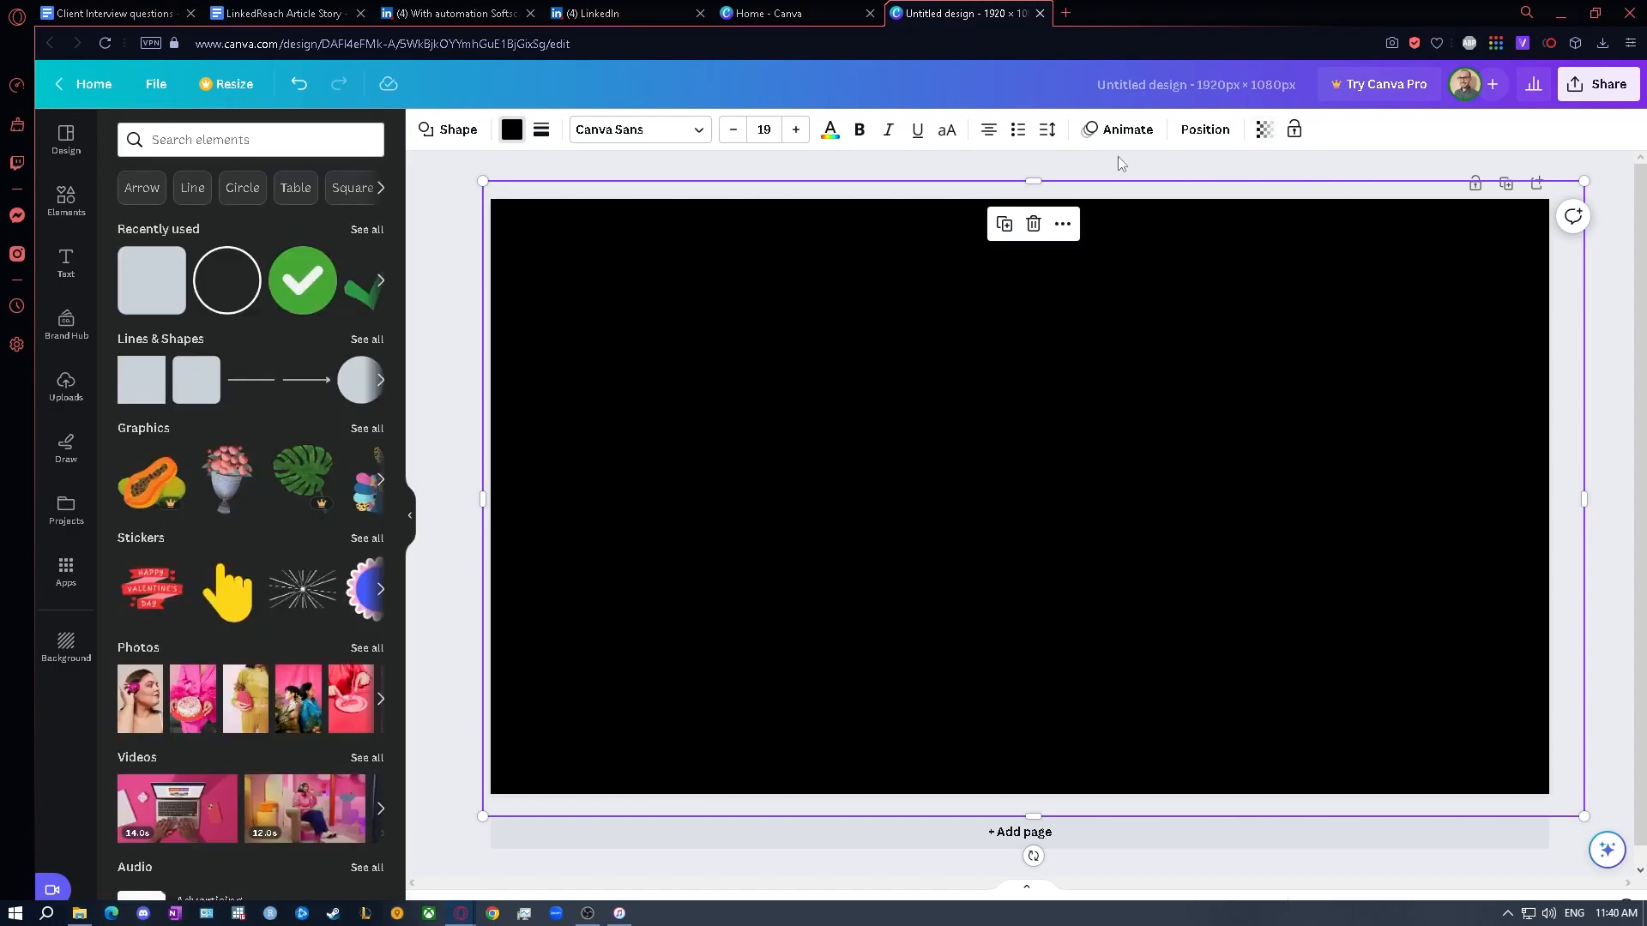
left_click(1267, 135)
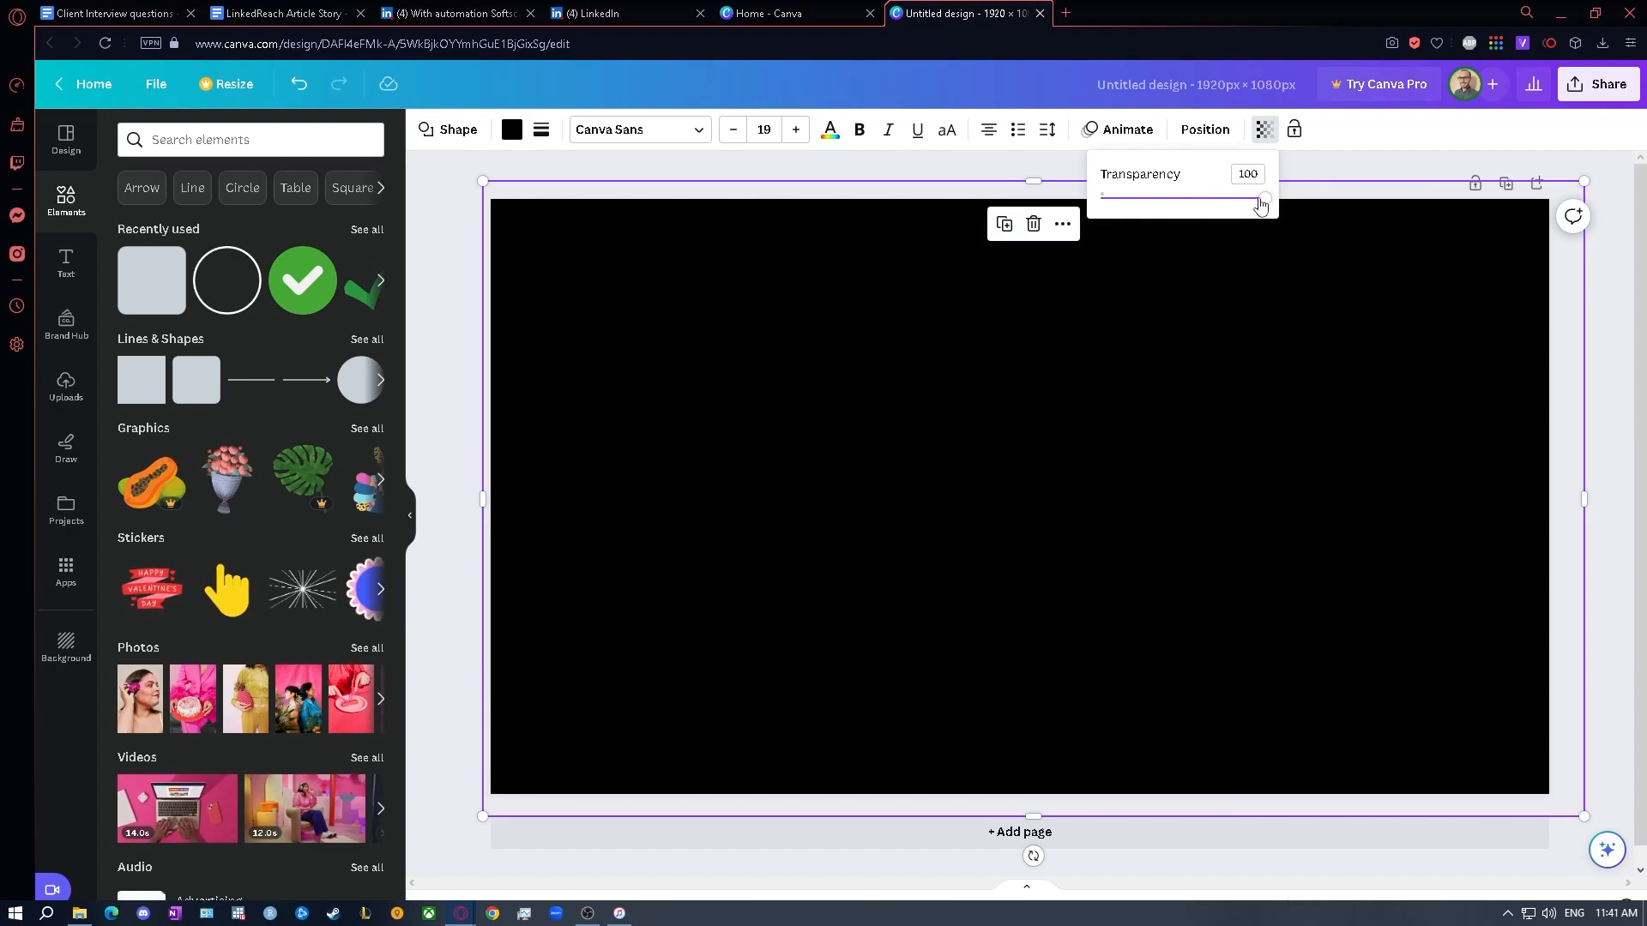
left_click_drag(1264, 201, 1223, 206)
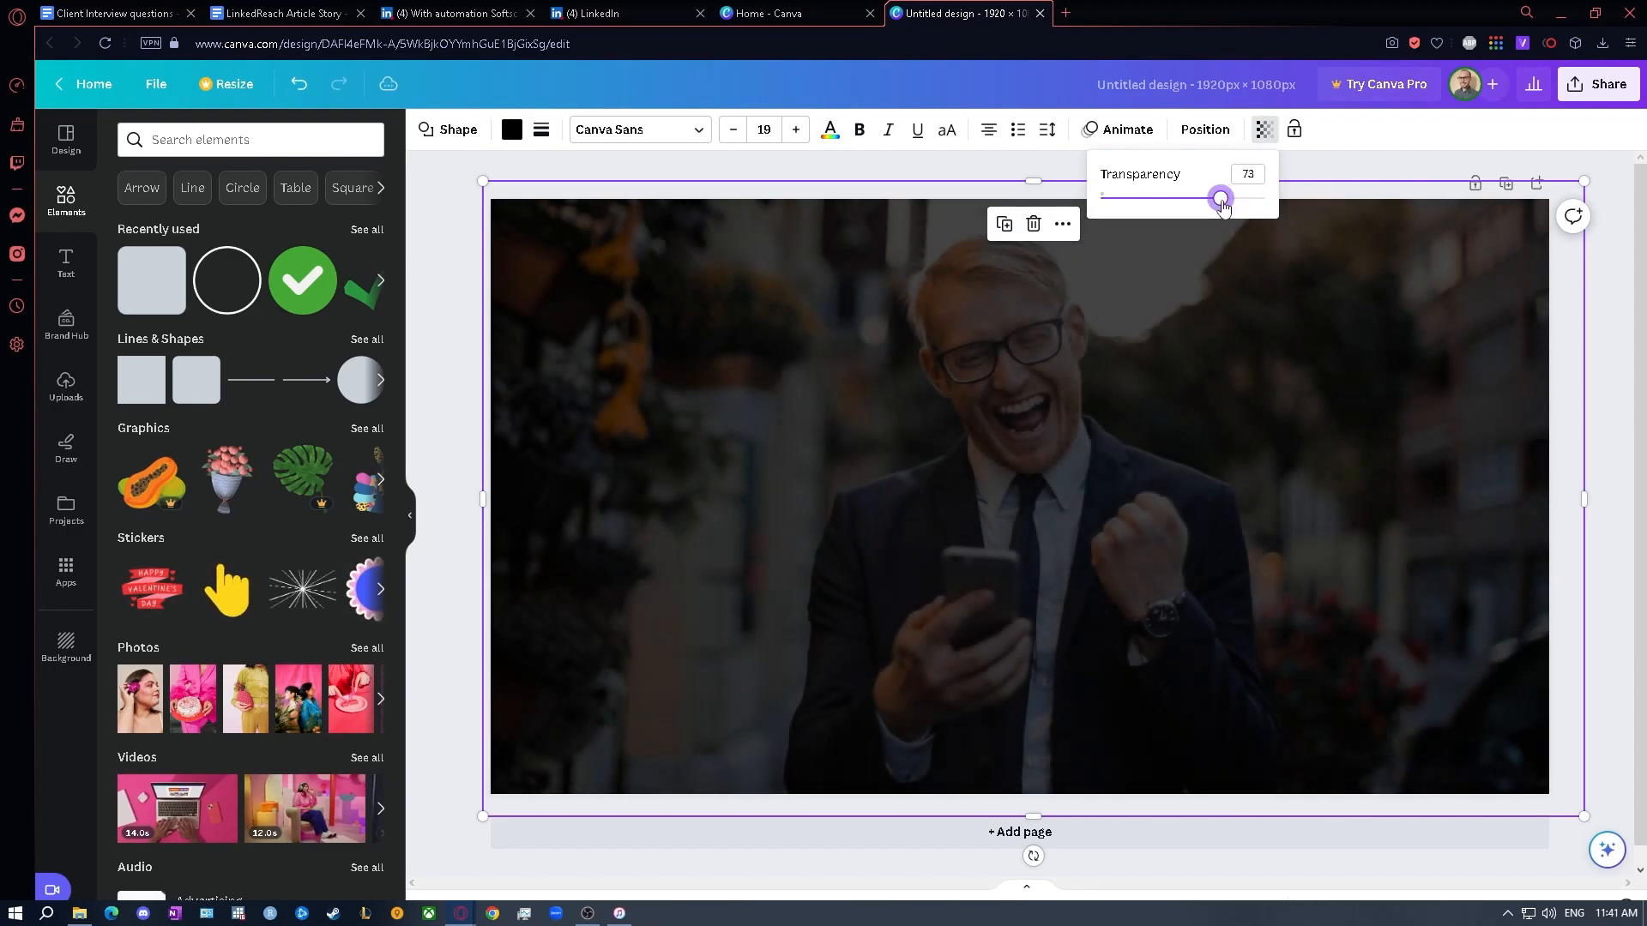
left_click(1308, 162)
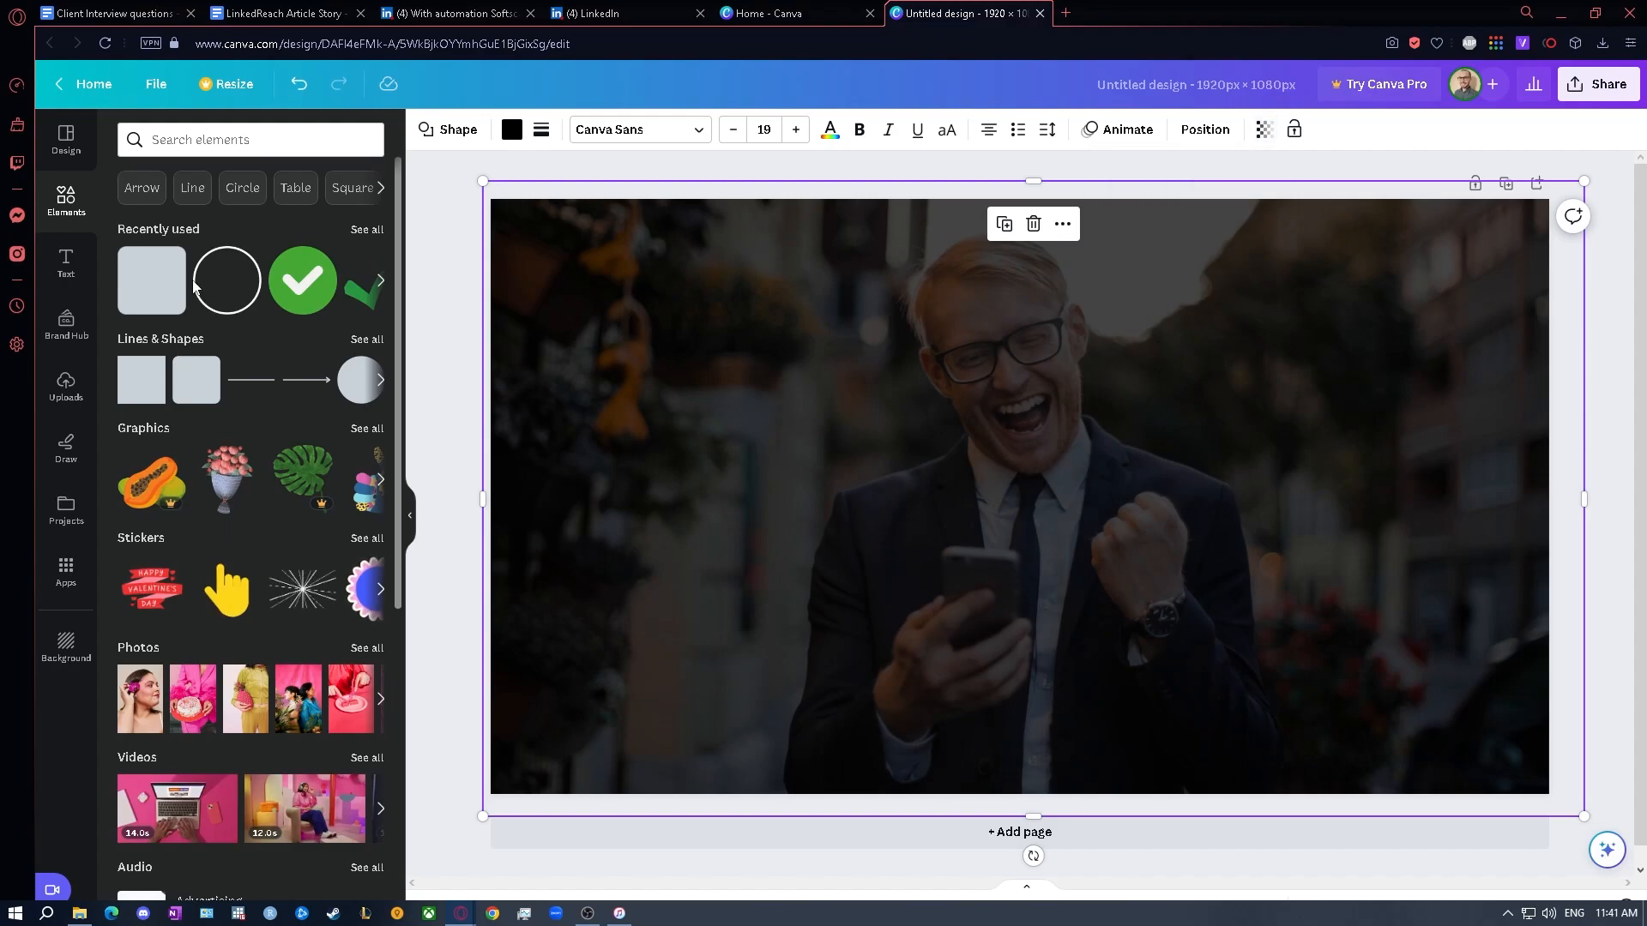
- Add a heading over the darkened photo and replace its text with "Softscaler"
left_click(67, 262)
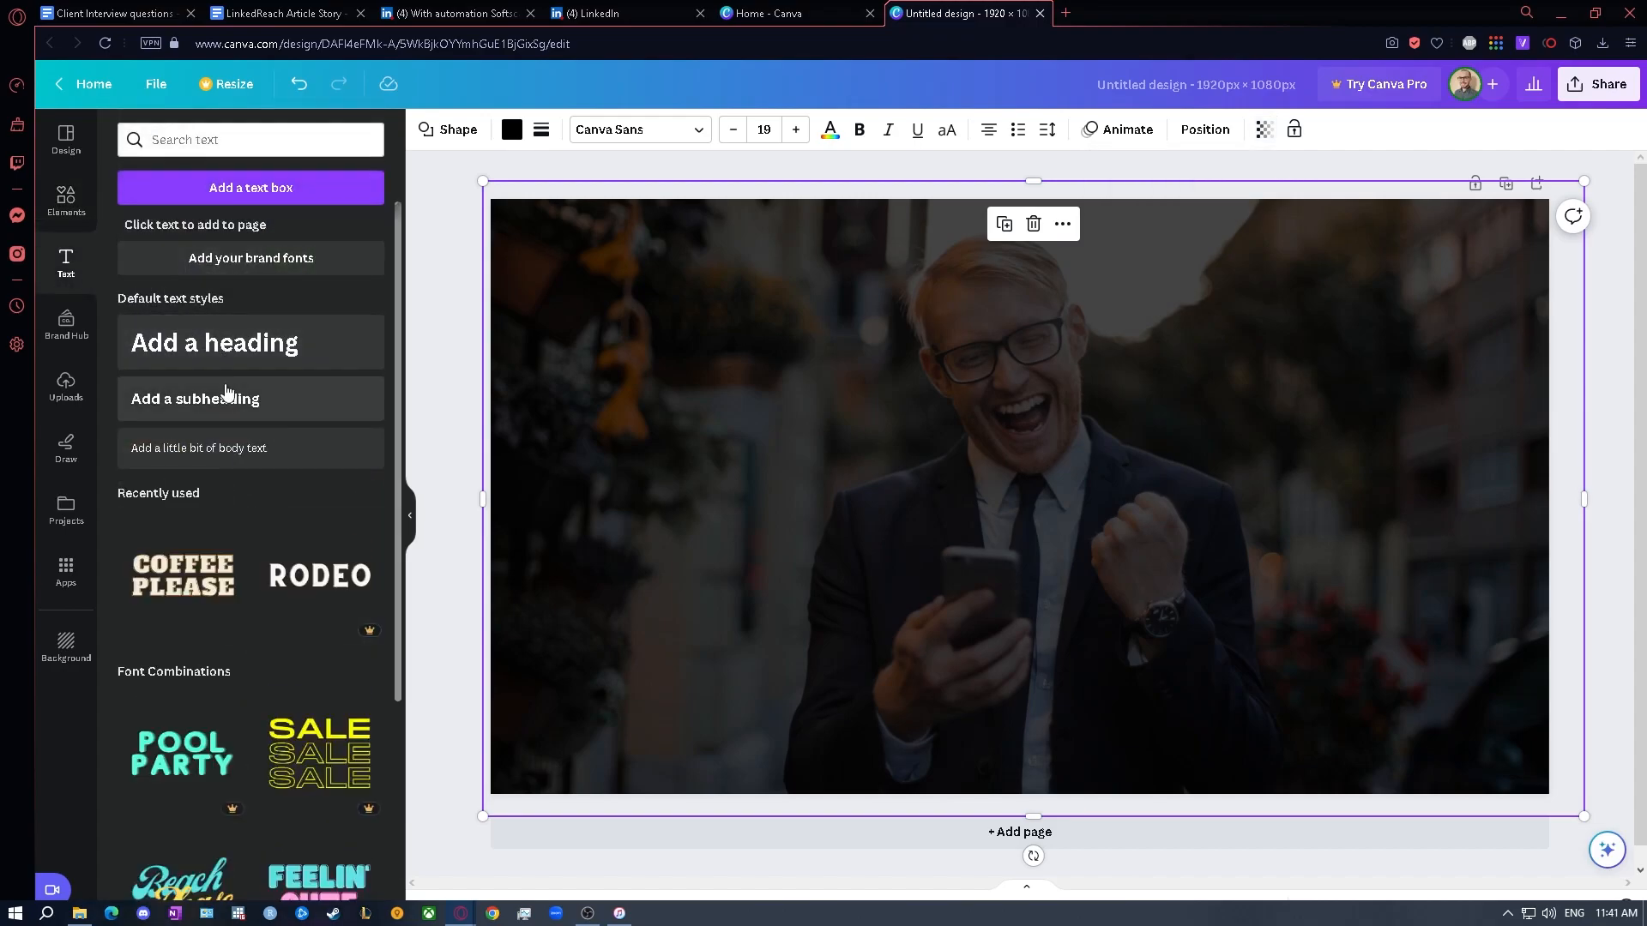
left_click_drag(225, 343, 910, 390)
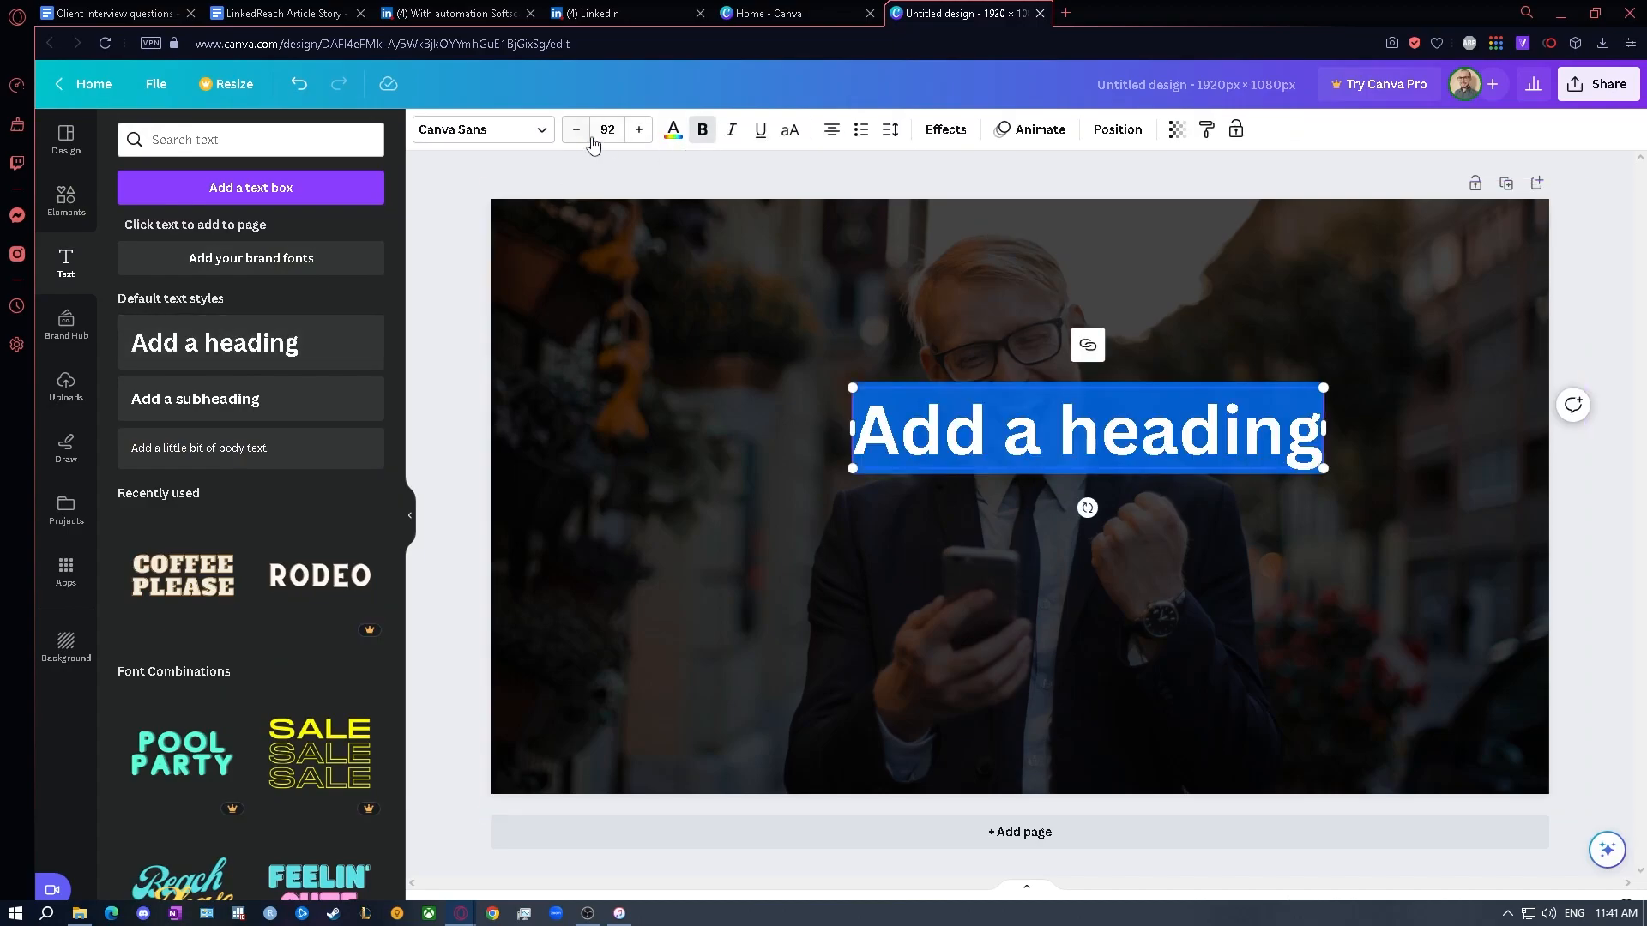
left_click(984, 377)
double_click(979, 412)
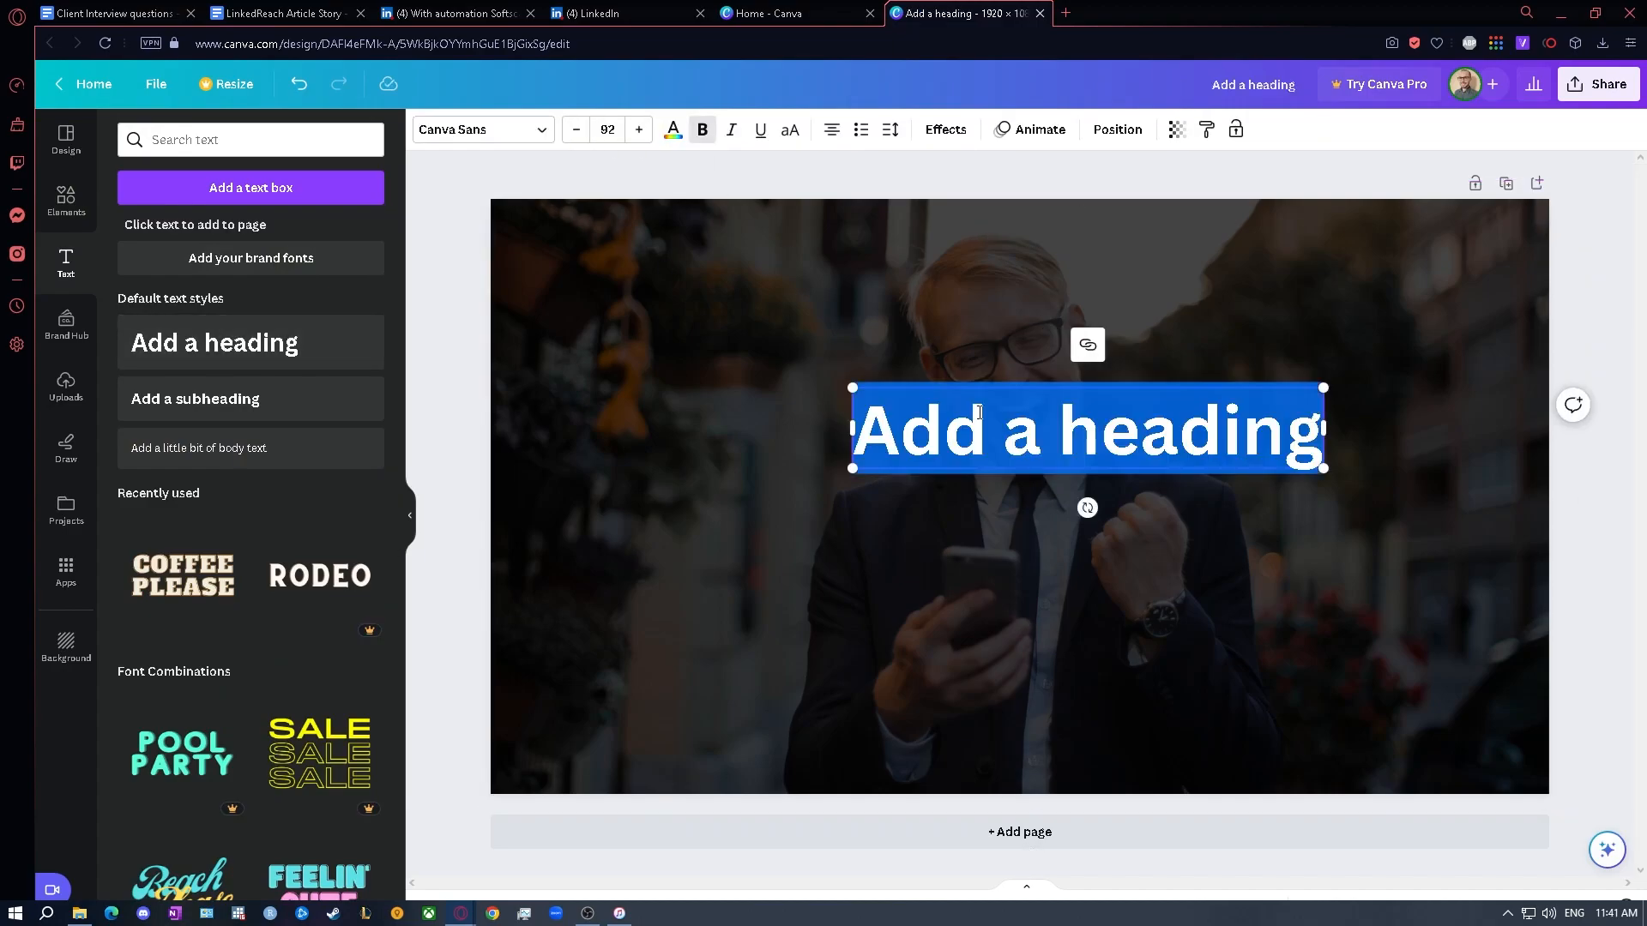
type("Softscaler")
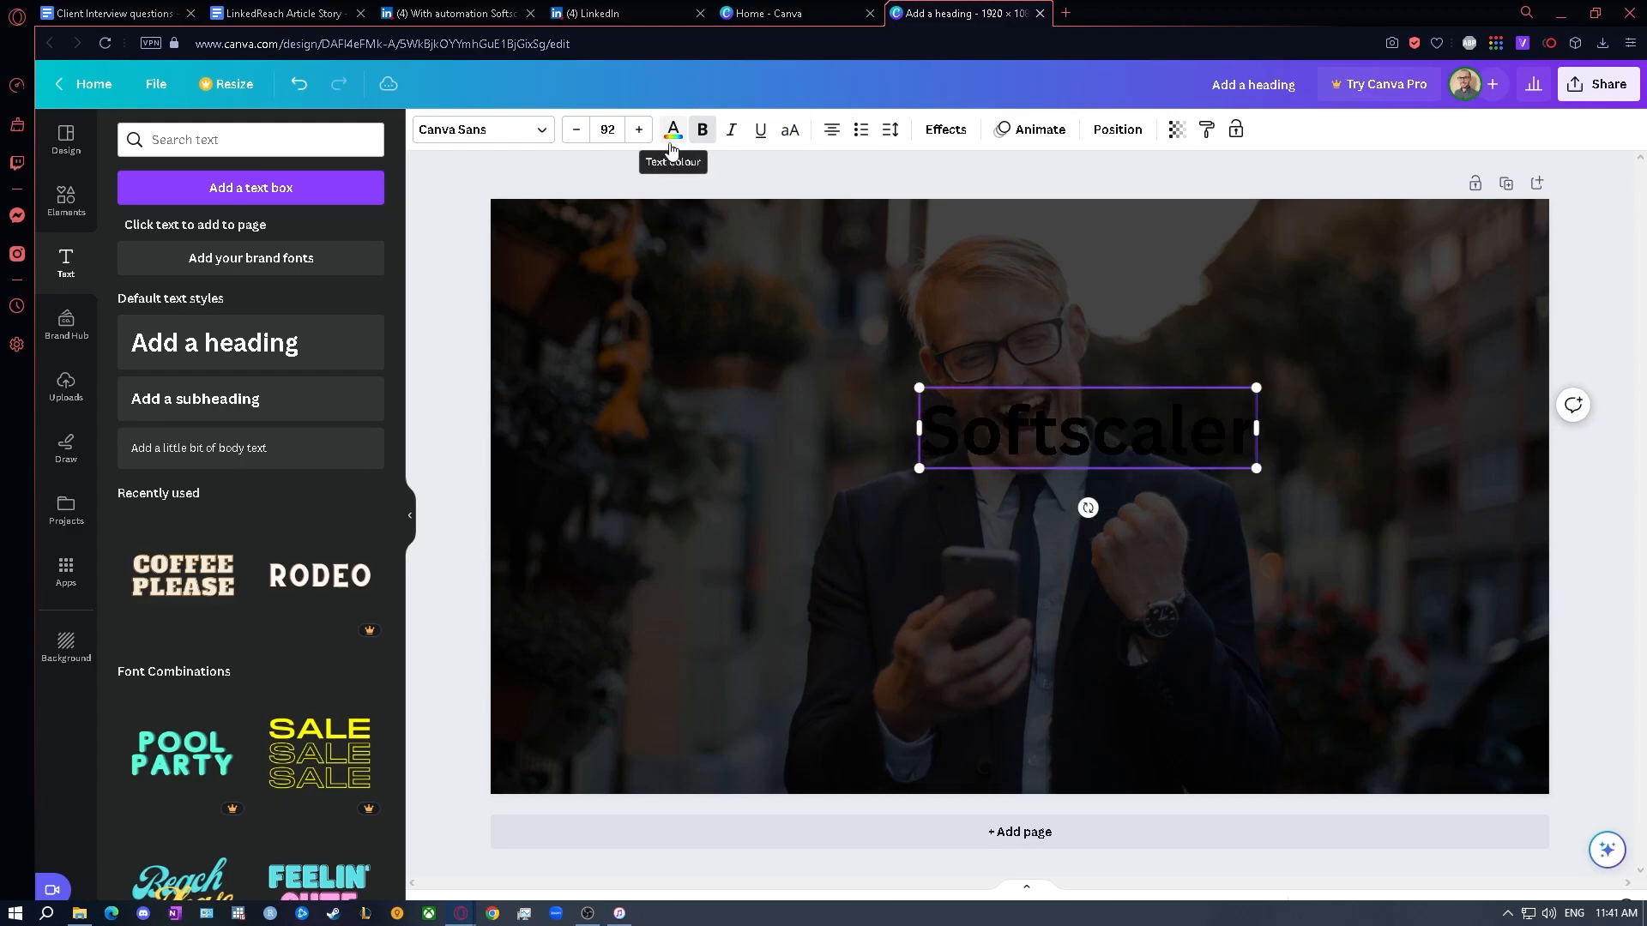
- Recolour the Softscaler heading text to white from the document colours
left_click(672, 130)
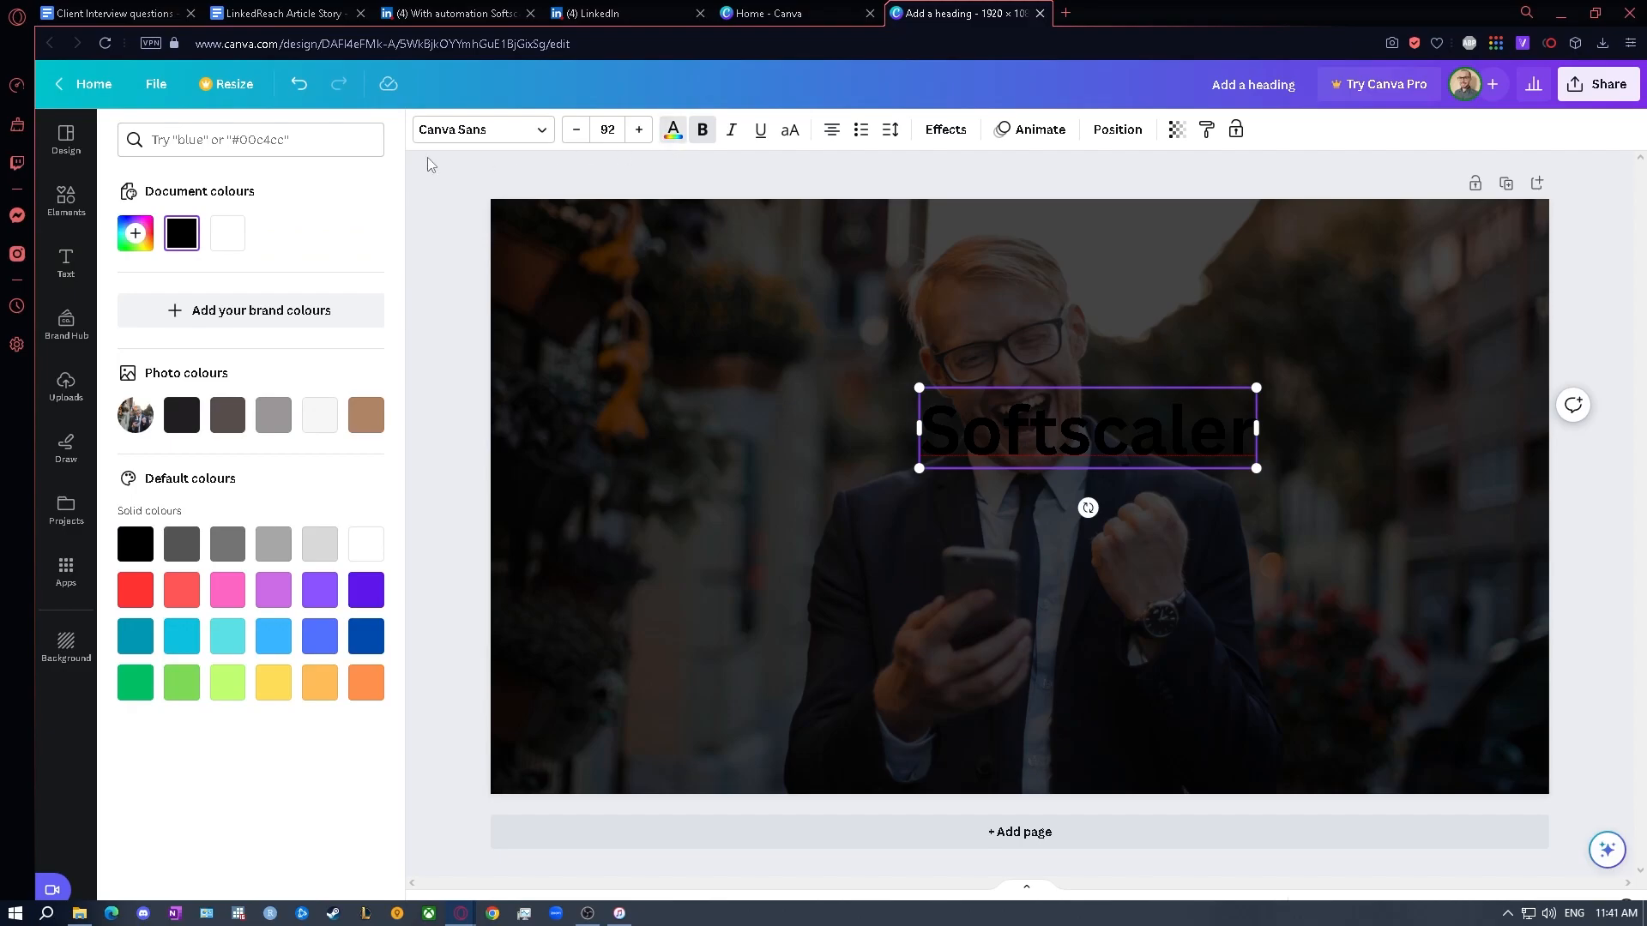
left_click(230, 236)
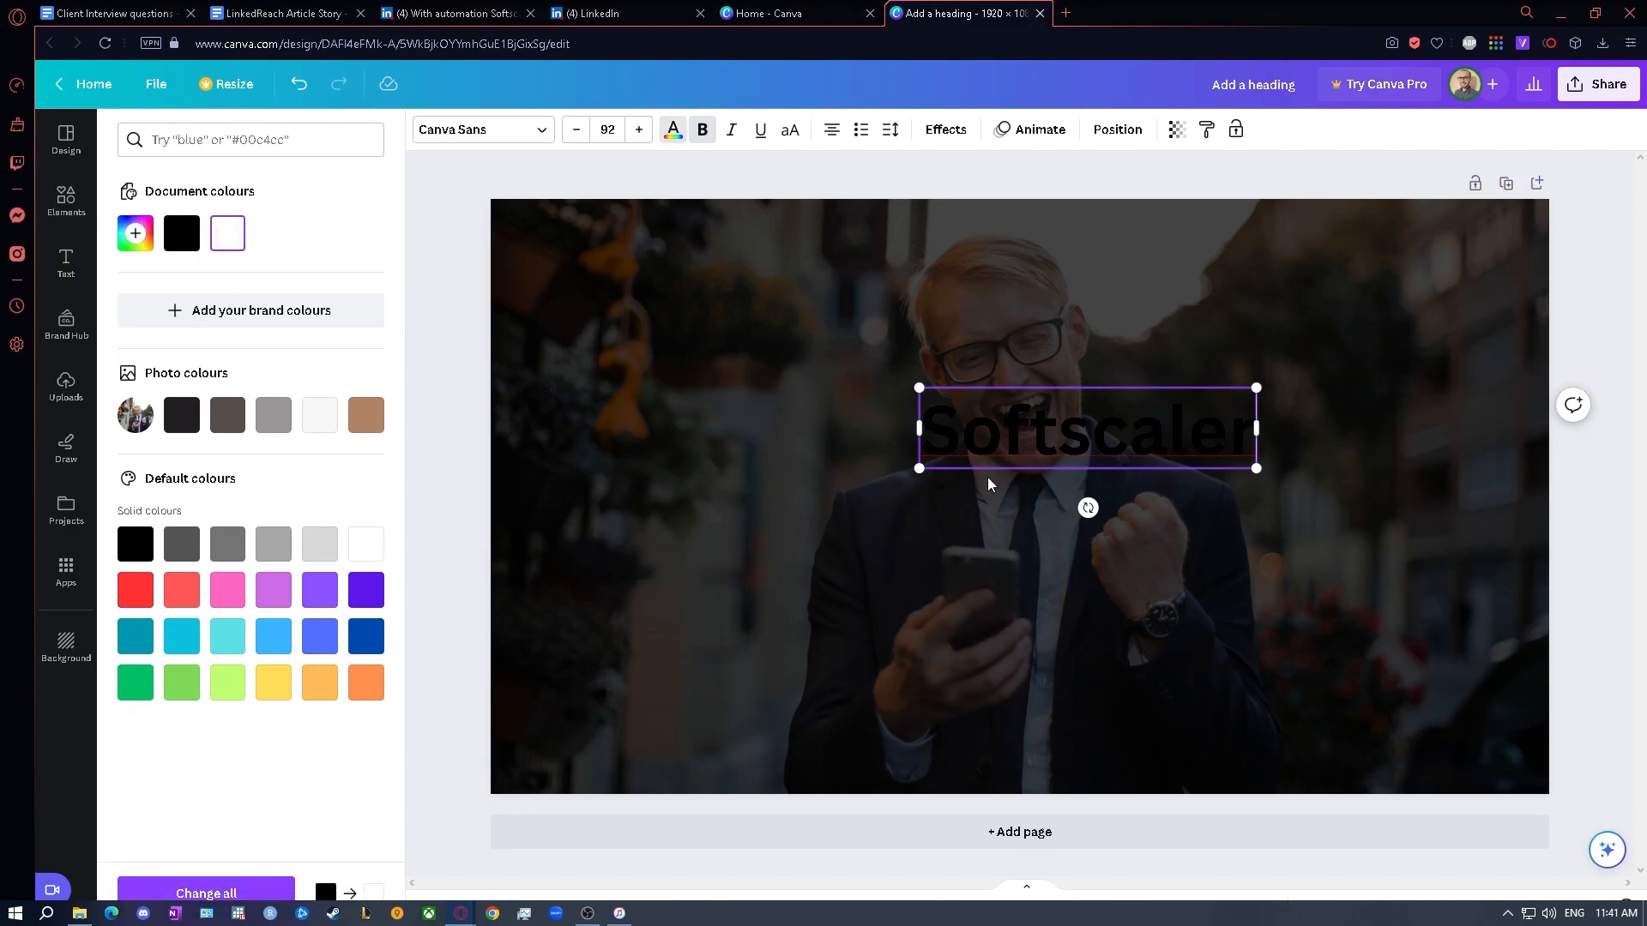
left_click_drag(923, 428, 1248, 427)
left_click(224, 235)
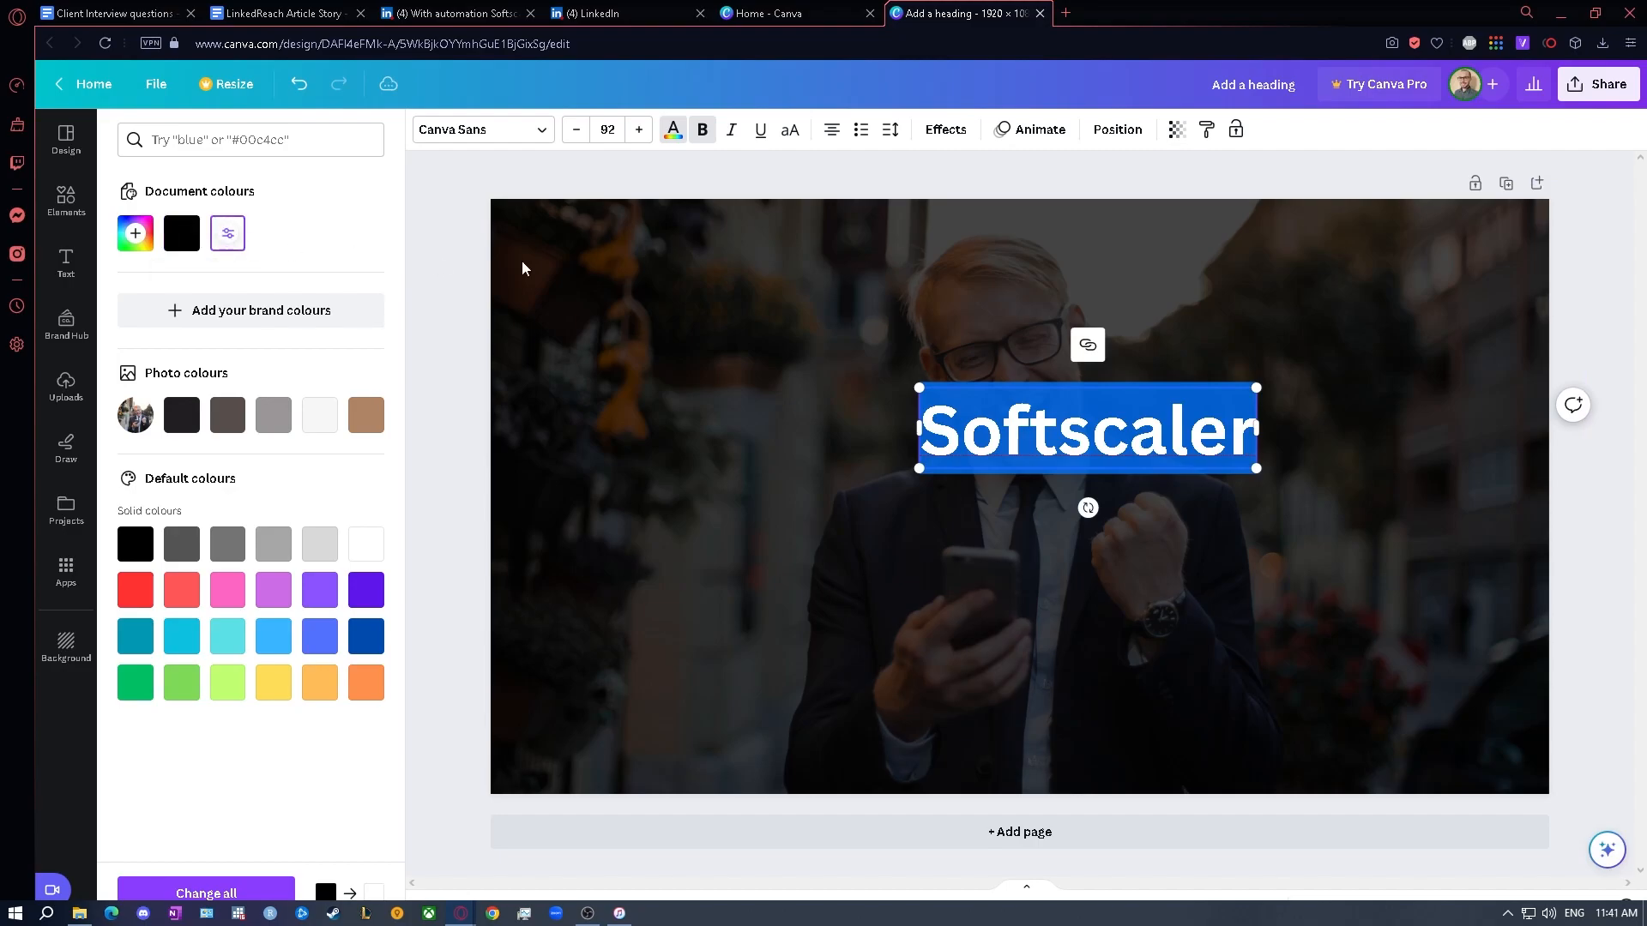
left_click(1019, 403)
- Enlarge the Softscaler heading to font size 124 and position it near the centre of the page
left_click_drag(1062, 382, 1000, 427)
left_click(639, 130)
left_click(639, 130)
left_click(639, 130)
left_click(639, 130)
double_click(639, 130)
double_click(639, 129)
left_click(639, 130)
double_click(639, 129)
double_click(639, 129)
double_click(639, 130)
double_click(639, 129)
double_click(639, 129)
double_click(639, 130)
double_click(639, 129)
double_click(639, 130)
double_click(638, 129)
double_click(639, 129)
double_click(639, 129)
left_click_drag(1044, 427, 1029, 425)
left_click(1064, 171)
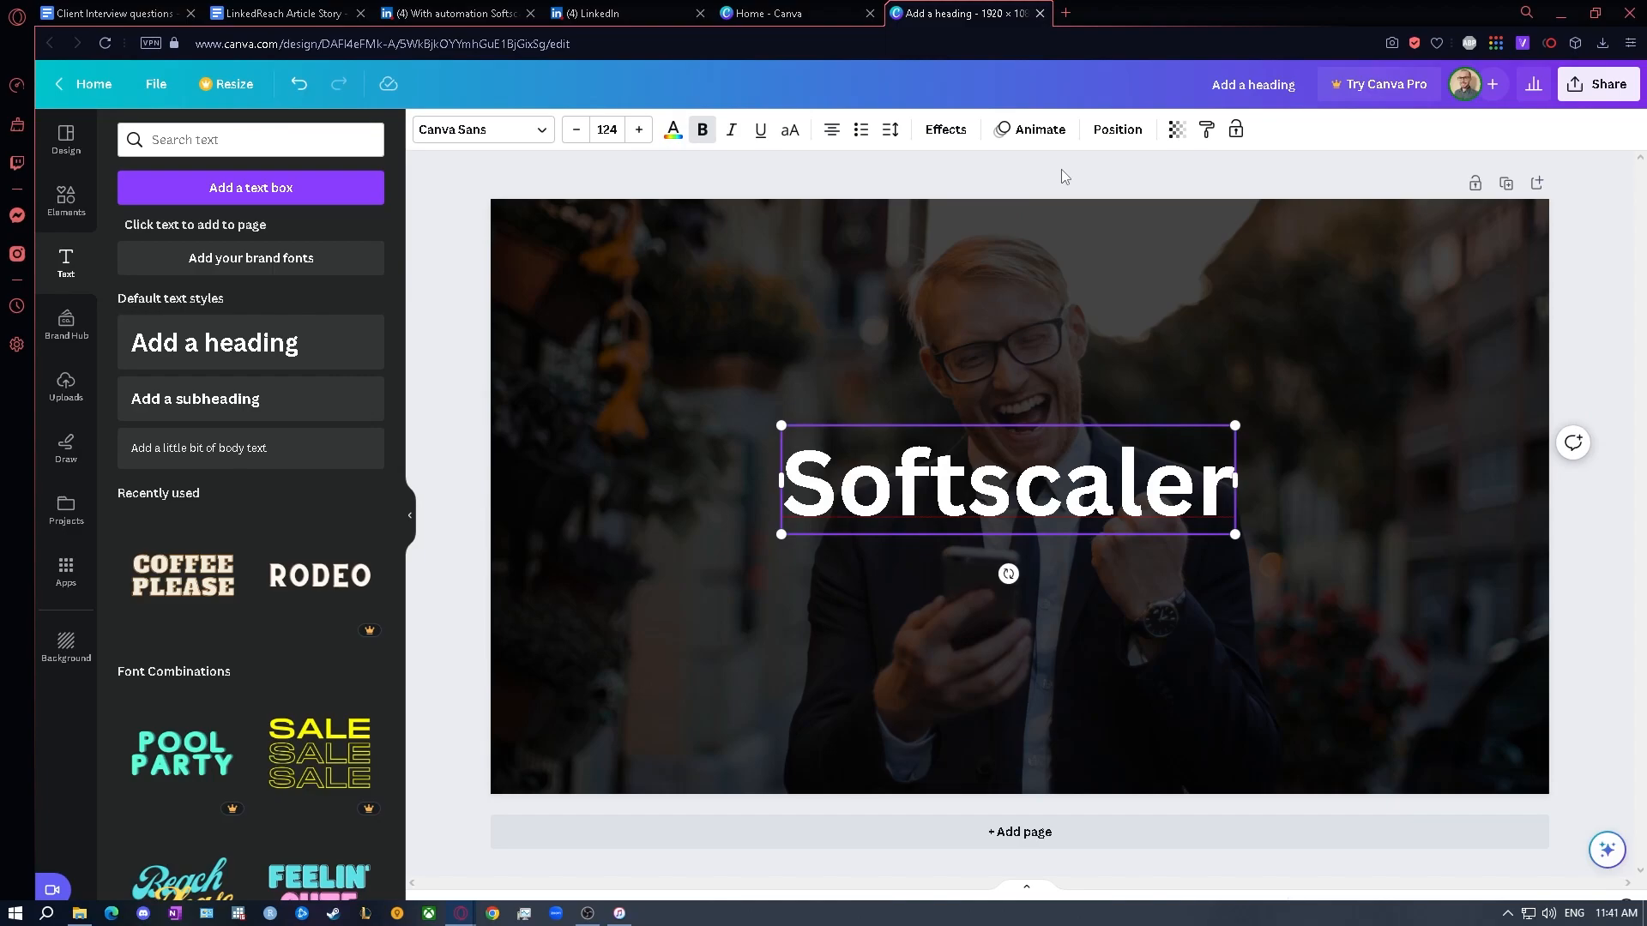
left_click(1061, 170)
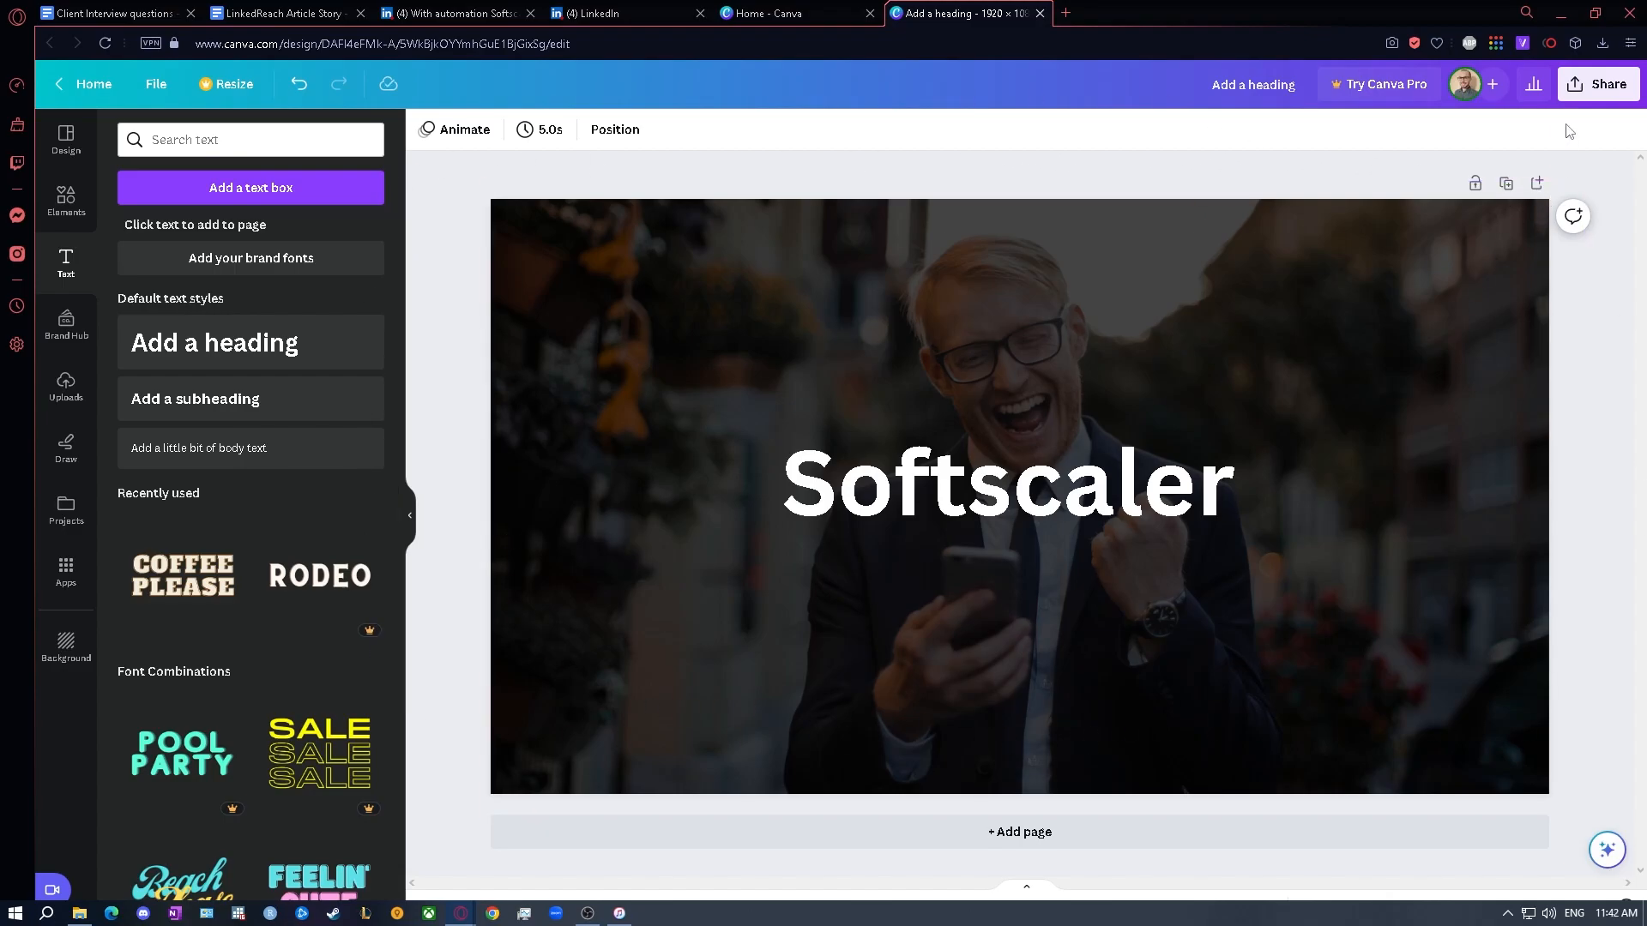
- Download the cover design as a PNG at 1,920 × 1,080 px
left_click(1572, 85)
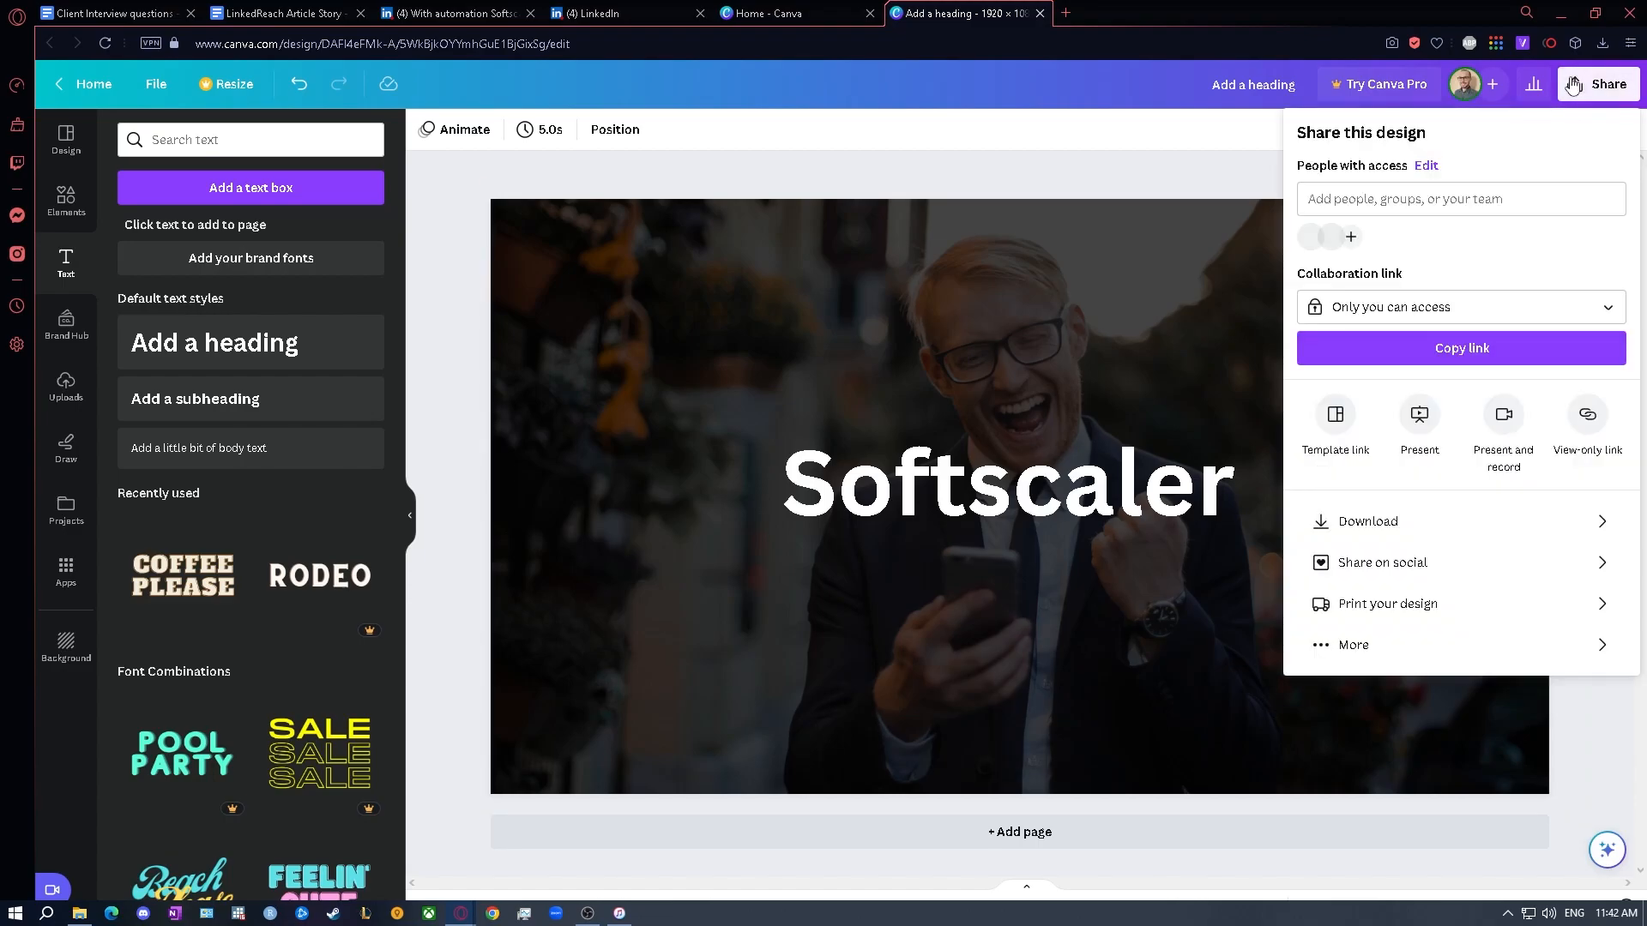
left_click(1484, 524)
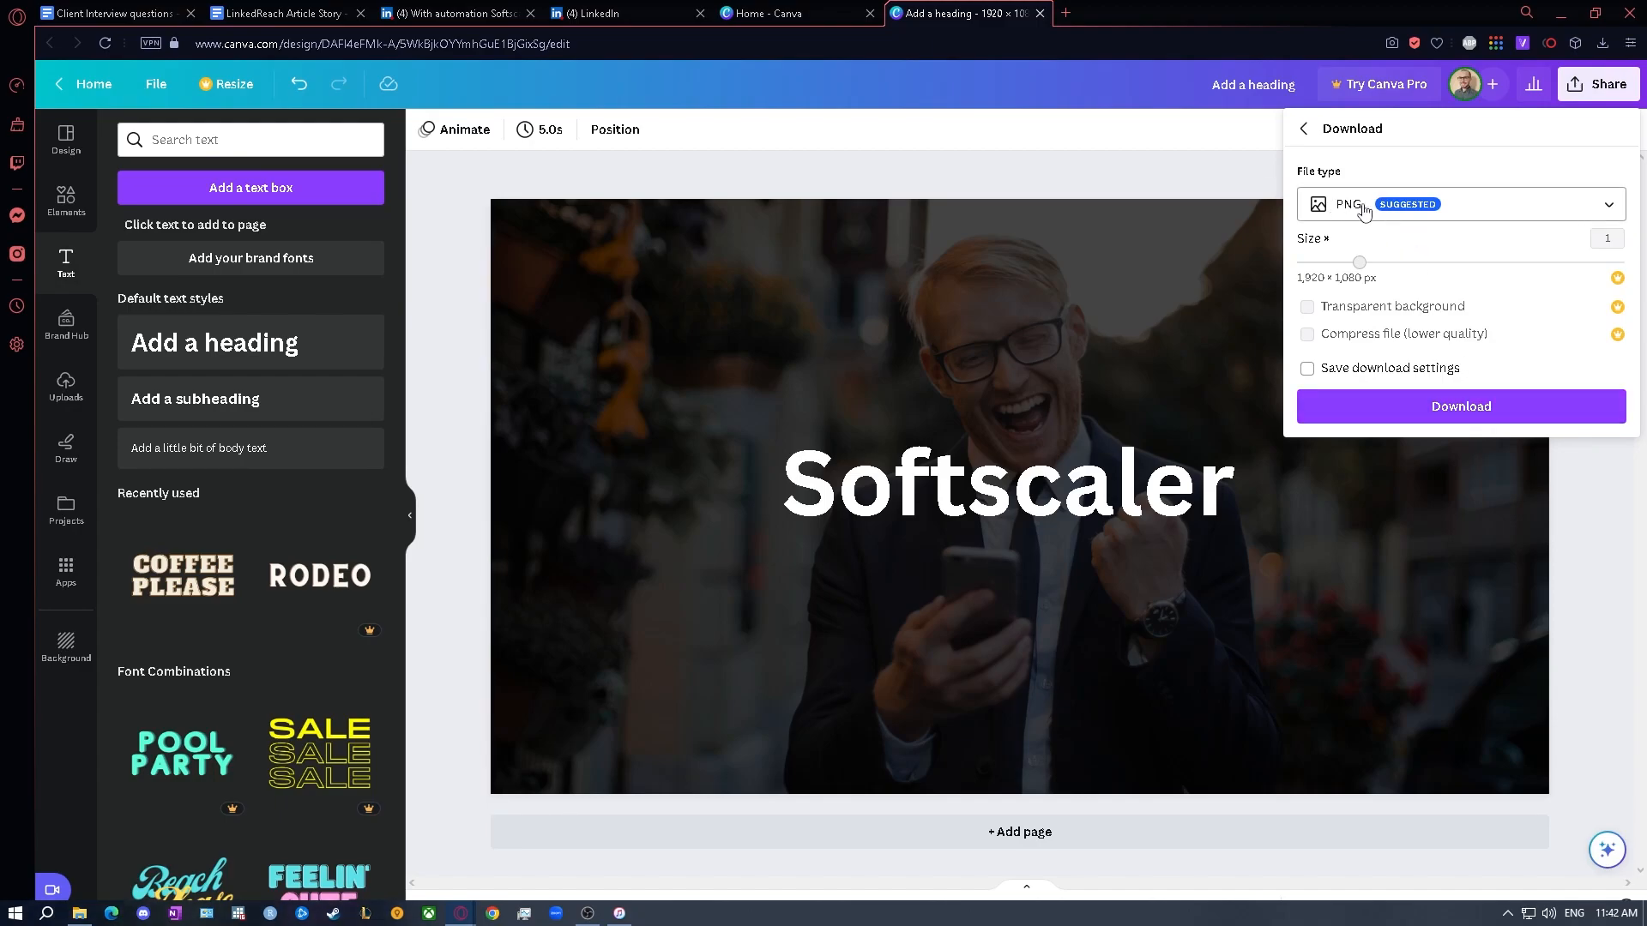
left_click(1404, 419)
- Switch to the LinkedIn article draft and review it from the title and cover area through to the closing call to action
left_click(600, 13)
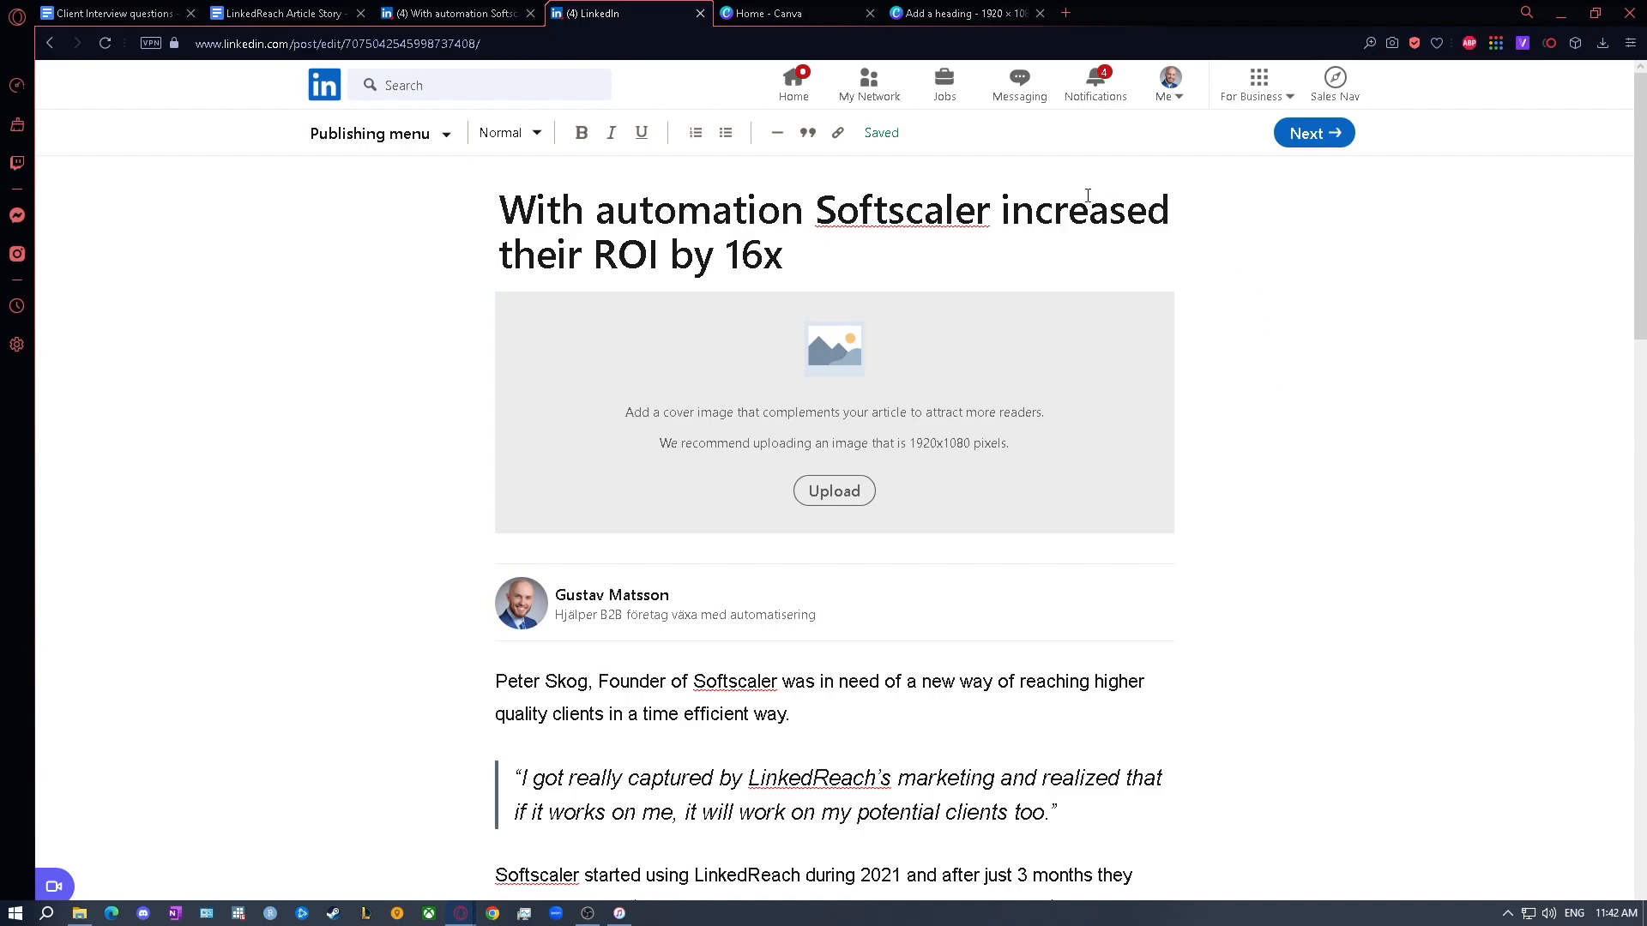
scroll(451, 226, "down", 5)
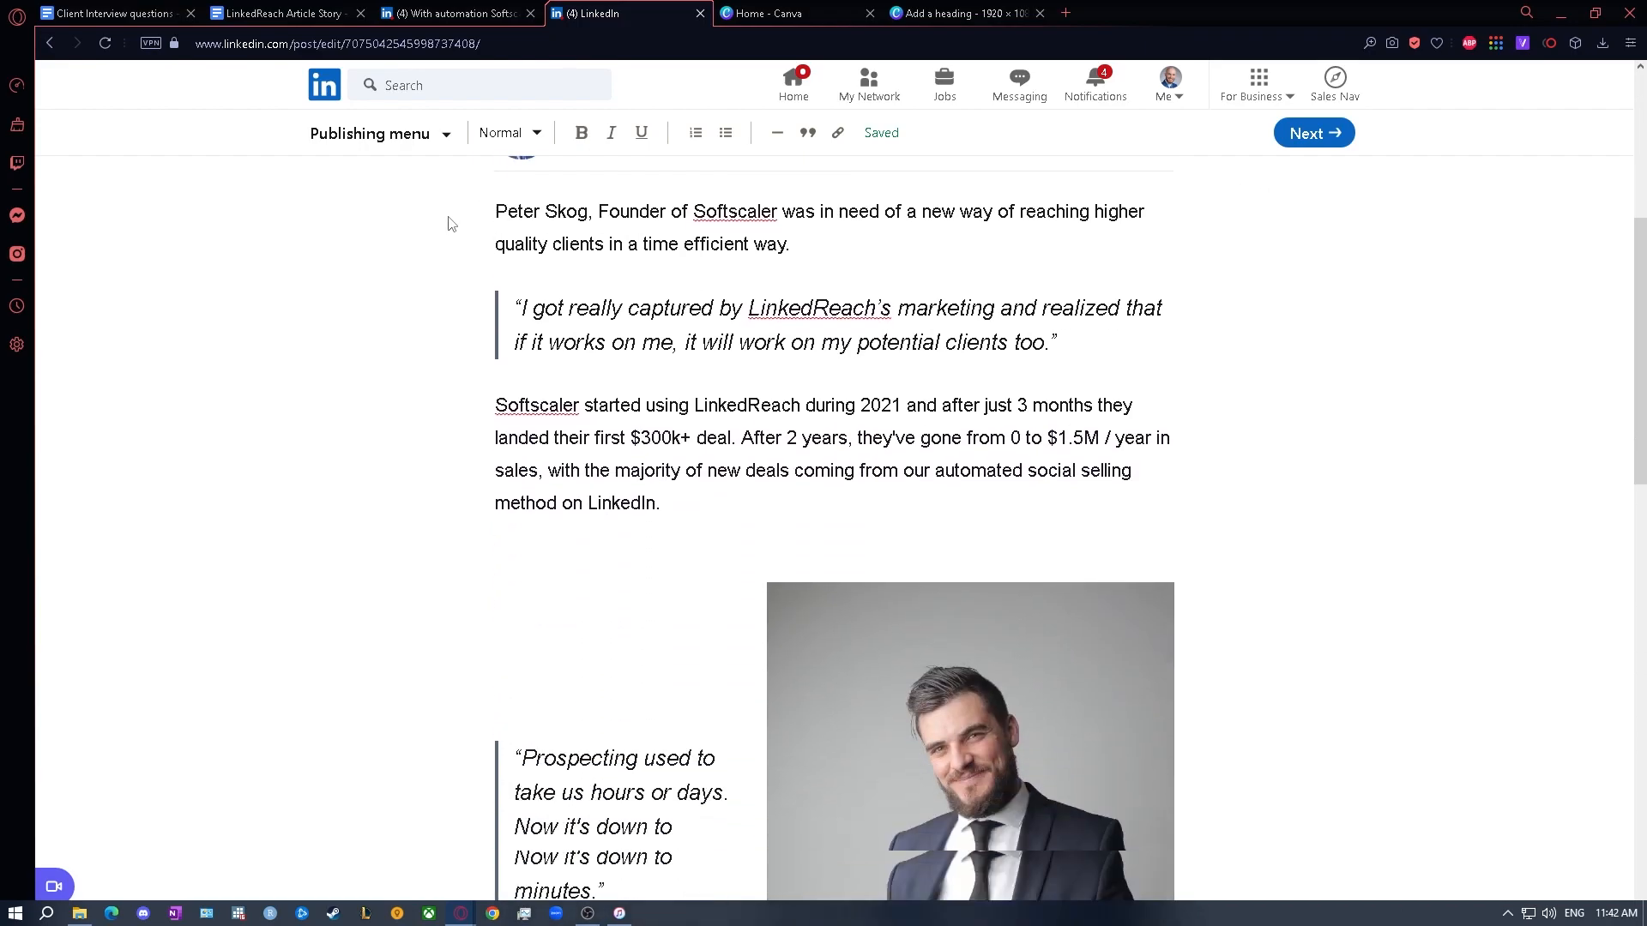
scroll(450, 225, "down", 15)
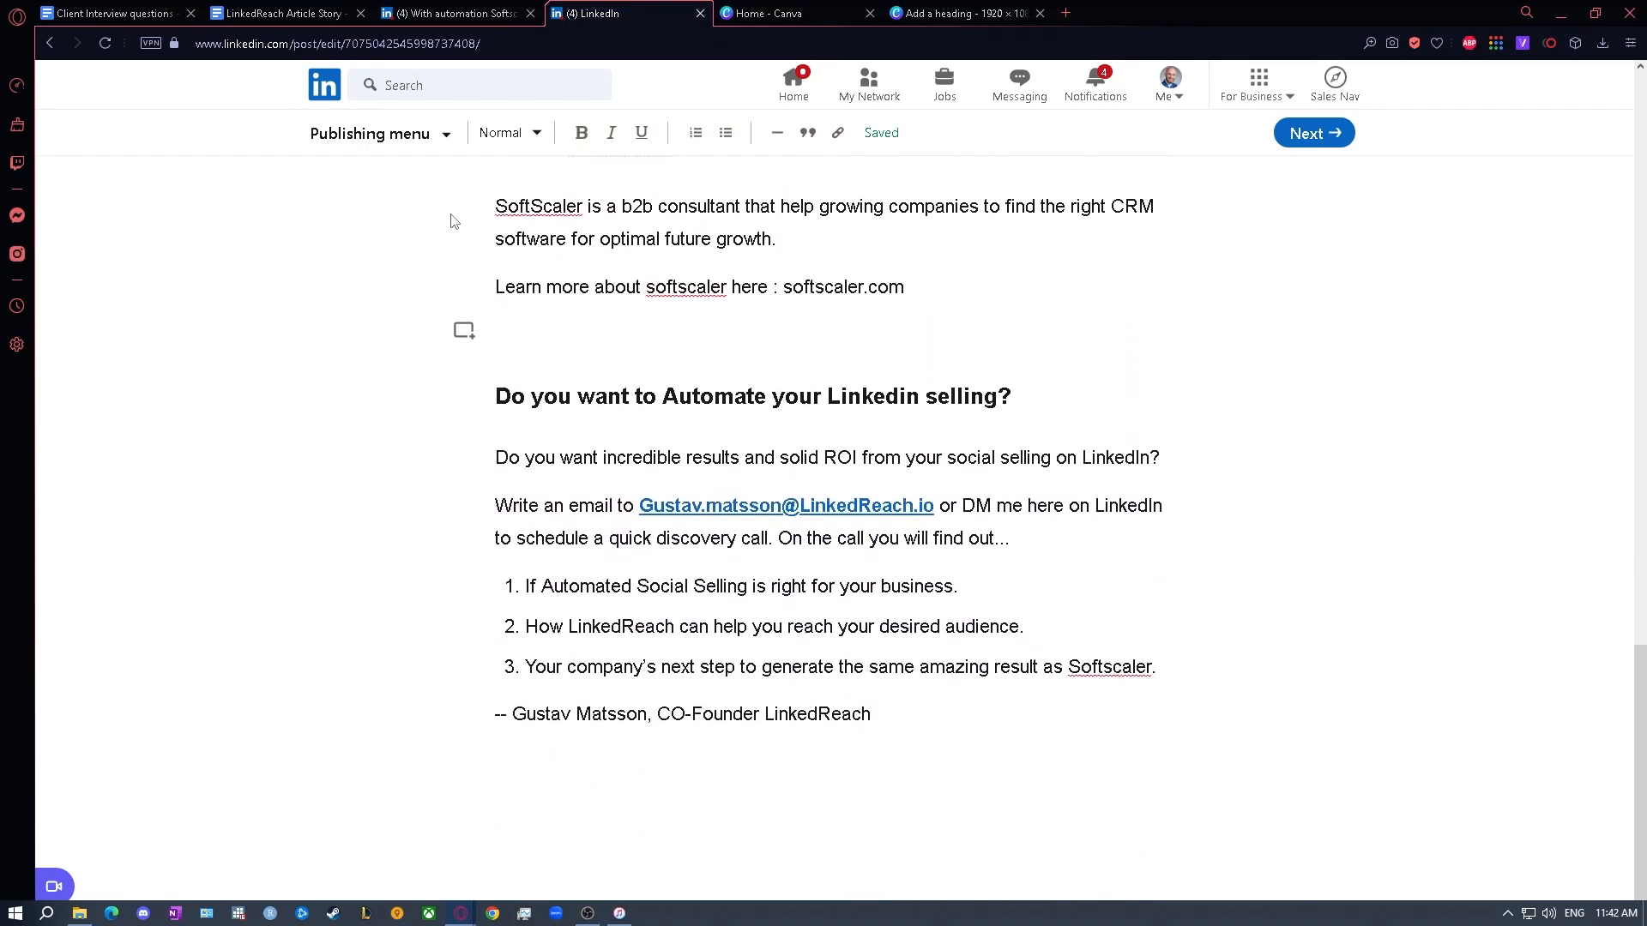
scroll(453, 222, "up", 20)
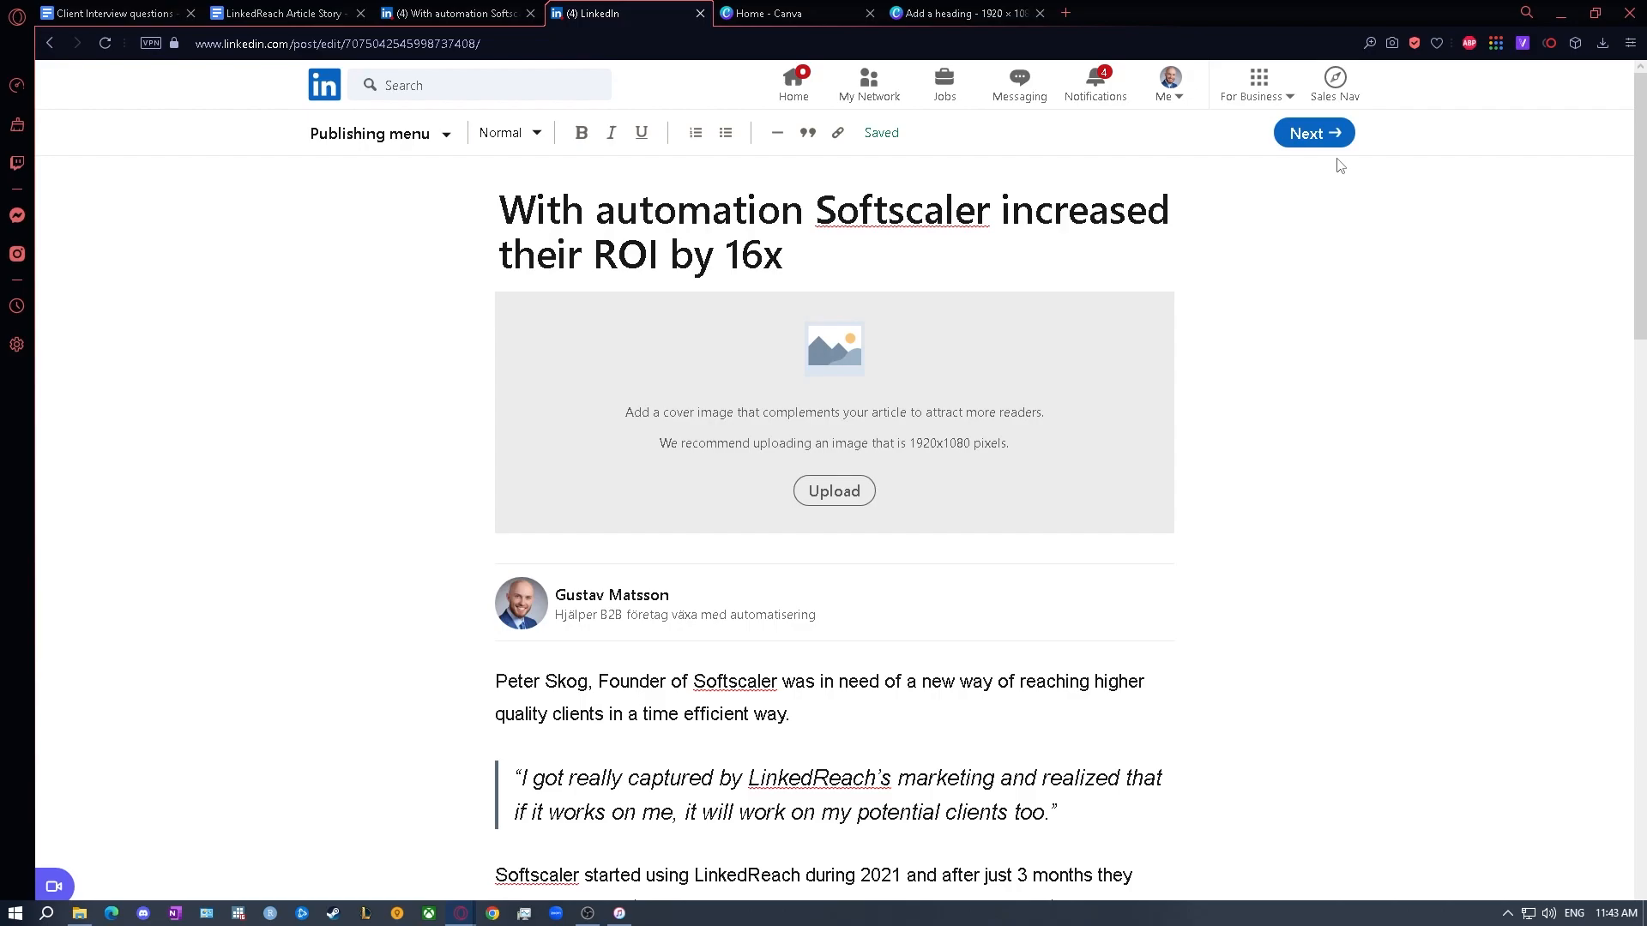
scroll(1239, 309, "down", 15)
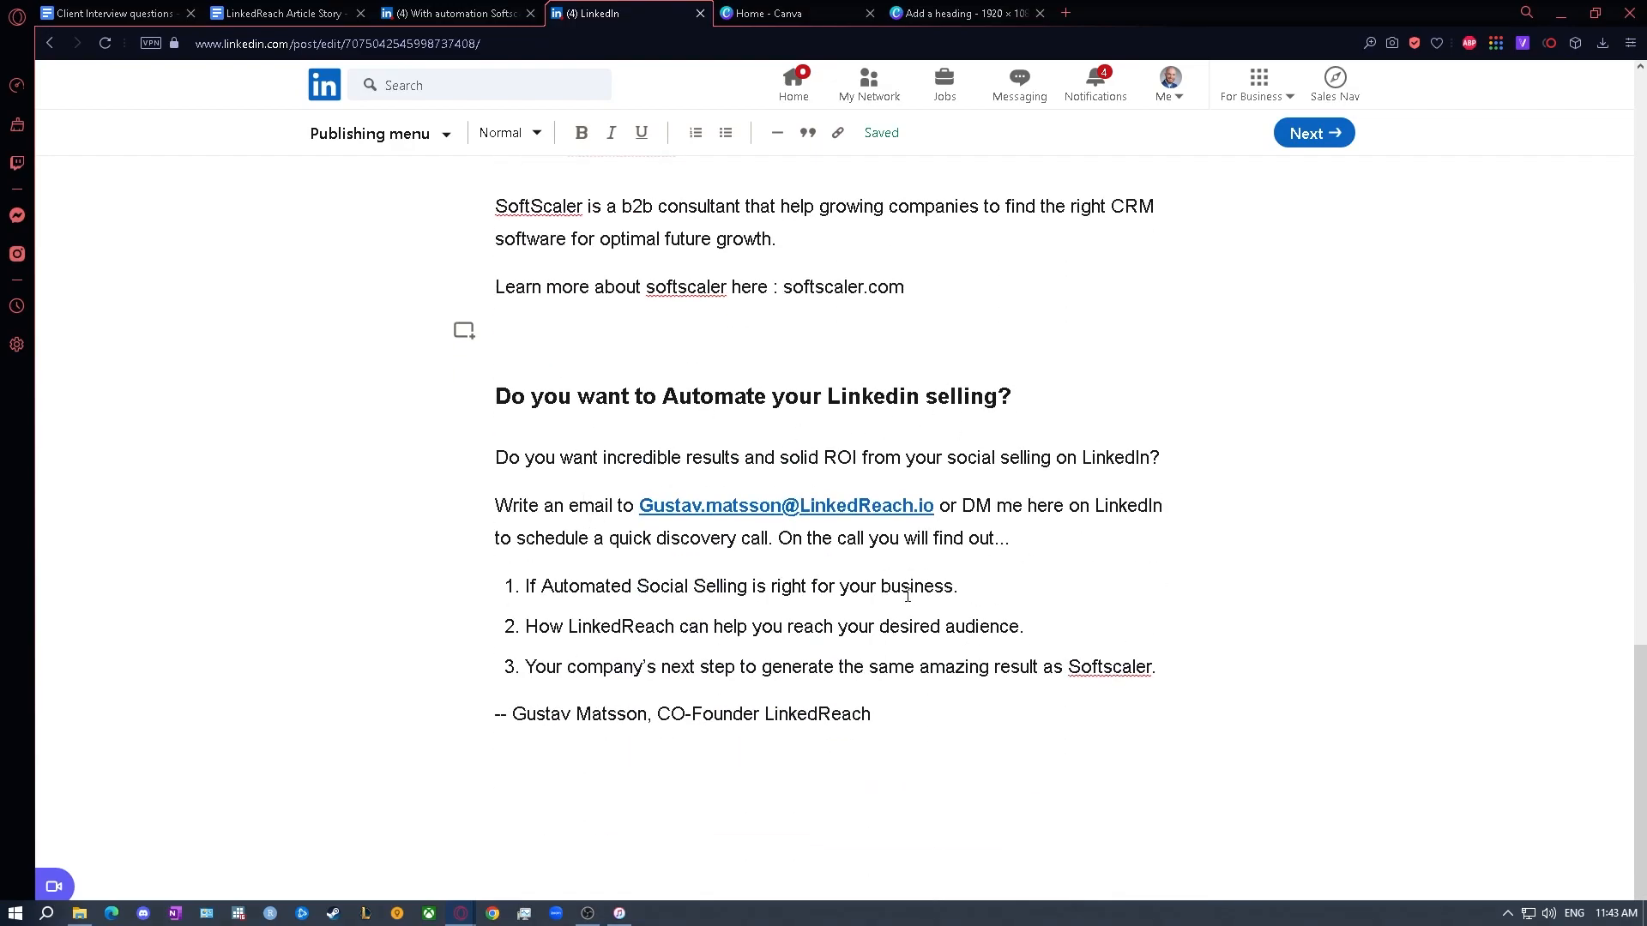
scroll(902, 586, "up", 15)
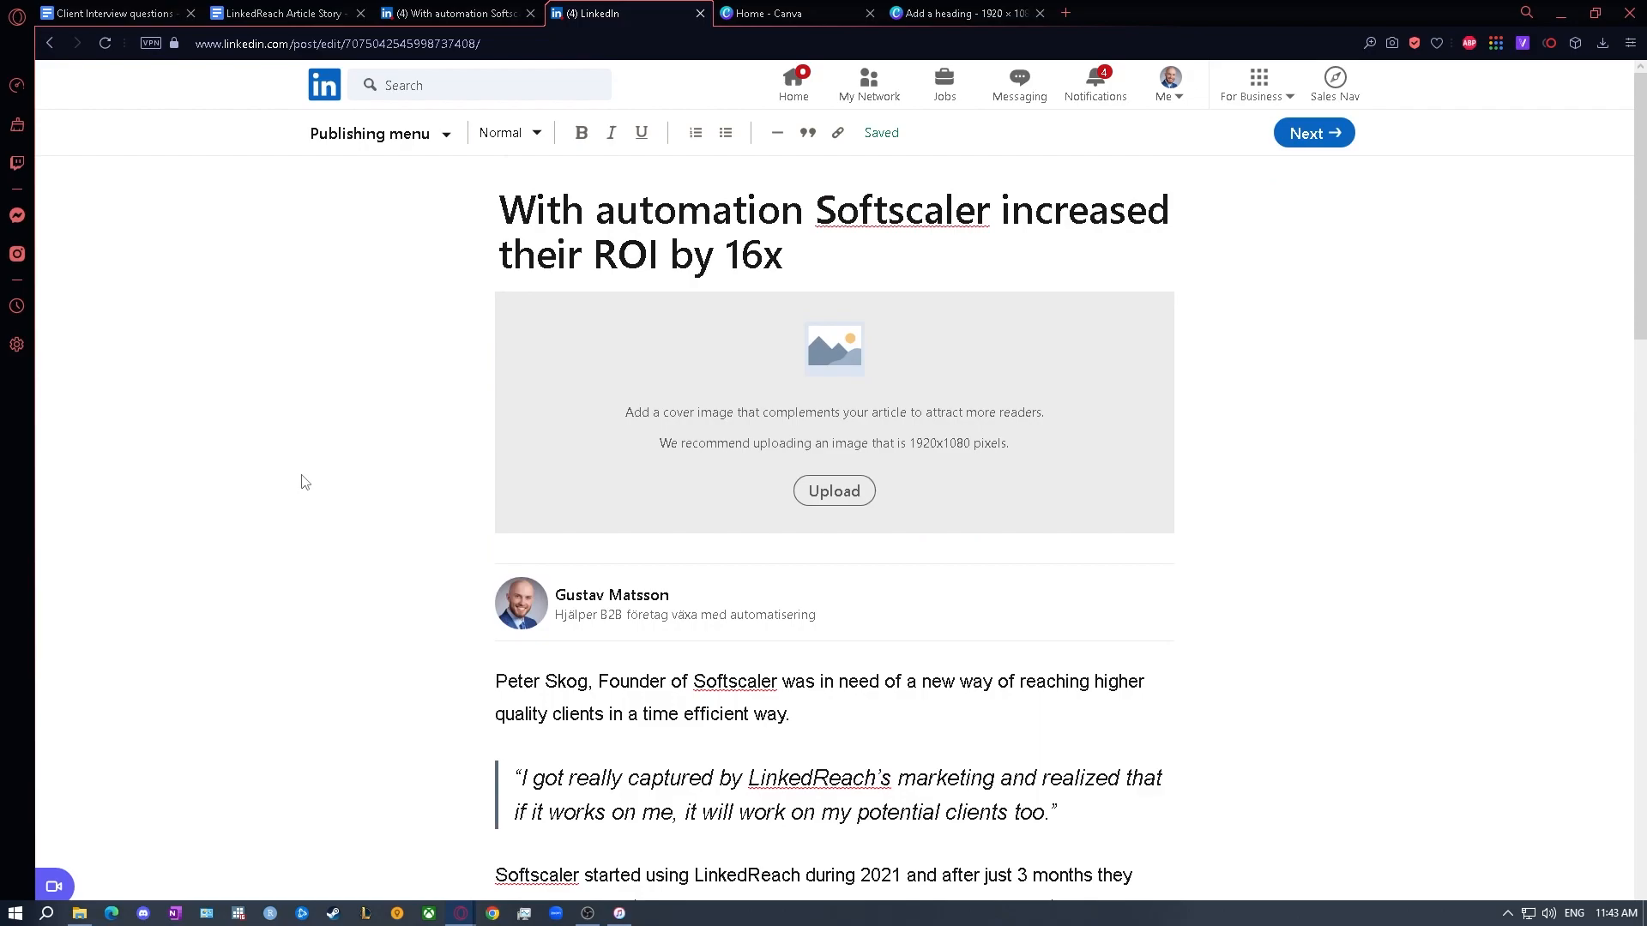
scroll(323, 459, "down", 10)
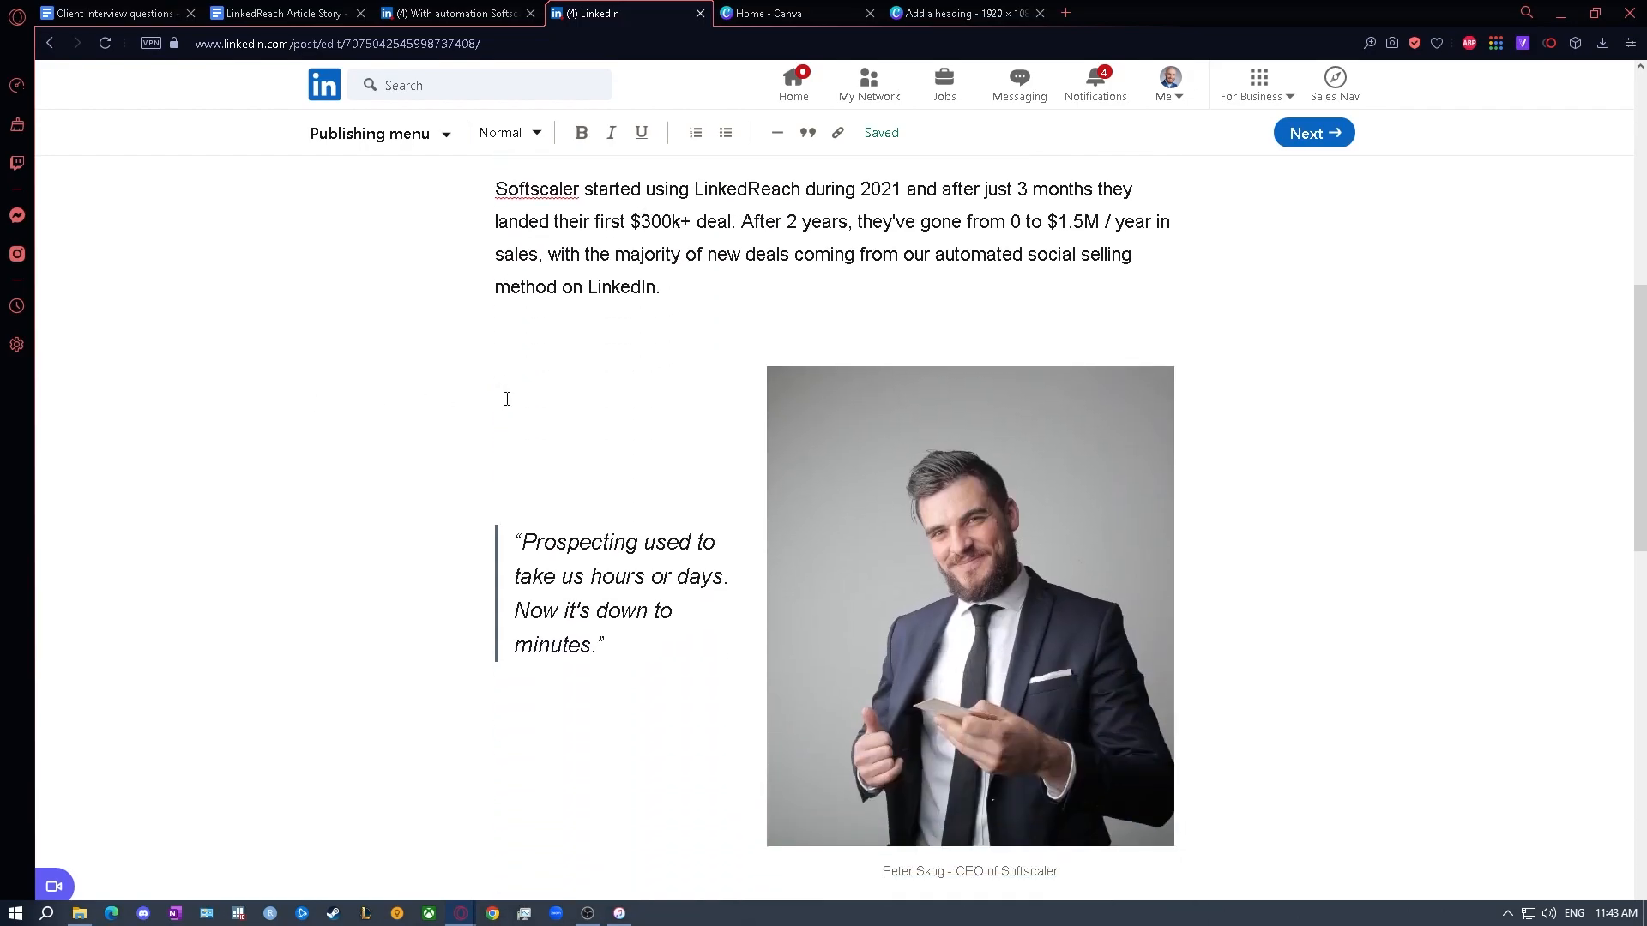
scroll(506, 401, "down", 4)
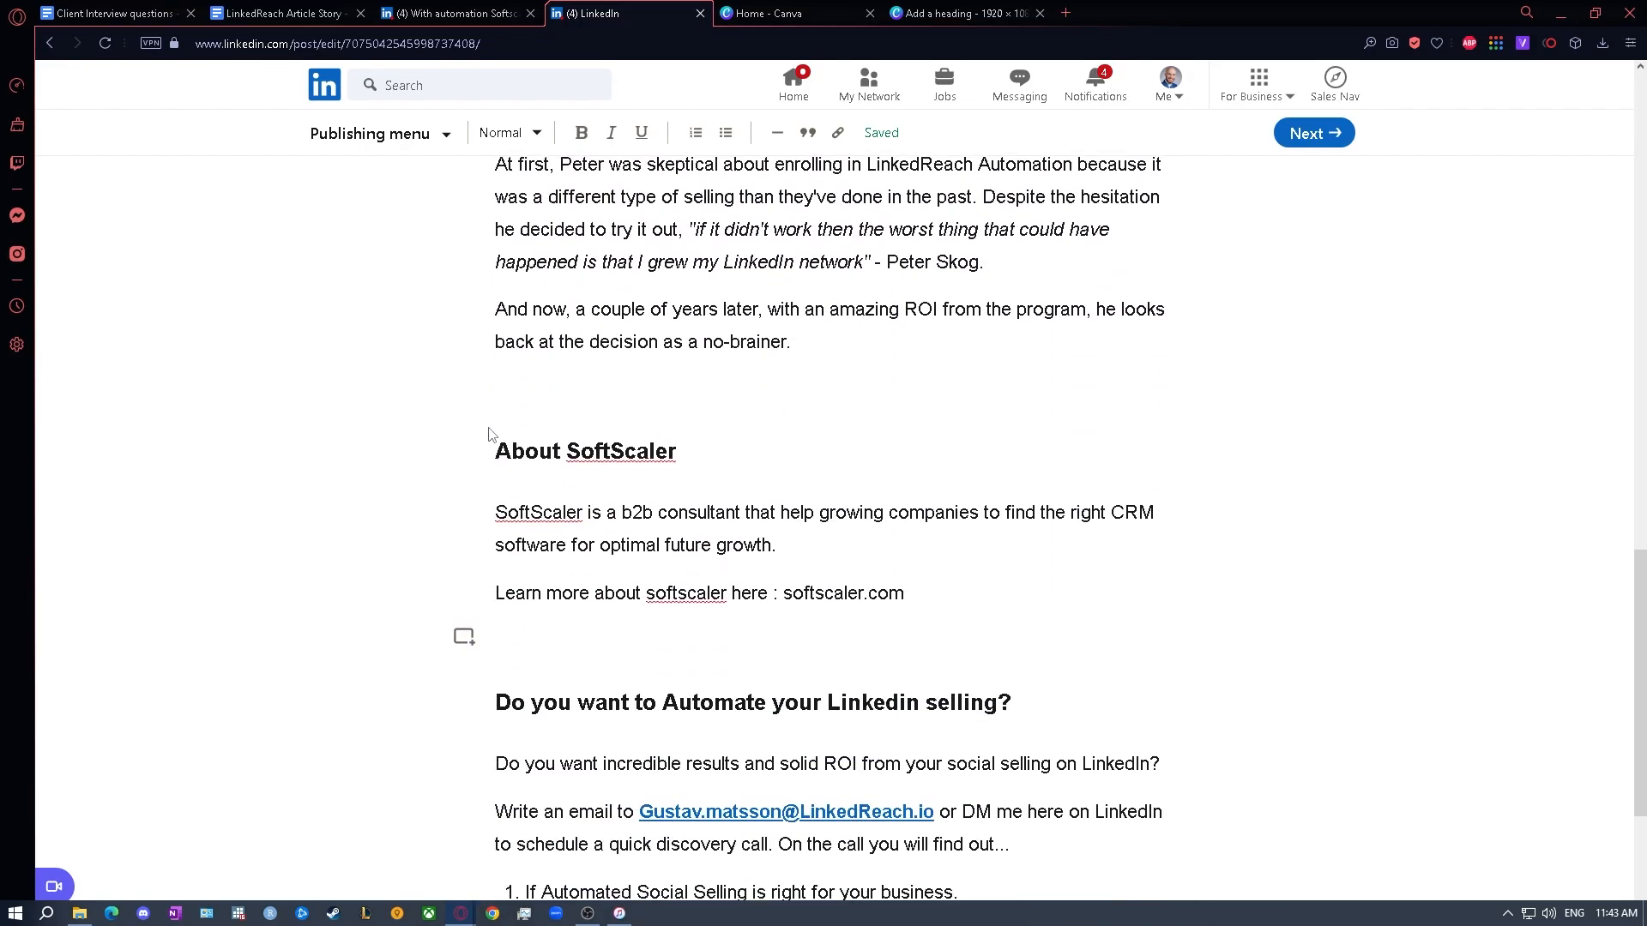
scroll(589, 437, "down", 3)
scroll(591, 439, "up", 10)
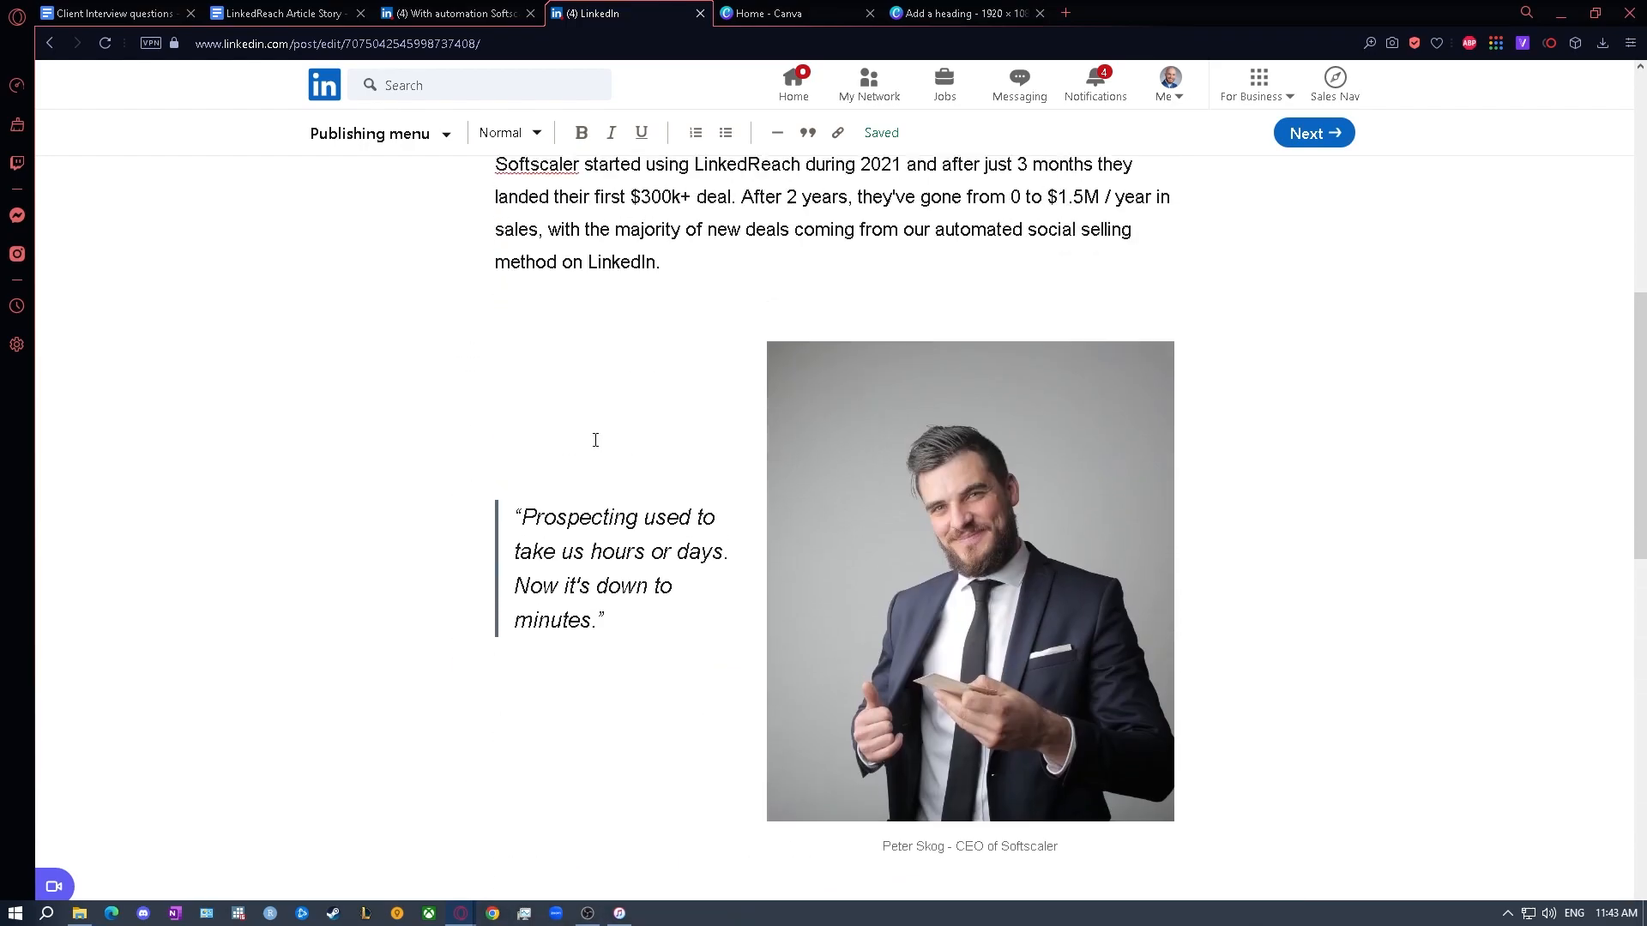
scroll(596, 440, "up", 8)
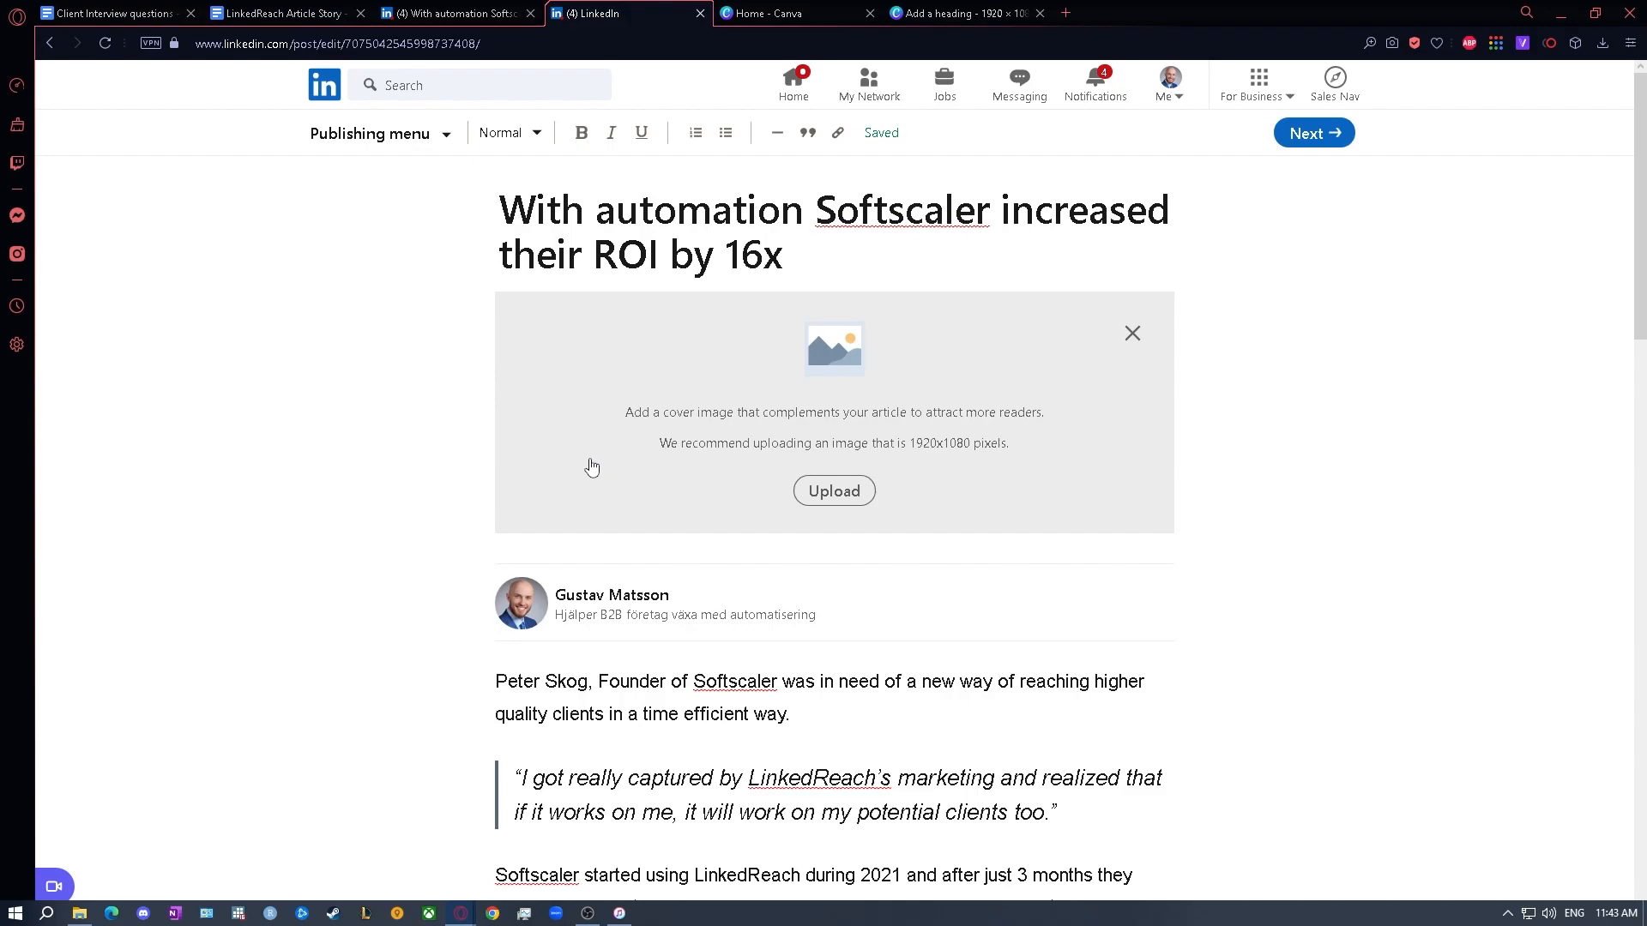
scroll(591, 467, "down", 1)
scroll(592, 468, "up", 1)
- Switch to the published Softscaler article and examine its cover image, quote layout and body sections for comparison
left_click(506, 14)
scroll(493, 232, "up", 15)
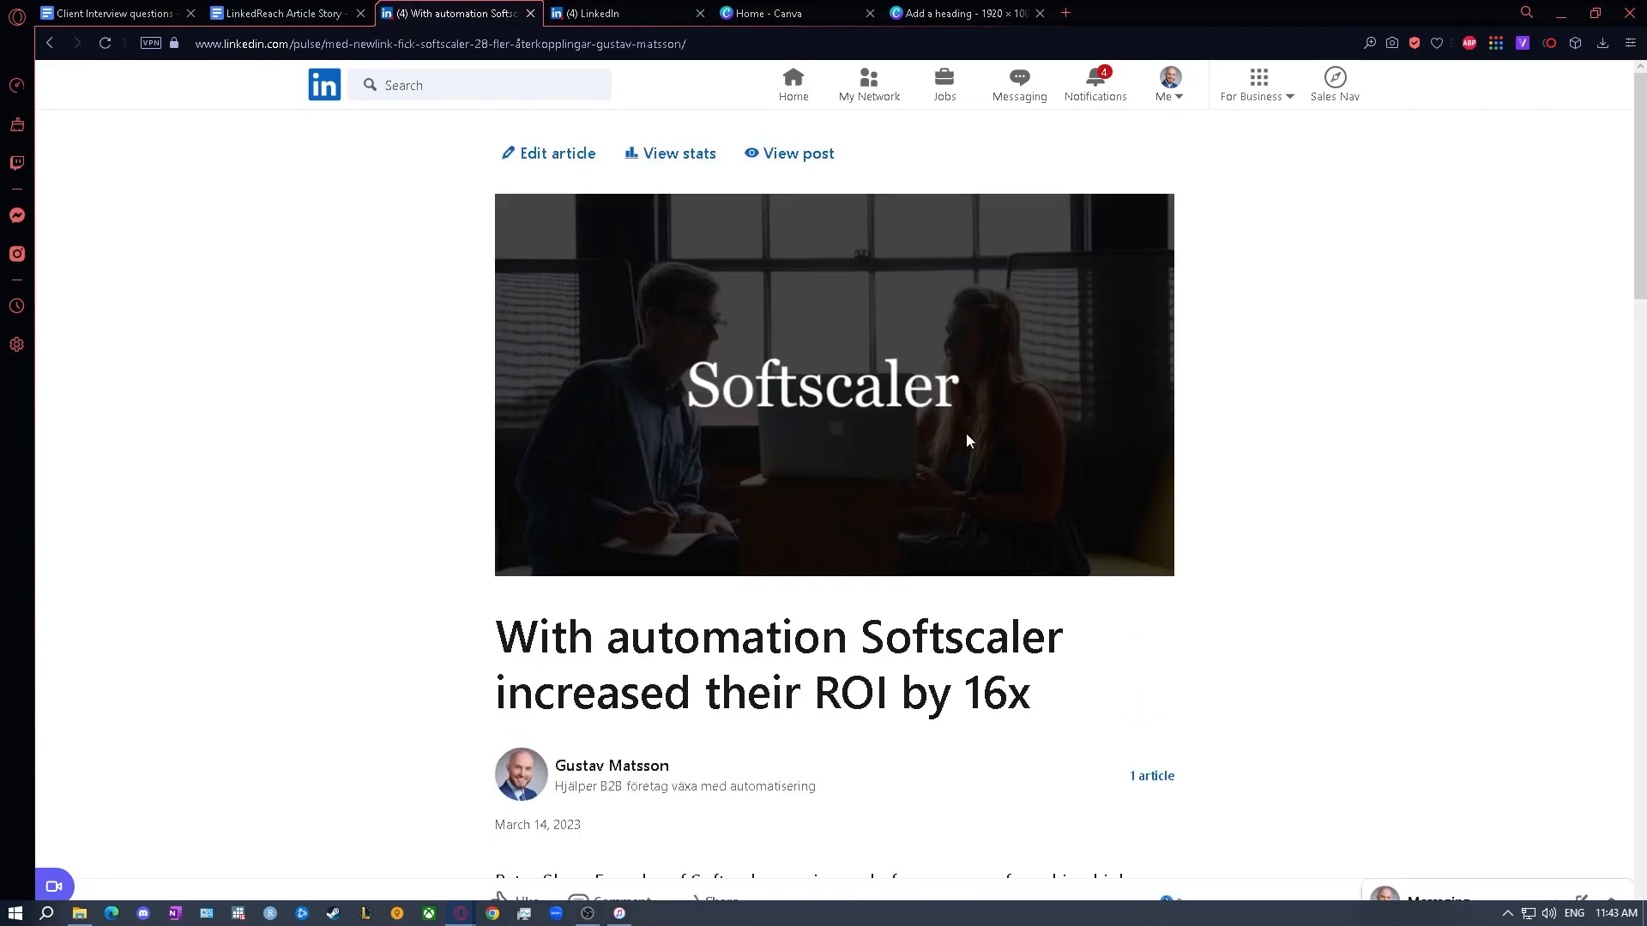
scroll(1264, 414, "down", 15)
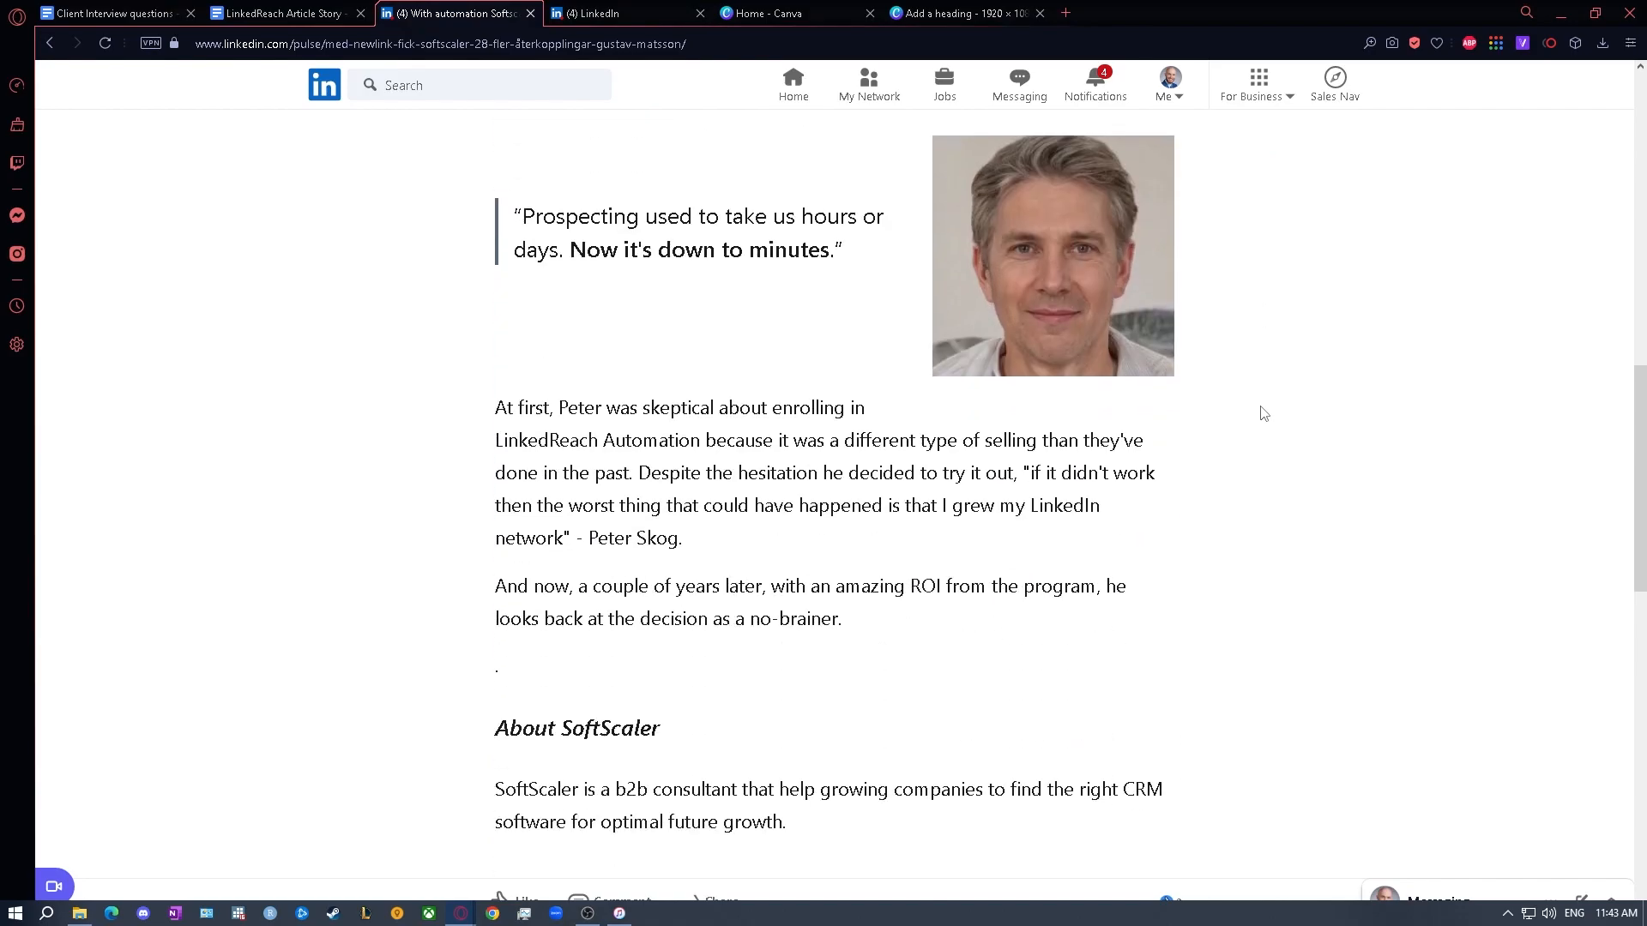
scroll(1259, 413, "up", 10)
scroll(1262, 414, "up", 8)
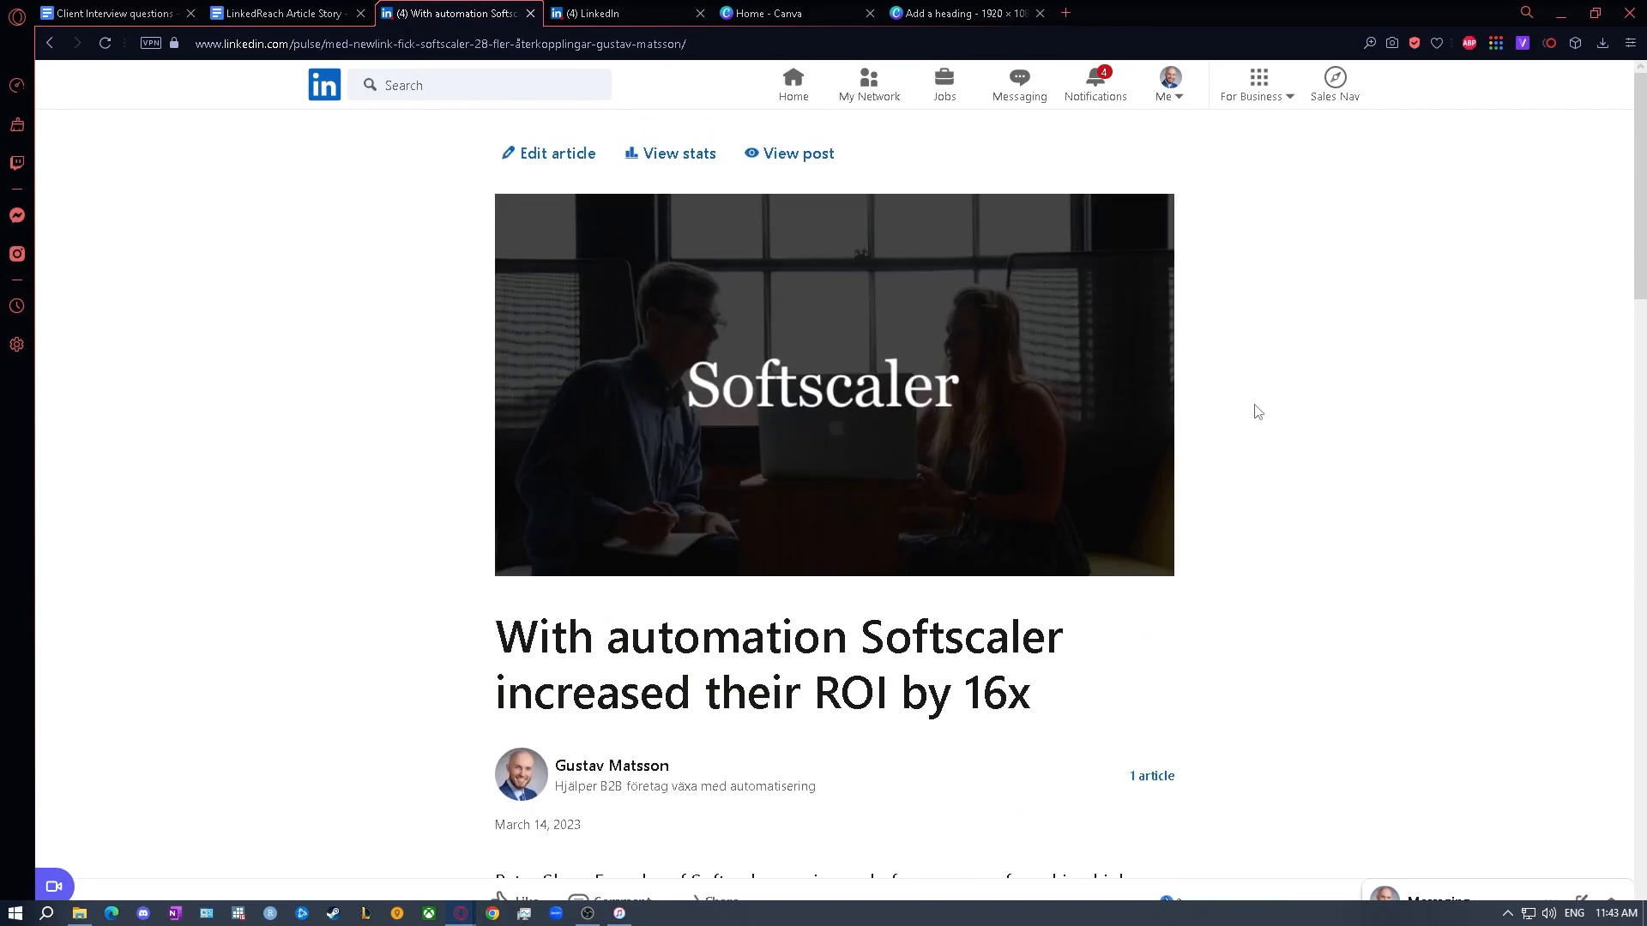